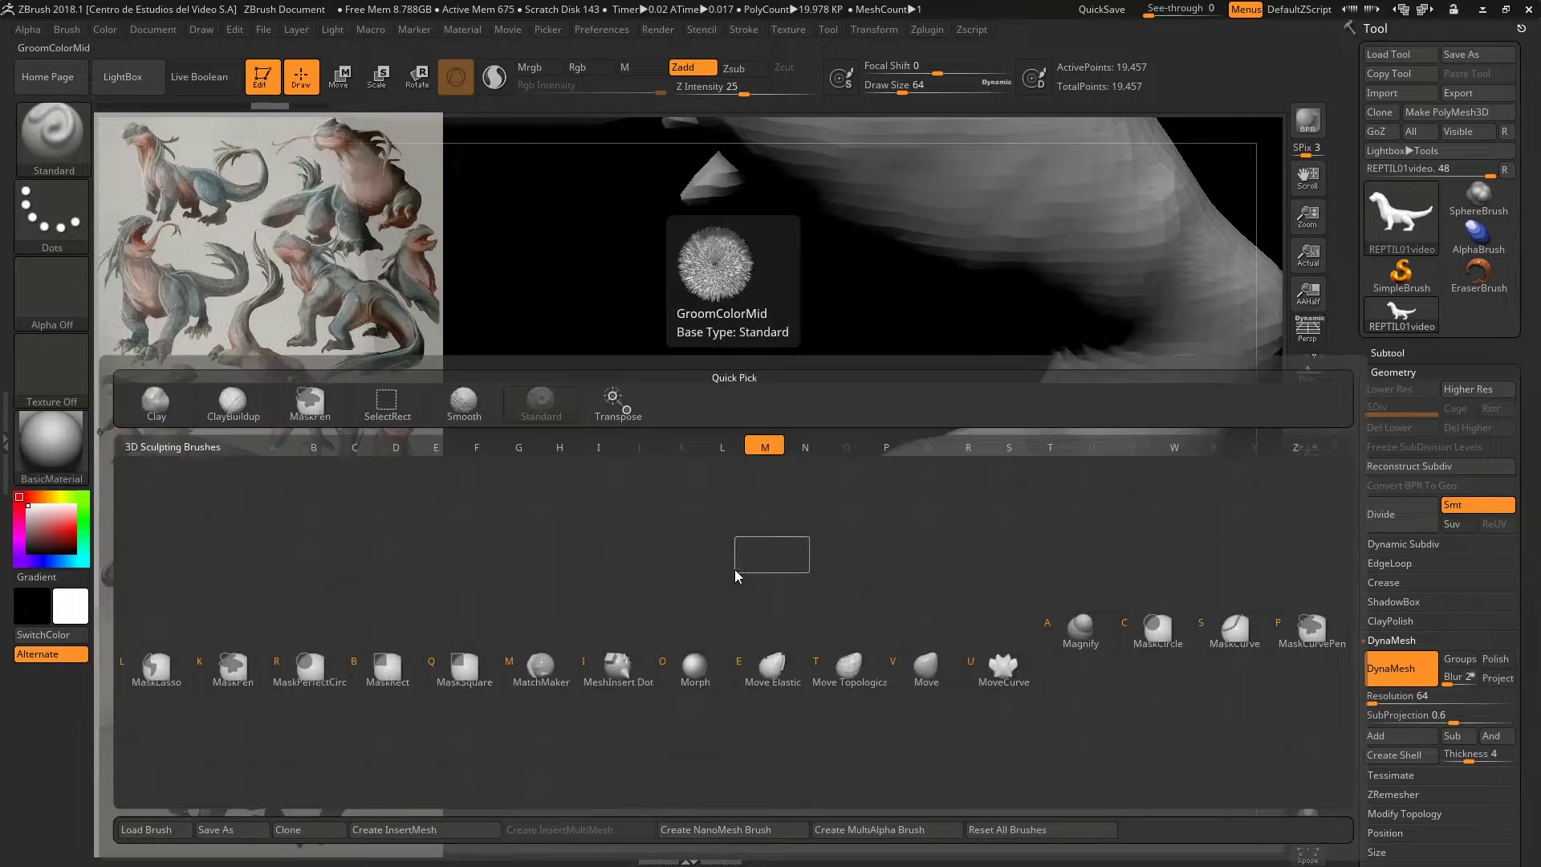
Step: Inflate the front foot and turn on the PolyF polygroup wireframe
{"action": "key", "text": "v"}
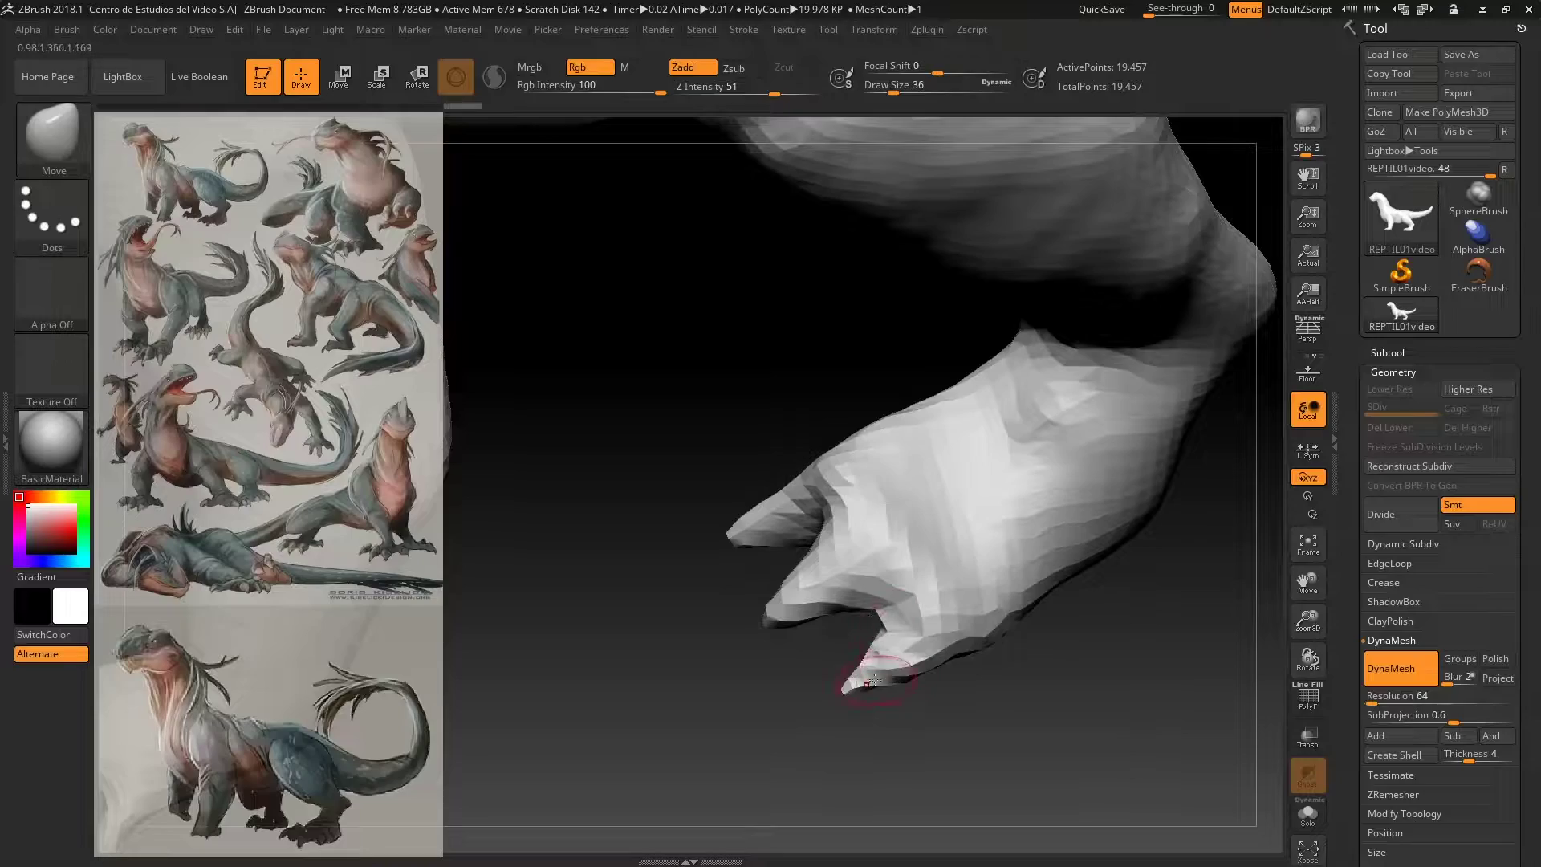
{"action": "mouse_move", "coordinate": [857, 603]}
{"action": "right_mouse_down"}
{"action": "mouse_move", "coordinate": [768, 527]}
{"action": "mouse_move", "coordinate": [751, 461]}
{"action": "right_mouse_up"}
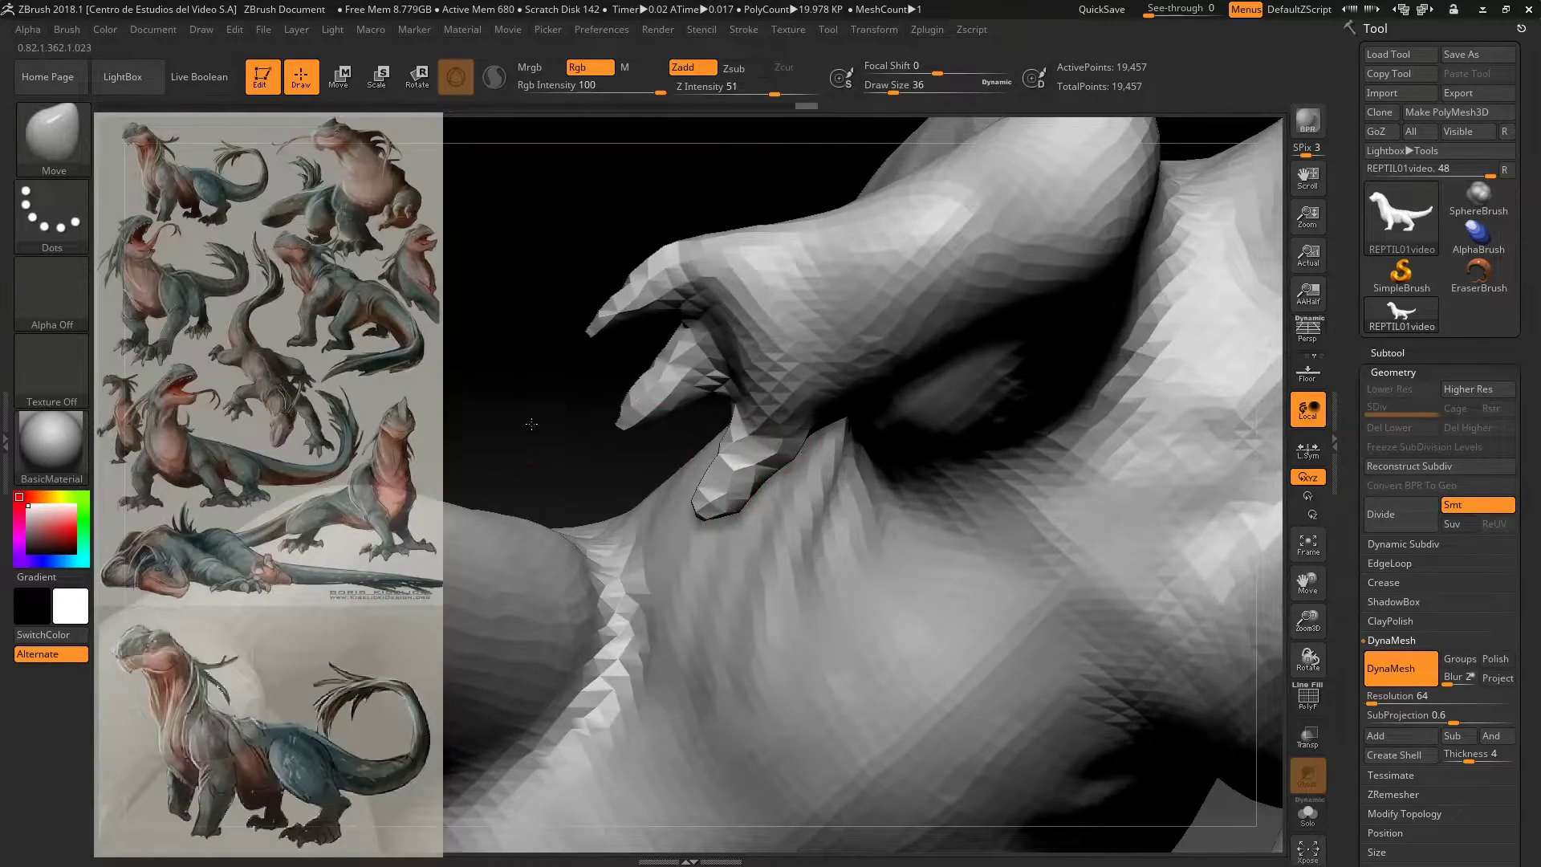
{"action": "right_click_drag", "start_coordinate": [531, 424], "coordinate": [610, 362]}
{"action": "left_click", "coordinate": [48, 152]}
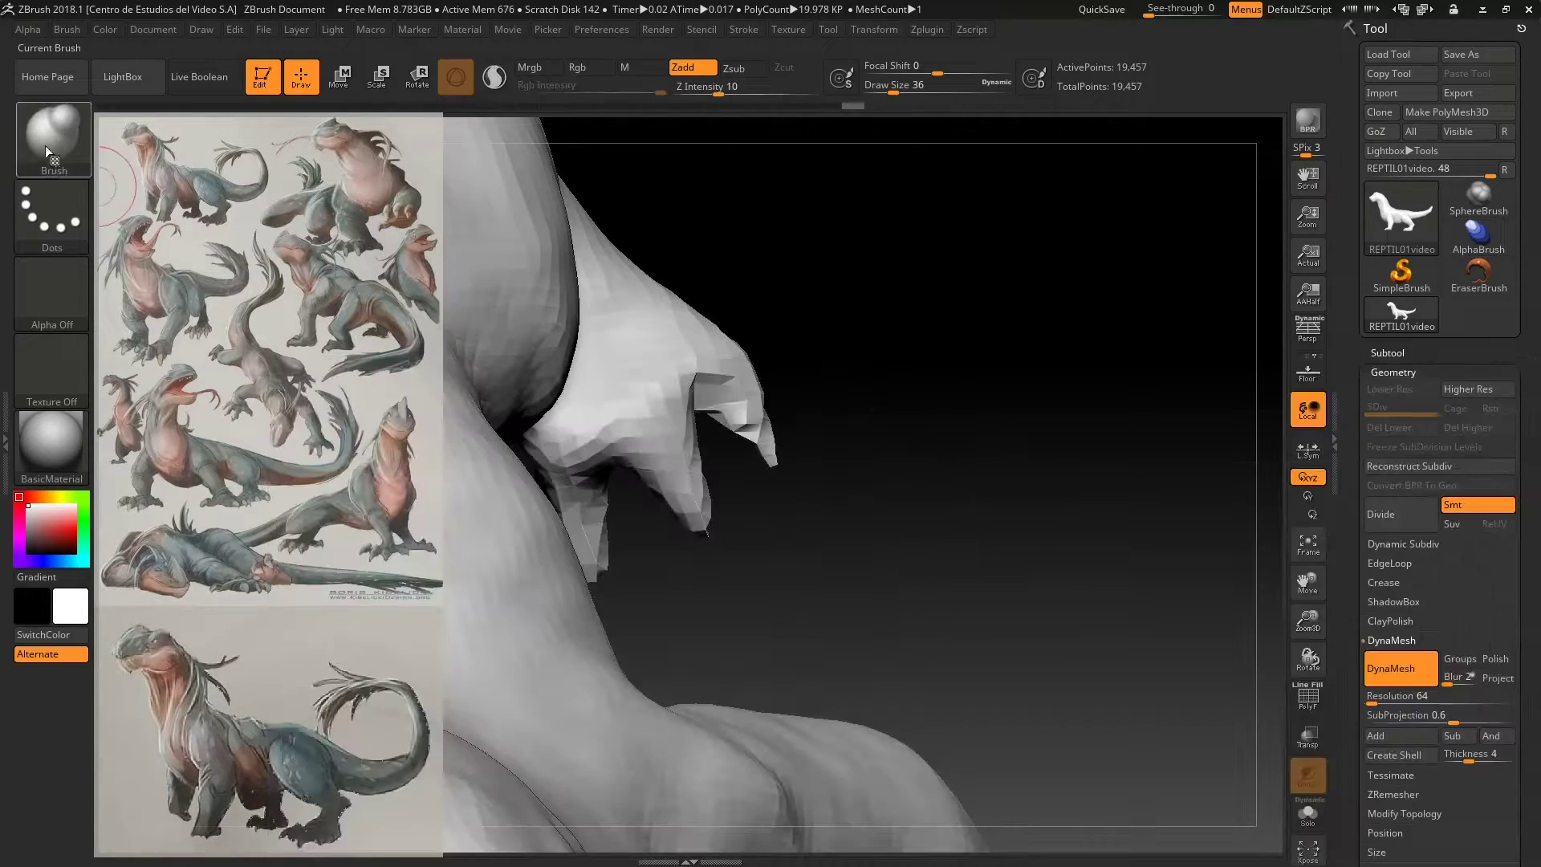
{"action": "right_click_drag", "start_coordinate": [726, 411], "coordinate": [1043, 642]}
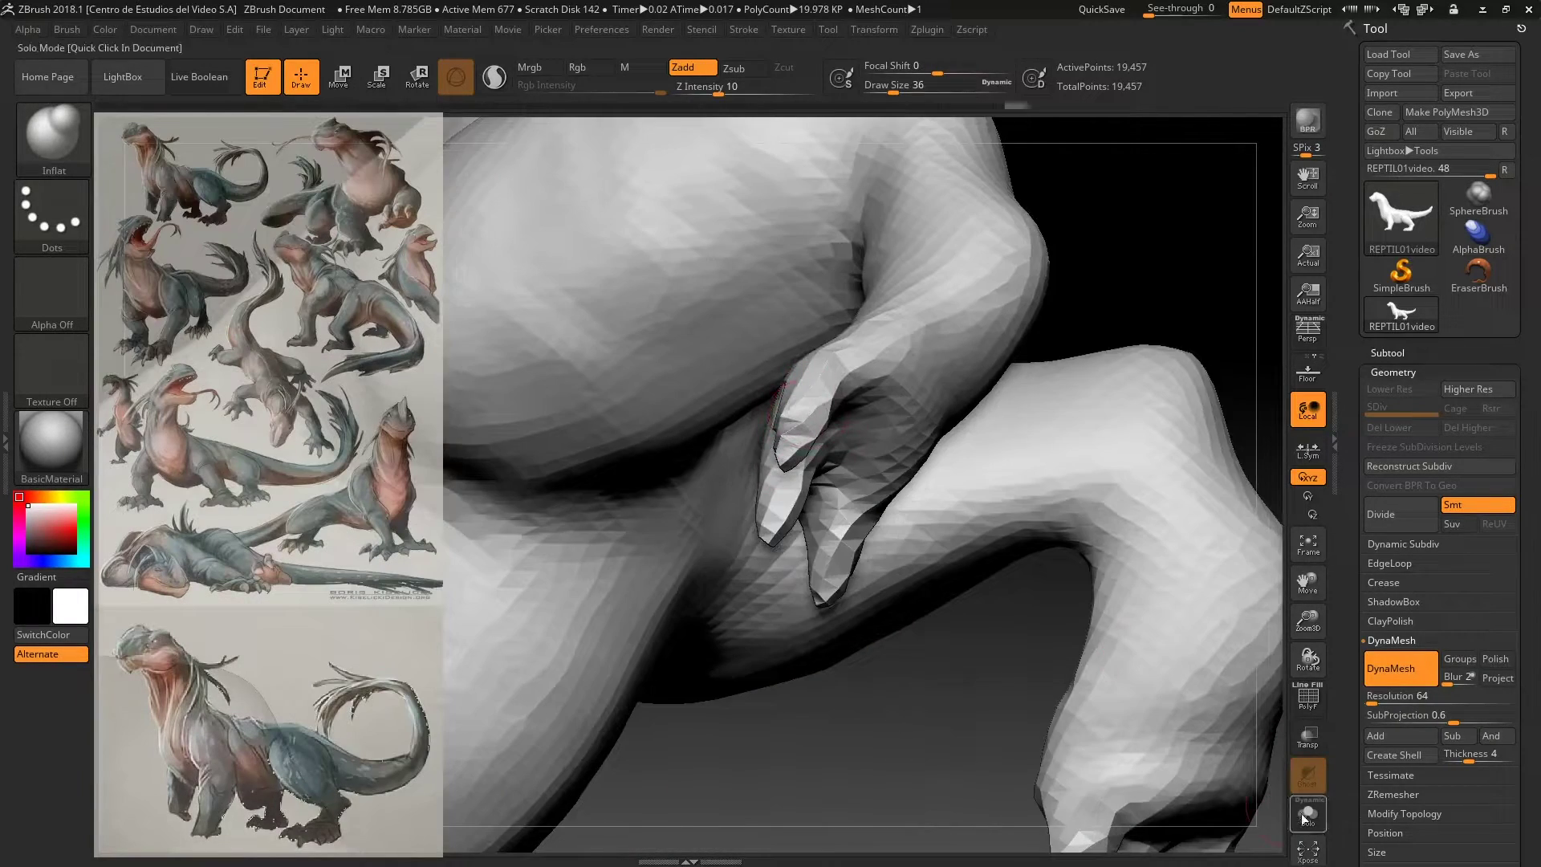
{"action": "left_click", "coordinate": [1309, 707]}
Step: Pull the front foot's toes longer into pointed digits with the Move brush
{"action": "right_click_drag", "start_coordinate": [883, 562], "coordinate": [927, 613]}
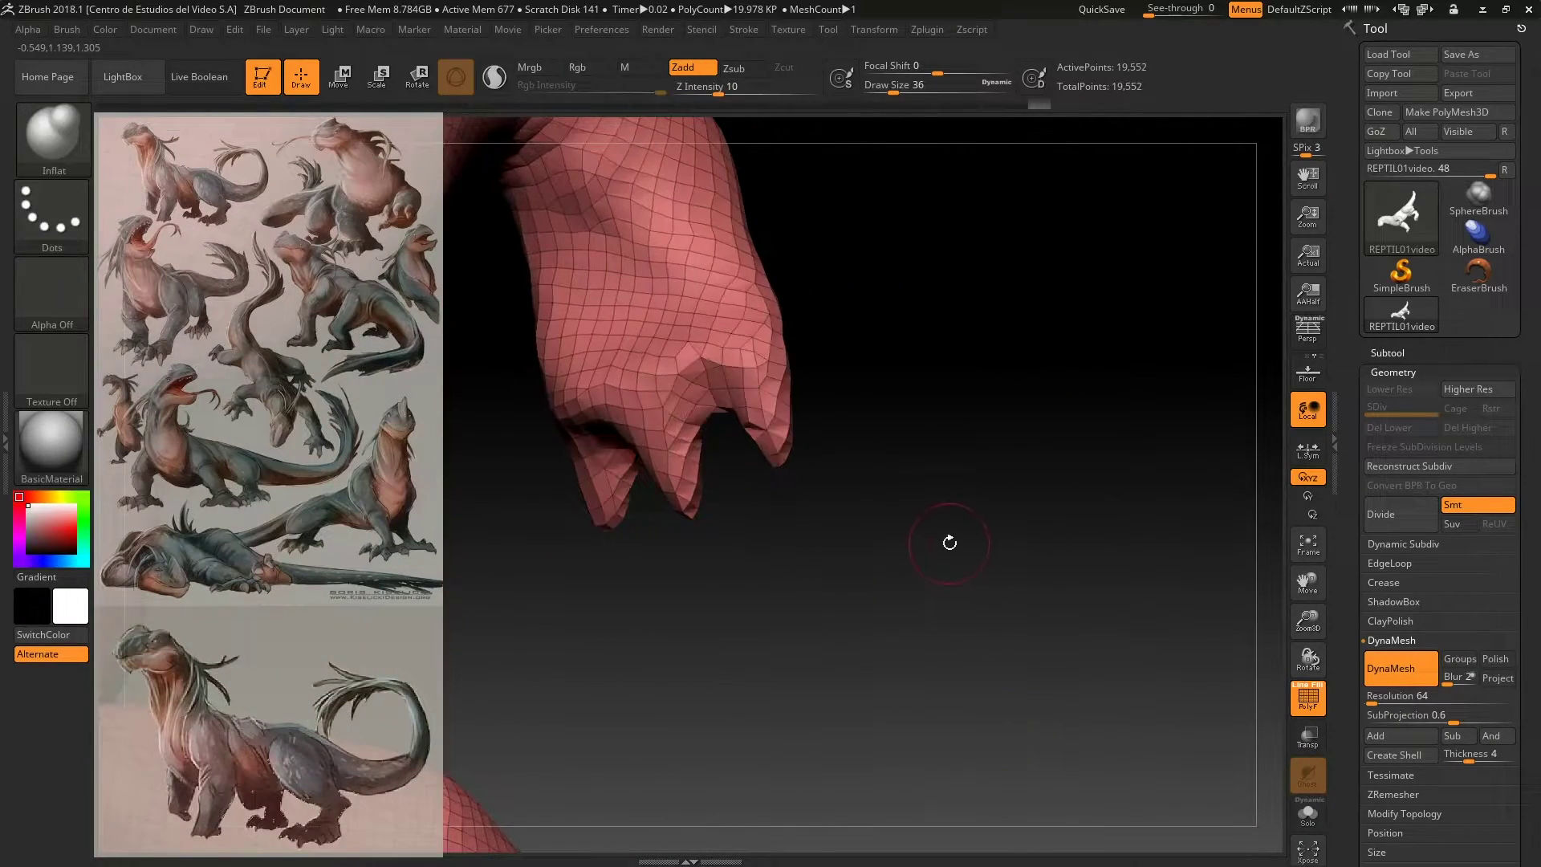
{"action": "right_click_drag", "start_coordinate": [950, 543], "coordinate": [879, 609]}
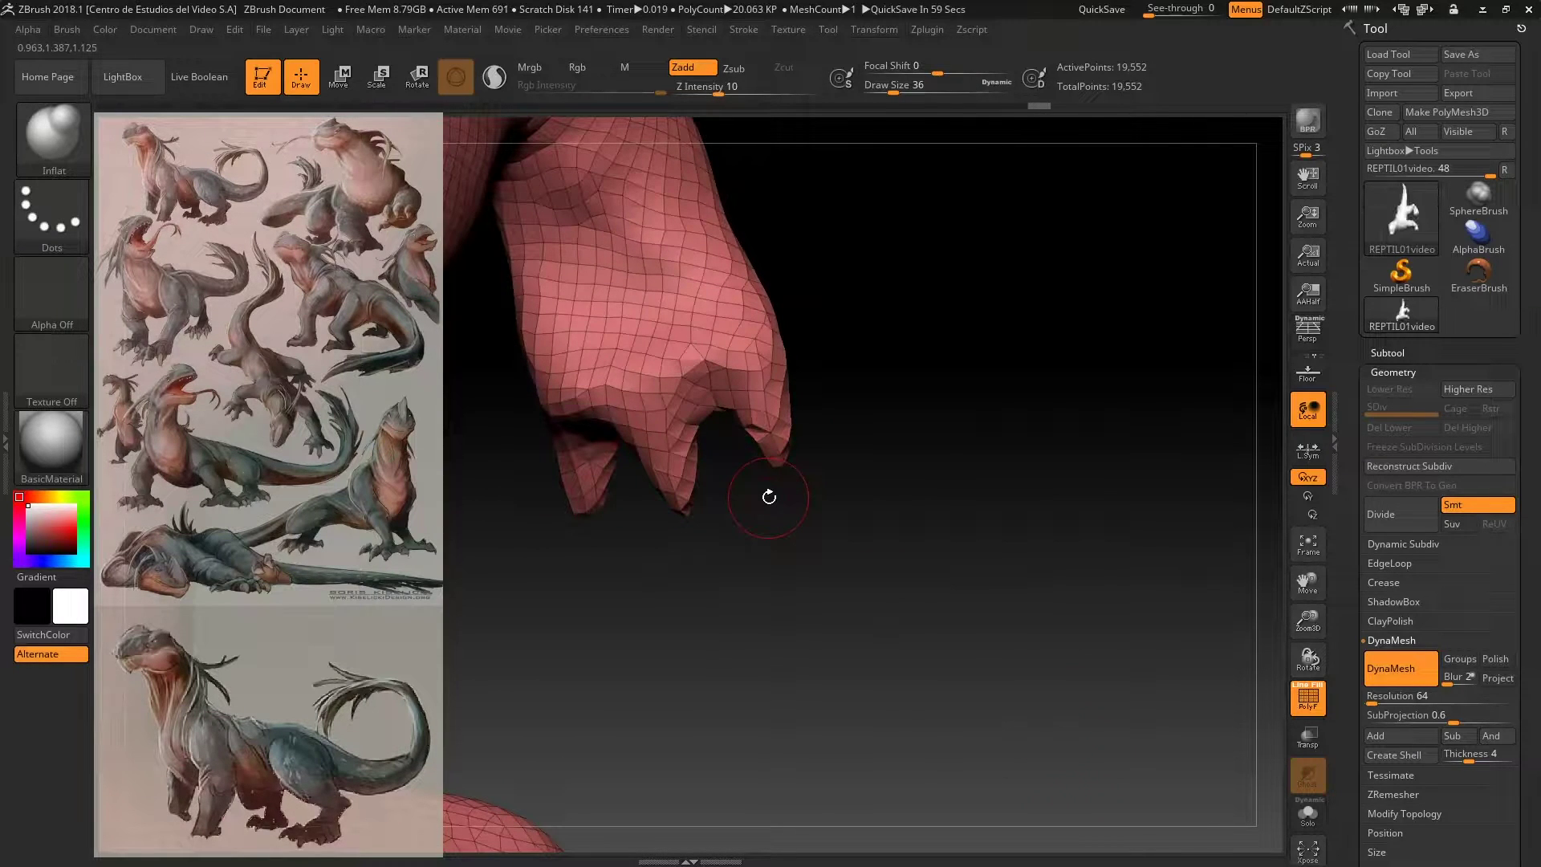
{"action": "right_click_drag", "start_coordinate": [965, 682], "coordinate": [451, 564]}
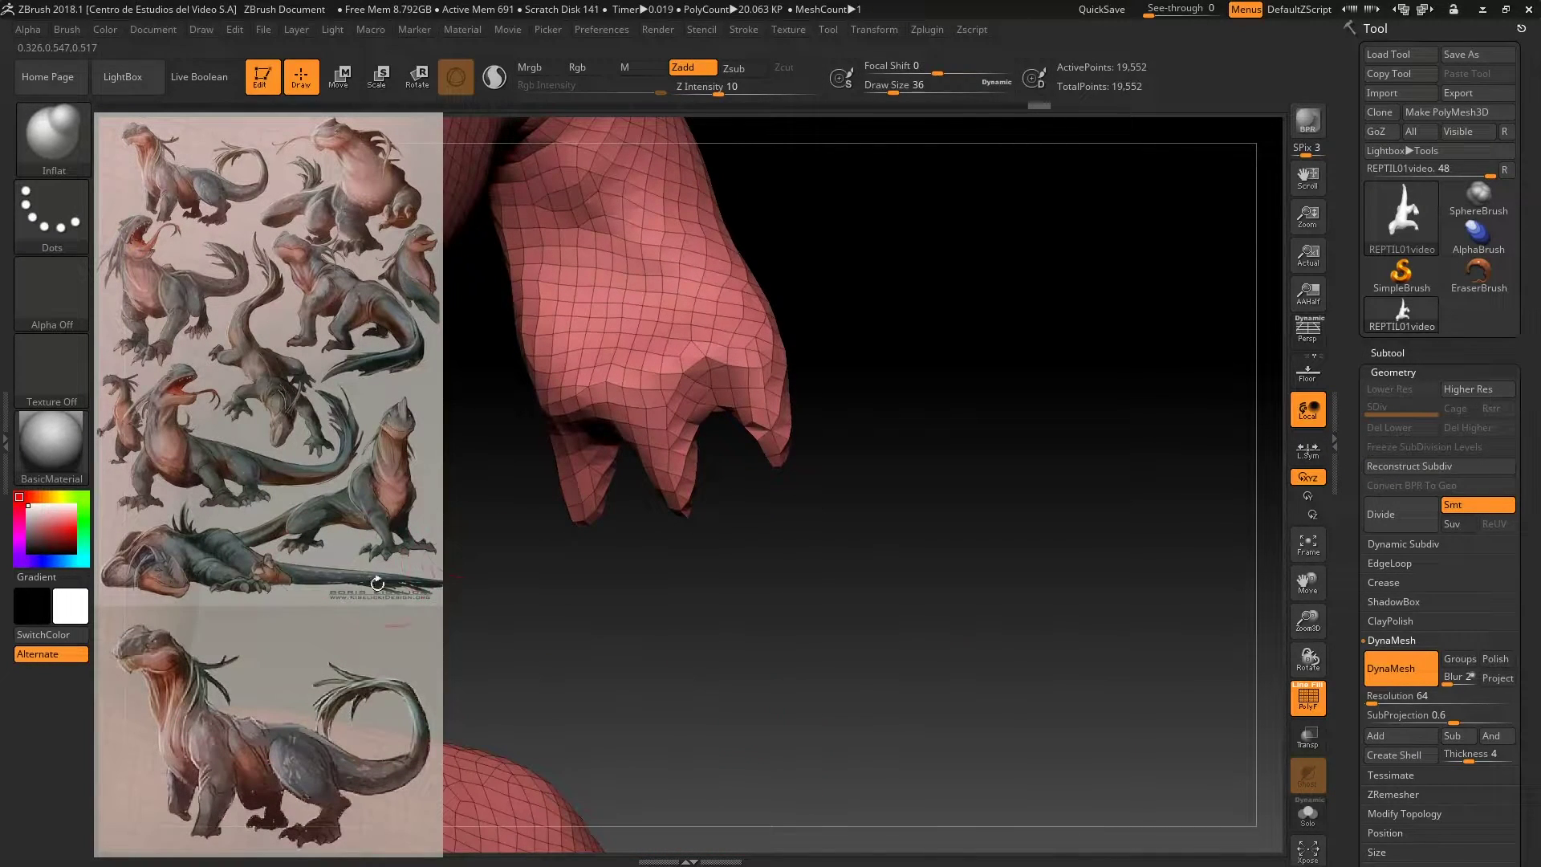
{"action": "key", "text": "b"}
{"action": "key", "text": "m"}
{"action": "key", "text": "v"}
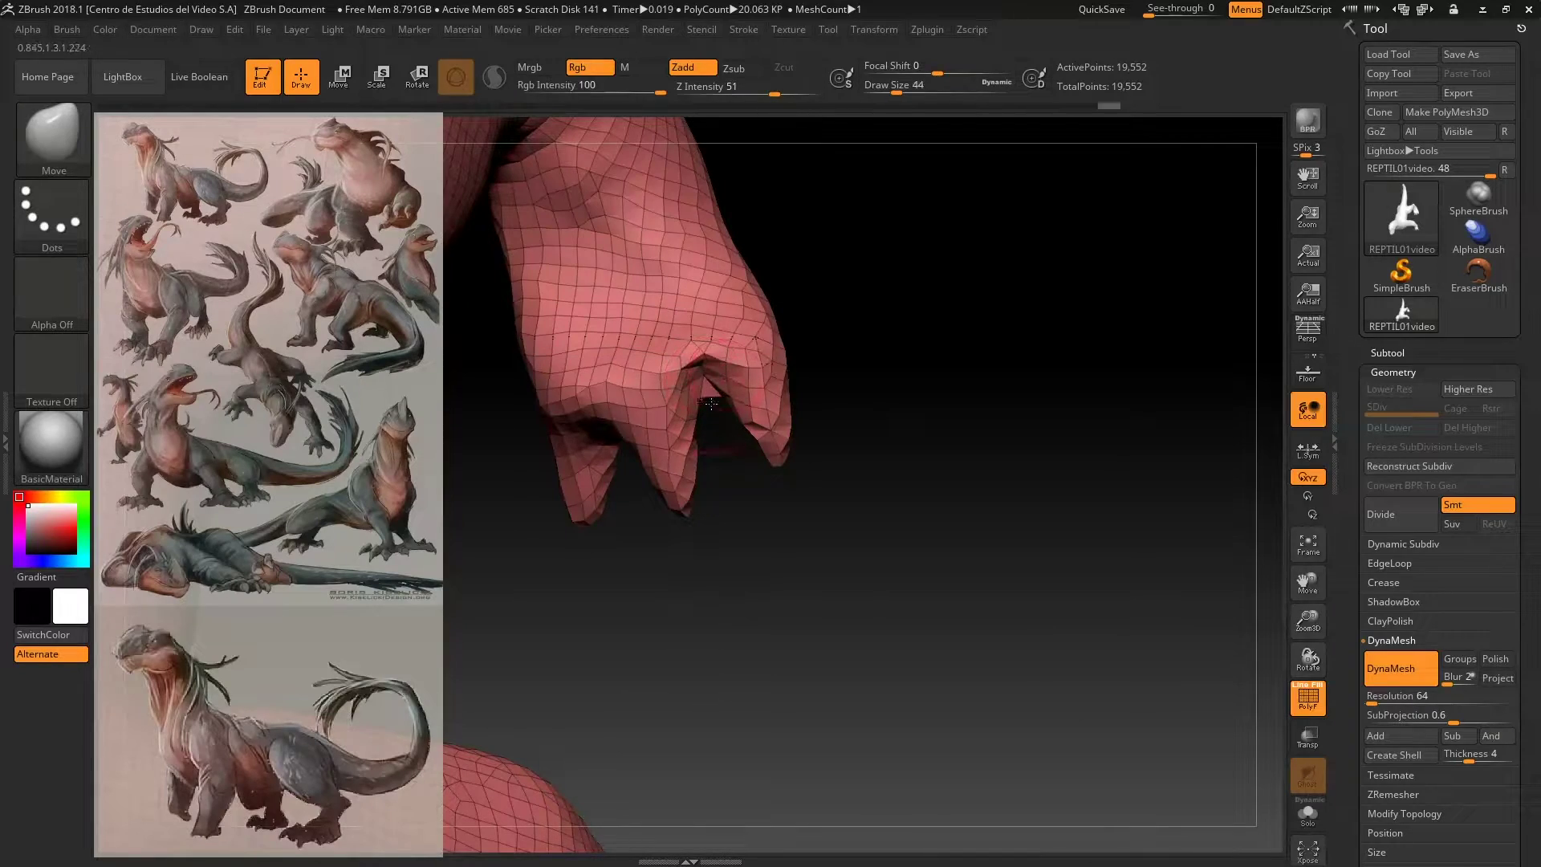
{"action": "right_click_drag", "start_coordinate": [712, 414], "coordinate": [729, 231]}
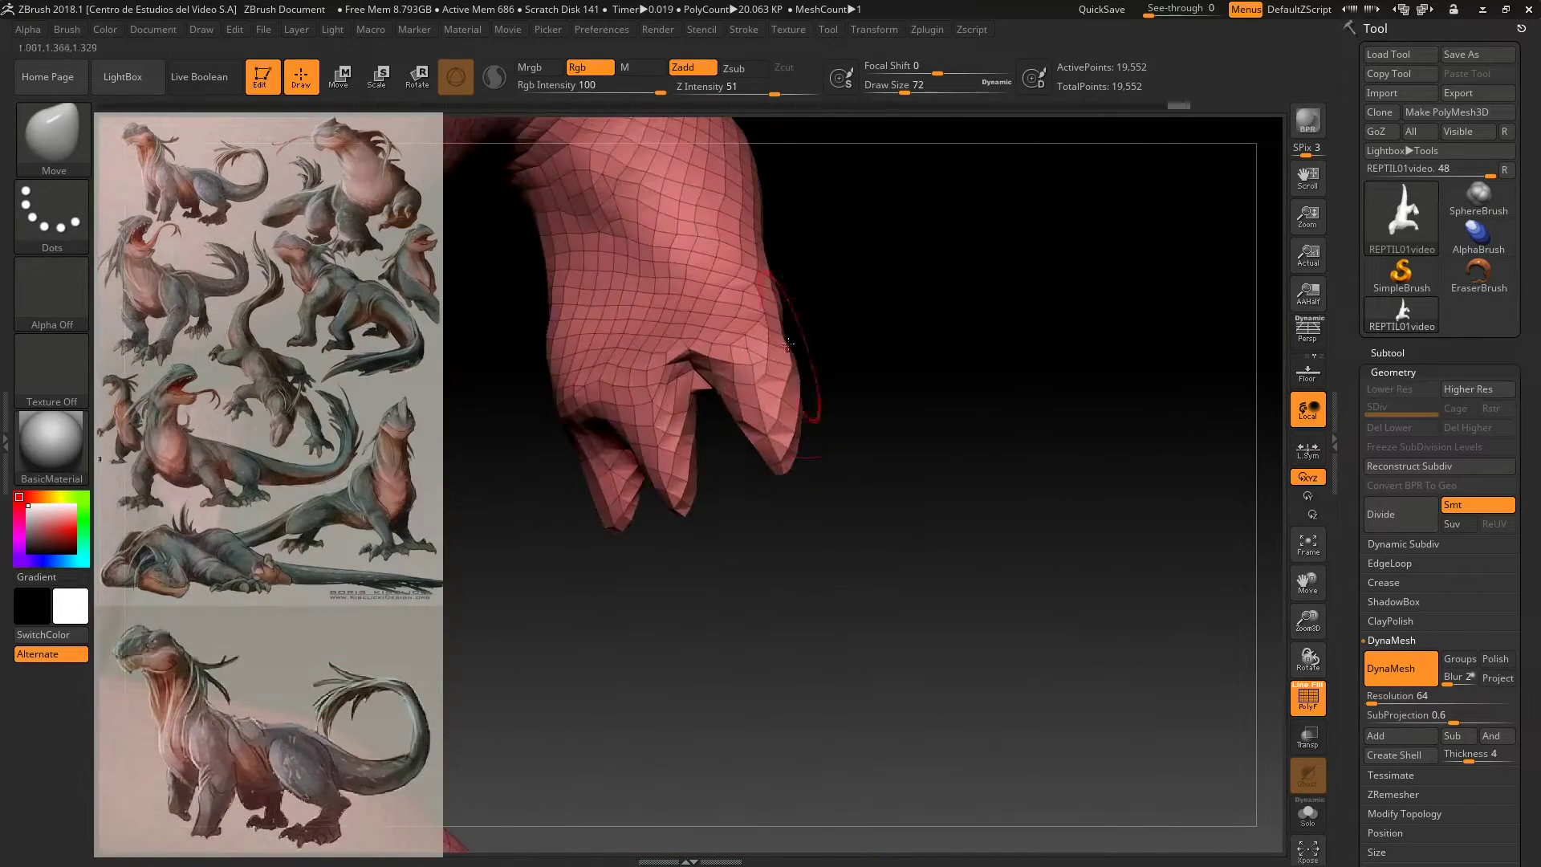
{"action": "right_click_drag", "start_coordinate": [709, 509], "coordinate": [603, 446]}
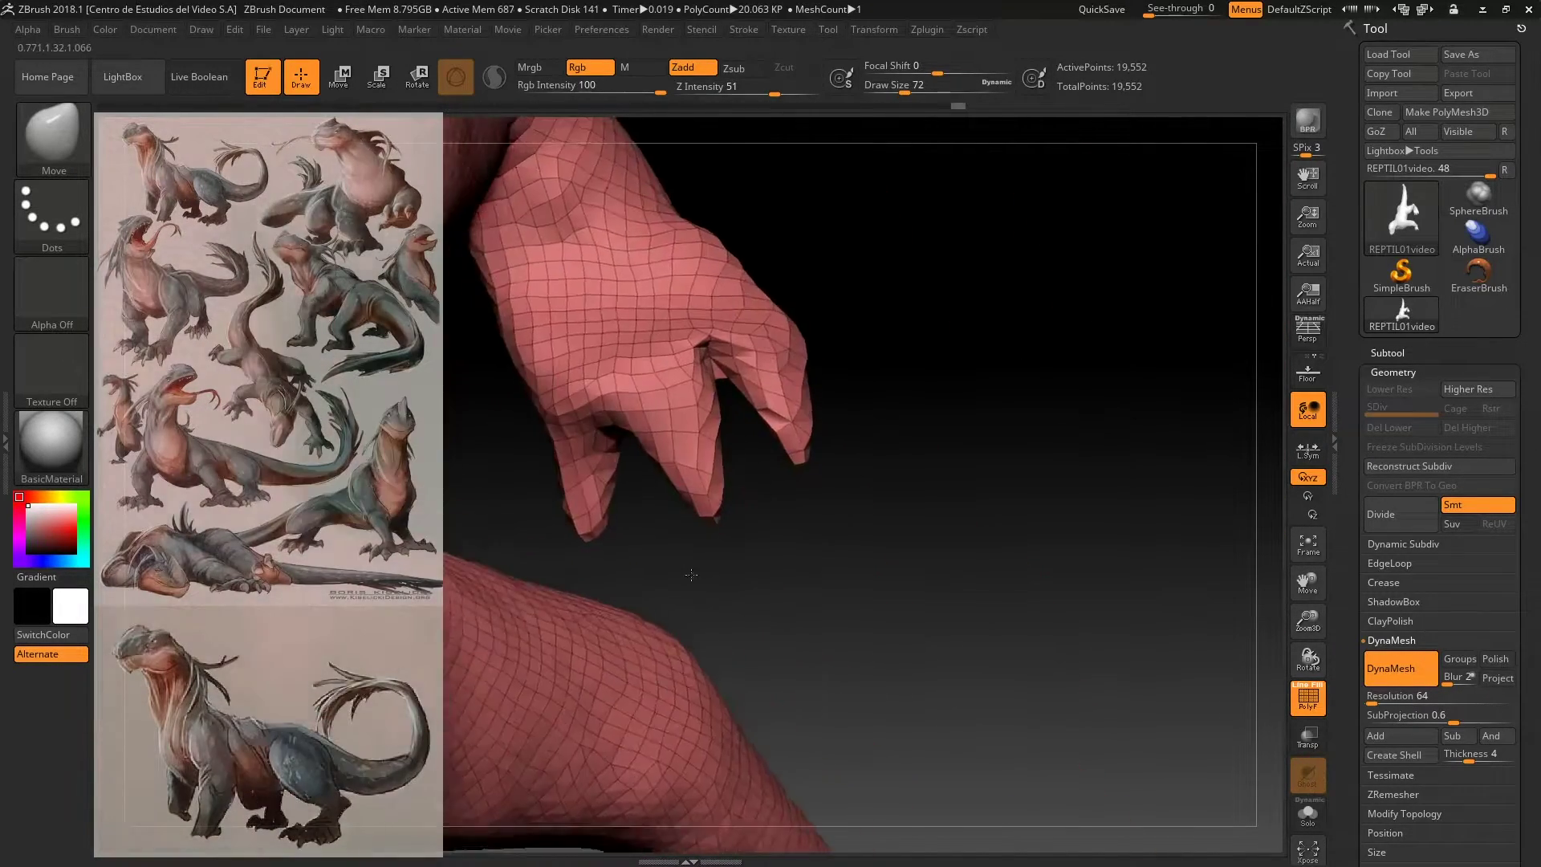
{"action": "right_click_drag", "start_coordinate": [763, 484], "coordinate": [784, 546]}
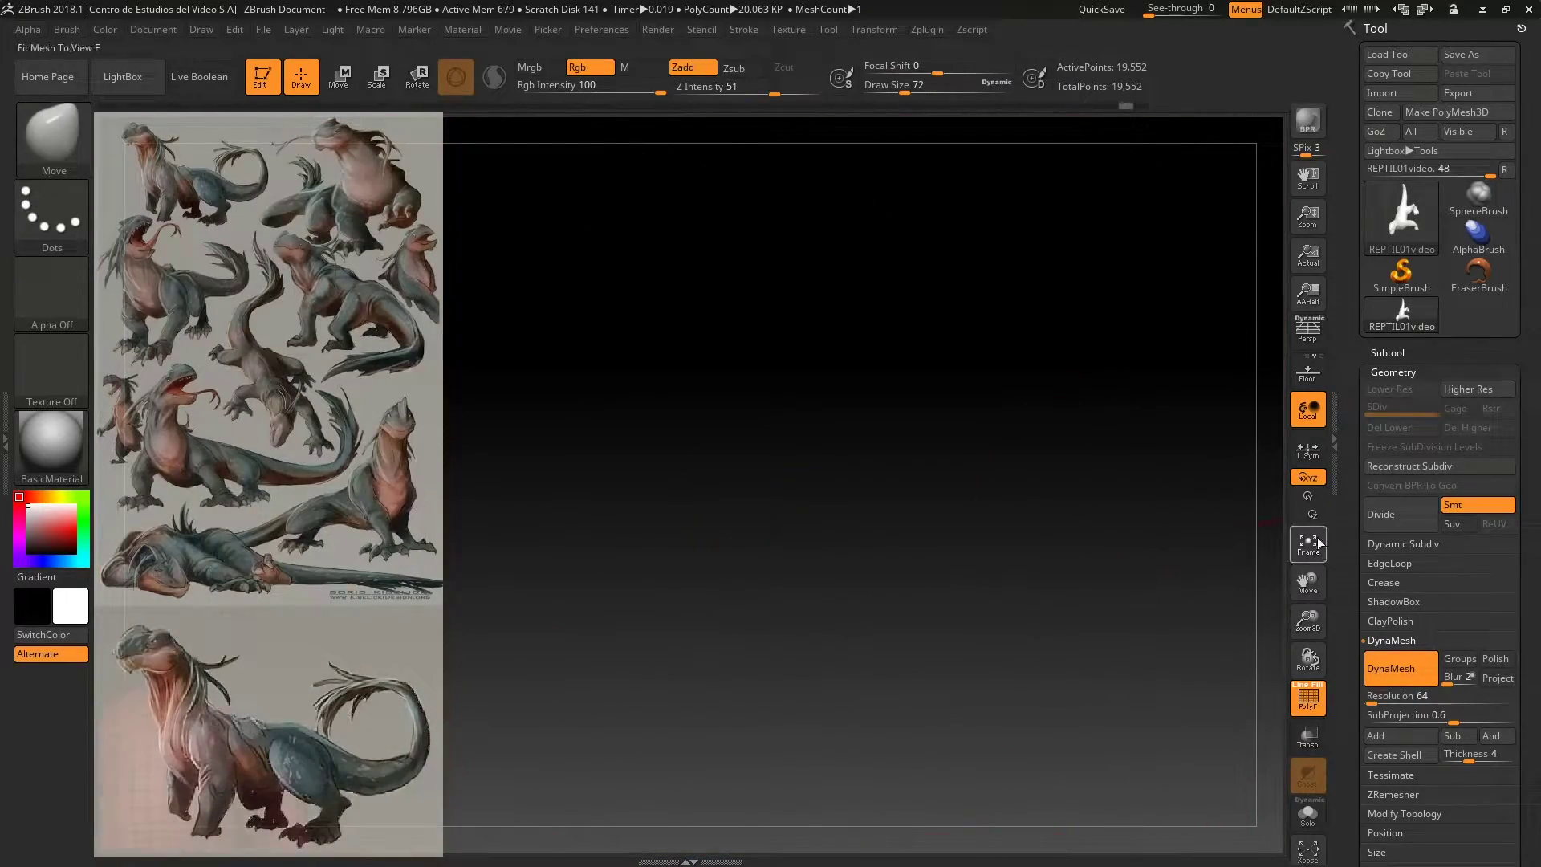
Step: Isolate the front foot with SelectRect and inspect it from below
{"action": "left_click", "coordinate": [1319, 544]}
{"action": "right_click_drag", "start_coordinate": [650, 623], "coordinate": [629, 543], "text": "ctrl"}
{"action": "left_click_drag", "start_coordinate": [1166, 714], "coordinate": [835, 522], "text": "ctrl+shift"}
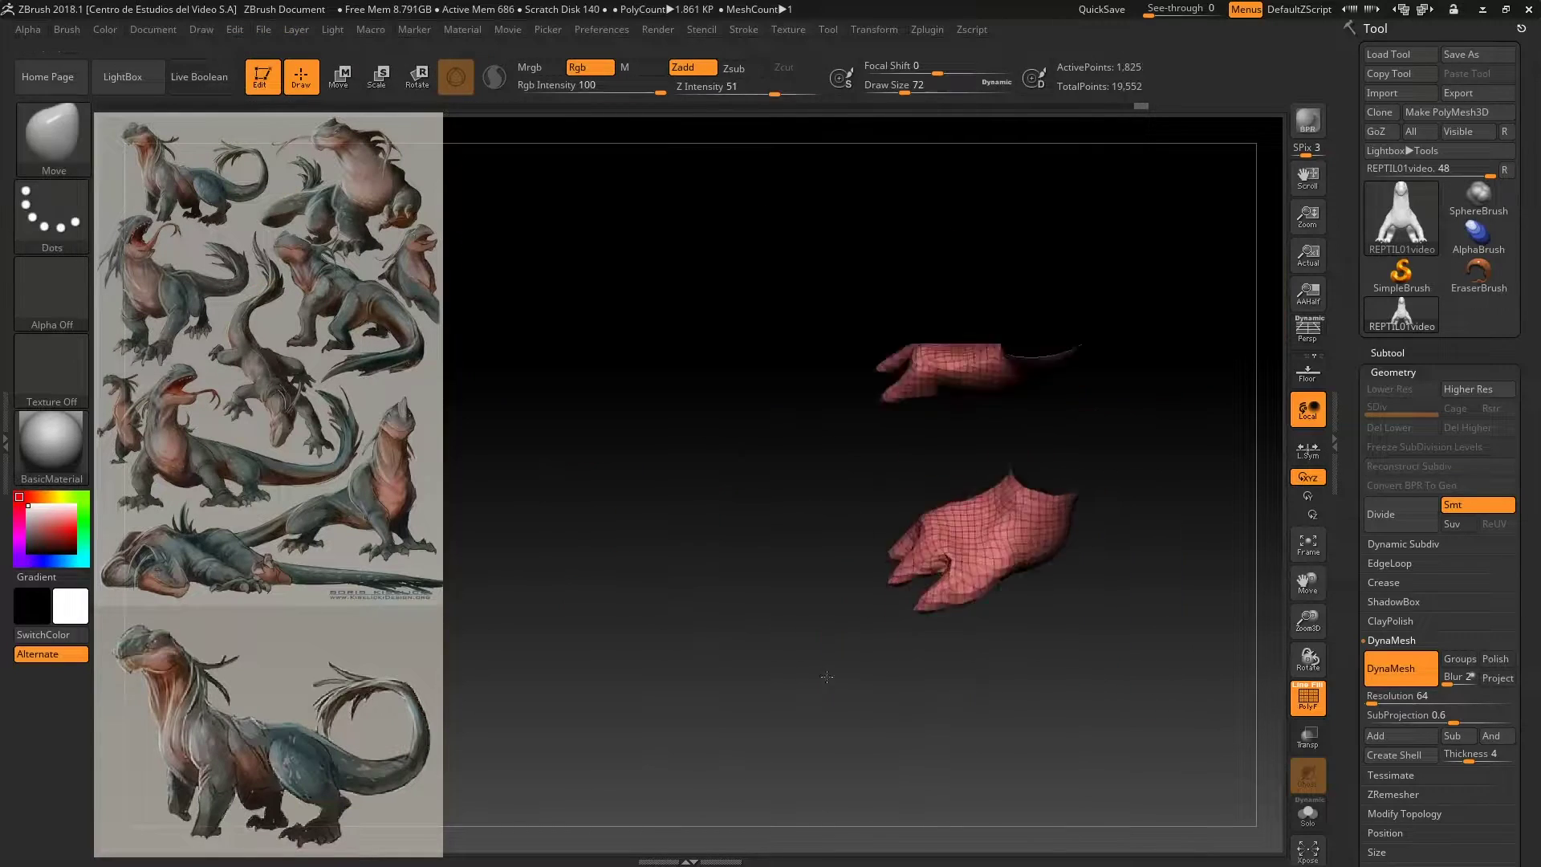
{"action": "mouse_move", "coordinate": [835, 521]}
{"action": "right_mouse_down"}
{"action": "mouse_move", "coordinate": [840, 627]}
{"action": "mouse_move", "coordinate": [761, 690]}
{"action": "mouse_move", "coordinate": [594, 558]}
{"action": "mouse_move", "coordinate": [850, 561]}
{"action": "right_mouse_up"}
{"action": "right_click_drag", "start_coordinate": [924, 506], "coordinate": [881, 403]}
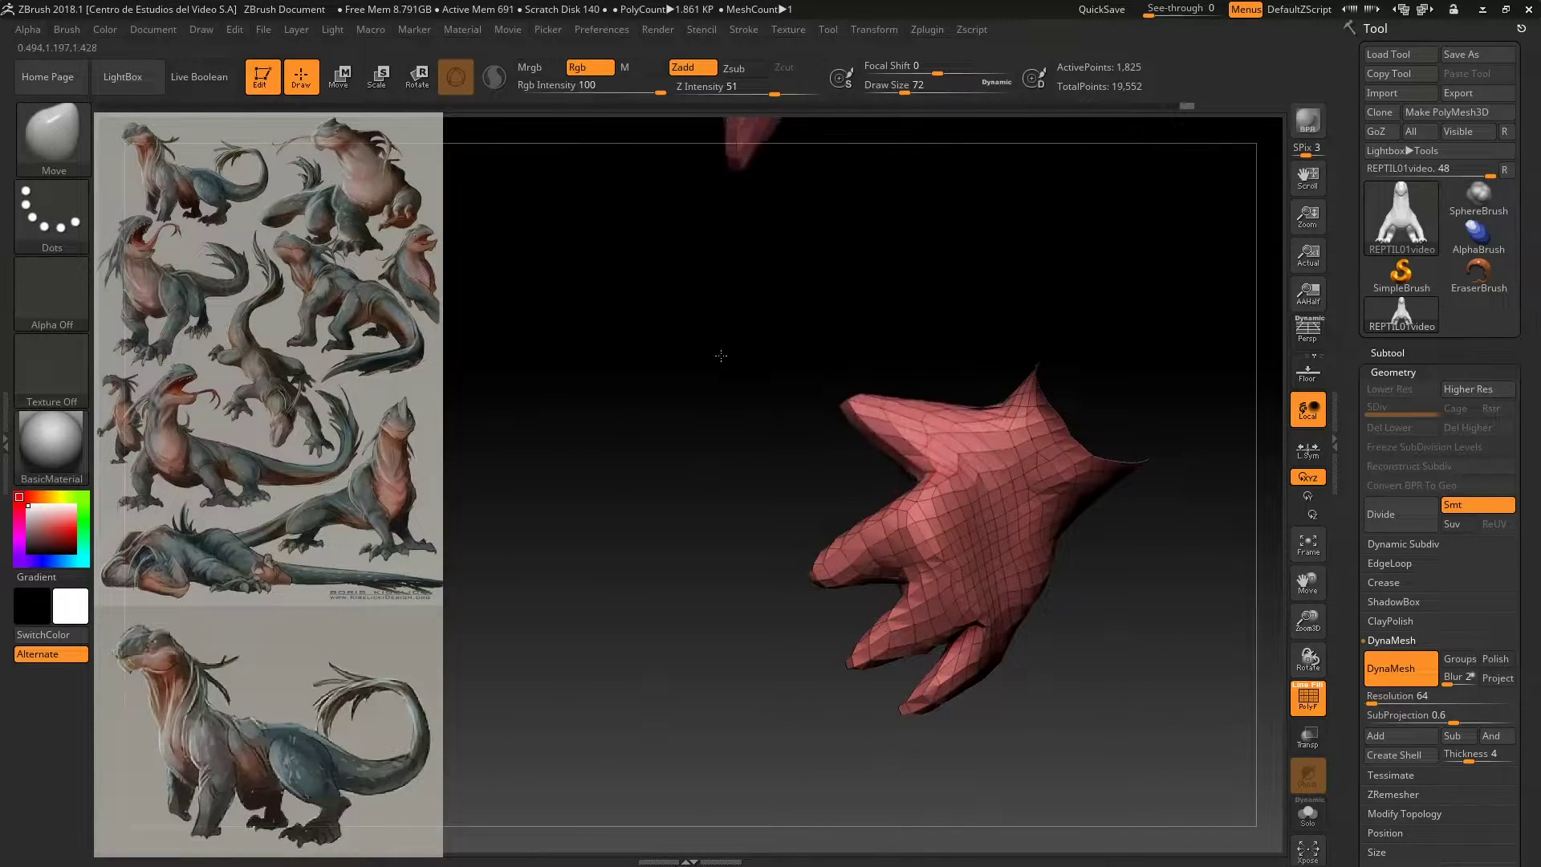
{"action": "right_click_drag", "start_coordinate": [856, 518], "coordinate": [758, 576]}
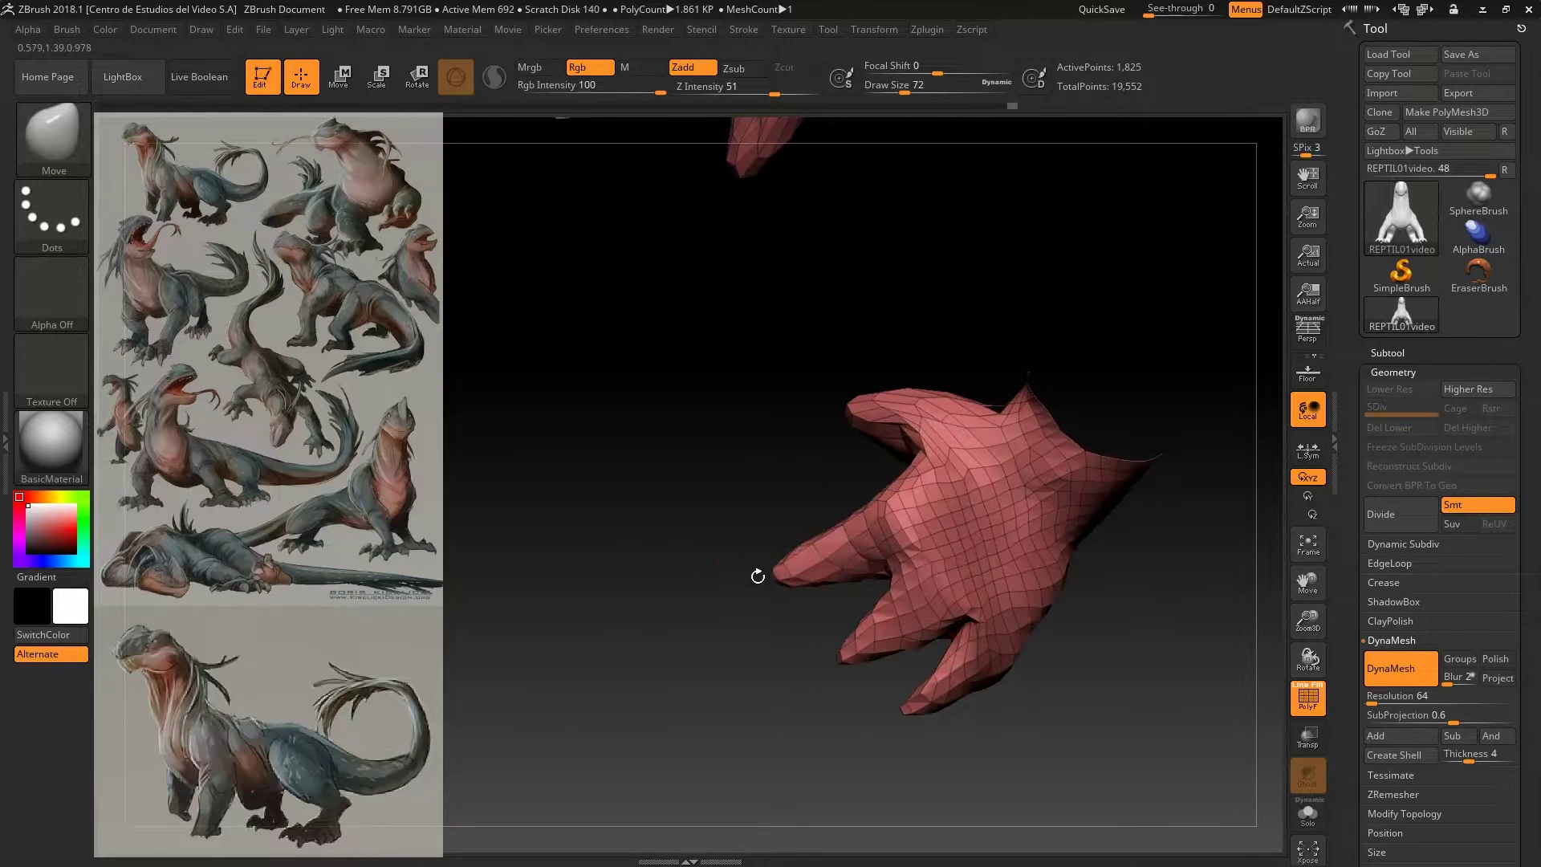
{"action": "right_click_drag", "start_coordinate": [1011, 748], "coordinate": [1017, 678]}
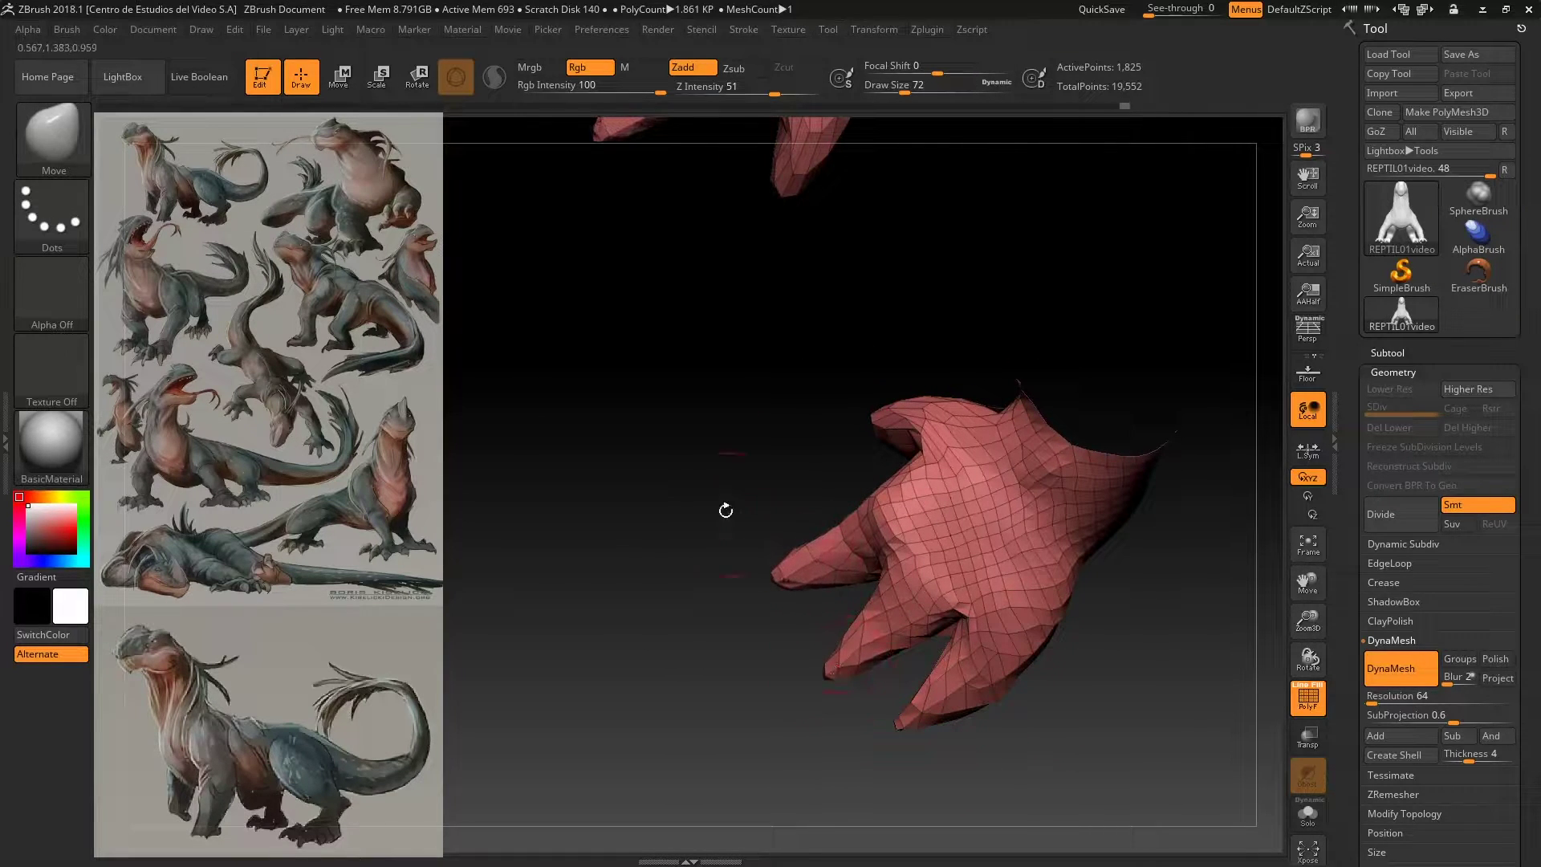
{"action": "right_click_drag", "start_coordinate": [725, 510], "coordinate": [730, 381]}
Step: Unhide the reptile, inflate the toes fuller, and turn off the PolyF wireframe
{"action": "left_click", "coordinate": [633, 451], "text": "ctrl+shift"}
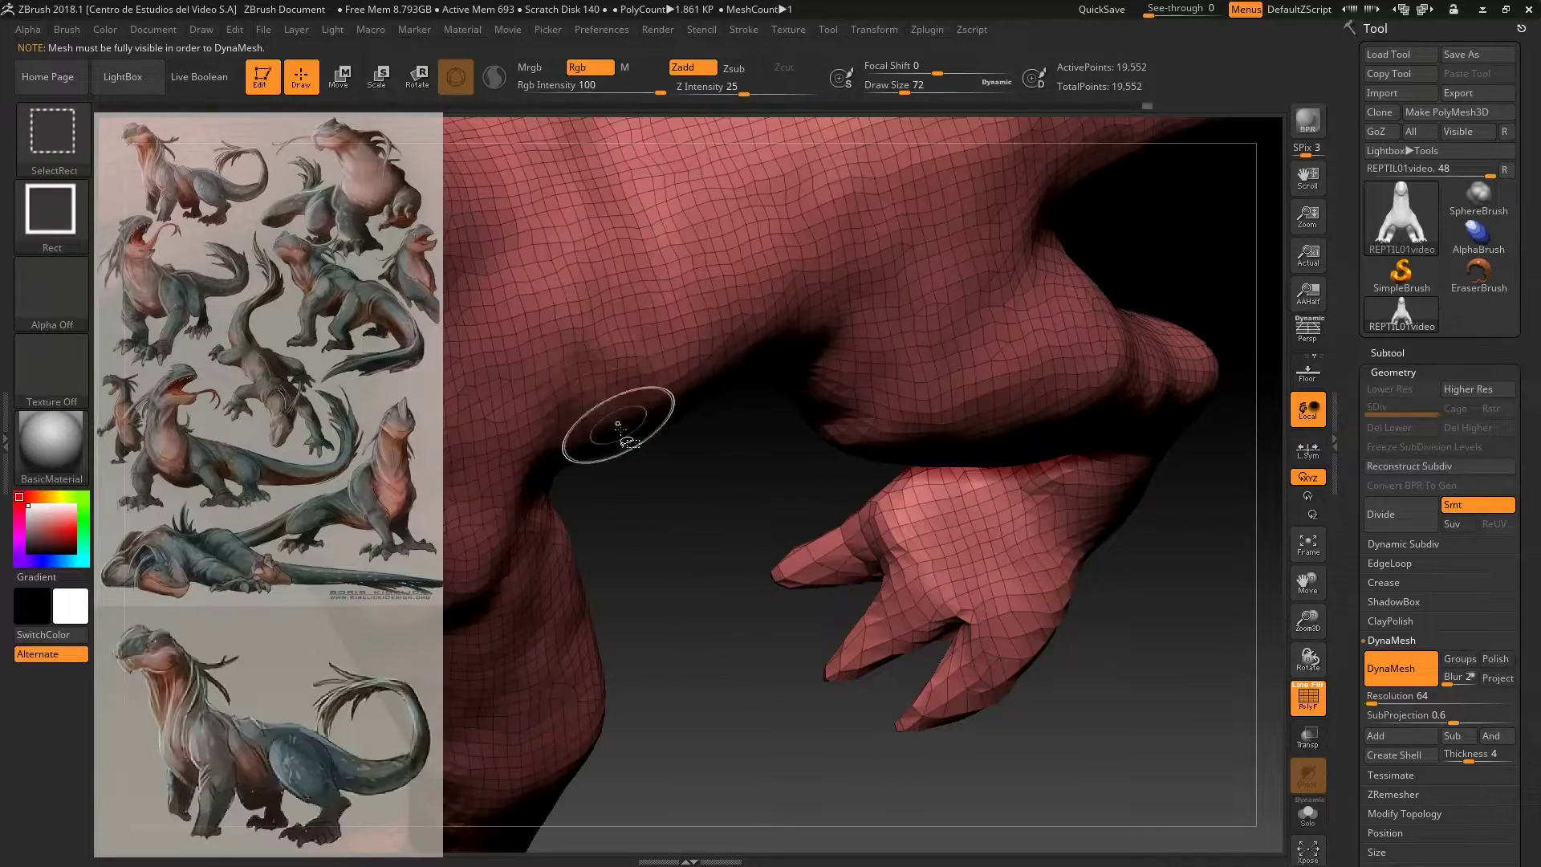
{"action": "mouse_move", "coordinate": [619, 431]}
{"action": "right_mouse_down"}
{"action": "mouse_move", "coordinate": [708, 745]}
{"action": "mouse_move", "coordinate": [797, 591]}
{"action": "right_mouse_up"}
{"action": "key", "text": "b"}
{"action": "key", "text": "i"}
{"action": "key", "text": "n"}
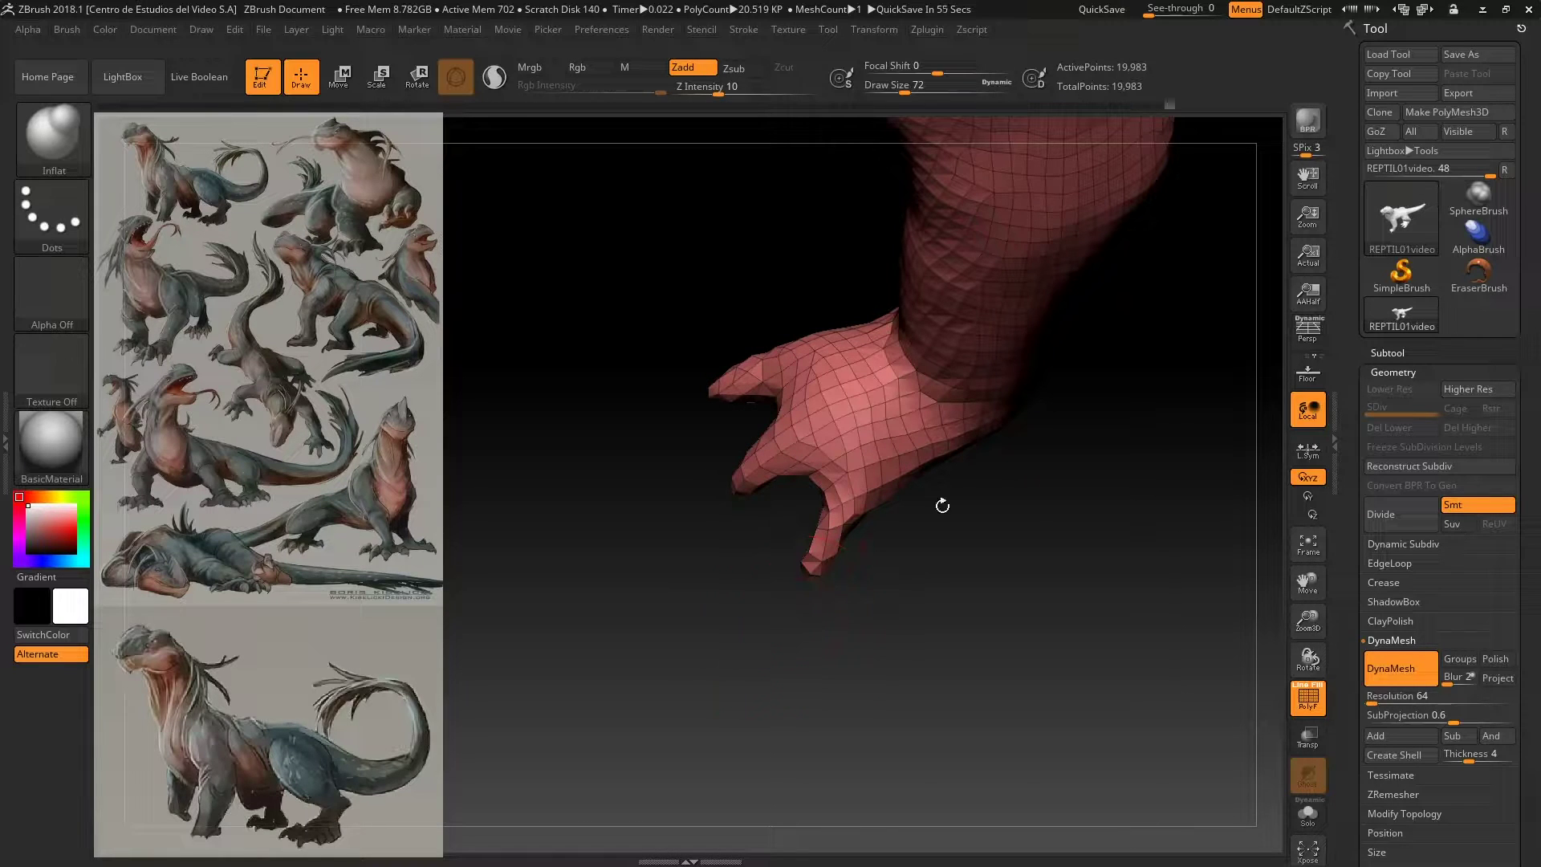
{"action": "mouse_move", "coordinate": [712, 385]}
{"action": "right_mouse_down"}
{"action": "mouse_move", "coordinate": [675, 479]}
{"action": "mouse_move", "coordinate": [551, 567]}
{"action": "mouse_move", "coordinate": [701, 550]}
{"action": "mouse_move", "coordinate": [747, 431]}
{"action": "mouse_move", "coordinate": [733, 406]}
{"action": "mouse_move", "coordinate": [1069, 538]}
{"action": "right_mouse_up"}
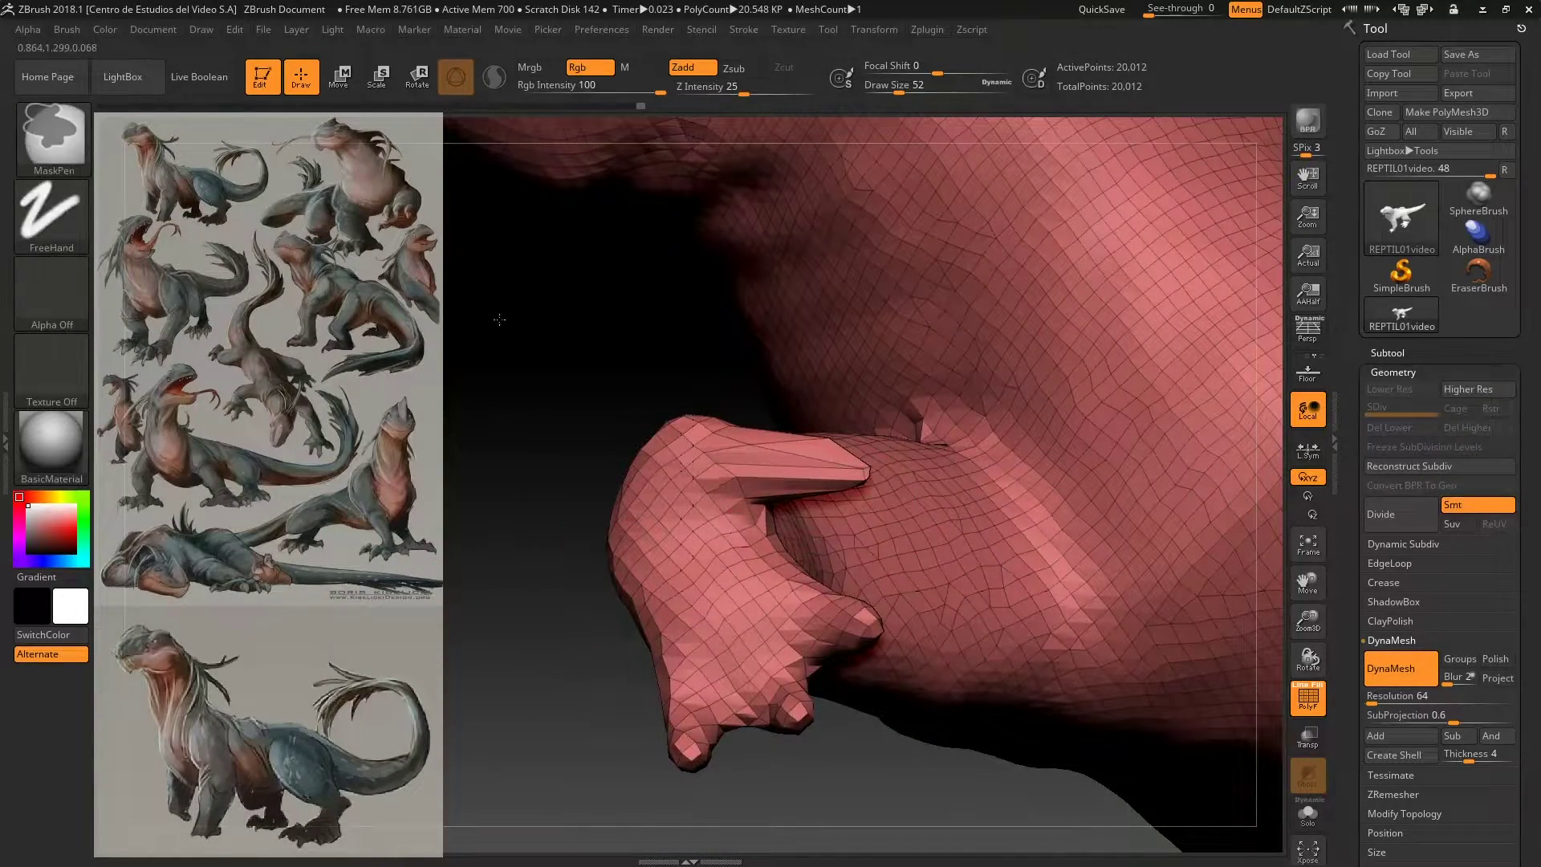
{"action": "mouse_move", "coordinate": [500, 320]}
{"action": "right_mouse_down"}
{"action": "mouse_move", "coordinate": [650, 516]}
{"action": "mouse_move", "coordinate": [571, 209]}
{"action": "mouse_move", "coordinate": [548, 609]}
{"action": "mouse_move", "coordinate": [531, 549]}
{"action": "right_mouse_up"}
{"action": "key", "text": "shift+f"}
{"action": "mouse_move", "coordinate": [498, 442]}
{"action": "right_mouse_down"}
{"action": "mouse_move", "coordinate": [540, 763]}
{"action": "mouse_move", "coordinate": [664, 541]}
{"action": "mouse_move", "coordinate": [640, 660]}
{"action": "mouse_move", "coordinate": [565, 486]}
{"action": "right_mouse_up"}
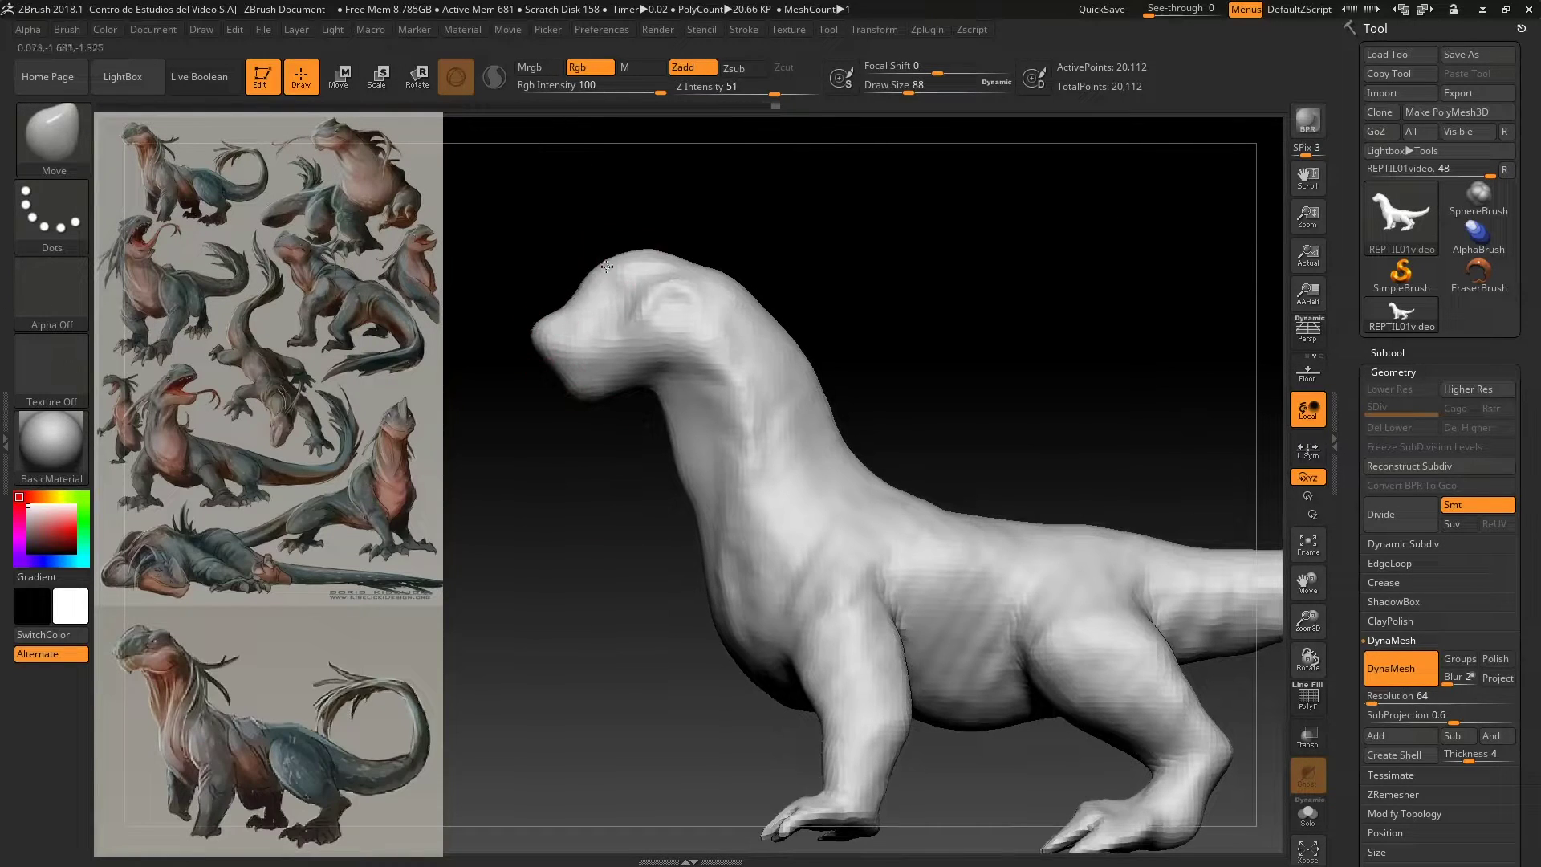
Step: Review the neck and underside, then reshape the front leg and foot with Move
{"action": "mouse_move", "coordinate": [597, 603]}
{"action": "right_mouse_down"}
{"action": "mouse_move", "coordinate": [774, 517]}
{"action": "mouse_move", "coordinate": [870, 320]}
{"action": "mouse_move", "coordinate": [929, 606]}
{"action": "mouse_move", "coordinate": [825, 533]}
{"action": "mouse_move", "coordinate": [1038, 501]}
{"action": "mouse_move", "coordinate": [1015, 395]}
{"action": "right_mouse_up"}
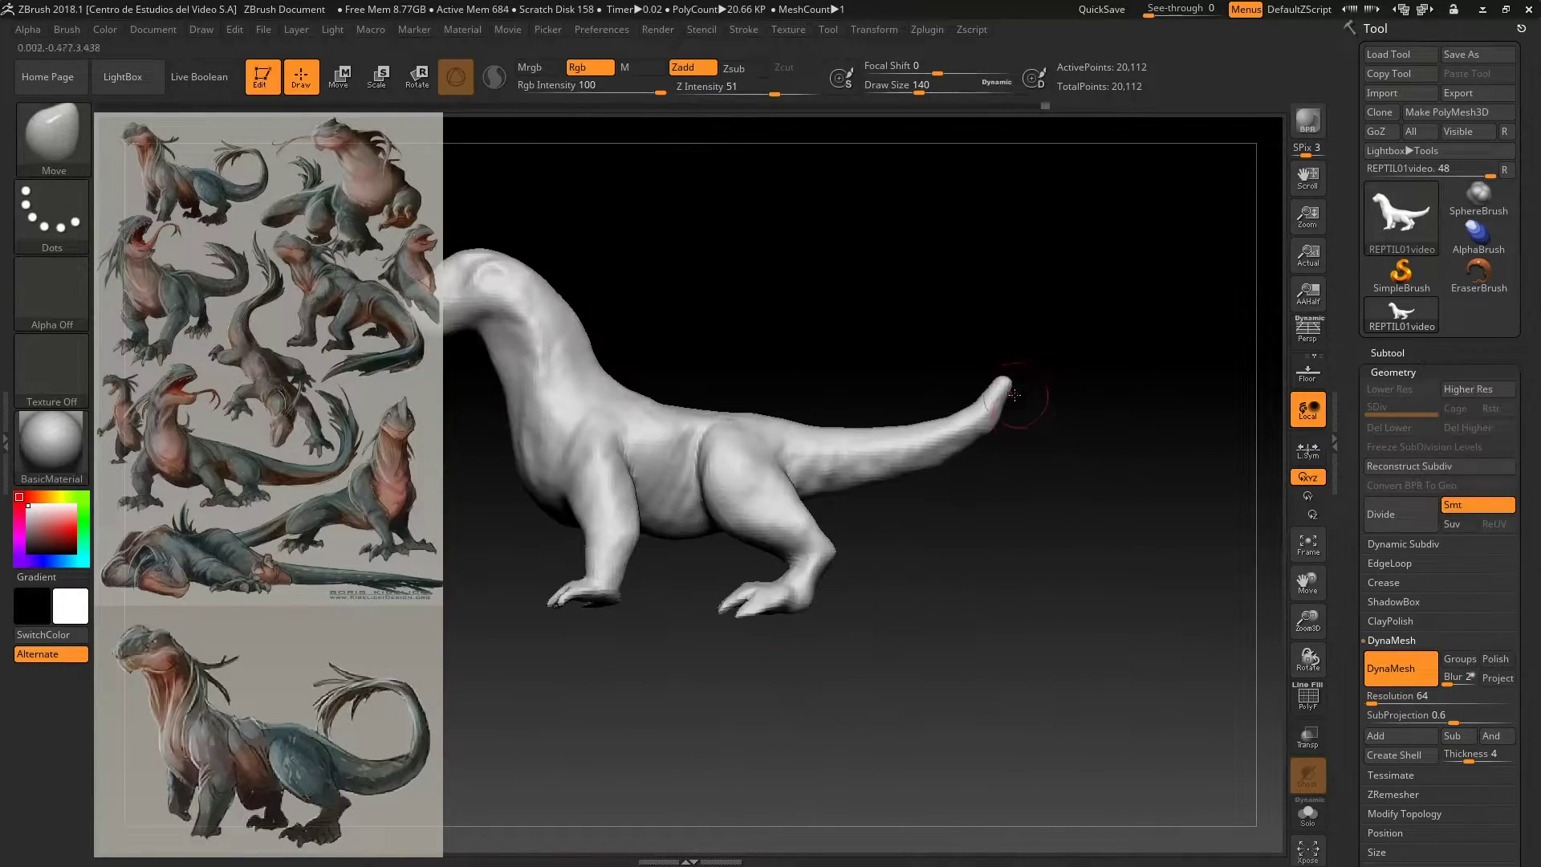
{"action": "right_click_drag", "start_coordinate": [1019, 608], "coordinate": [950, 593]}
{"action": "key", "text": "f"}
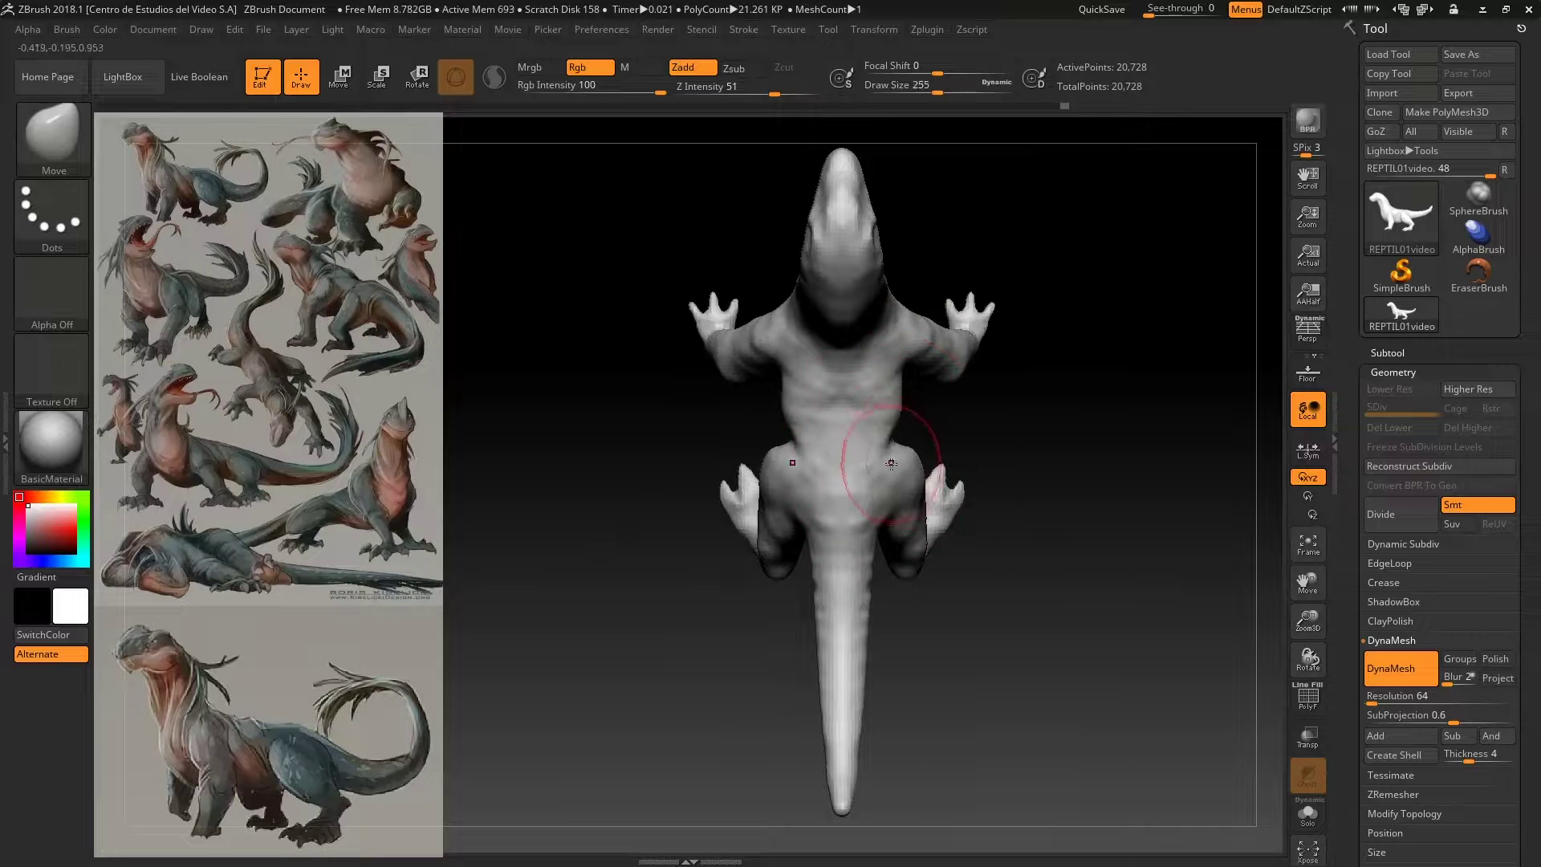
{"action": "mouse_move", "coordinate": [891, 463]}
{"action": "right_mouse_down"}
{"action": "mouse_move", "coordinate": [959, 393]}
{"action": "mouse_move", "coordinate": [958, 472]}
{"action": "right_mouse_up"}
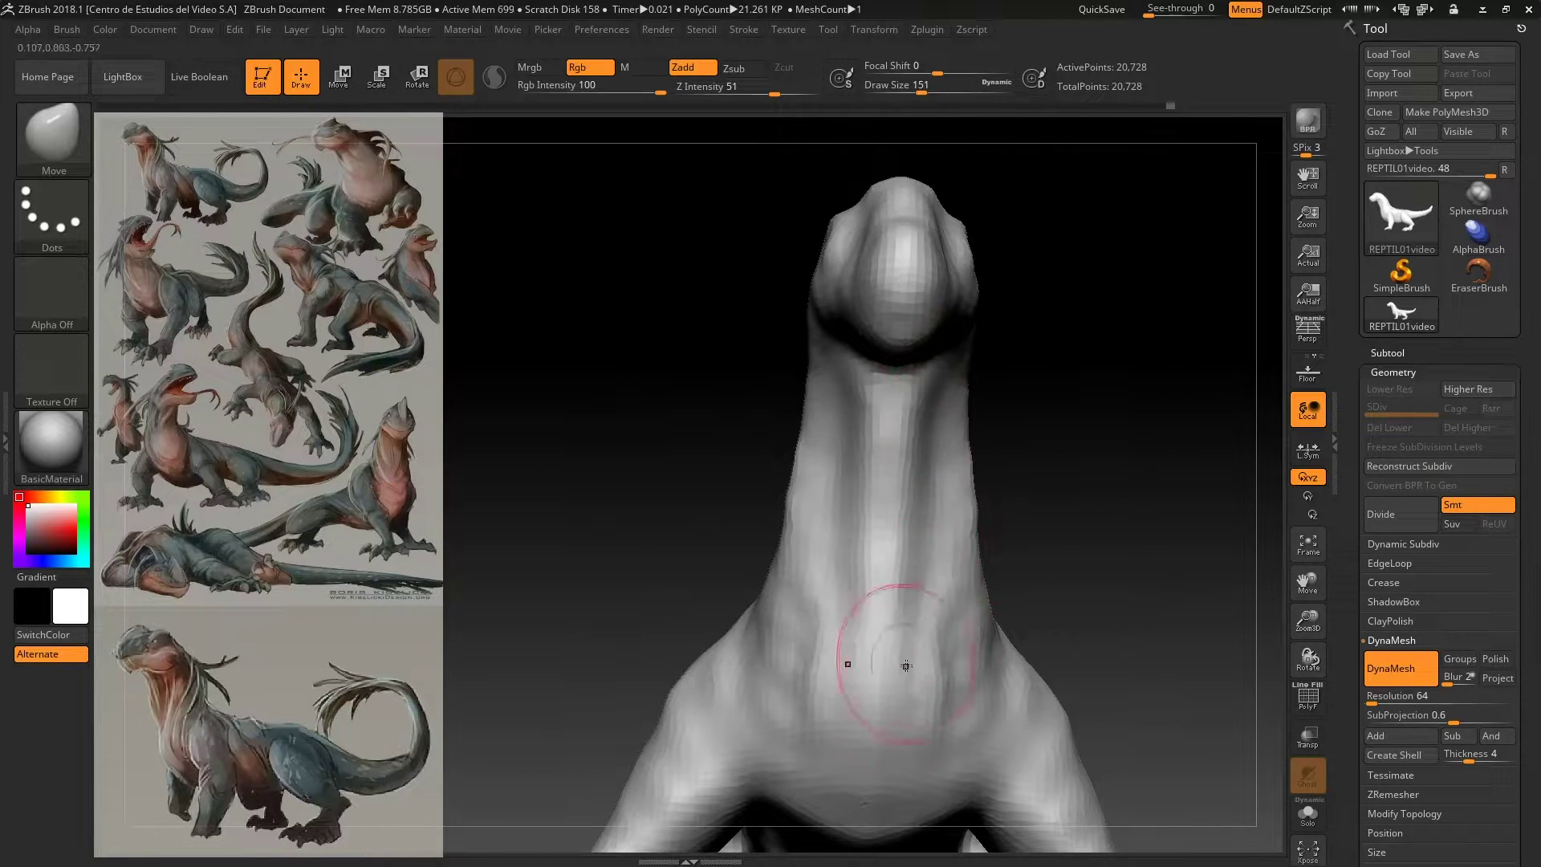
{"action": "mouse_move", "coordinate": [905, 666]}
{"action": "right_mouse_down"}
{"action": "mouse_move", "coordinate": [547, 406]}
{"action": "mouse_move", "coordinate": [606, 482]}
{"action": "mouse_move", "coordinate": [713, 382]}
{"action": "right_mouse_up"}
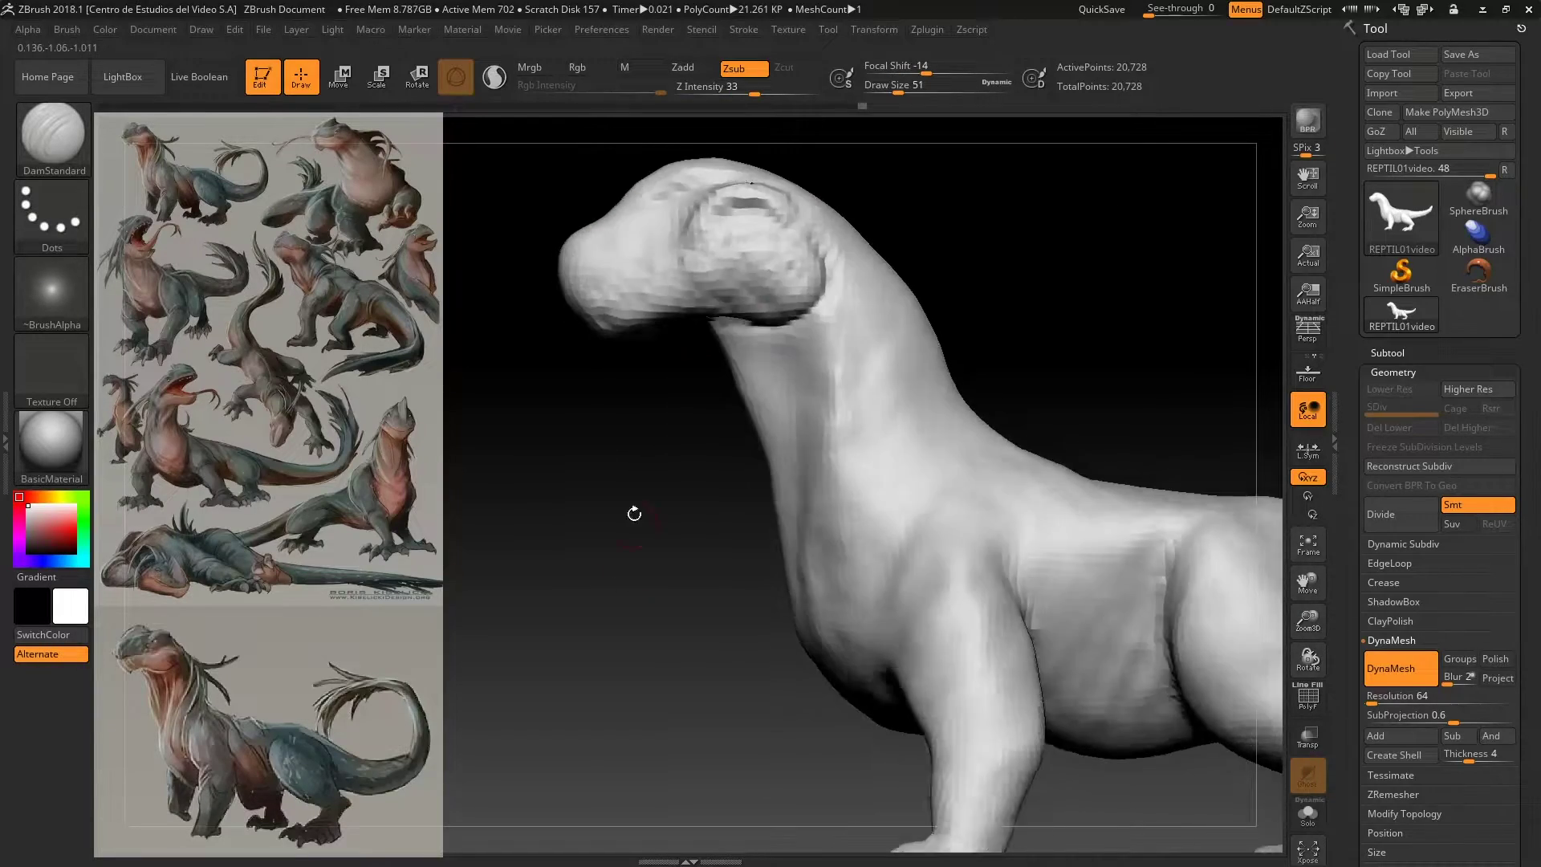
{"action": "mouse_move", "coordinate": [634, 514]}
{"action": "right_mouse_down"}
{"action": "mouse_move", "coordinate": [578, 619]}
{"action": "mouse_move", "coordinate": [610, 418]}
{"action": "mouse_move", "coordinate": [677, 368]}
{"action": "mouse_move", "coordinate": [994, 536]}
{"action": "right_mouse_up"}
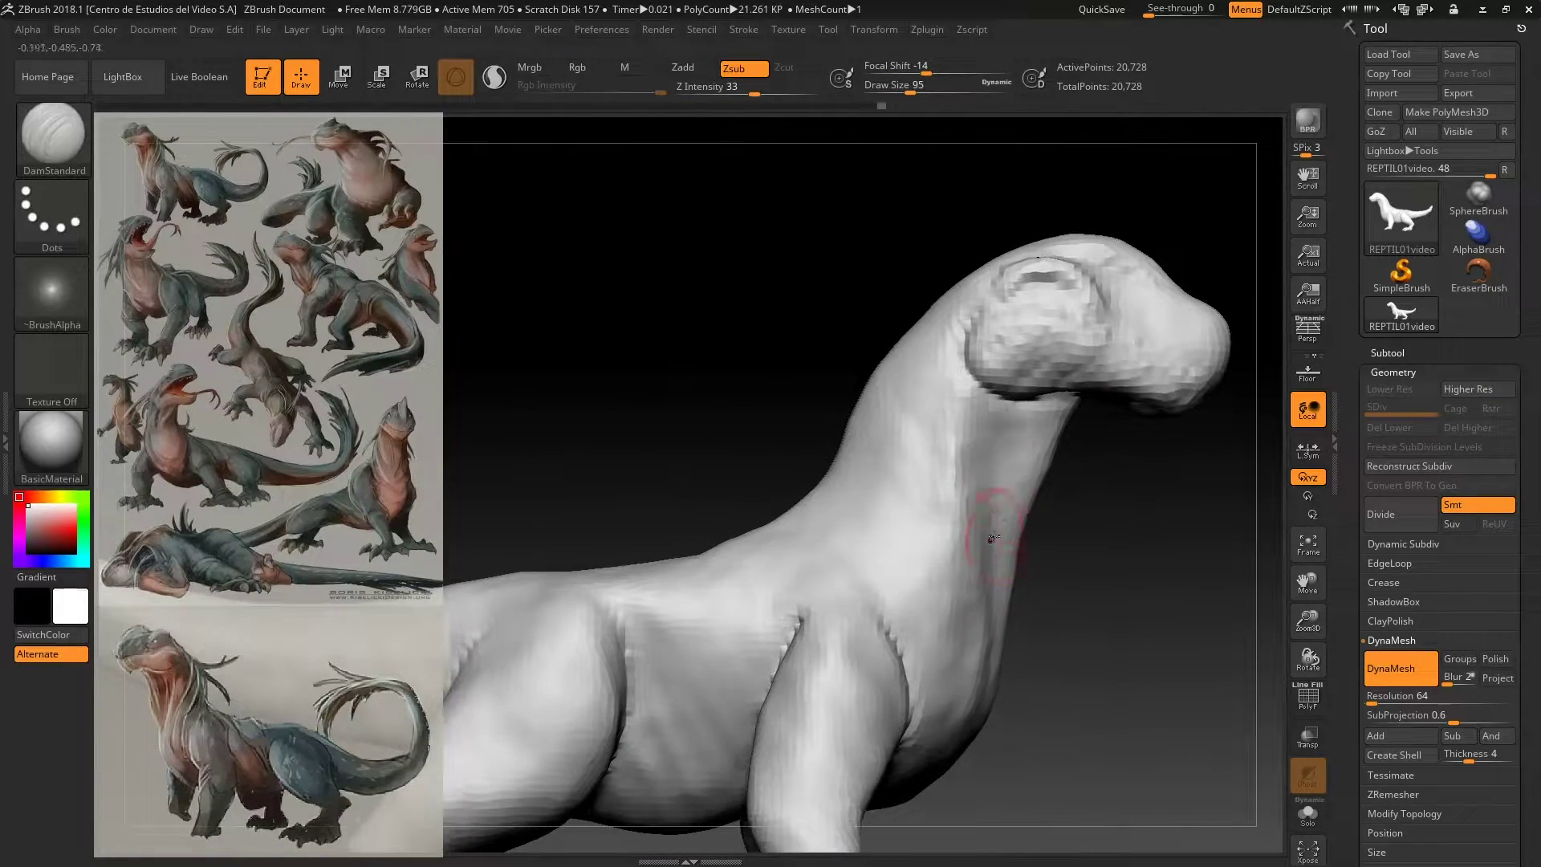
{"action": "mouse_move", "coordinate": [948, 395]}
{"action": "right_mouse_down"}
{"action": "mouse_move", "coordinate": [803, 482]}
{"action": "mouse_move", "coordinate": [653, 644]}
{"action": "mouse_move", "coordinate": [489, 332]}
{"action": "mouse_move", "coordinate": [808, 758]}
{"action": "right_mouse_up"}
{"action": "mouse_move", "coordinate": [585, 659]}
{"action": "right_mouse_down"}
{"action": "mouse_move", "coordinate": [793, 594]}
{"action": "mouse_move", "coordinate": [509, 493]}
{"action": "mouse_move", "coordinate": [964, 365]}
{"action": "mouse_move", "coordinate": [707, 415]}
{"action": "mouse_move", "coordinate": [760, 591]}
{"action": "mouse_move", "coordinate": [613, 560]}
{"action": "mouse_move", "coordinate": [909, 663]}
{"action": "mouse_move", "coordinate": [675, 526]}
{"action": "mouse_move", "coordinate": [807, 595]}
{"action": "mouse_move", "coordinate": [652, 278]}
{"action": "right_mouse_up"}
{"action": "key", "text": "b"}
{"action": "key", "text": "m"}
{"action": "key", "text": "v"}
{"action": "key", "text": "f"}
{"action": "mouse_move", "coordinate": [559, 367]}
{"action": "right_mouse_down"}
{"action": "mouse_move", "coordinate": [663, 544]}
{"action": "mouse_move", "coordinate": [802, 604]}
{"action": "right_mouse_up"}
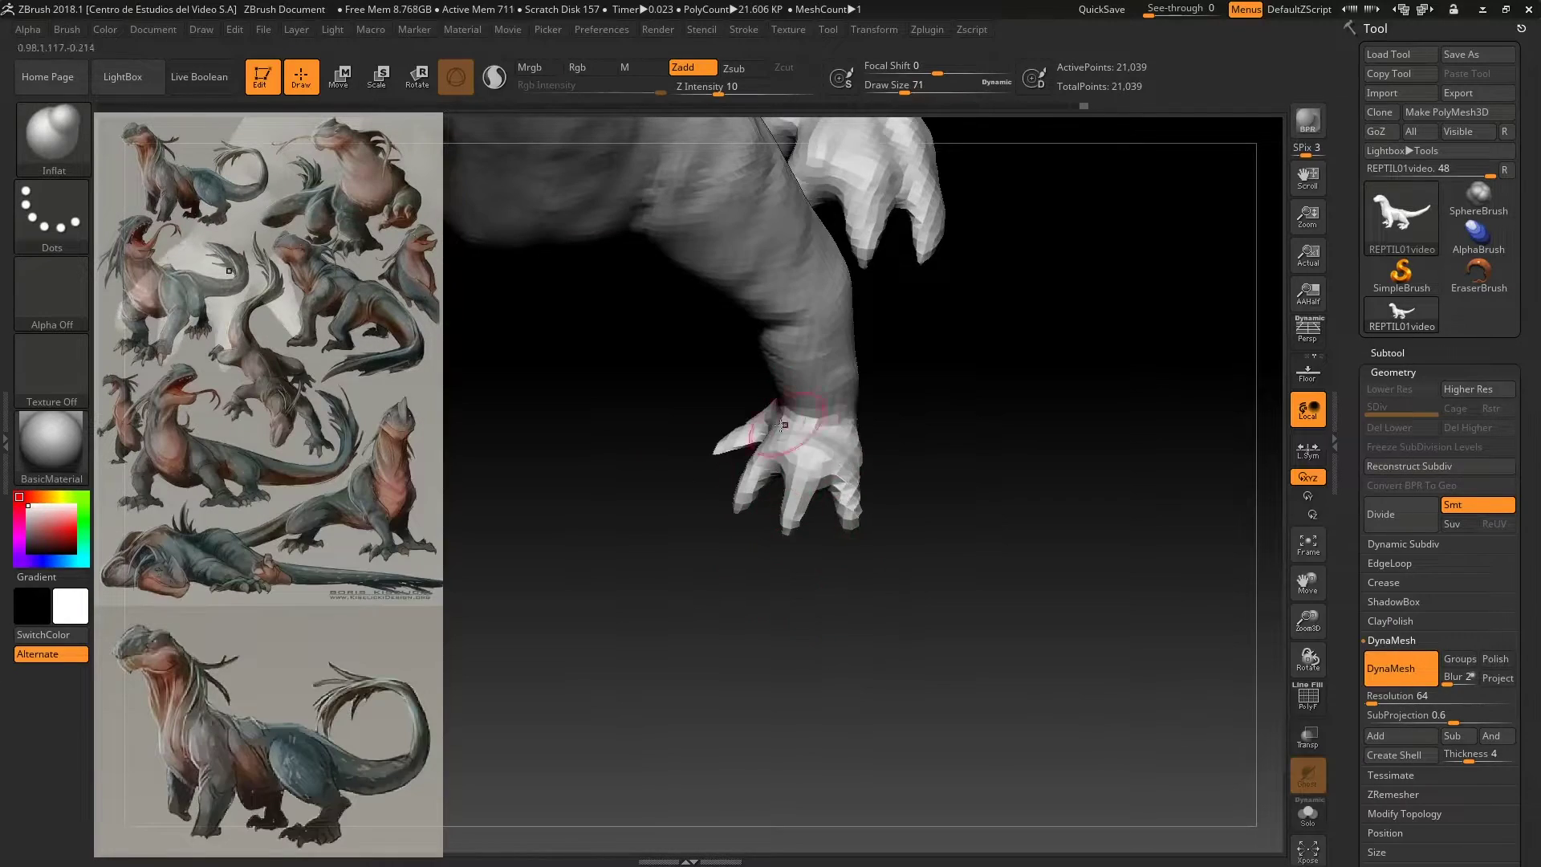
{"action": "right_click_drag", "start_coordinate": [781, 426], "coordinate": [722, 362]}
Step: Carve the neck crease and torso grooves with DamStandard, adjusting forms with Move
{"action": "key", "text": "b"}
{"action": "key", "text": "m"}
{"action": "key", "text": "v"}
{"action": "key", "text": "f"}
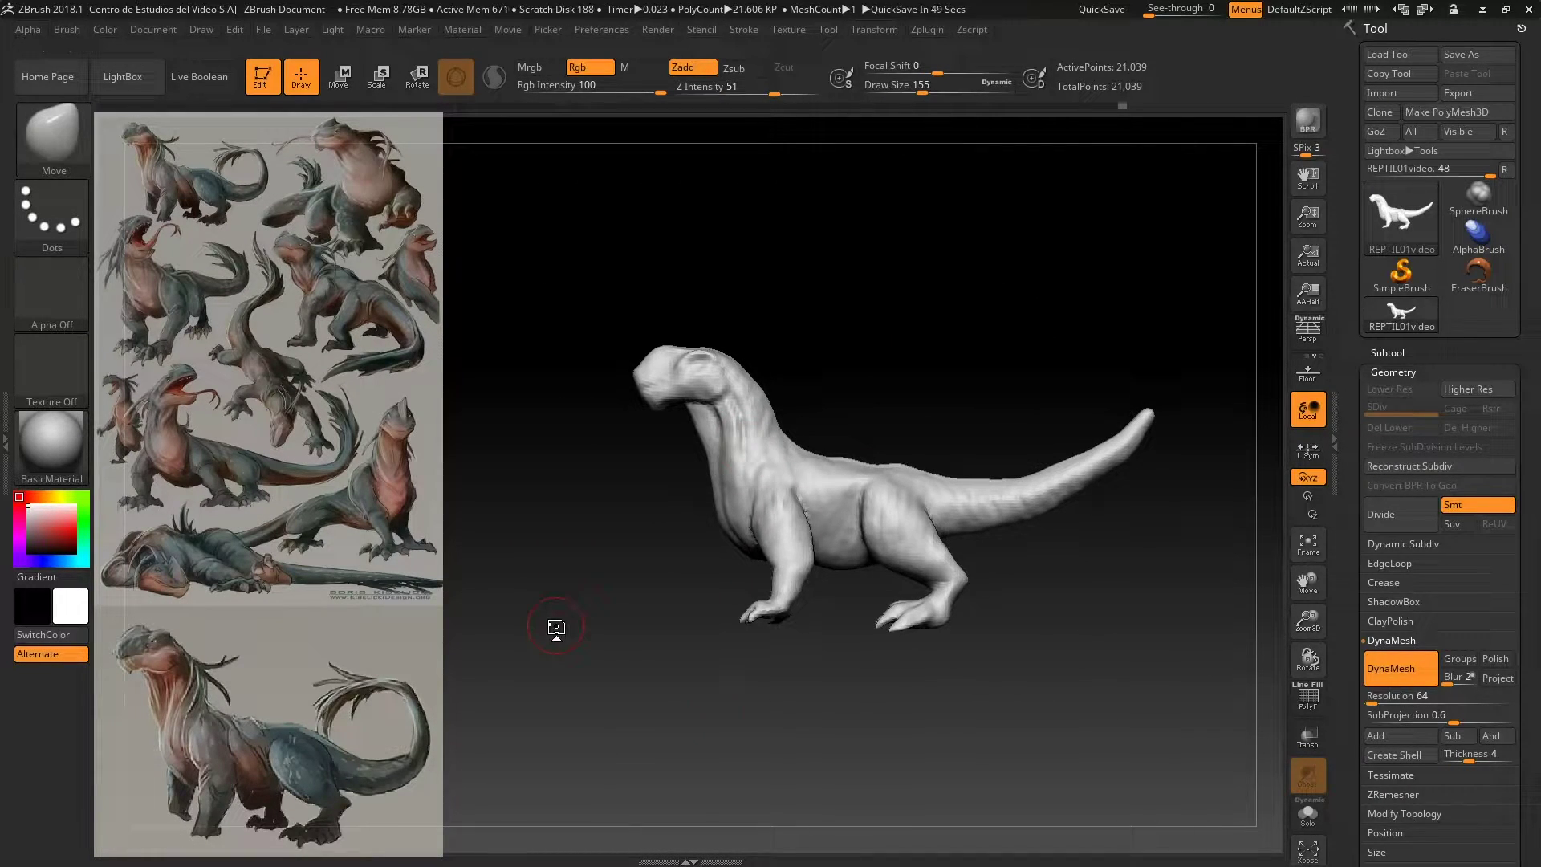
{"action": "mouse_move", "coordinate": [557, 627]}
{"action": "right_mouse_down", "text": "alt"}
{"action": "mouse_move", "coordinate": [765, 345]}
{"action": "mouse_move", "coordinate": [722, 417]}
{"action": "mouse_move", "coordinate": [792, 551]}
{"action": "mouse_move", "coordinate": [703, 617]}
{"action": "mouse_move", "coordinate": [835, 396]}
{"action": "mouse_move", "coordinate": [909, 647]}
{"action": "mouse_move", "coordinate": [884, 722]}
{"action": "mouse_move", "coordinate": [912, 835]}
{"action": "mouse_move", "coordinate": [557, 313]}
{"action": "mouse_move", "coordinate": [946, 605]}
{"action": "mouse_move", "coordinate": [840, 506]}
{"action": "mouse_move", "coordinate": [883, 643]}
{"action": "mouse_move", "coordinate": [947, 696]}
{"action": "mouse_move", "coordinate": [874, 699]}
{"action": "mouse_move", "coordinate": [1106, 573]}
{"action": "mouse_move", "coordinate": [1003, 603]}
{"action": "mouse_move", "coordinate": [944, 659]}
{"action": "mouse_move", "coordinate": [888, 395]}
{"action": "mouse_move", "coordinate": [533, 597]}
{"action": "mouse_move", "coordinate": [989, 440]}
{"action": "mouse_move", "coordinate": [1268, 690]}
{"action": "right_mouse_up", "text": "alt"}
{"action": "key", "text": "b"}
{"action": "key", "text": "d"}
{"action": "key", "text": "s"}
{"action": "key", "text": "b"}
{"action": "key", "text": "m"}
{"action": "key", "text": "v"}
Step: Build bulkier torso and leg muscles with ClayBuildup, low-strength Inflat and Move
{"action": "key", "text": "b"}
{"action": "key", "text": "c"}
{"action": "key", "text": "b"}
{"action": "key", "text": "b"}
{"action": "key", "text": "i"}
{"action": "key", "text": "n"}
{"action": "key", "text": "f"}
{"action": "key", "text": "b"}
{"action": "key", "text": "m"}
{"action": "key", "text": "v"}
{"action": "key", "text": "b"}
{"action": "key", "text": "c"}
{"action": "key", "text": "b"}
{"action": "key", "text": "b"}
{"action": "key", "text": "m"}
{"action": "key", "text": "v"}
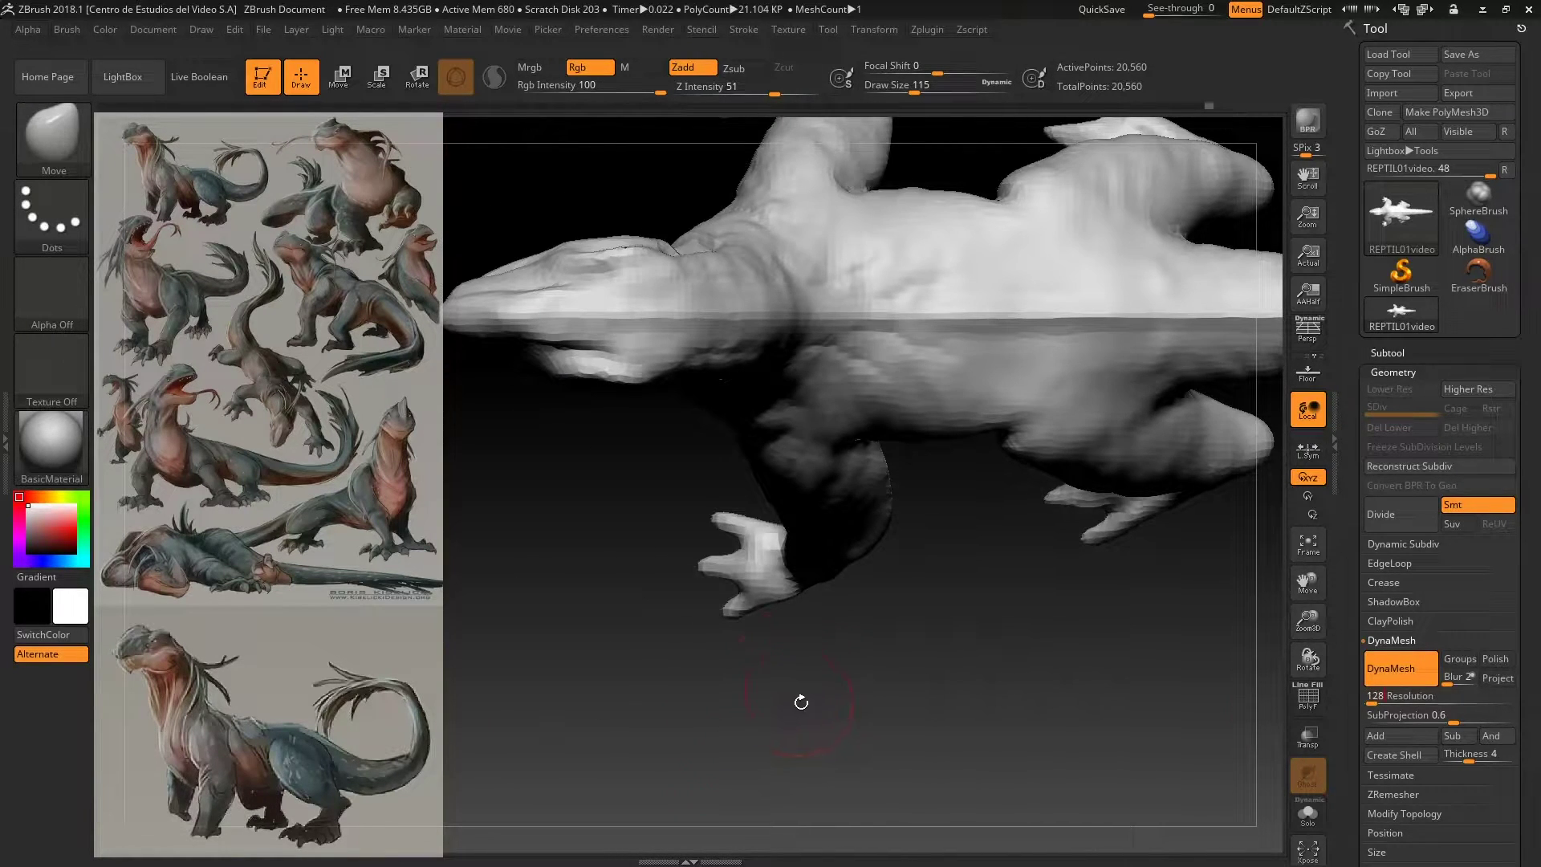
Step: Restore an earlier sculpt state using the undo history
{"action": "key", "text": "ctrl+z"}
{"action": "left_click", "coordinate": [1027, 103]}
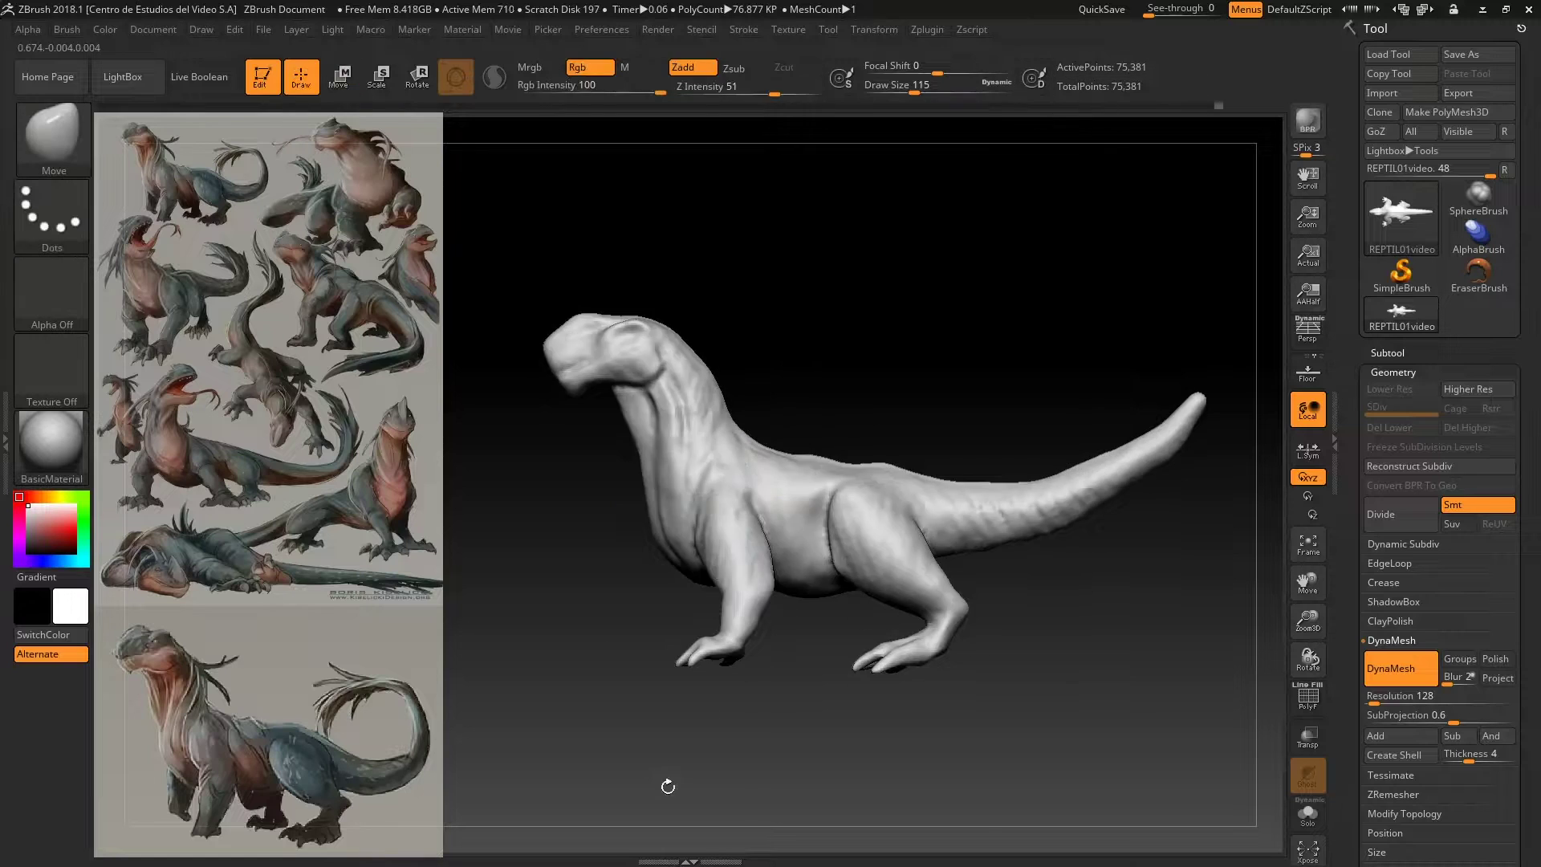
{"action": "key", "text": "ctrl+shift+z"}
{"action": "key", "text": "ctrl+shift+z"}
{"action": "key", "text": "ctrl+shift+z"}
{"action": "key", "text": "space"}
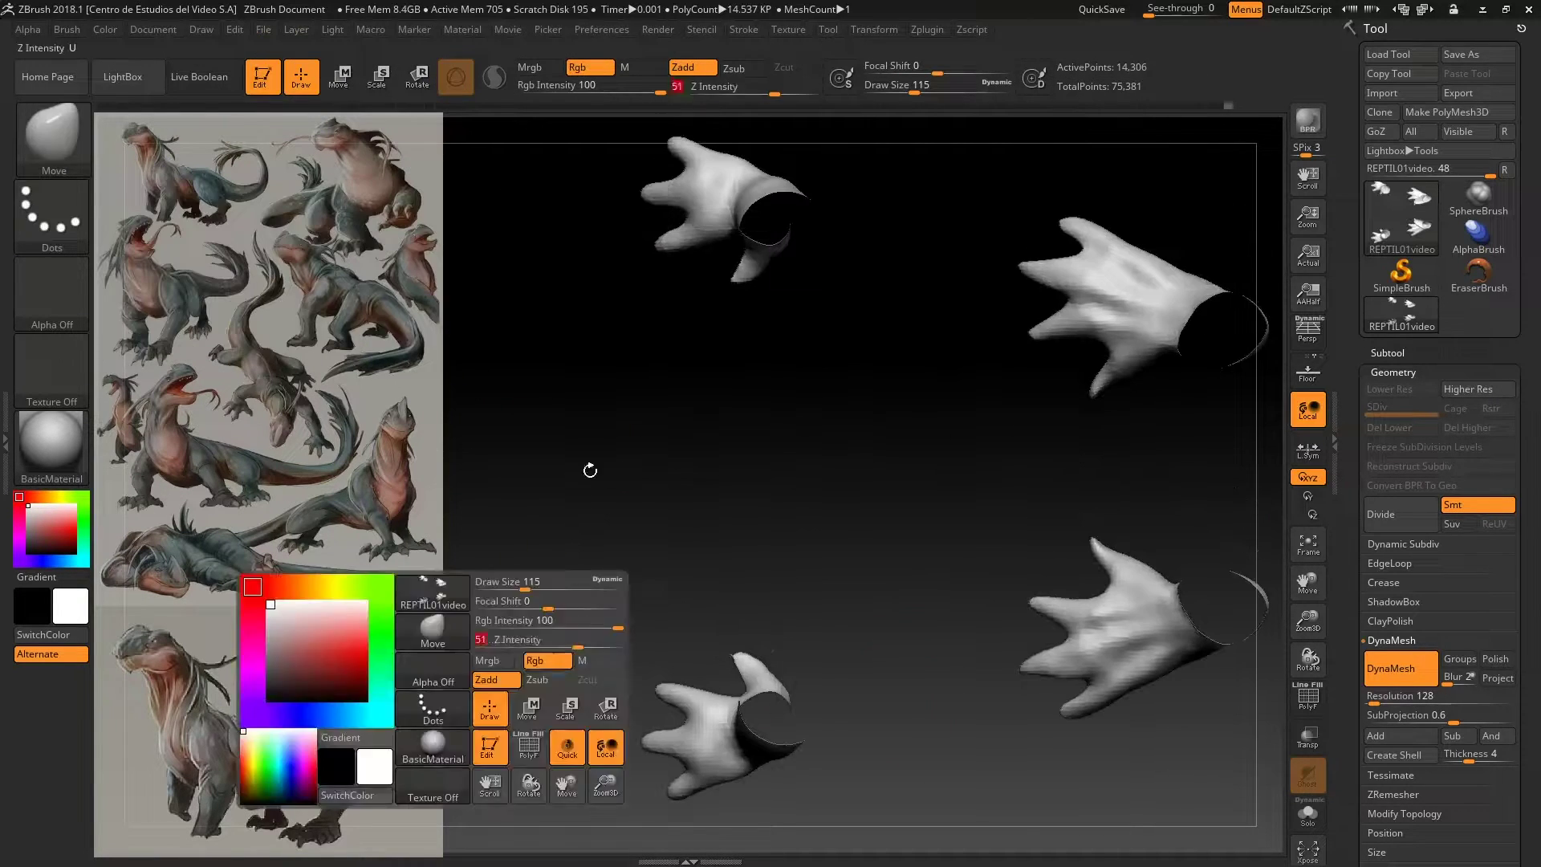
Step: Unhide the whole reptile and turn on PolyFrame, framing the front leg
{"action": "right_click_drag", "start_coordinate": [590, 470], "coordinate": [936, 344]}
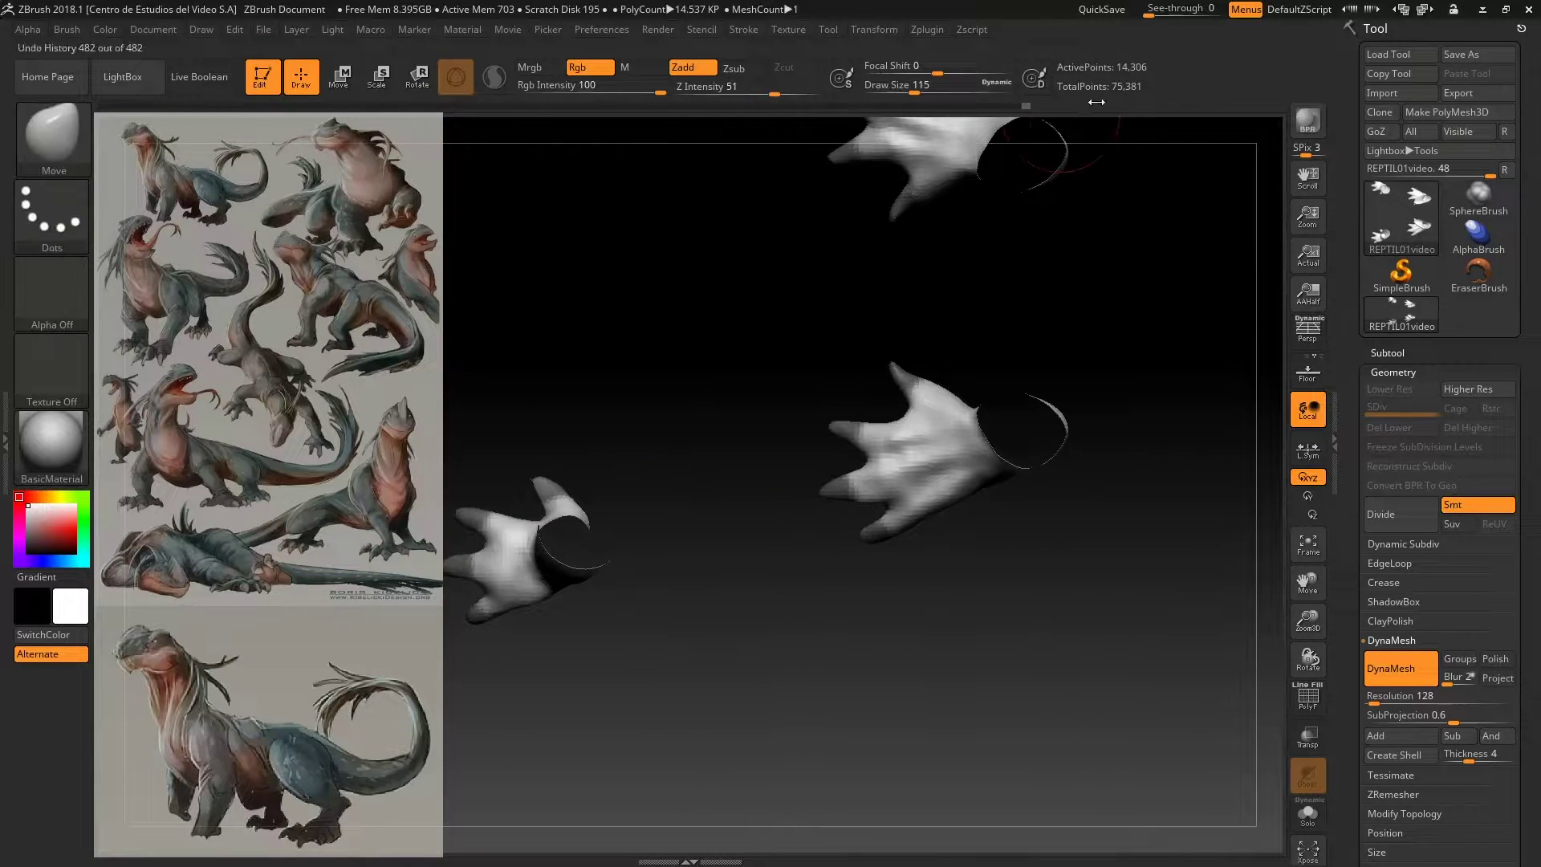
{"action": "left_click", "coordinate": [780, 635], "text": "ctrl+shift"}
{"action": "left_click", "coordinate": [1285, 707]}
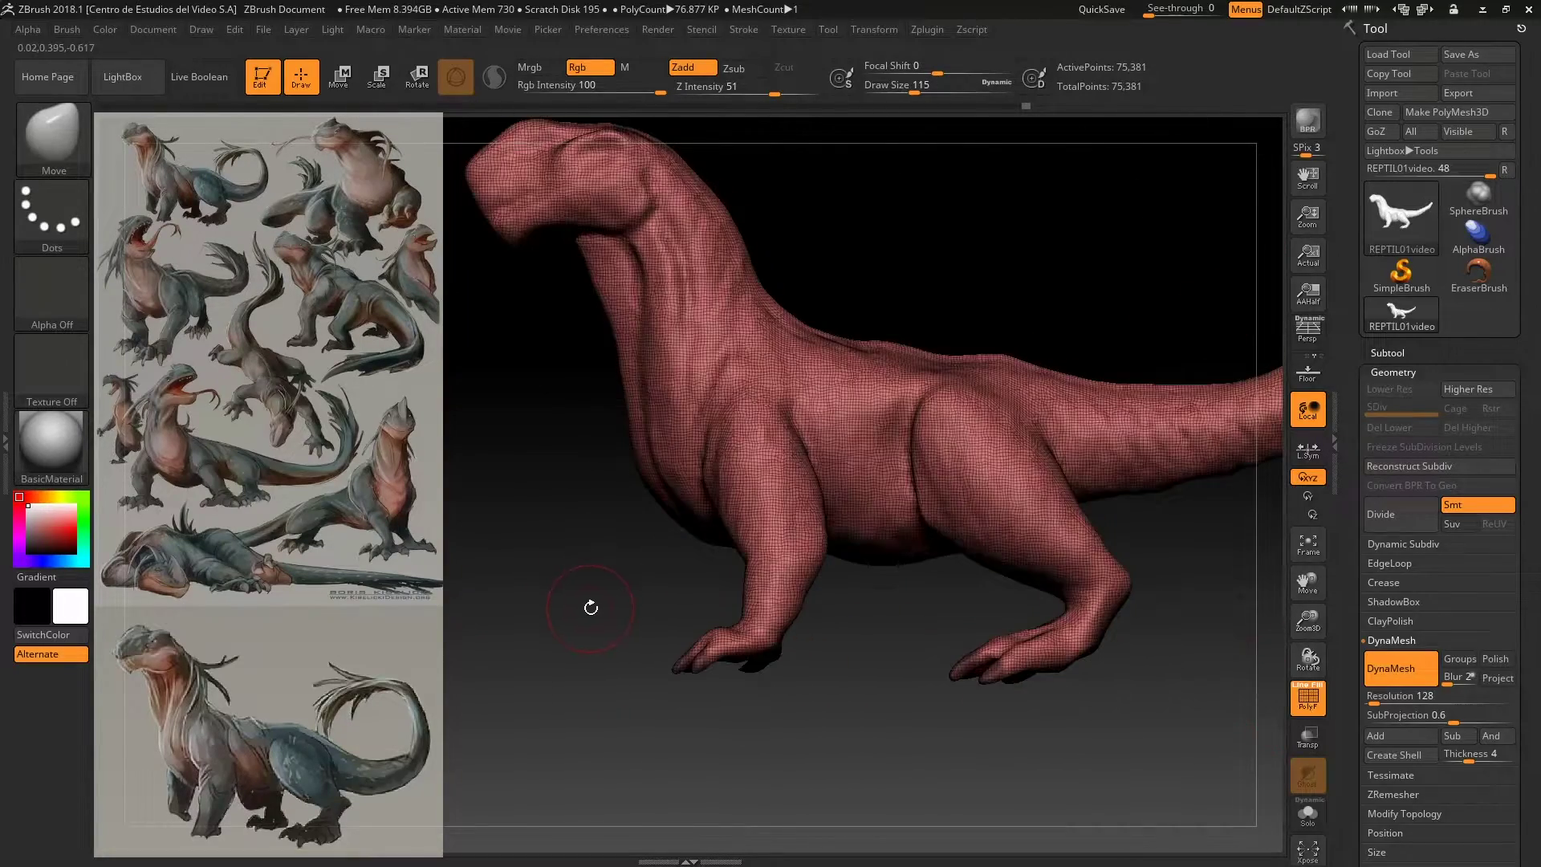
{"action": "right_click_drag", "start_coordinate": [592, 606], "coordinate": [585, 723]}
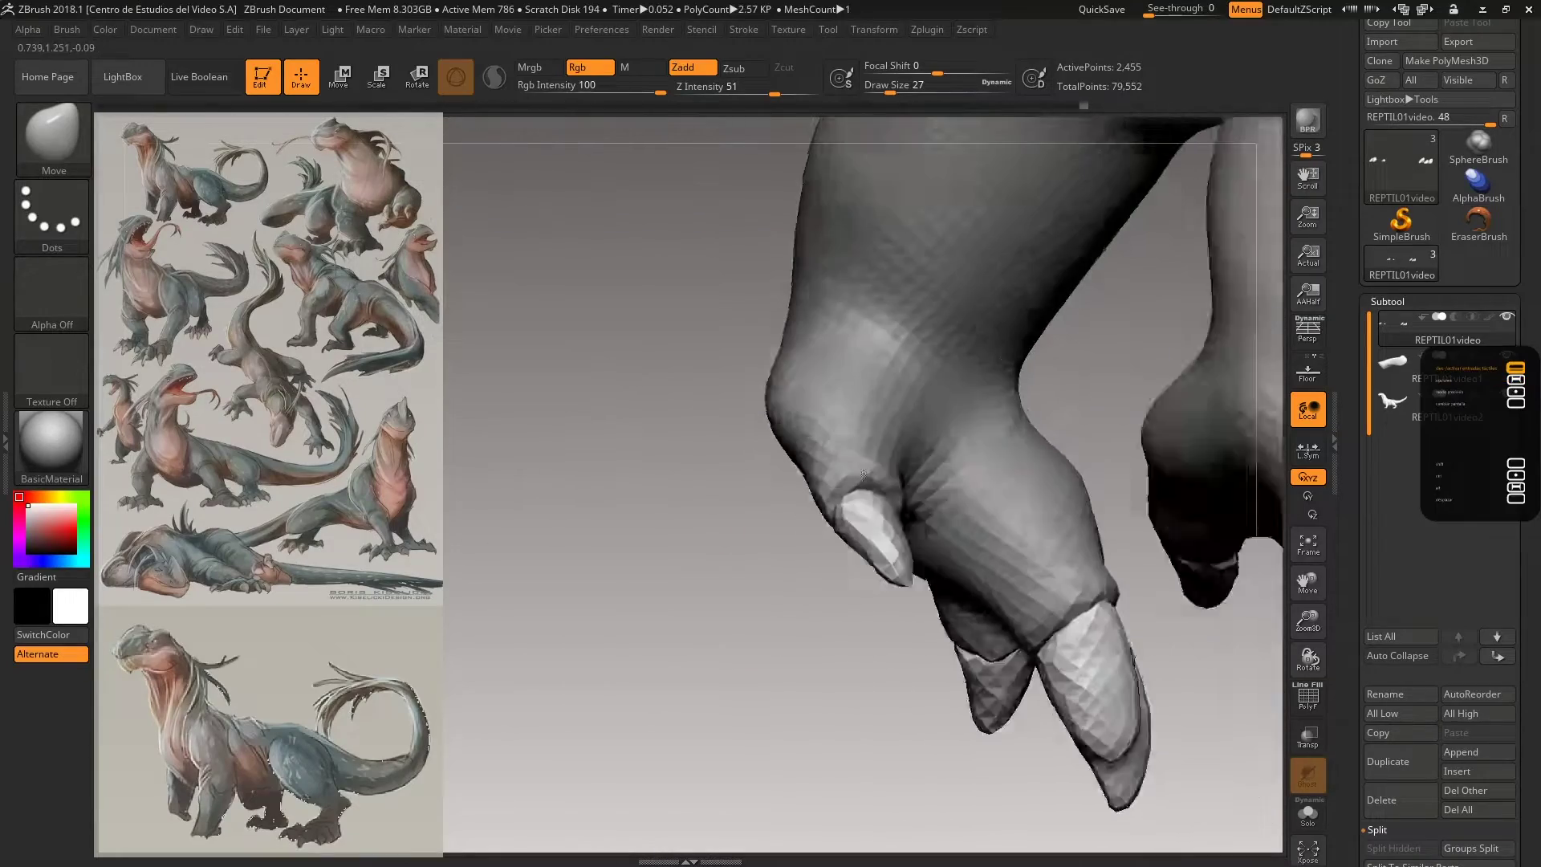
Step: Reshape the hand's claw tips with DamStandard and Move, checking them from below
{"action": "mouse_move", "coordinate": [855, 542]}
{"action": "left_mouse_down"}
{"action": "mouse_move", "coordinate": [788, 540]}
{"action": "mouse_move", "coordinate": [932, 630]}
{"action": "mouse_move", "coordinate": [808, 590]}
{"action": "mouse_move", "coordinate": [575, 740]}
{"action": "mouse_move", "coordinate": [981, 612]}
{"action": "mouse_move", "coordinate": [816, 492]}
{"action": "mouse_move", "coordinate": [653, 482]}
{"action": "mouse_move", "coordinate": [966, 565]}
{"action": "mouse_move", "coordinate": [613, 468]}
{"action": "mouse_move", "coordinate": [798, 726]}
{"action": "mouse_move", "coordinate": [637, 740]}
{"action": "mouse_move", "coordinate": [751, 554]}
{"action": "mouse_move", "coordinate": [987, 448]}
{"action": "mouse_move", "coordinate": [512, 193]}
{"action": "mouse_move", "coordinate": [585, 526]}
{"action": "mouse_move", "coordinate": [533, 516]}
{"action": "mouse_move", "coordinate": [531, 735]}
{"action": "mouse_move", "coordinate": [578, 541]}
{"action": "mouse_move", "coordinate": [516, 602]}
{"action": "mouse_move", "coordinate": [512, 591]}
{"action": "mouse_move", "coordinate": [522, 781]}
{"action": "mouse_move", "coordinate": [828, 701]}
{"action": "mouse_move", "coordinate": [653, 592]}
{"action": "mouse_move", "coordinate": [654, 562]}
{"action": "mouse_move", "coordinate": [744, 643]}
{"action": "mouse_move", "coordinate": [653, 481]}
{"action": "left_mouse_up"}
{"action": "key", "text": "b"}
{"action": "key", "text": "d"}
{"action": "key", "text": "s"}
{"action": "key", "text": "b"}
{"action": "key", "text": "m"}
{"action": "key", "text": "v"}
{"action": "mouse_move", "coordinate": [902, 509]}
{"action": "left_mouse_down"}
{"action": "mouse_move", "coordinate": [820, 546]}
{"action": "mouse_move", "coordinate": [795, 518]}
{"action": "mouse_move", "coordinate": [770, 578]}
{"action": "left_mouse_up"}
{"action": "mouse_move", "coordinate": [610, 586]}
{"action": "left_mouse_down"}
{"action": "mouse_move", "coordinate": [974, 481]}
{"action": "mouse_move", "coordinate": [735, 455]}
{"action": "mouse_move", "coordinate": [619, 619]}
{"action": "mouse_move", "coordinate": [671, 551]}
{"action": "mouse_move", "coordinate": [555, 605]}
{"action": "mouse_move", "coordinate": [774, 344]}
{"action": "mouse_move", "coordinate": [677, 361]}
{"action": "mouse_move", "coordinate": [975, 330]}
{"action": "mouse_move", "coordinate": [863, 352]}
{"action": "left_mouse_up"}
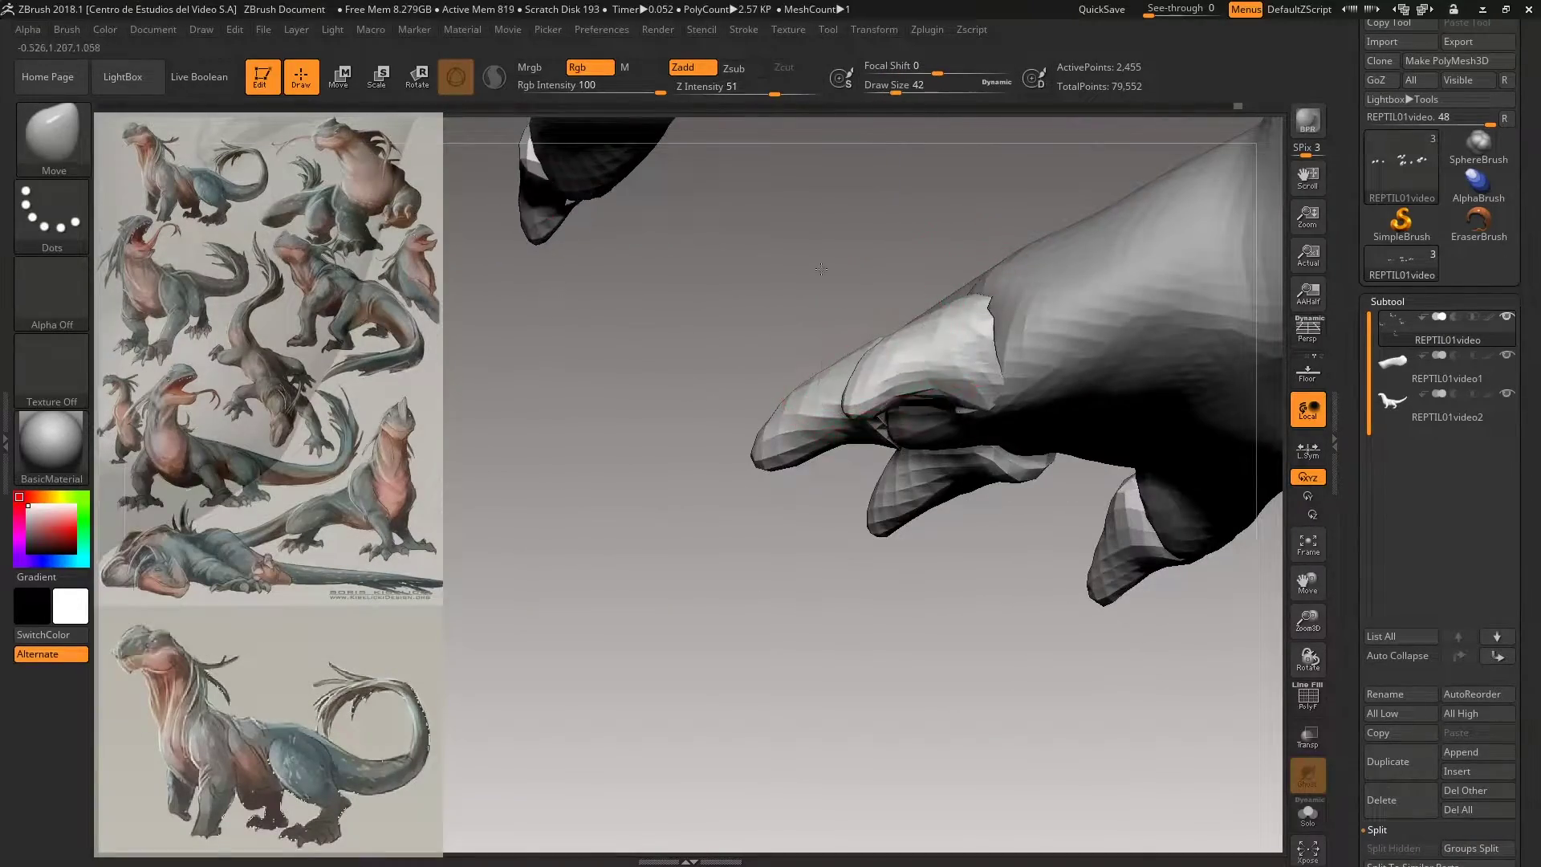
{"action": "mouse_move", "coordinate": [820, 269]}
{"action": "left_mouse_down"}
{"action": "mouse_move", "coordinate": [750, 474]}
{"action": "mouse_move", "coordinate": [807, 384]}
{"action": "mouse_move", "coordinate": [636, 471]}
{"action": "mouse_move", "coordinate": [578, 334]}
{"action": "mouse_move", "coordinate": [891, 684]}
{"action": "mouse_move", "coordinate": [733, 657]}
{"action": "left_mouse_up"}
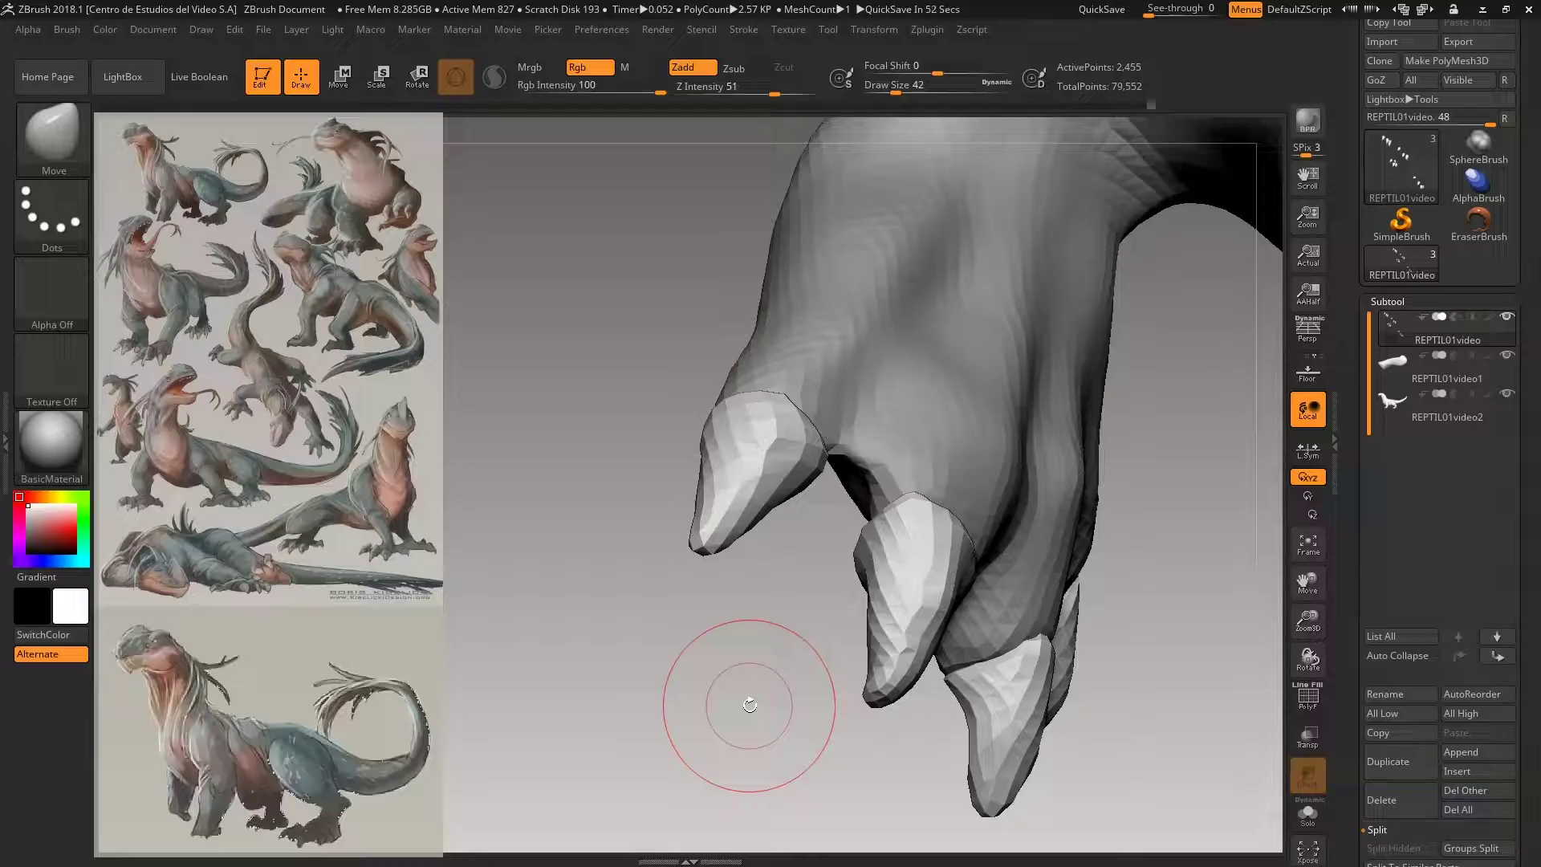
Step: Switch between REPTIL01video2 and REPTIL01video subtools and fit the claws onto the other foot
{"action": "left_click", "coordinate": [894, 379], "text": "alt"}
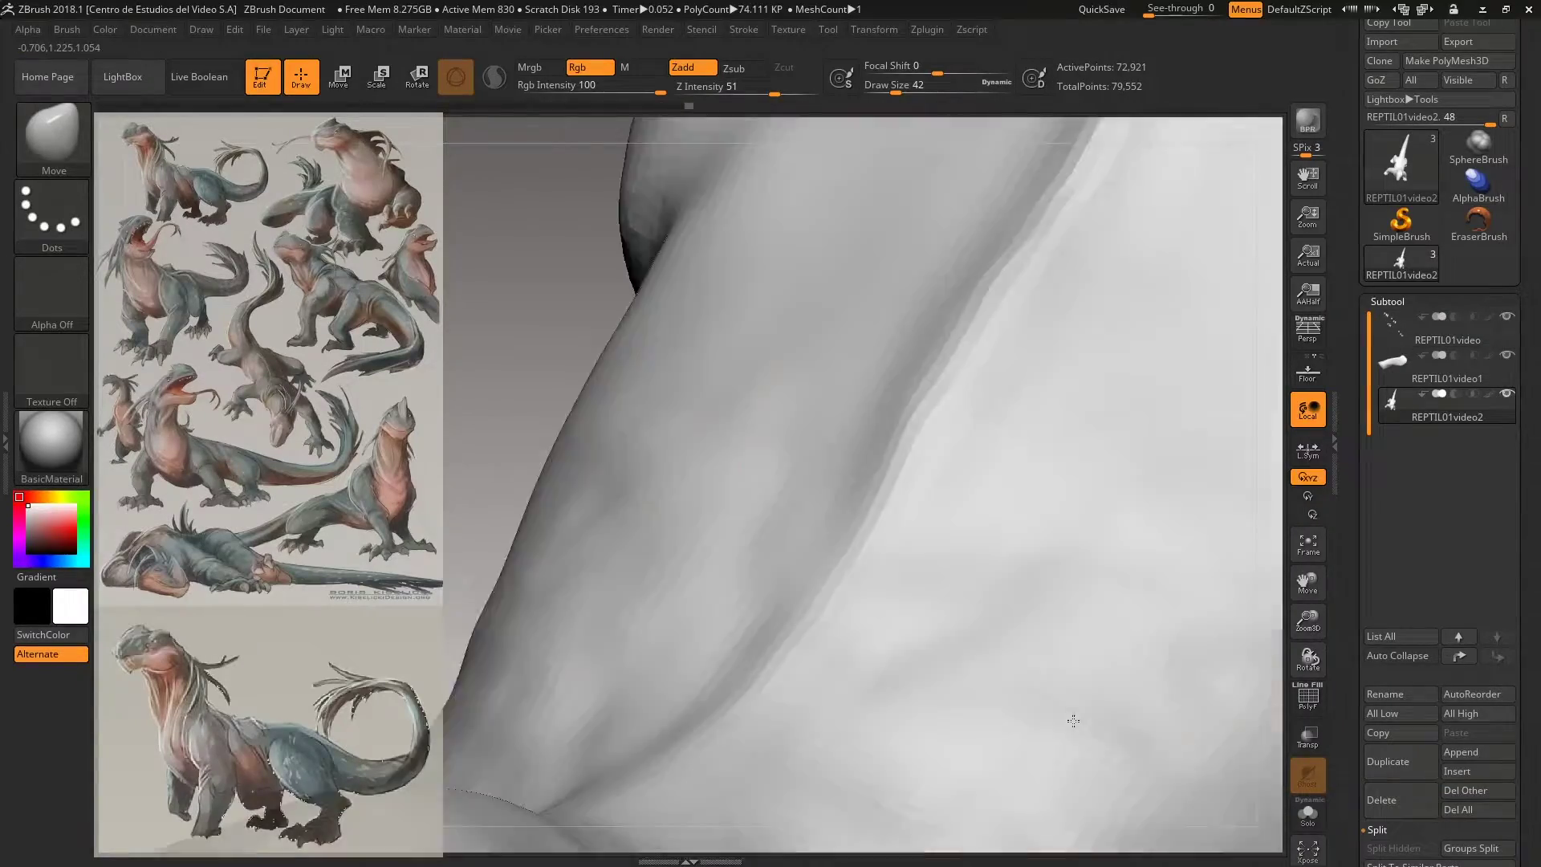
{"action": "mouse_move", "coordinate": [809, 317]}
{"action": "left_mouse_down"}
{"action": "mouse_move", "coordinate": [1012, 656]}
{"action": "mouse_move", "coordinate": [1048, 467]}
{"action": "mouse_move", "coordinate": [723, 636]}
{"action": "mouse_move", "coordinate": [584, 761]}
{"action": "mouse_move", "coordinate": [706, 750]}
{"action": "mouse_move", "coordinate": [733, 560]}
{"action": "mouse_move", "coordinate": [799, 640]}
{"action": "mouse_move", "coordinate": [771, 633]}
{"action": "mouse_move", "coordinate": [890, 191]}
{"action": "mouse_move", "coordinate": [836, 568]}
{"action": "mouse_move", "coordinate": [619, 578]}
{"action": "mouse_move", "coordinate": [836, 517]}
{"action": "mouse_move", "coordinate": [635, 353]}
{"action": "mouse_move", "coordinate": [714, 605]}
{"action": "mouse_move", "coordinate": [674, 441]}
{"action": "mouse_move", "coordinate": [636, 447]}
{"action": "mouse_move", "coordinate": [608, 554]}
{"action": "mouse_move", "coordinate": [1181, 471]}
{"action": "mouse_move", "coordinate": [839, 395]}
{"action": "mouse_move", "coordinate": [789, 582]}
{"action": "mouse_move", "coordinate": [878, 361]}
{"action": "left_mouse_up"}
{"action": "left_click", "coordinate": [722, 636], "text": "alt"}
{"action": "left_click", "coordinate": [889, 191], "text": "alt"}
{"action": "key", "text": "b"}
{"action": "key", "text": "d"}
{"action": "key", "text": "s"}
{"action": "key", "text": "b"}
{"action": "key", "text": "t"}
{"action": "left_click", "coordinate": [472, 399]}
{"action": "mouse_move", "coordinate": [859, 420]}
{"action": "left_mouse_down"}
{"action": "mouse_move", "coordinate": [807, 443]}
{"action": "mouse_move", "coordinate": [825, 362]}
{"action": "mouse_move", "coordinate": [843, 402]}
{"action": "mouse_move", "coordinate": [984, 316]}
{"action": "left_mouse_up"}
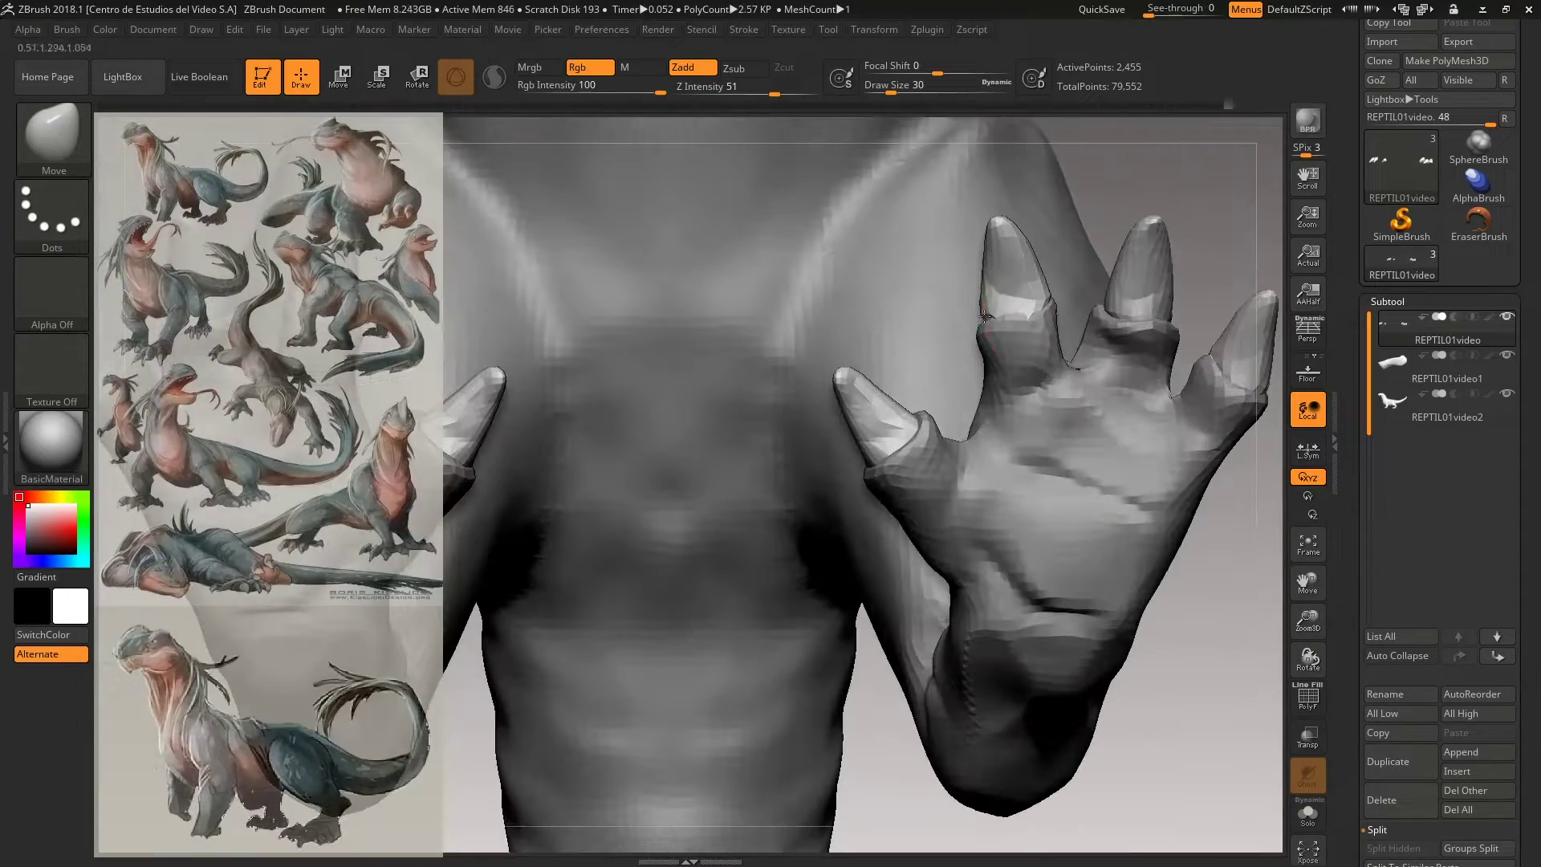
Step: Carve the mouth line with DamStandard, mixing in Move and ClayBuildup strokes
{"action": "mouse_move", "coordinate": [1137, 224]}
{"action": "left_mouse_down"}
{"action": "mouse_move", "coordinate": [636, 585]}
{"action": "mouse_move", "coordinate": [798, 623]}
{"action": "left_mouse_up"}
{"action": "key", "text": "b"}
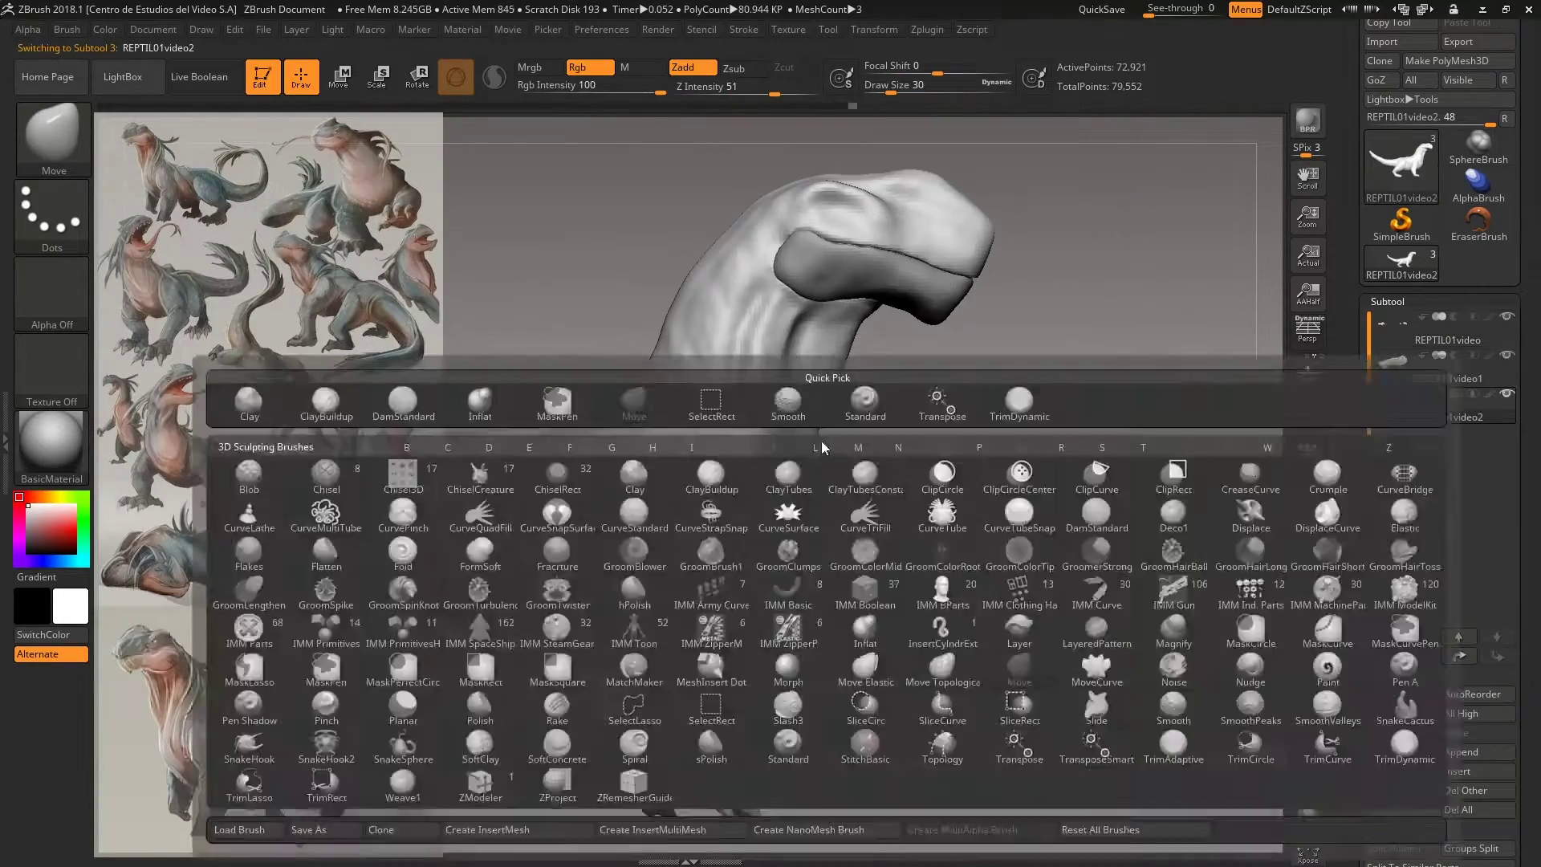
{"action": "key", "text": "d"}
{"action": "key", "text": "s"}
{"action": "mouse_move", "coordinate": [669, 312]}
{"action": "left_mouse_down"}
{"action": "mouse_move", "coordinate": [859, 255]}
{"action": "mouse_move", "coordinate": [763, 481]}
{"action": "mouse_move", "coordinate": [755, 562]}
{"action": "mouse_move", "coordinate": [772, 643]}
{"action": "mouse_move", "coordinate": [923, 482]}
{"action": "mouse_move", "coordinate": [967, 532]}
{"action": "mouse_move", "coordinate": [803, 562]}
{"action": "mouse_move", "coordinate": [638, 620]}
{"action": "mouse_move", "coordinate": [665, 478]}
{"action": "mouse_move", "coordinate": [688, 637]}
{"action": "mouse_move", "coordinate": [623, 227]}
{"action": "mouse_move", "coordinate": [688, 302]}
{"action": "mouse_move", "coordinate": [629, 341]}
{"action": "mouse_move", "coordinate": [920, 372]}
{"action": "mouse_move", "coordinate": [530, 487]}
{"action": "left_mouse_up"}
{"action": "key", "text": "b"}
{"action": "key", "text": "m"}
{"action": "key", "text": "v"}
{"action": "key", "text": "b"}
{"action": "key", "text": "c"}
{"action": "key", "text": "b"}
{"action": "key", "text": "b"}
{"action": "key", "text": "d"}
{"action": "key", "text": "s"}
Step: Refine the chest and forelegs with a smaller brush, then Move-shape the head
{"action": "key", "text": "bracketleft"}
{"action": "key", "text": "bracketleft"}
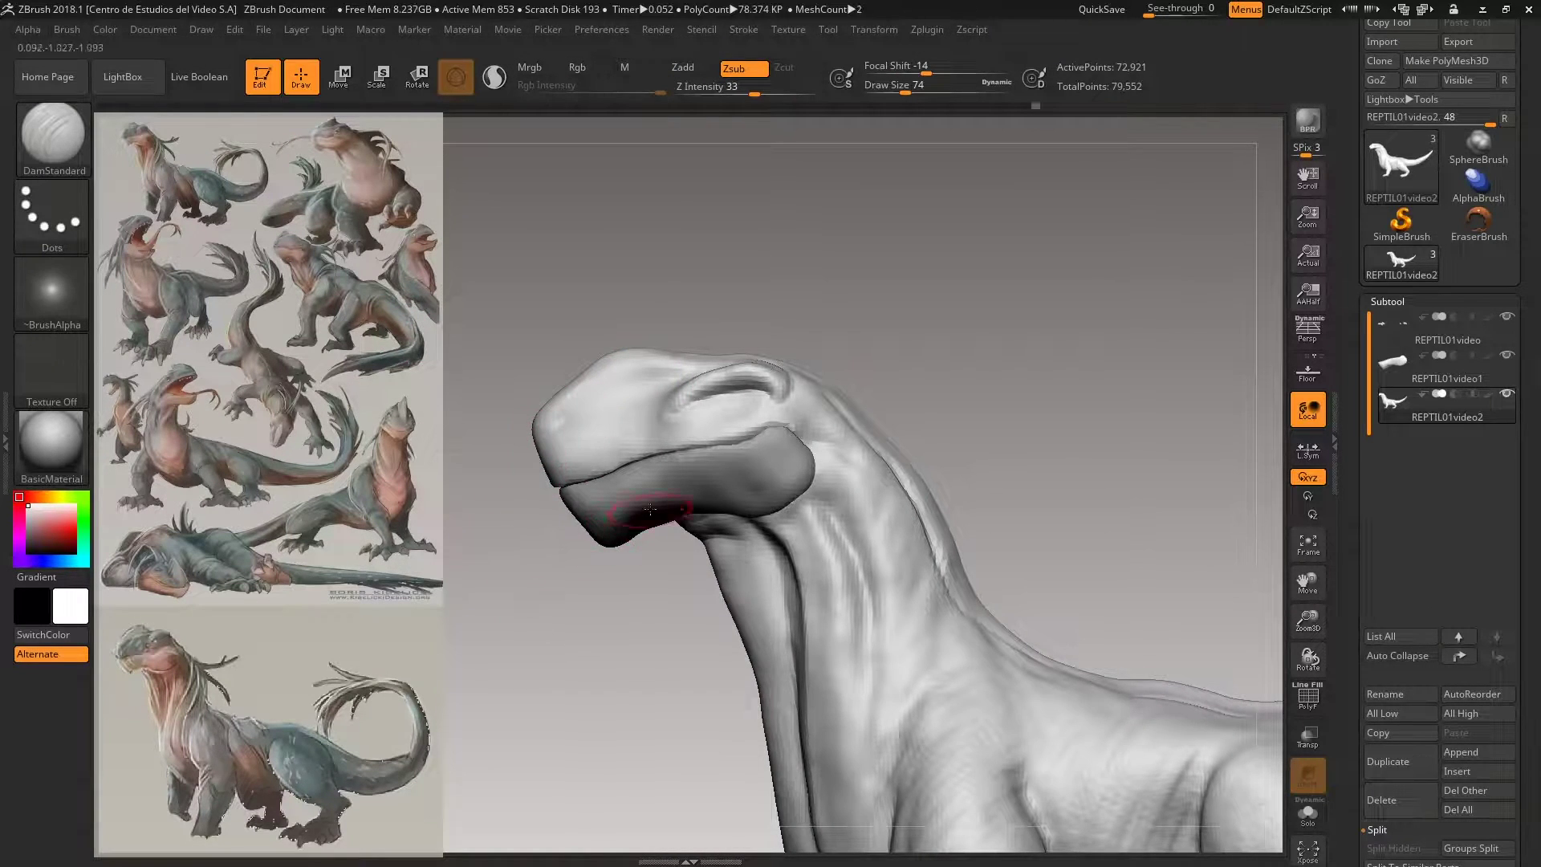
{"action": "mouse_move", "coordinate": [709, 411]}
{"action": "left_mouse_down"}
{"action": "mouse_move", "coordinate": [784, 362]}
{"action": "mouse_move", "coordinate": [526, 386]}
{"action": "mouse_move", "coordinate": [928, 454]}
{"action": "mouse_move", "coordinate": [805, 509]}
{"action": "mouse_move", "coordinate": [691, 449]}
{"action": "mouse_move", "coordinate": [610, 338]}
{"action": "left_mouse_up"}
{"action": "key", "text": "b"}
{"action": "key", "text": "m"}
{"action": "key", "text": "v"}
{"action": "key", "text": "b"}
{"action": "key", "text": "Escape"}
{"action": "mouse_move", "coordinate": [543, 287]}
{"action": "left_mouse_down"}
{"action": "mouse_move", "coordinate": [499, 337]}
{"action": "mouse_move", "coordinate": [601, 171]}
{"action": "left_mouse_up"}
{"action": "key", "text": "bracketright"}
{"action": "key", "text": "bracketright"}
{"action": "key", "text": "bracketright"}
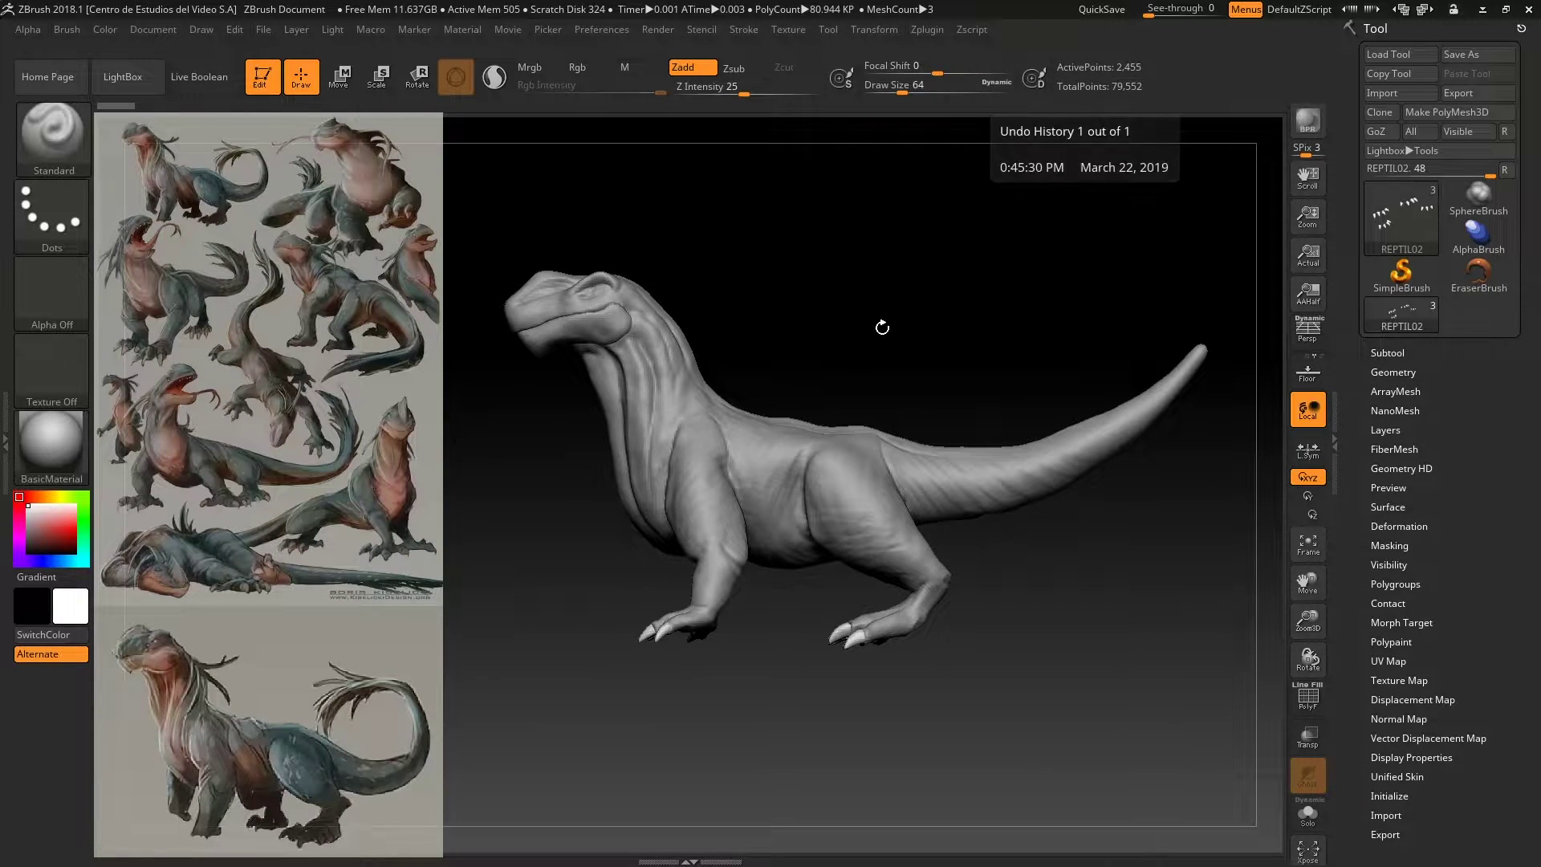
Step: Make the REPTIL01video2 body subtool active with the Move brush and frame the head
{"action": "left_click_drag", "start_coordinate": [486, 630], "coordinate": [486, 460]}
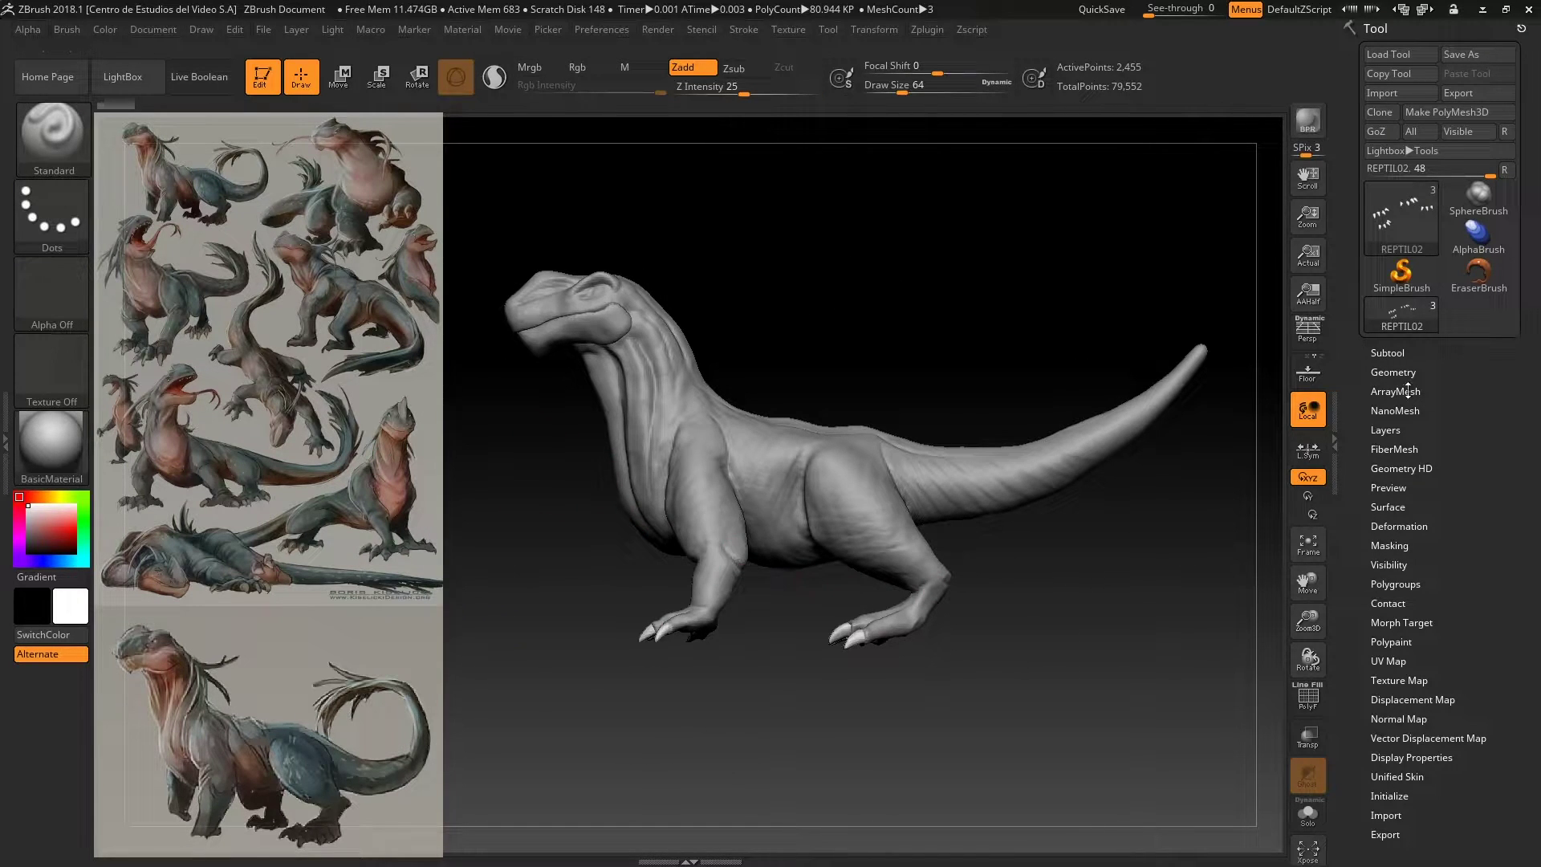
{"action": "left_click", "coordinate": [1388, 353]}
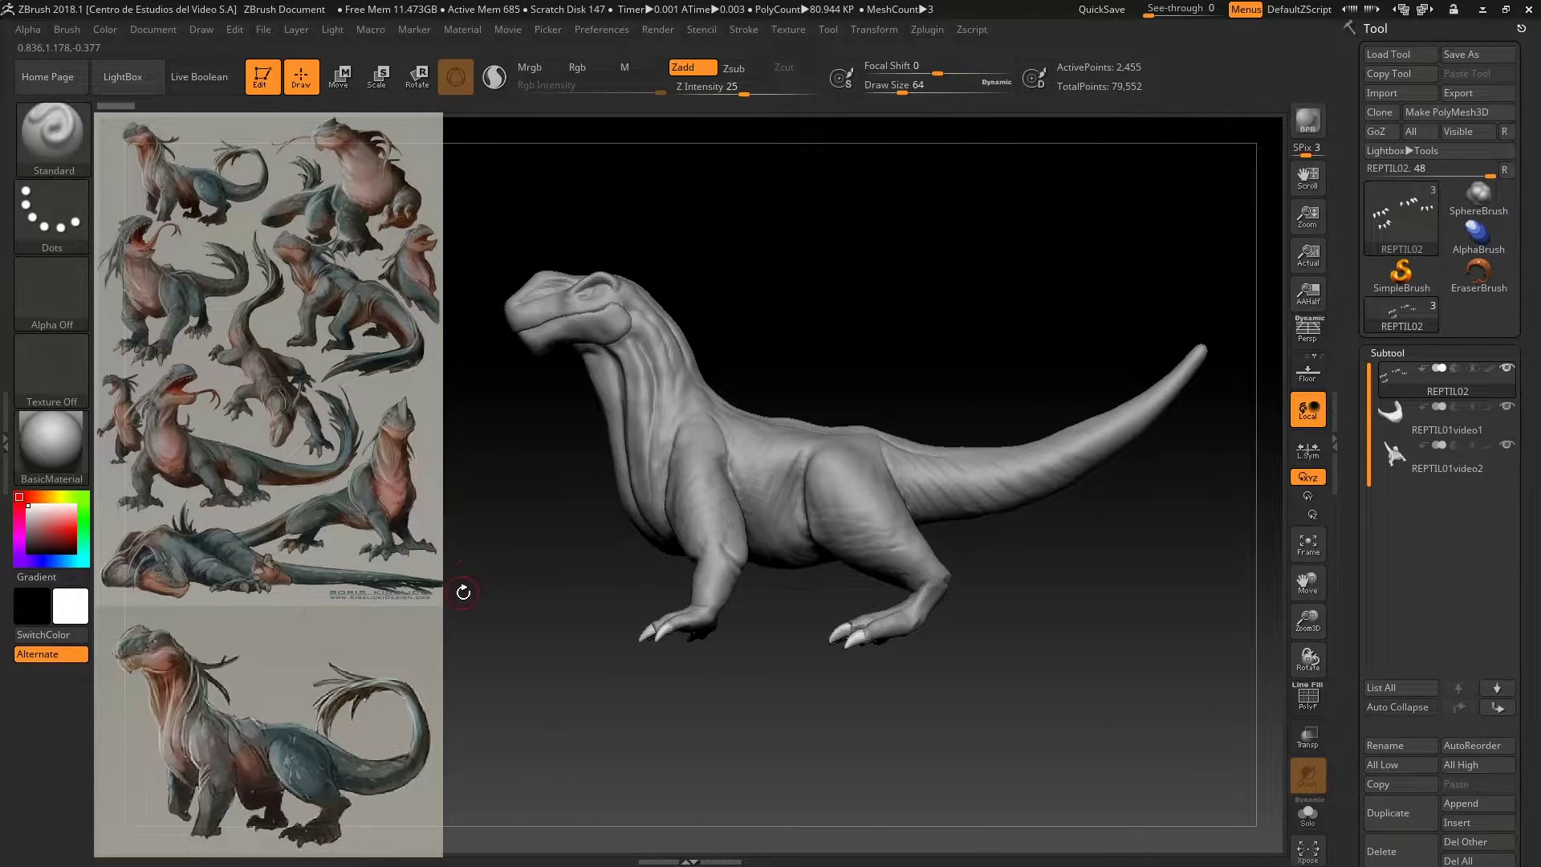
{"action": "key", "text": "b"}
{"action": "key", "text": "m"}
{"action": "key", "text": "v"}
{"action": "left_click", "coordinate": [1393, 461]}
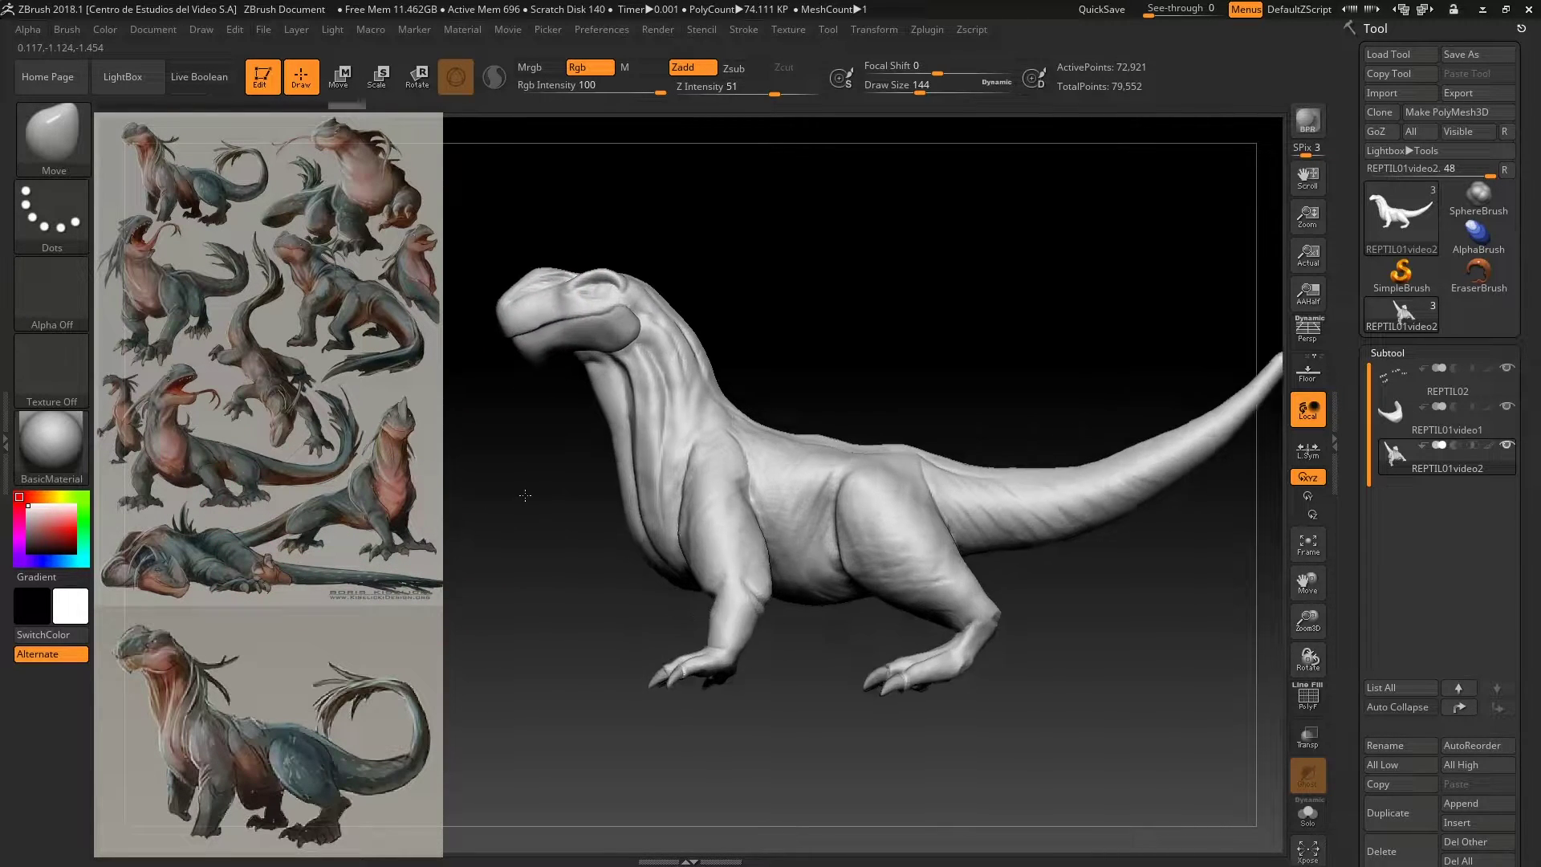
{"action": "right_click_drag", "start_coordinate": [518, 514], "coordinate": [594, 330], "text": "ctrl"}
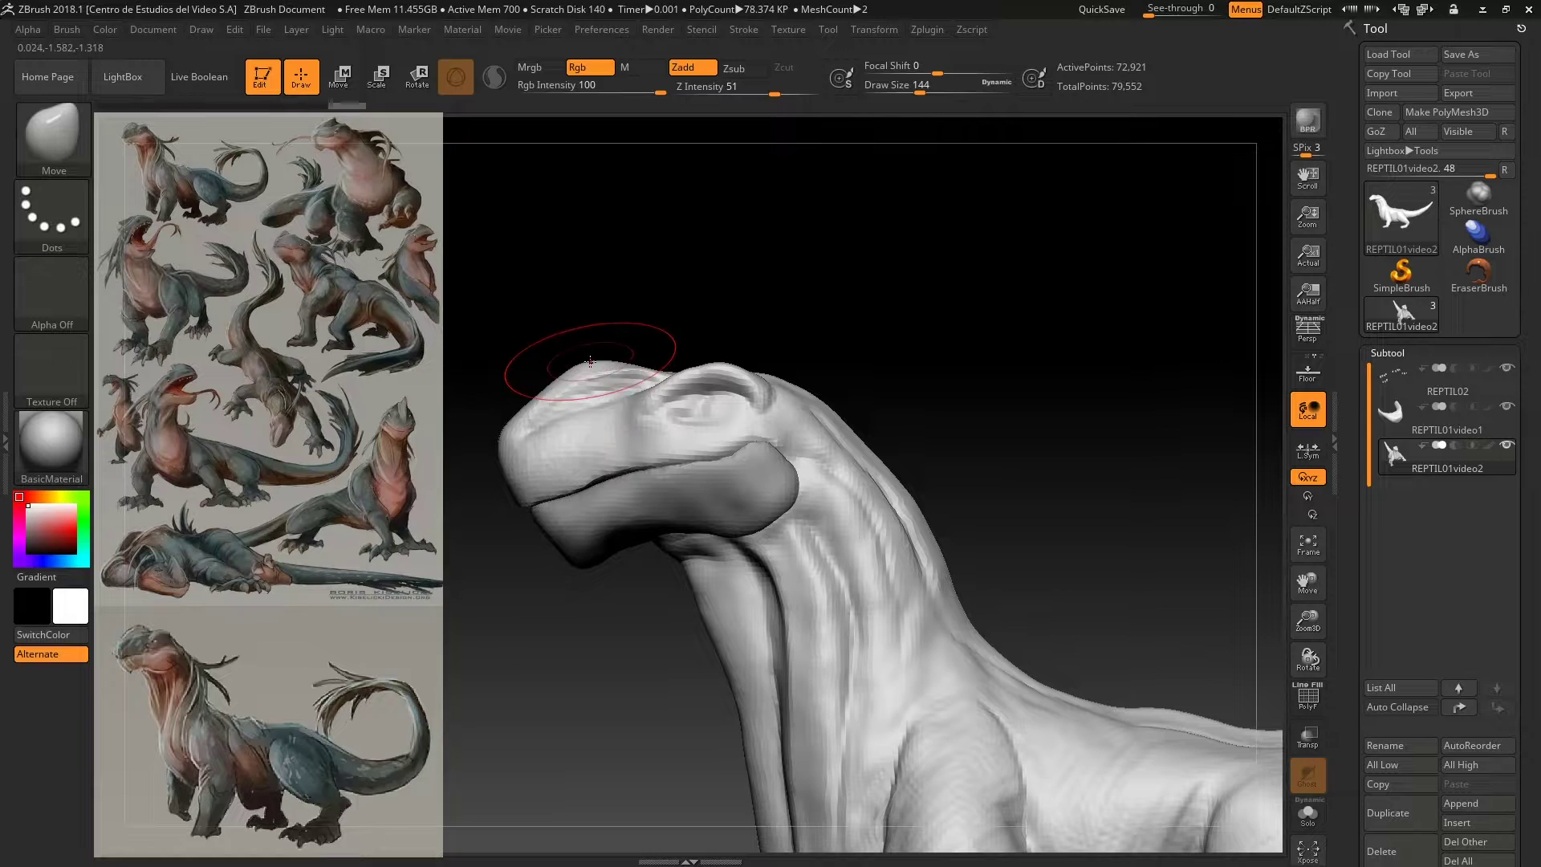
Step: Pull up a snout crest and brow ridges with a smaller Move brush, adjusting Brush Samples
{"action": "key", "text": "bracketleft"}
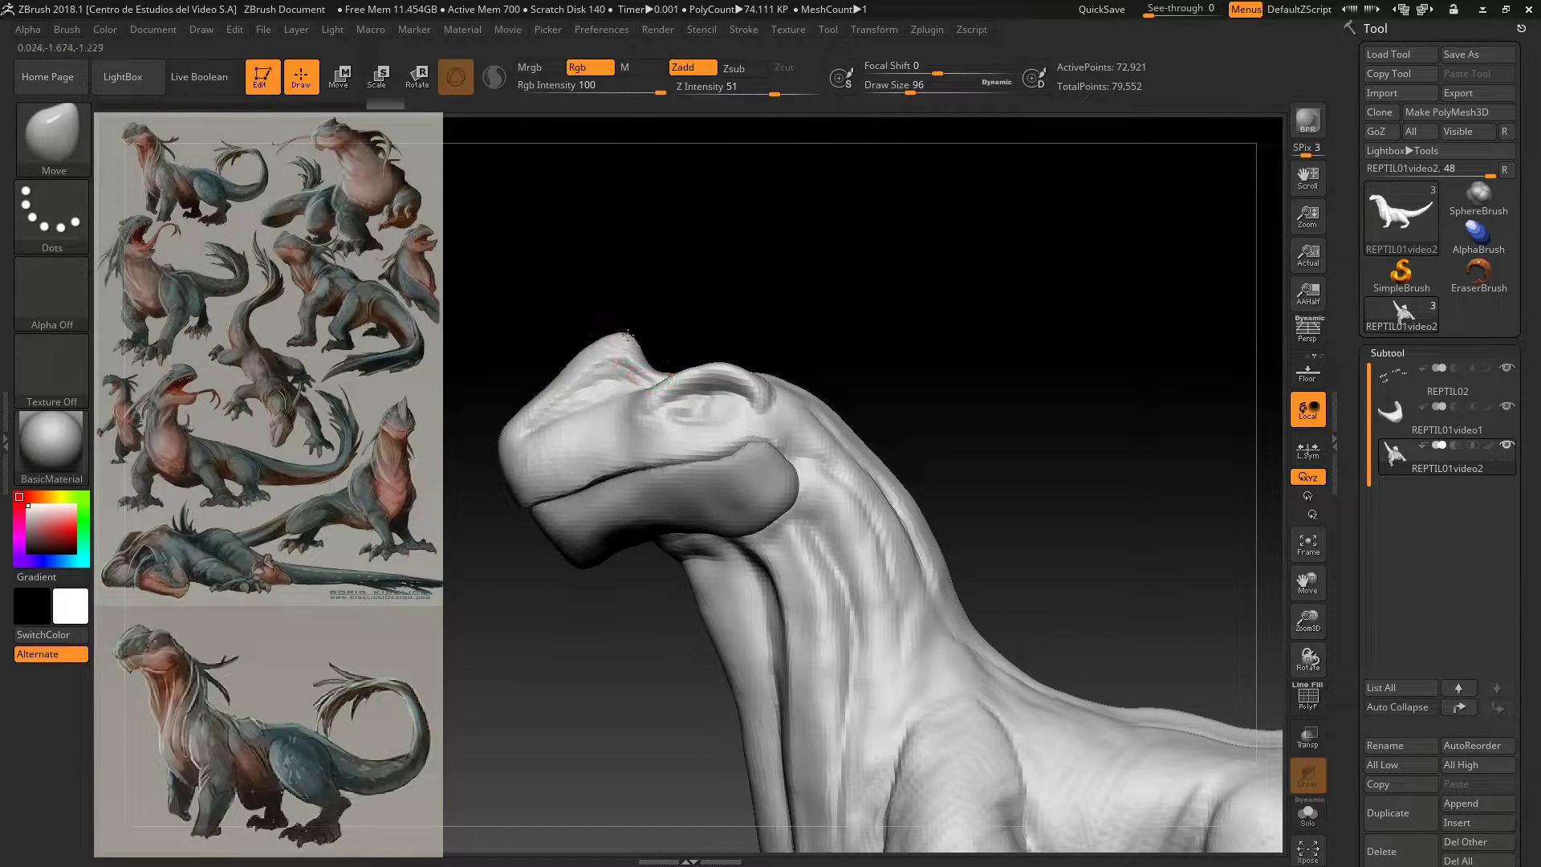
{"action": "right_click_drag", "start_coordinate": [548, 359], "coordinate": [607, 359]}
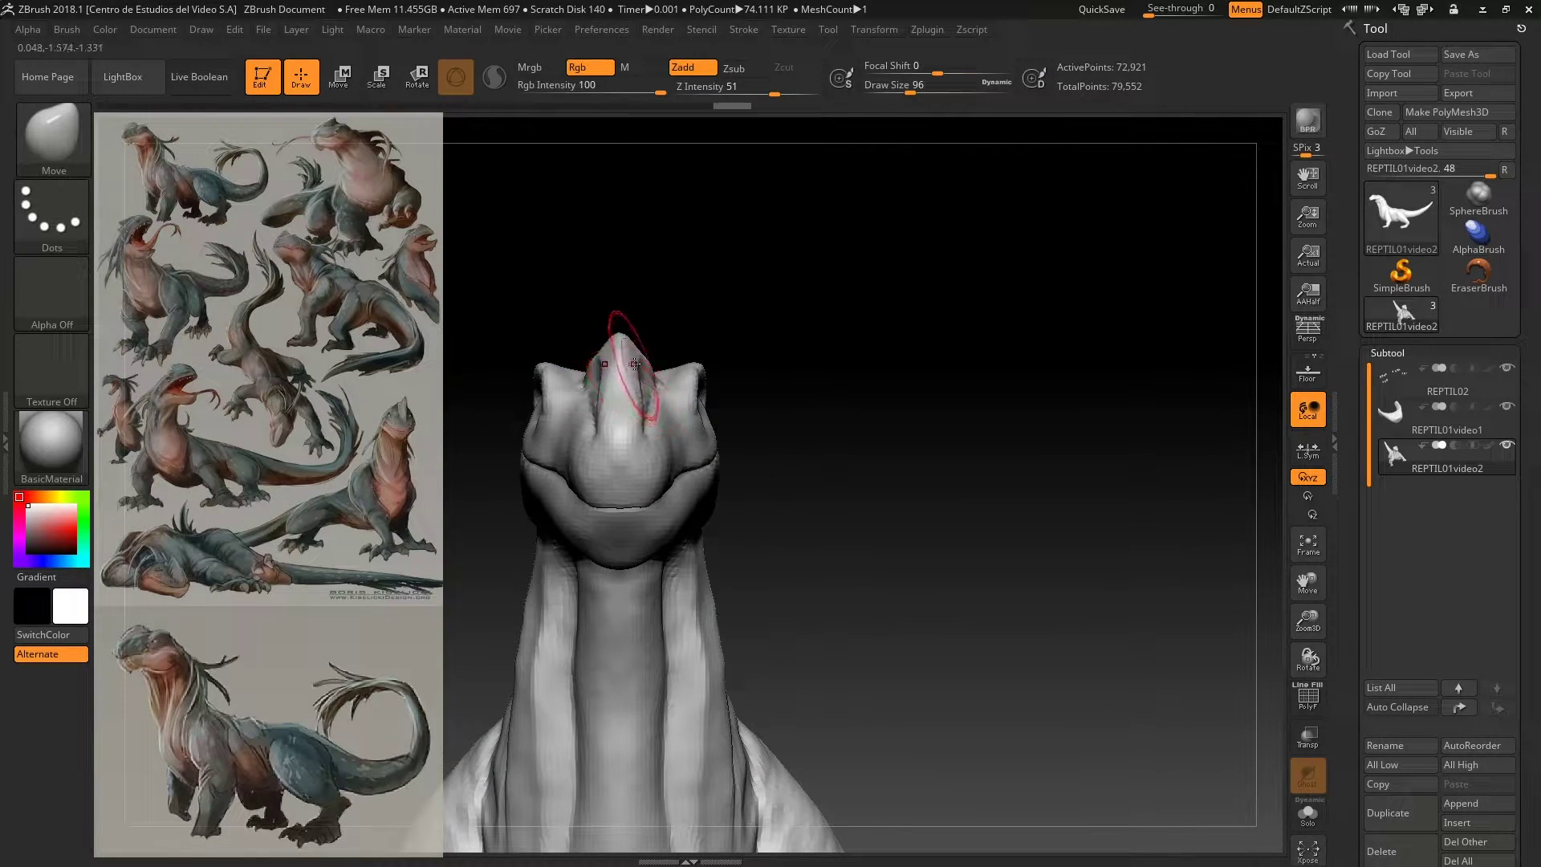
{"action": "right_click_drag", "start_coordinate": [630, 343], "coordinate": [618, 386]}
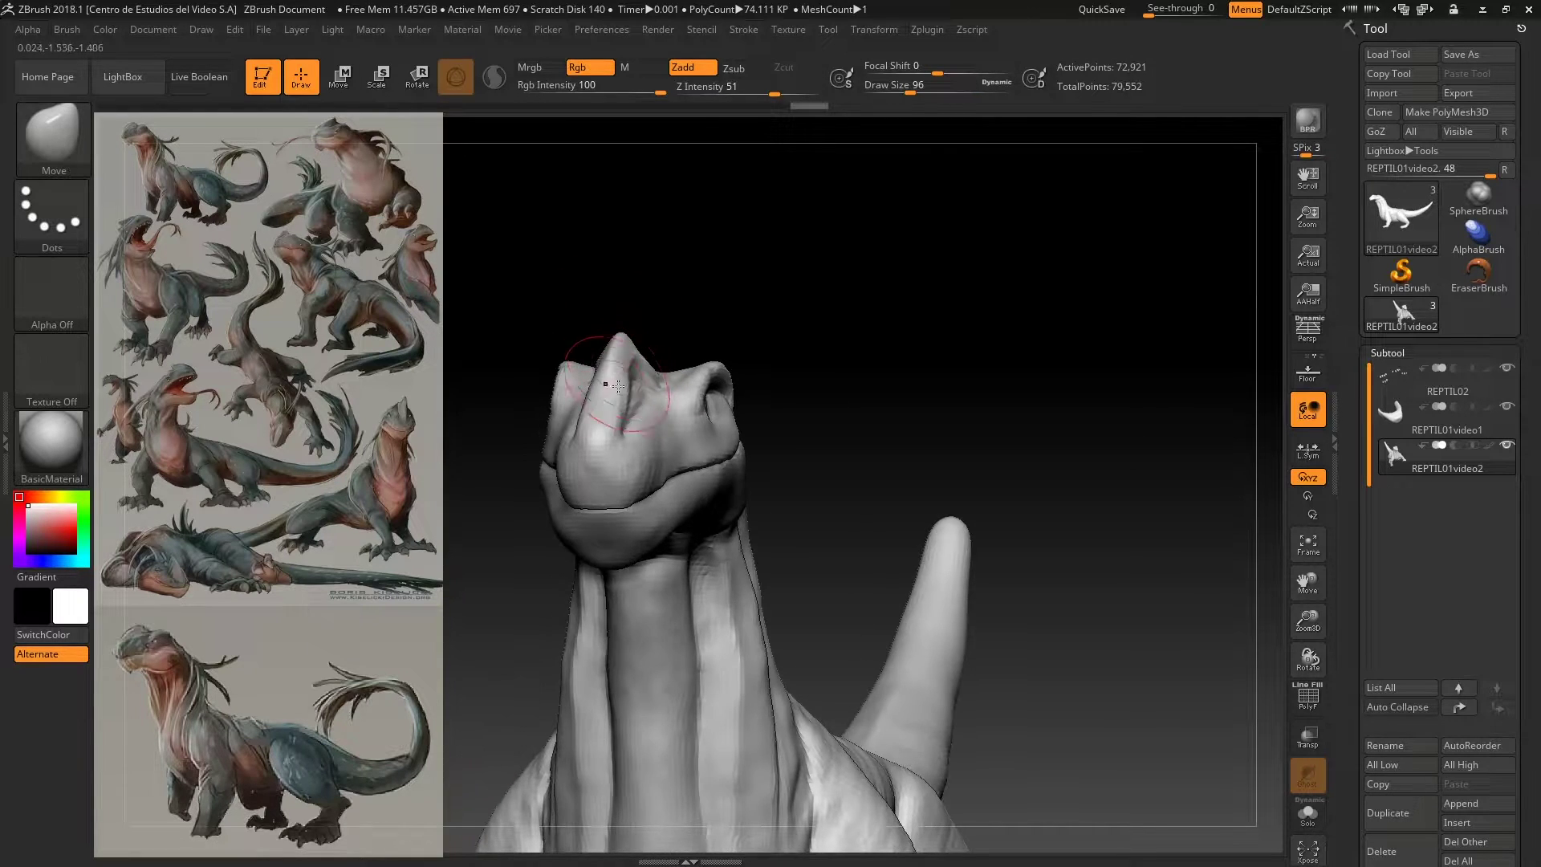
{"action": "key", "text": "shift"}
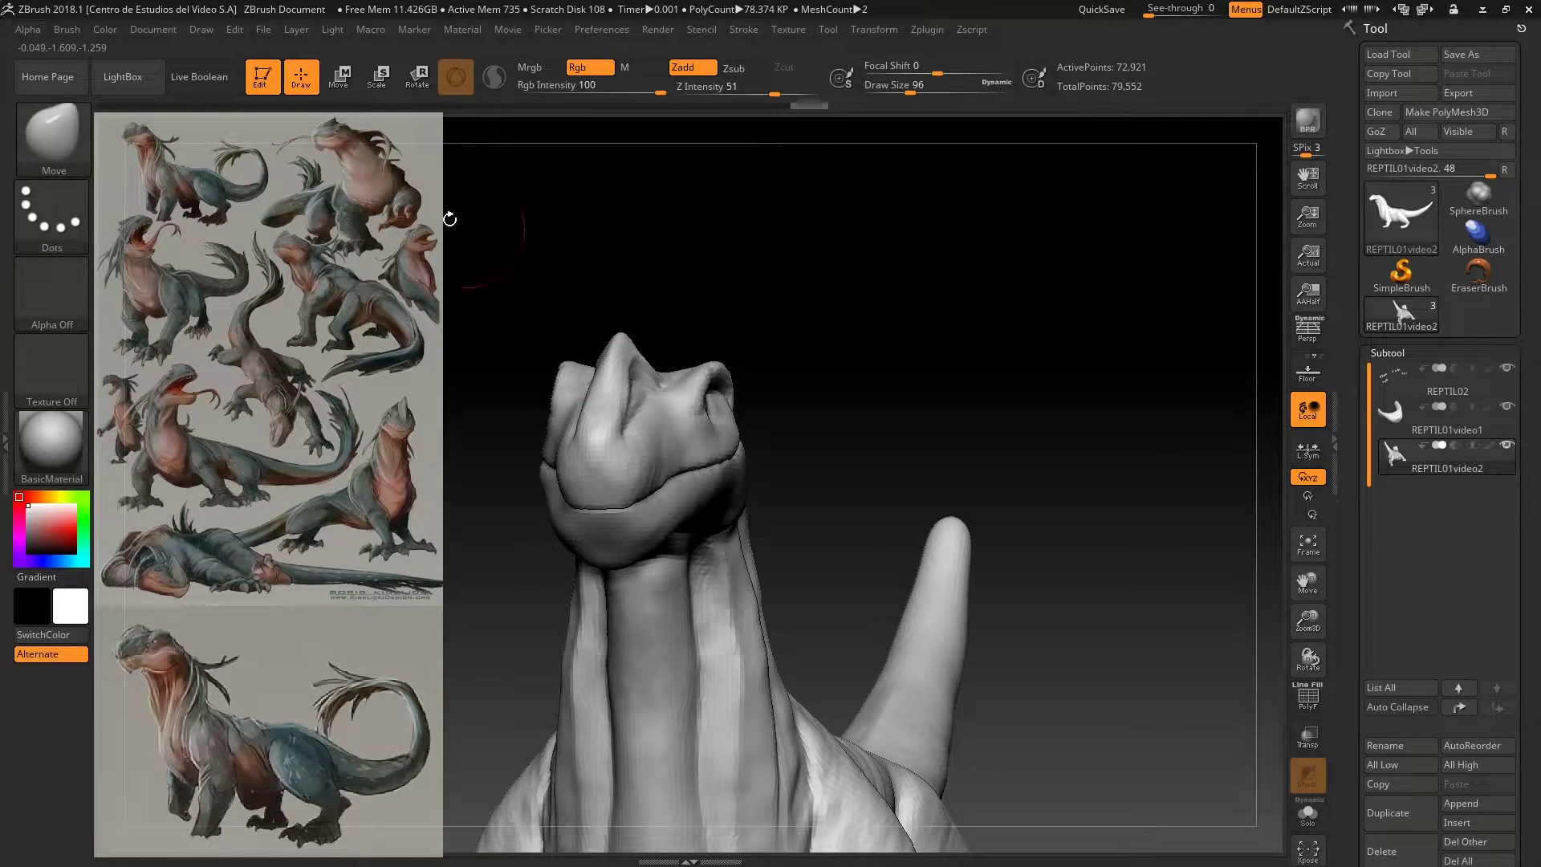
{"action": "left_click", "coordinate": [64, 31]}
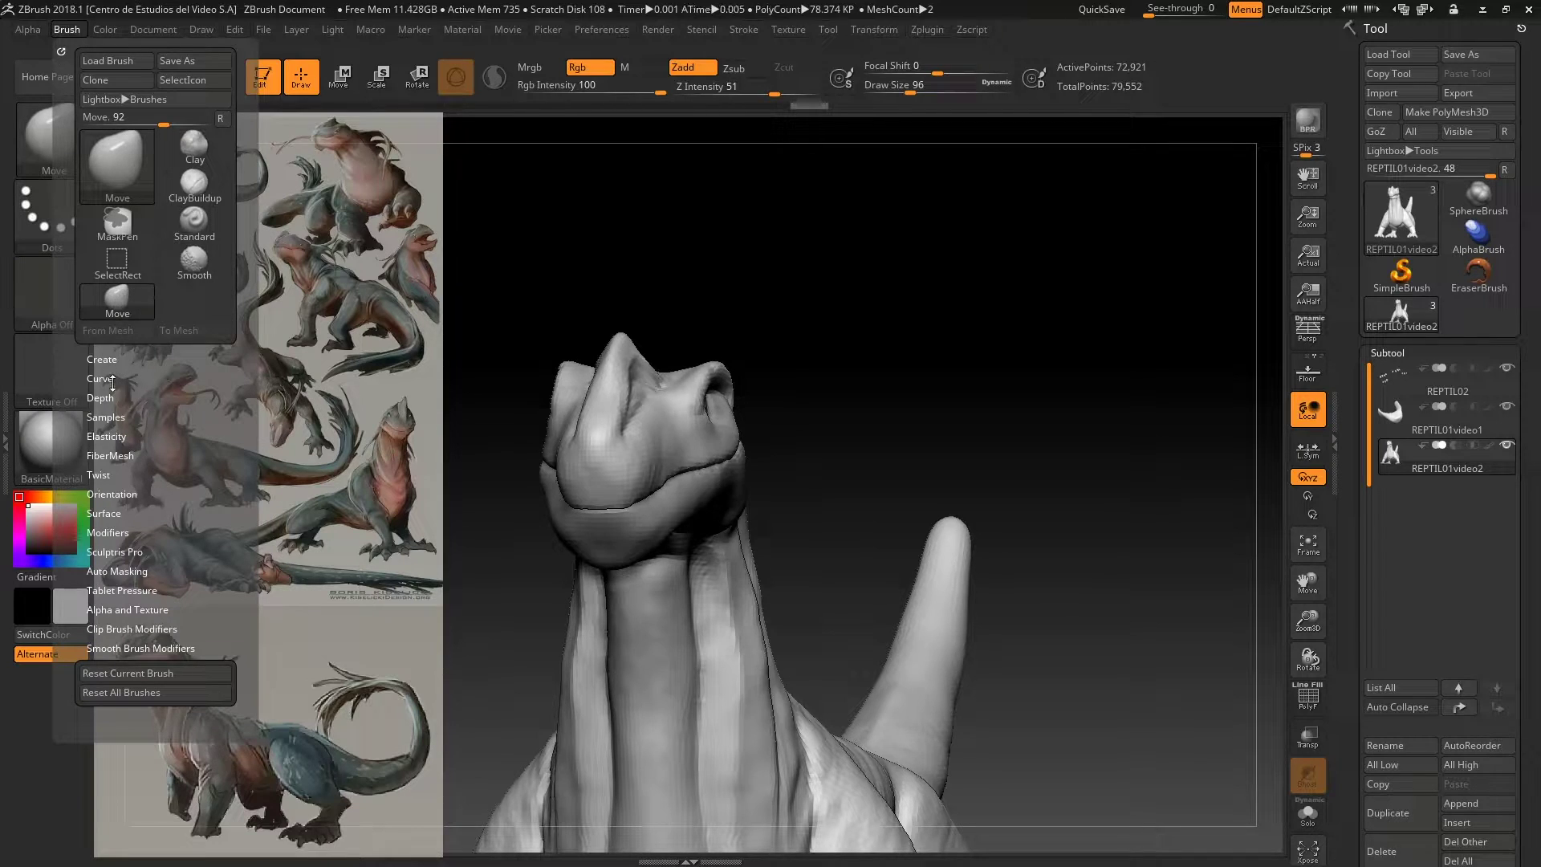
{"action": "left_click", "coordinate": [108, 418]}
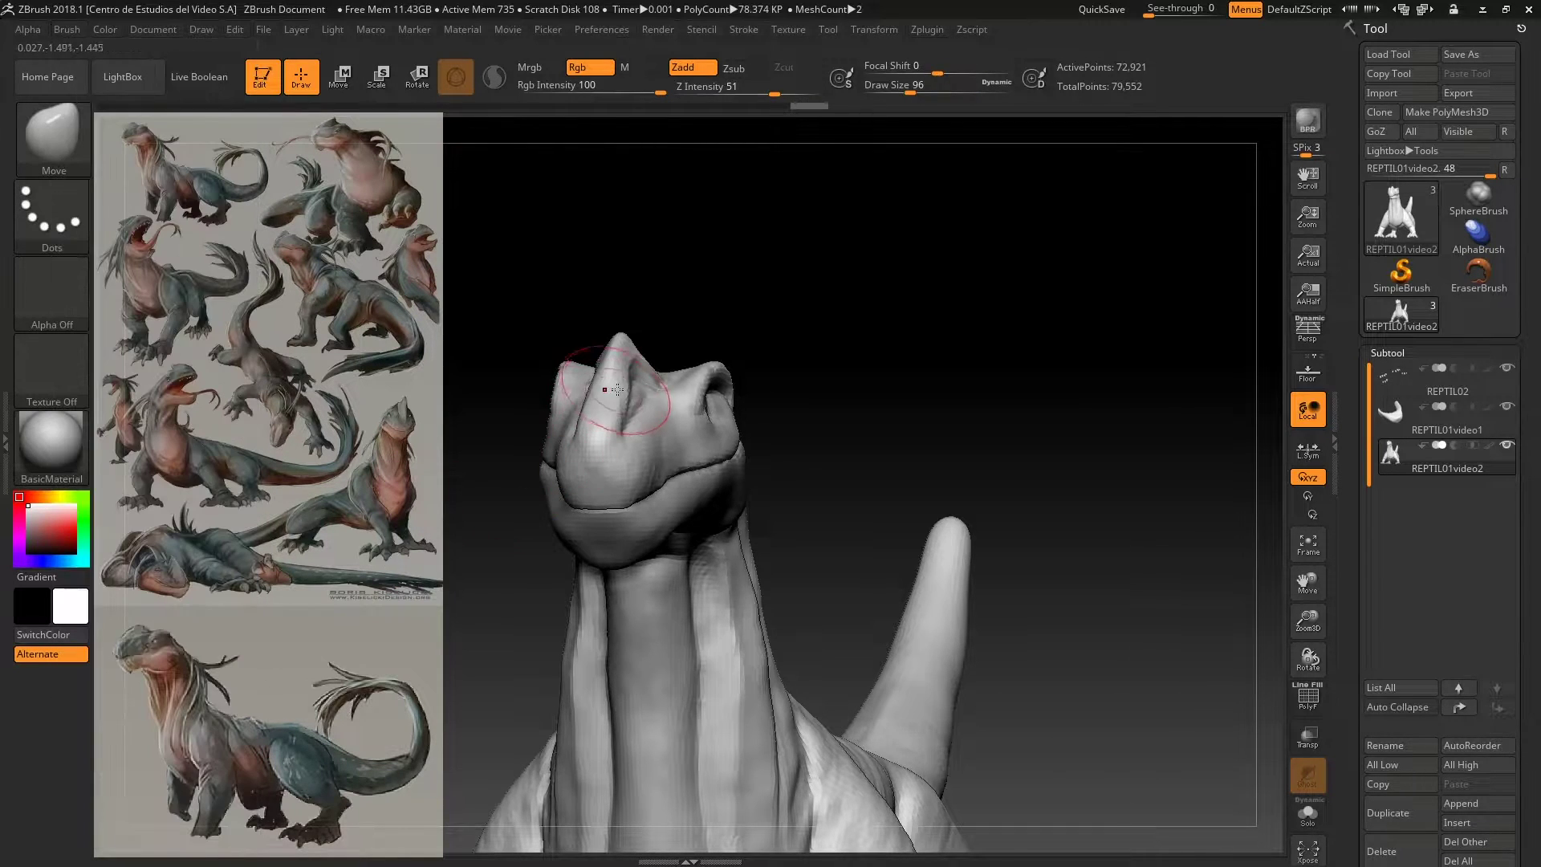
{"action": "mouse_move", "coordinate": [602, 310]}
{"action": "left_mouse_down"}
{"action": "mouse_move", "coordinate": [612, 363]}
{"action": "mouse_move", "coordinate": [620, 337]}
{"action": "mouse_move", "coordinate": [561, 285]}
{"action": "mouse_move", "coordinate": [586, 363]}
{"action": "mouse_move", "coordinate": [461, 426]}
{"action": "left_mouse_up"}
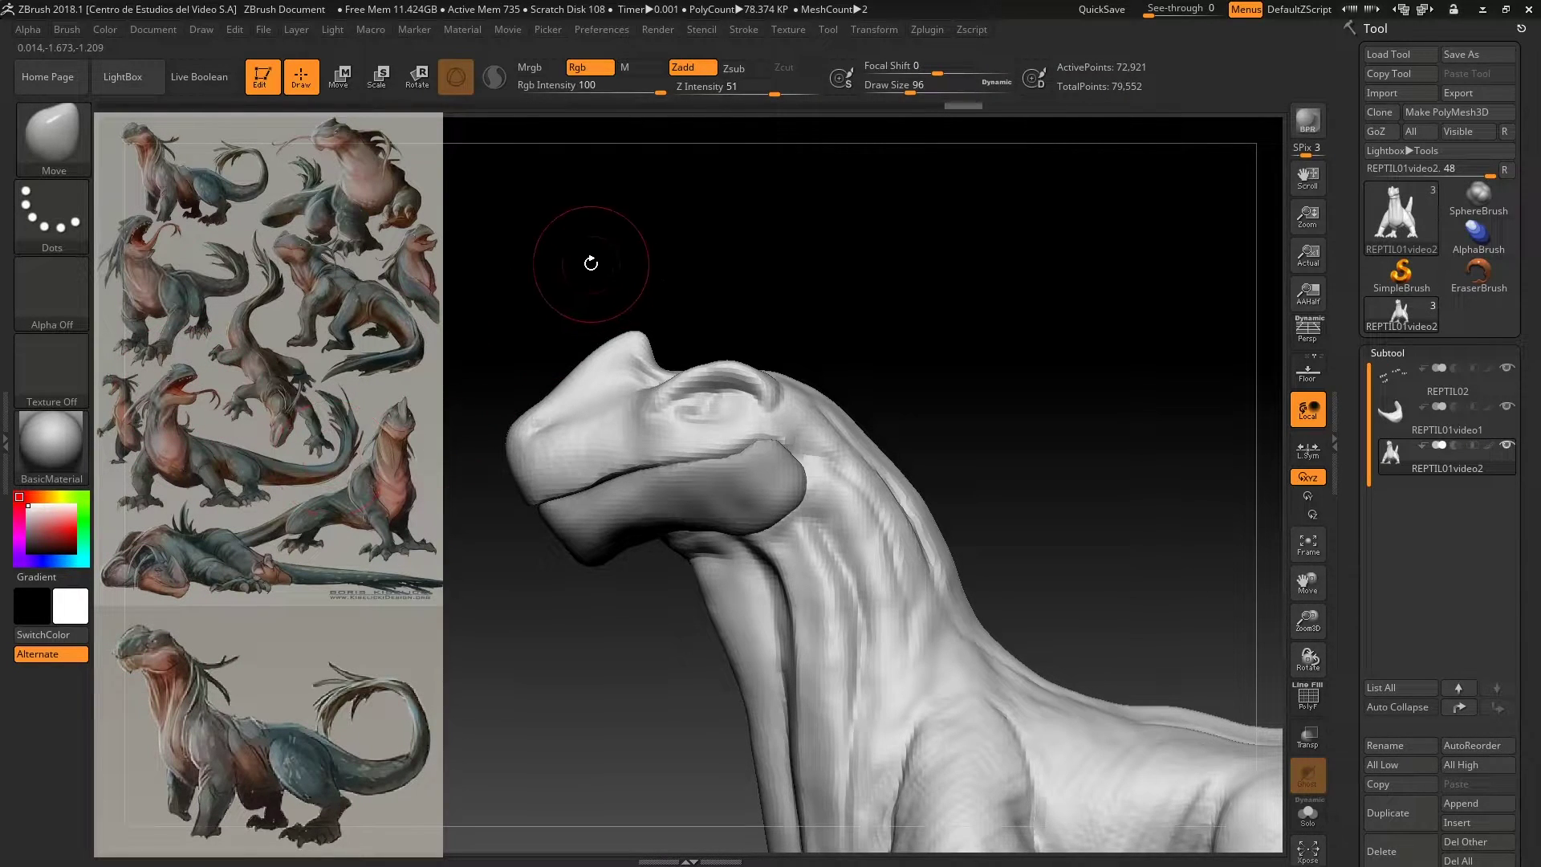
{"action": "left_click_drag", "start_coordinate": [591, 263], "coordinate": [634, 341]}
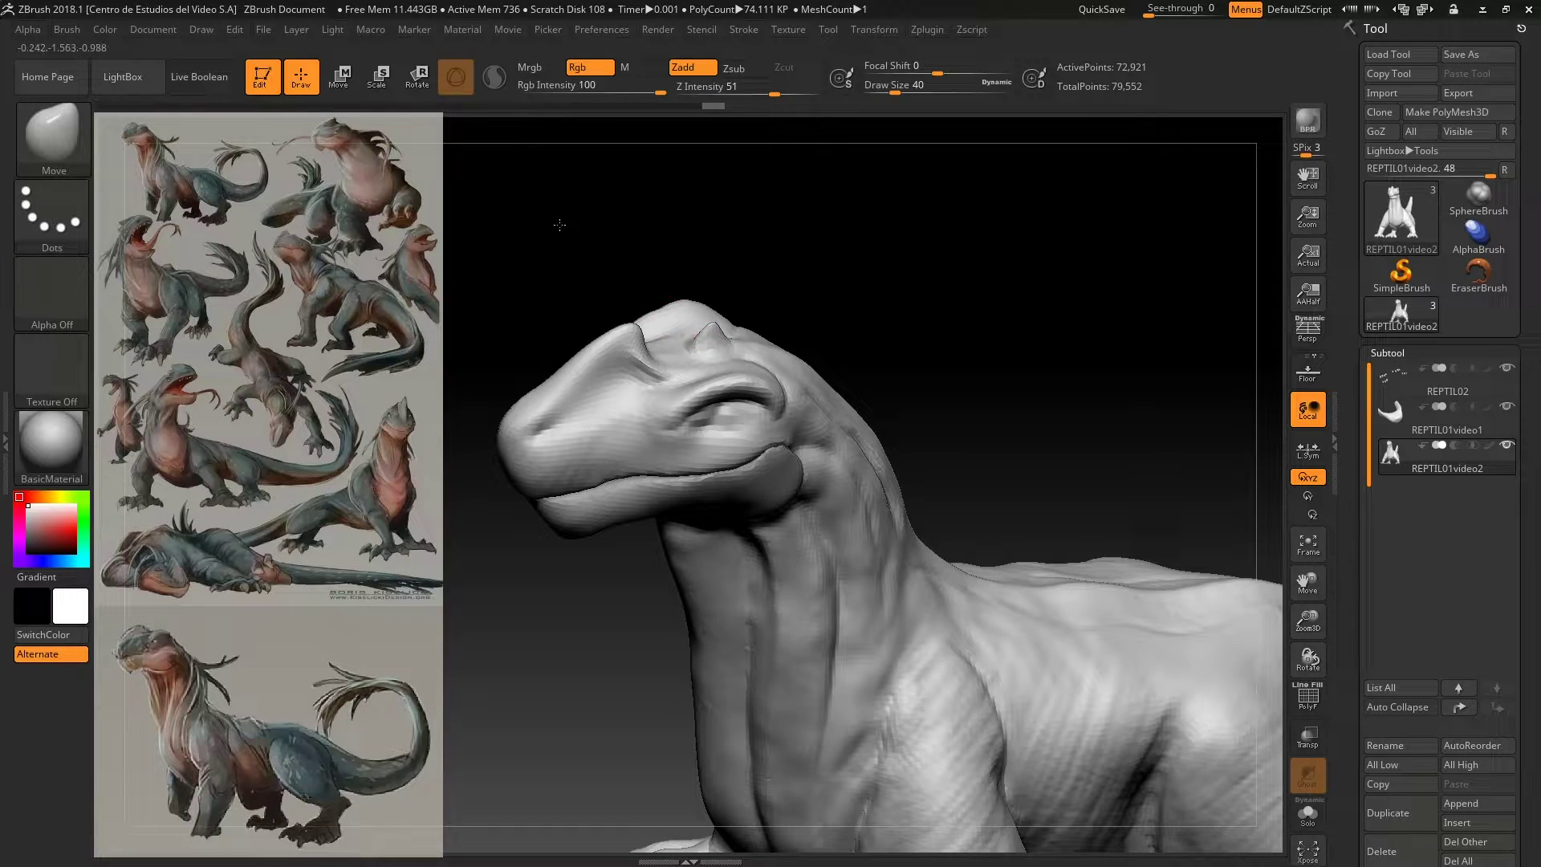
{"action": "mouse_move", "coordinate": [560, 226]}
{"action": "left_mouse_down"}
{"action": "mouse_move", "coordinate": [568, 292]}
{"action": "mouse_move", "coordinate": [675, 342]}
{"action": "mouse_move", "coordinate": [640, 363]}
{"action": "left_mouse_up"}
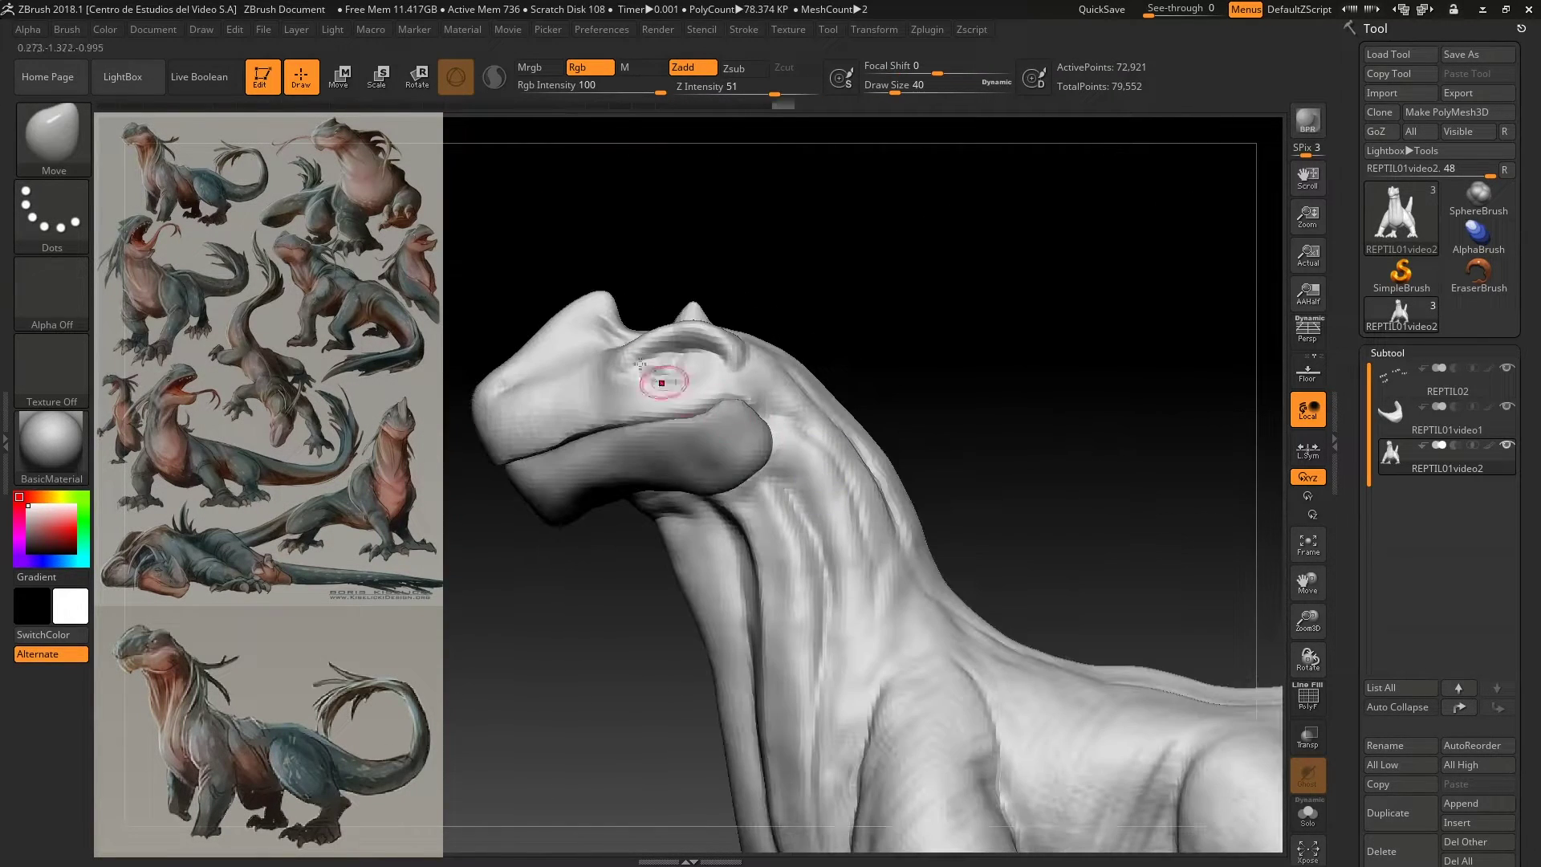
{"action": "left_click_drag", "start_coordinate": [501, 253], "coordinate": [562, 248], "text": "alt"}
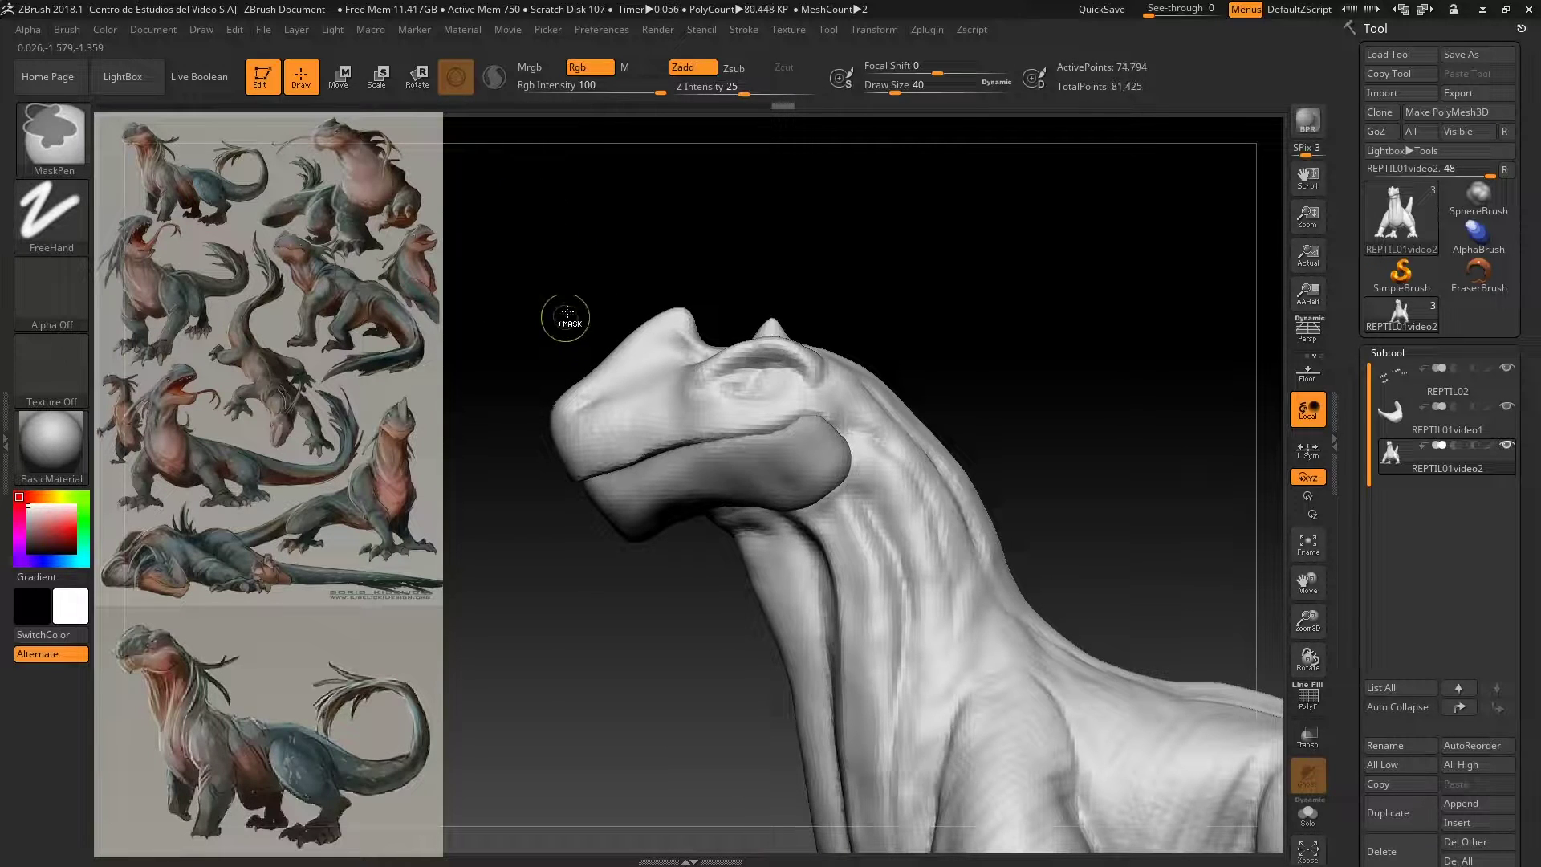
Step: Turn on the polygroup wireframe display and set masking to lasso selection
{"action": "left_click", "coordinate": [1315, 700]}
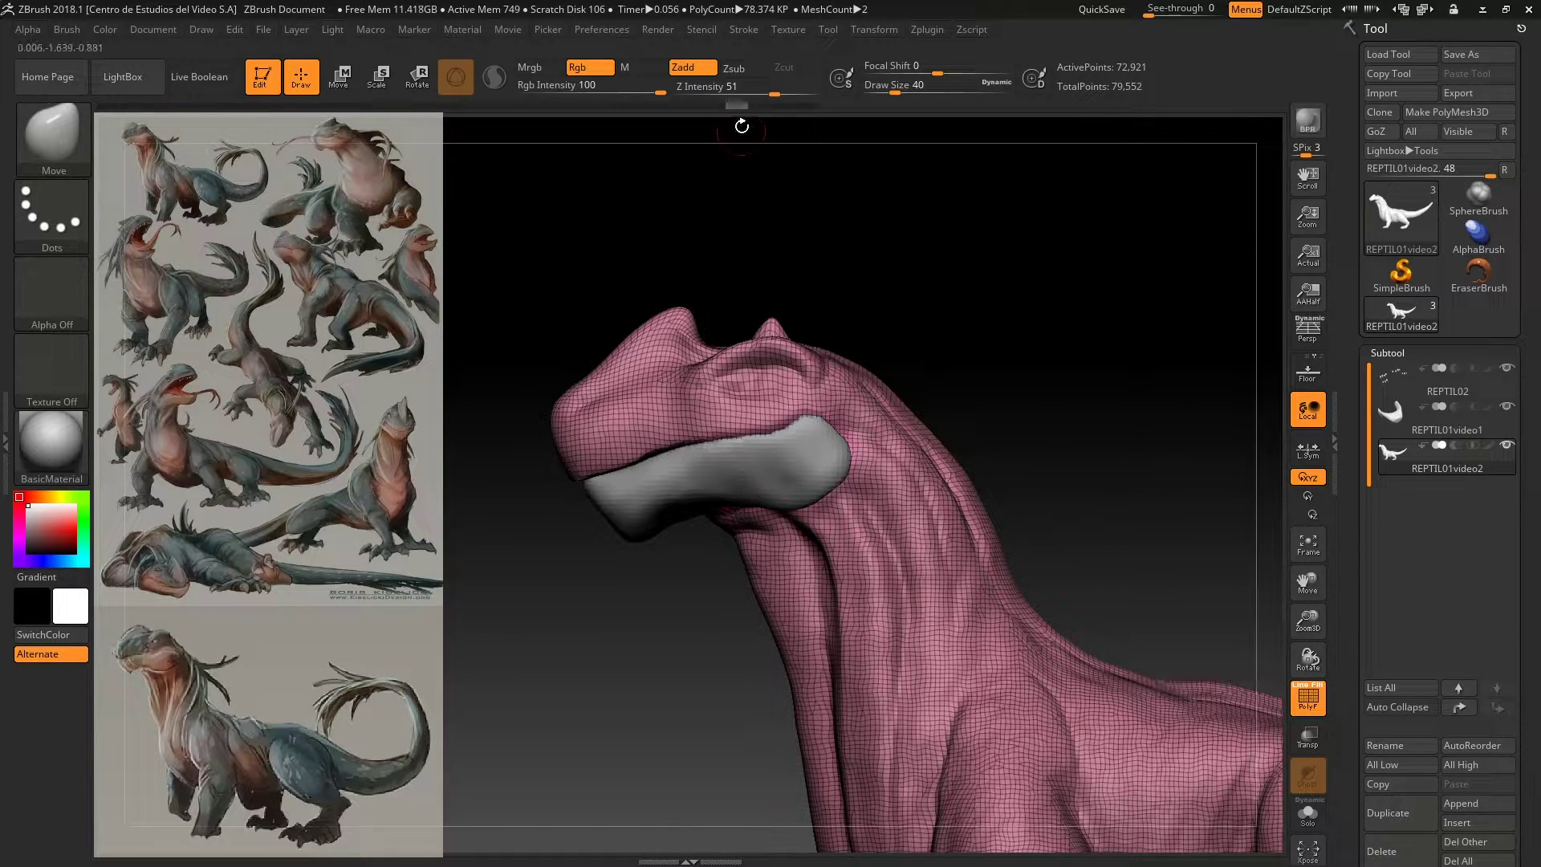
{"action": "left_click", "coordinate": [1307, 701]}
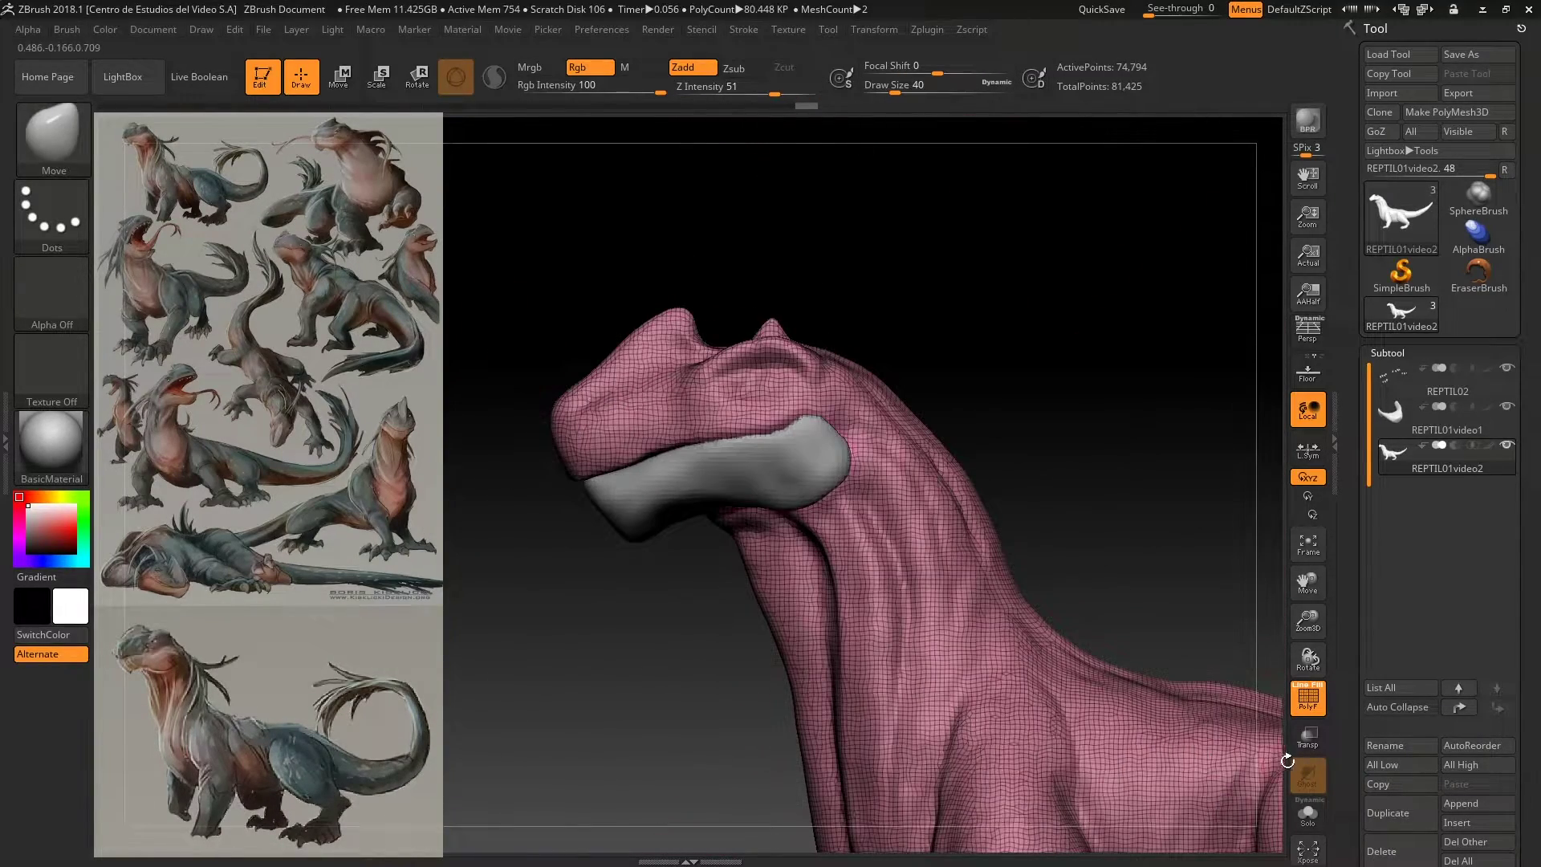
{"action": "key", "text": "ctrl"}
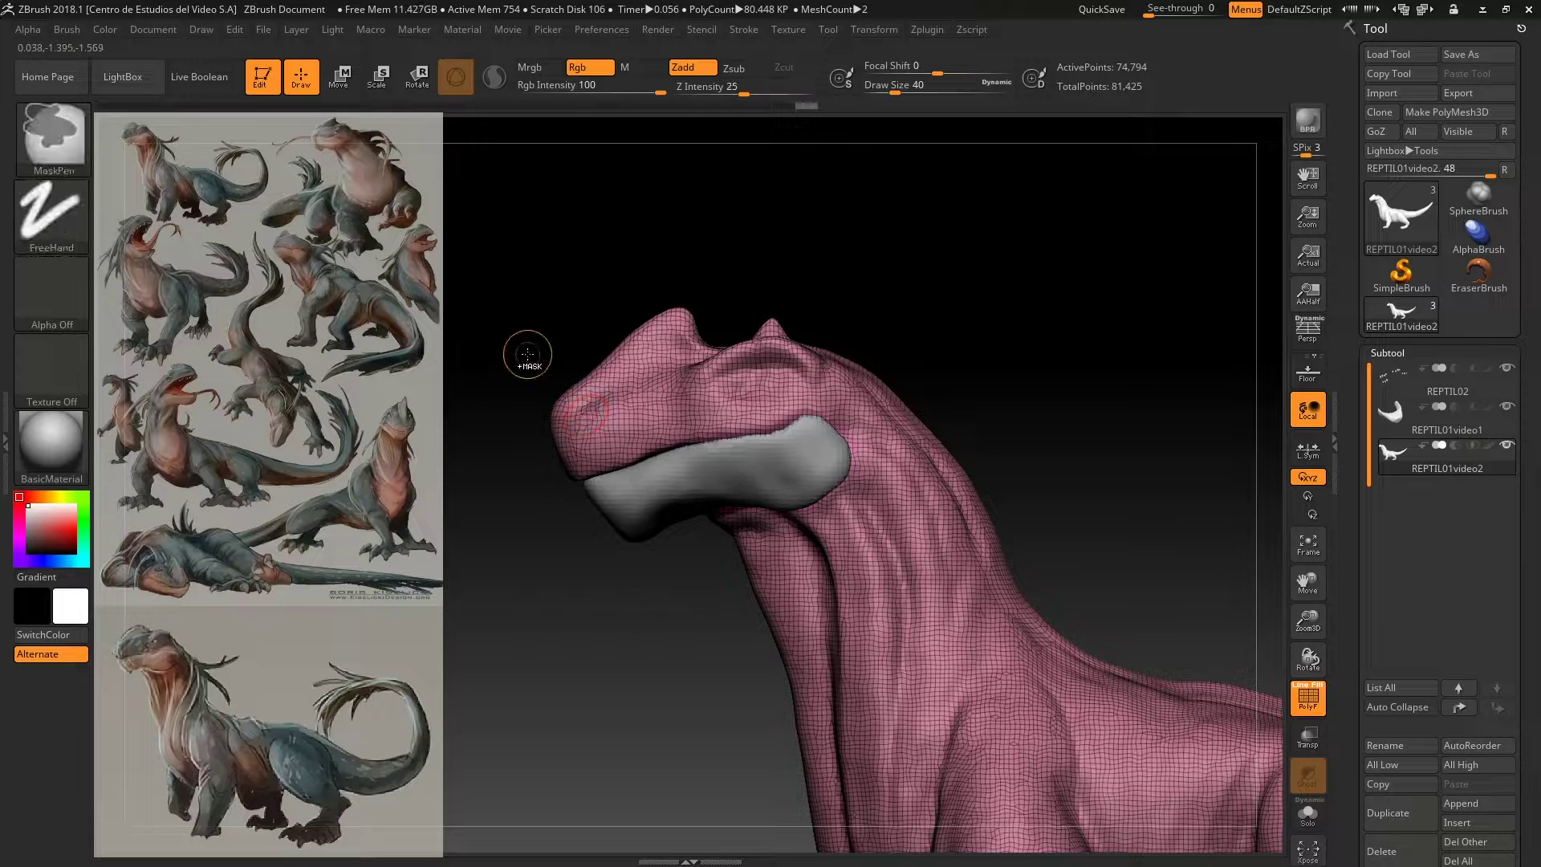
{"action": "left_click", "coordinate": [74, 217]}
{"action": "left_click", "coordinate": [289, 281]}
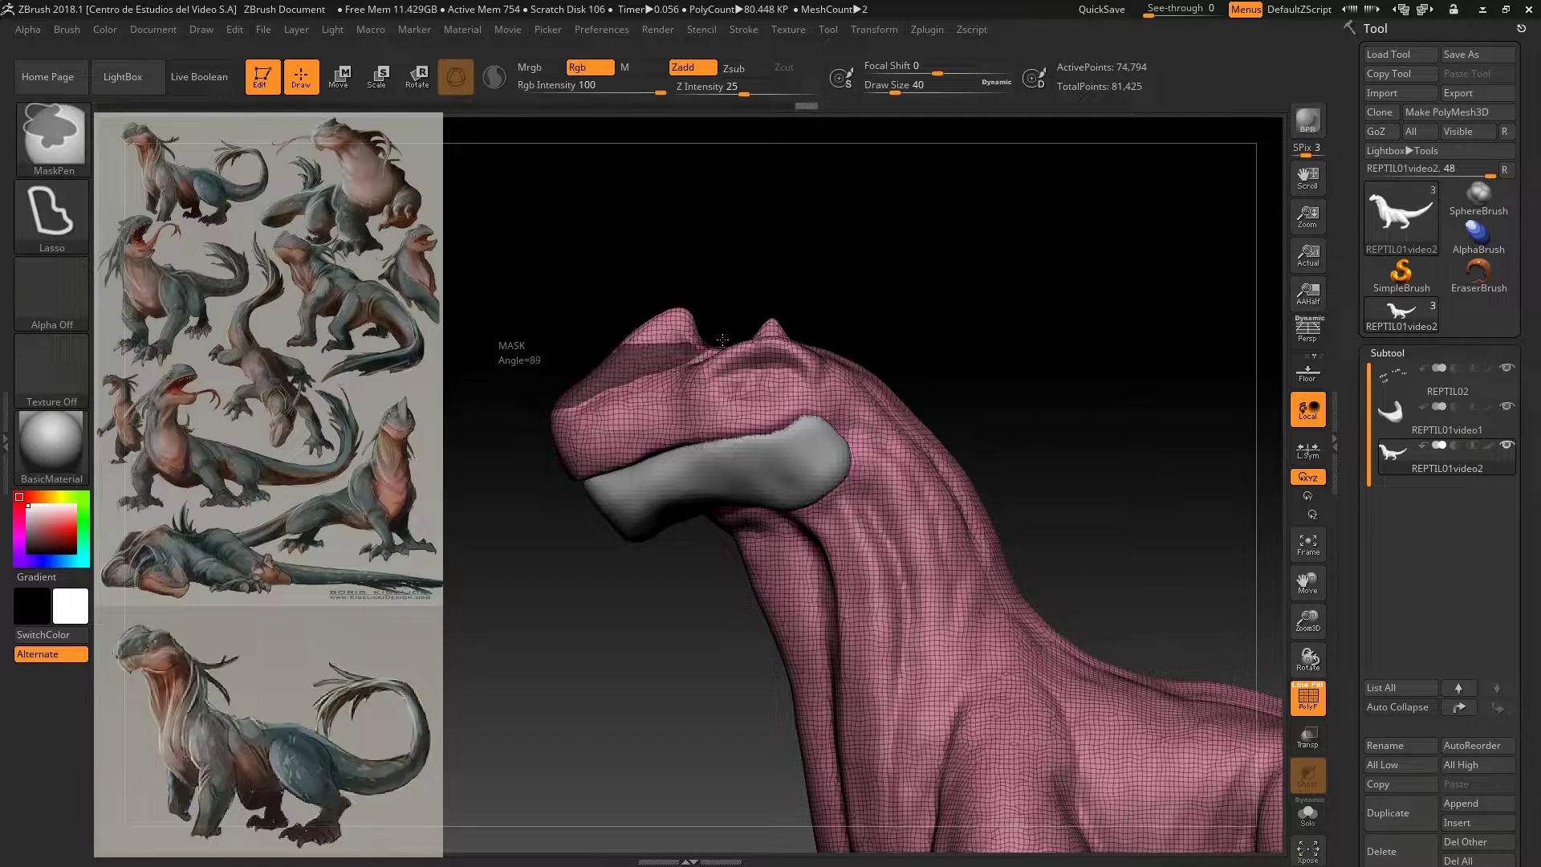
Step: Mask the eye and group the head top and horn into a new yellow polygroup
{"action": "left_click_drag", "start_coordinate": [612, 268], "coordinate": [584, 447]}
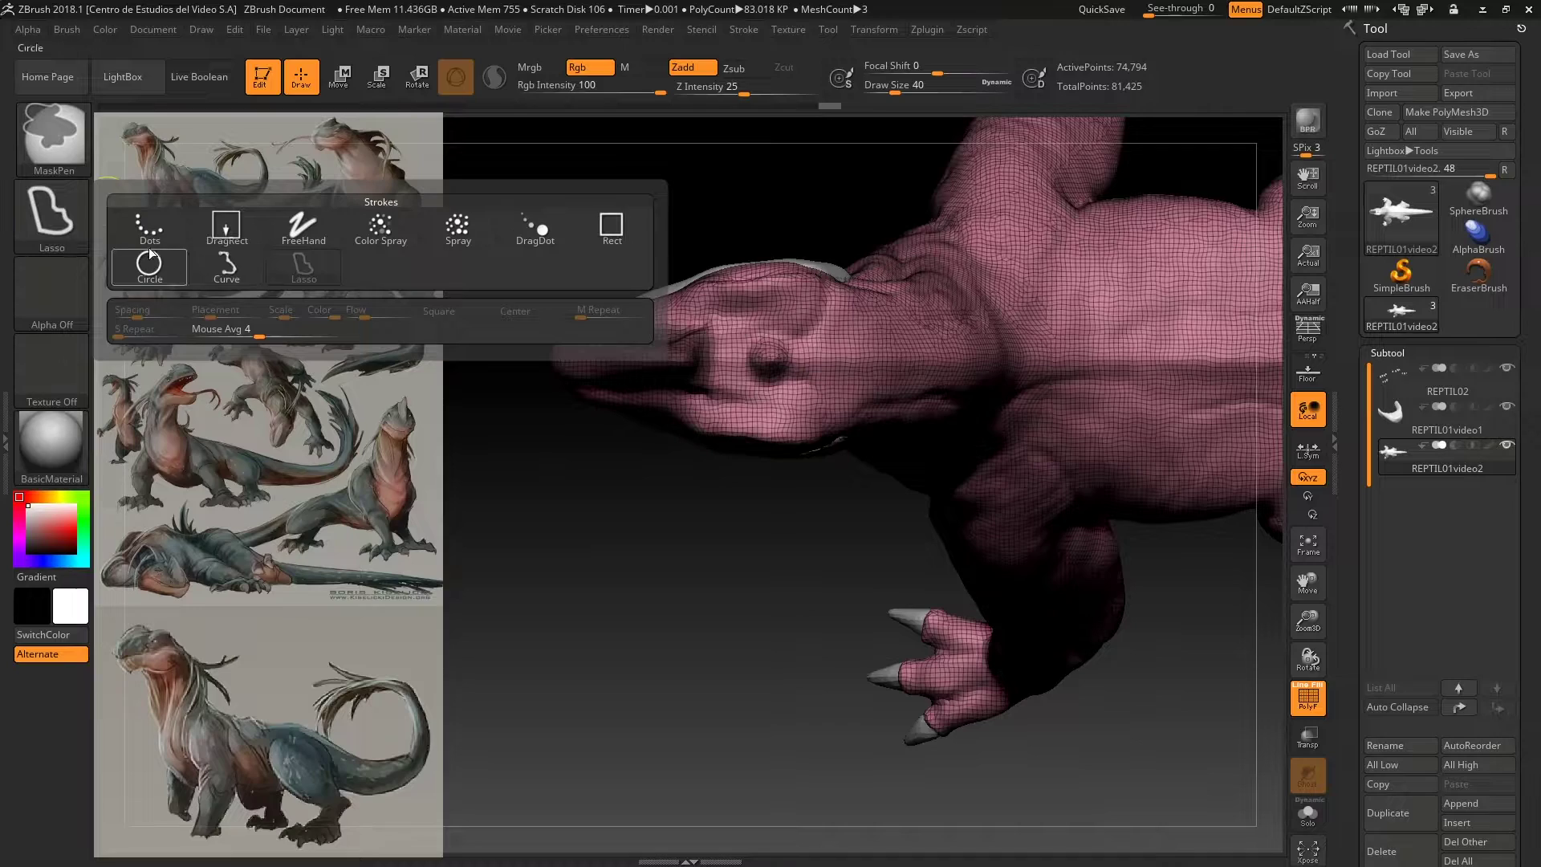
{"action": "left_click", "coordinate": [285, 238]}
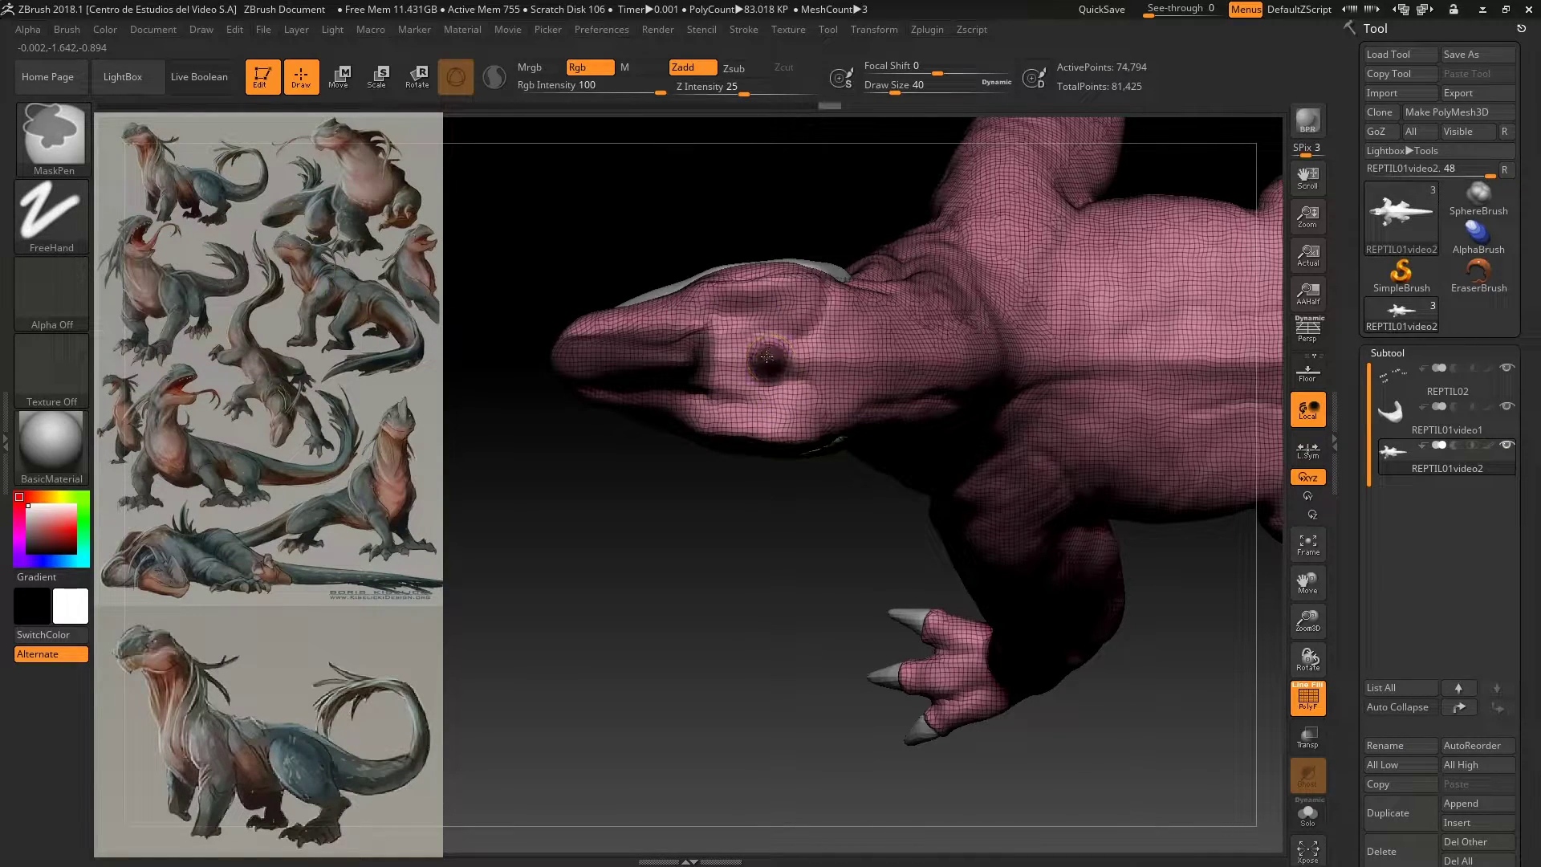
{"action": "left_click_drag", "start_coordinate": [691, 484], "coordinate": [722, 562]}
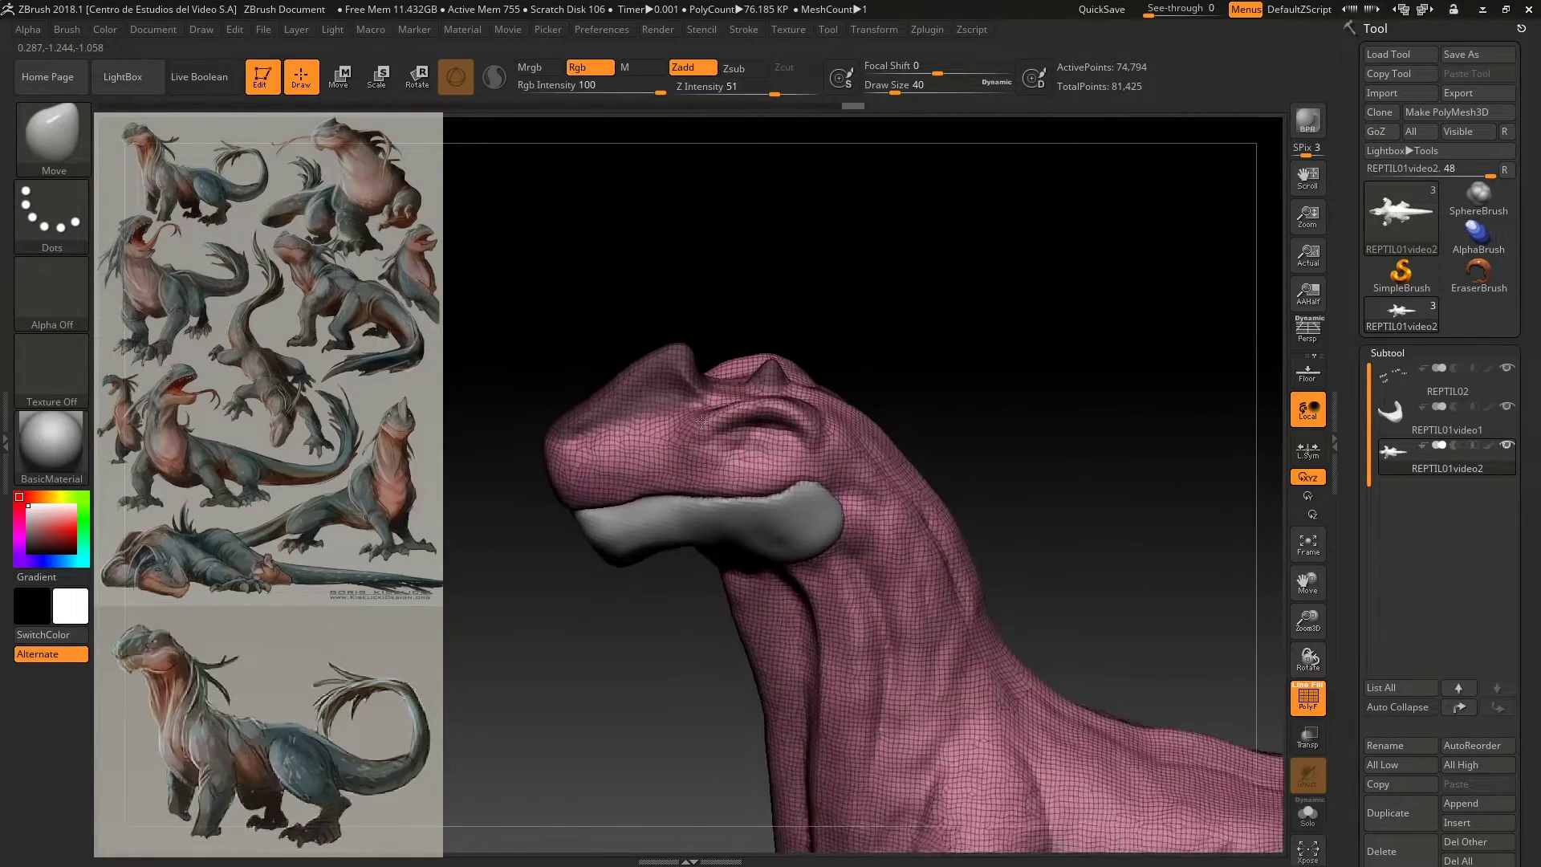
{"action": "left_click", "coordinate": [763, 382], "text": "ctrl"}
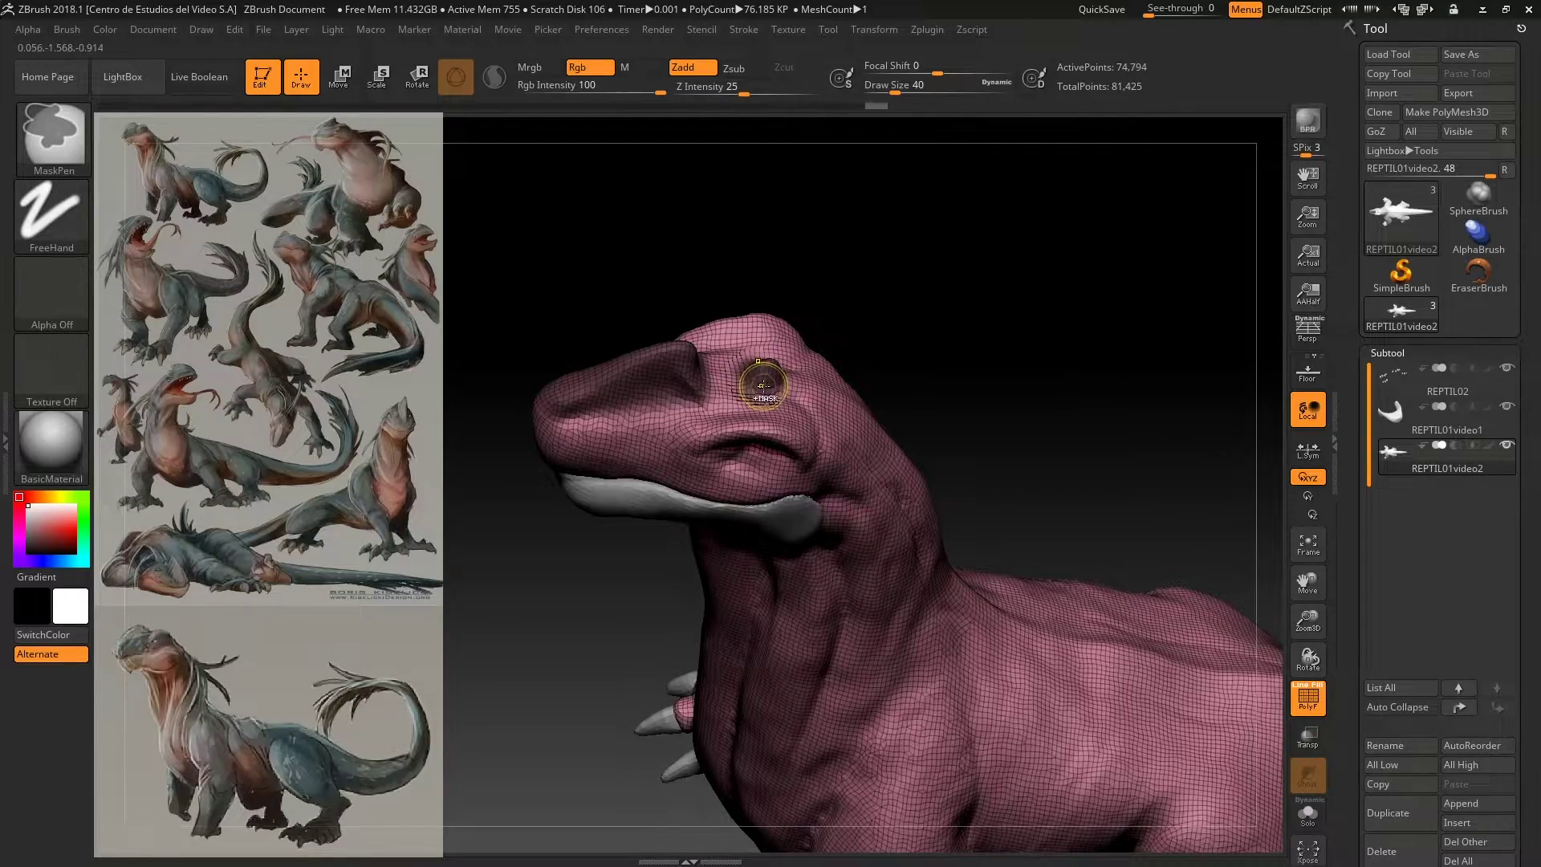
{"action": "mouse_move", "coordinate": [766, 382]}
{"action": "left_mouse_down"}
{"action": "mouse_move", "coordinate": [563, 532]}
{"action": "mouse_move", "coordinate": [645, 696]}
{"action": "left_mouse_up"}
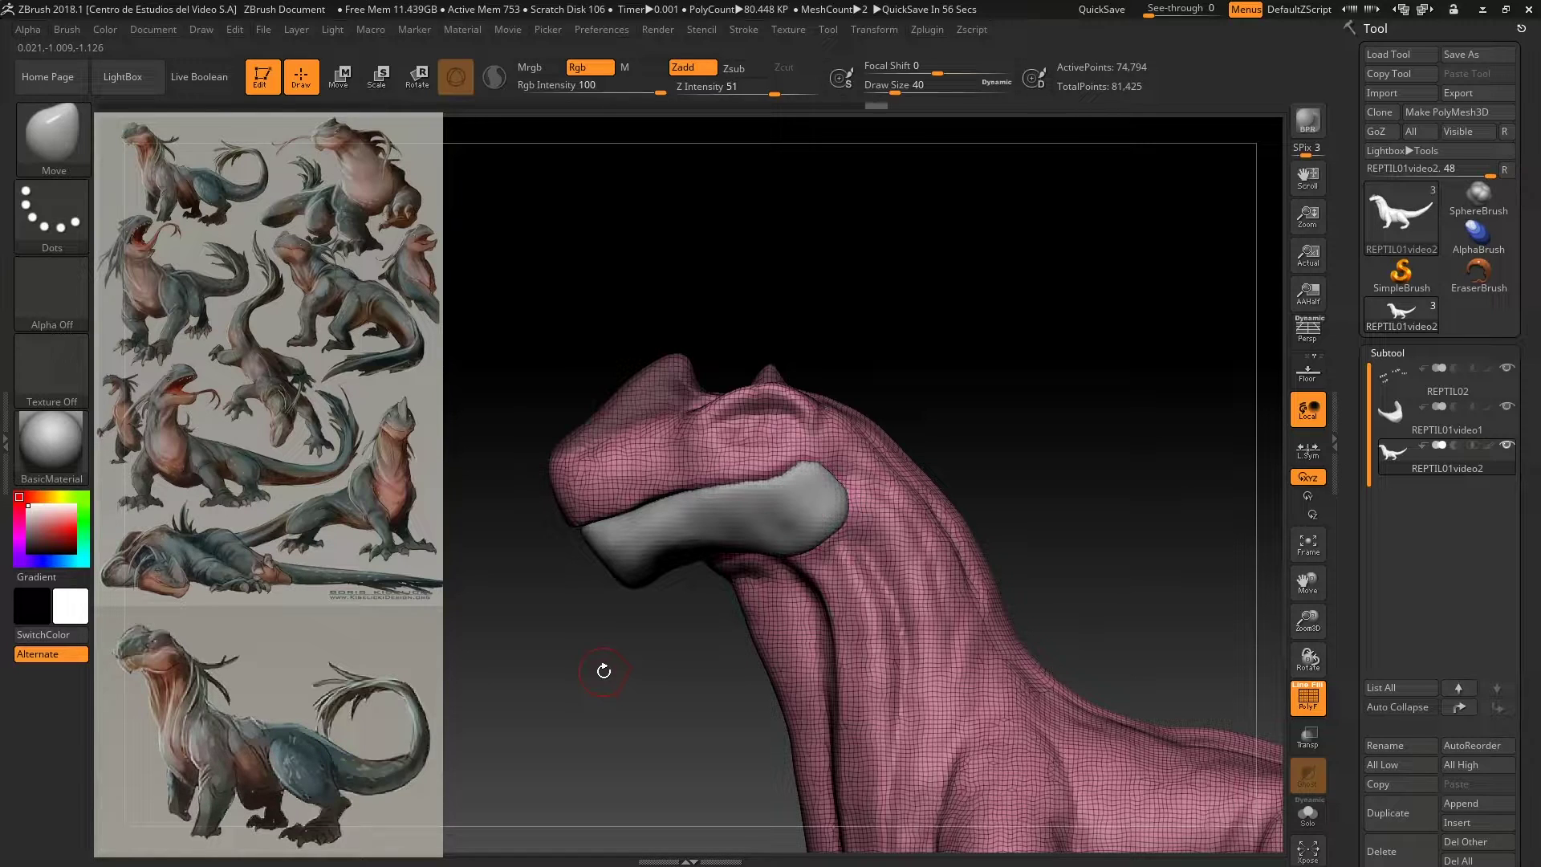
{"action": "left_click_drag", "start_coordinate": [514, 467], "coordinate": [803, 353], "text": "ctrl+shift"}
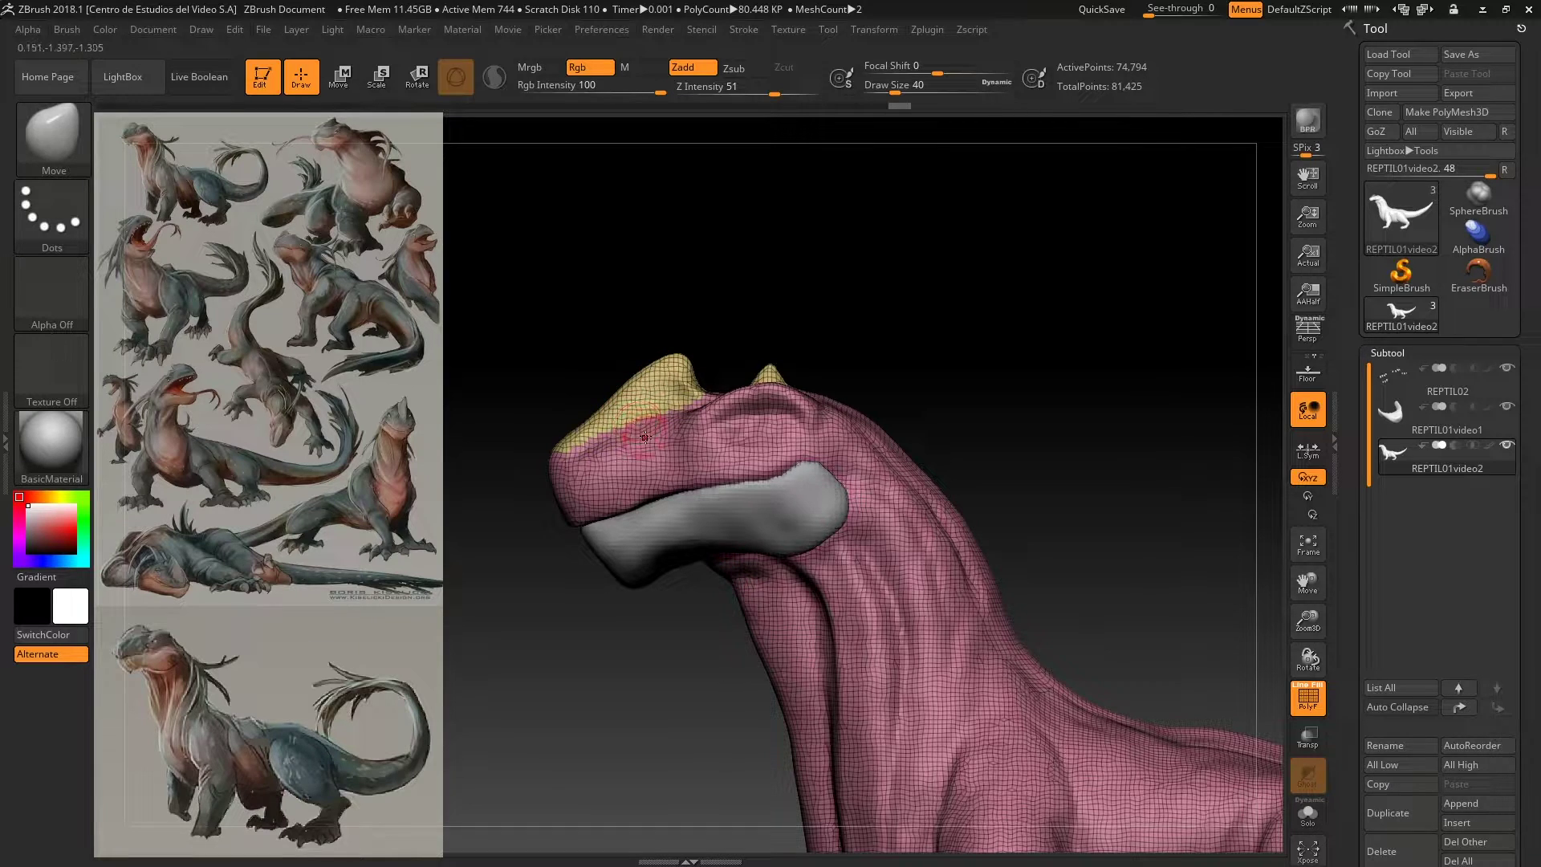
Step: Isolate the yellow head-crest polygroup by hiding the rest of the mesh
{"action": "key", "text": "ctrl+shift"}
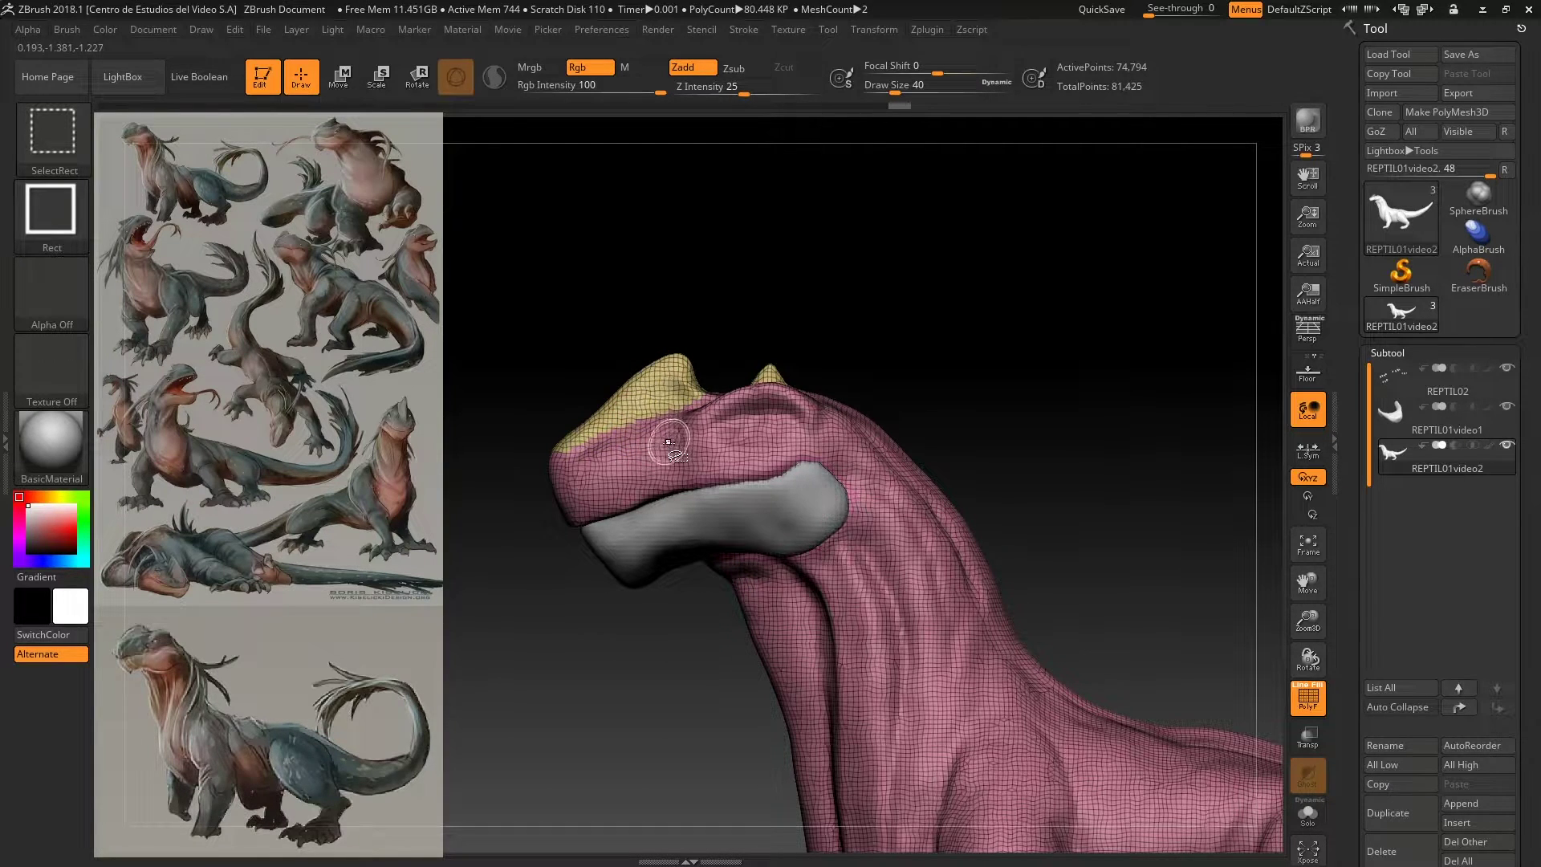
{"action": "left_click", "coordinate": [655, 386], "text": "ctrl+shift"}
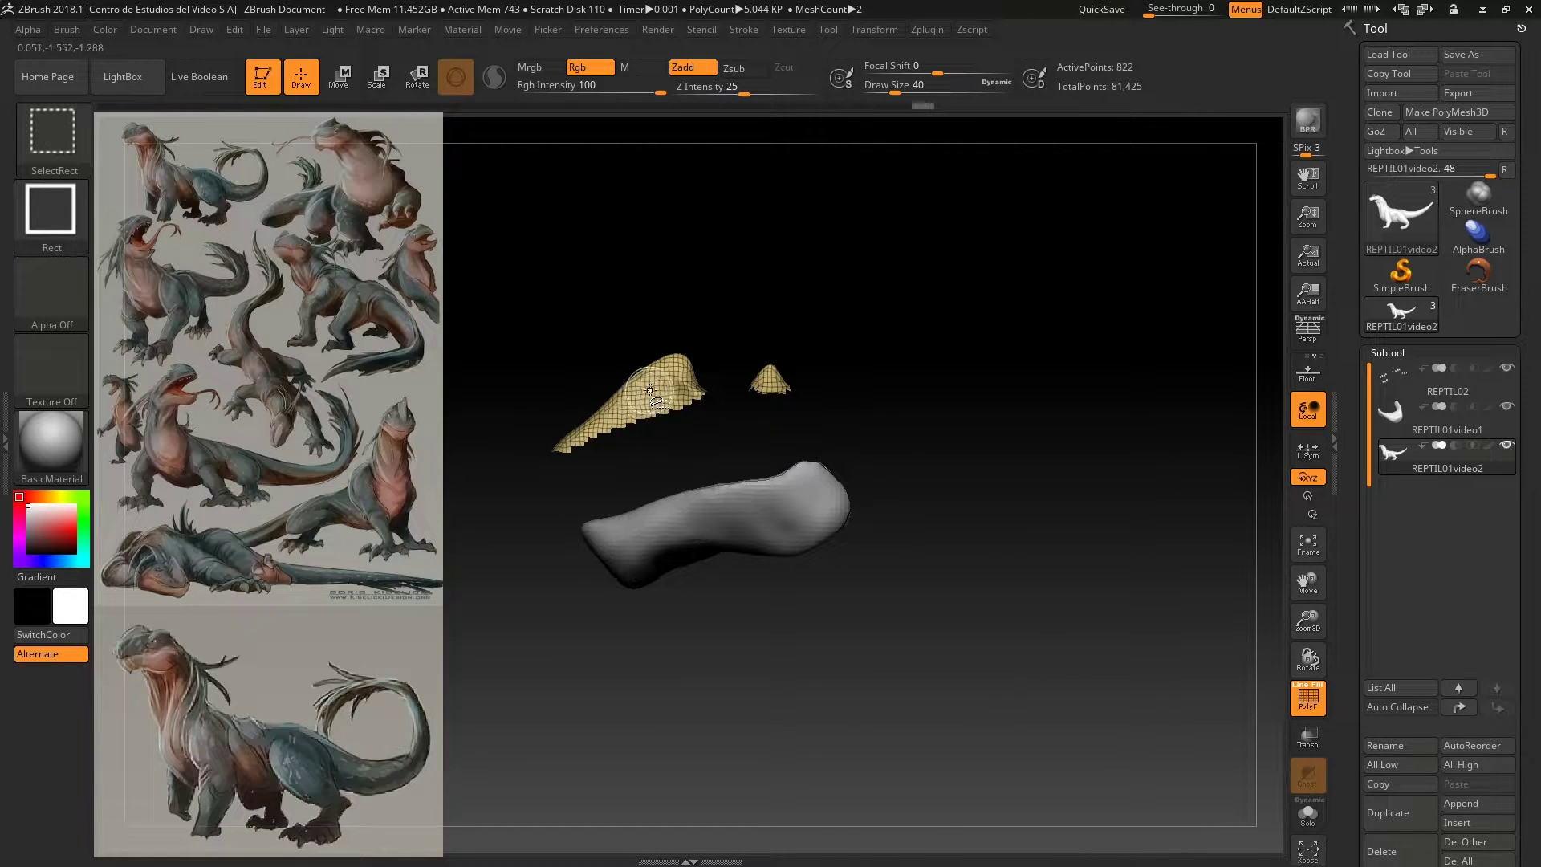
{"action": "left_click", "coordinate": [650, 390], "text": "ctrl+shift"}
{"action": "left_click", "coordinate": [640, 424], "text": "ctrl+shift"}
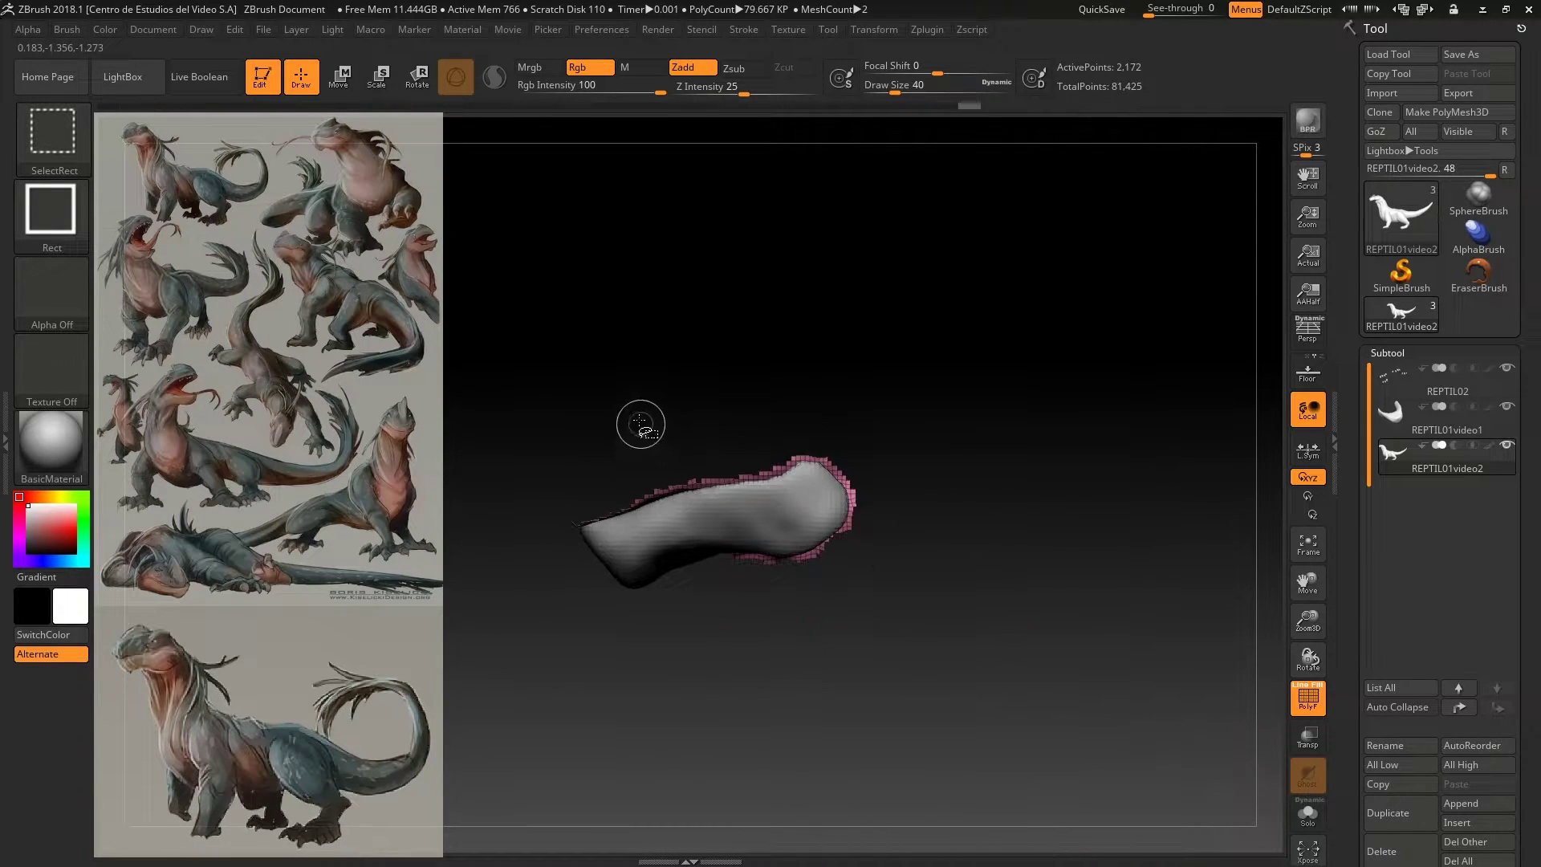
{"action": "left_click", "coordinate": [485, 300], "text": "ctrl+shift"}
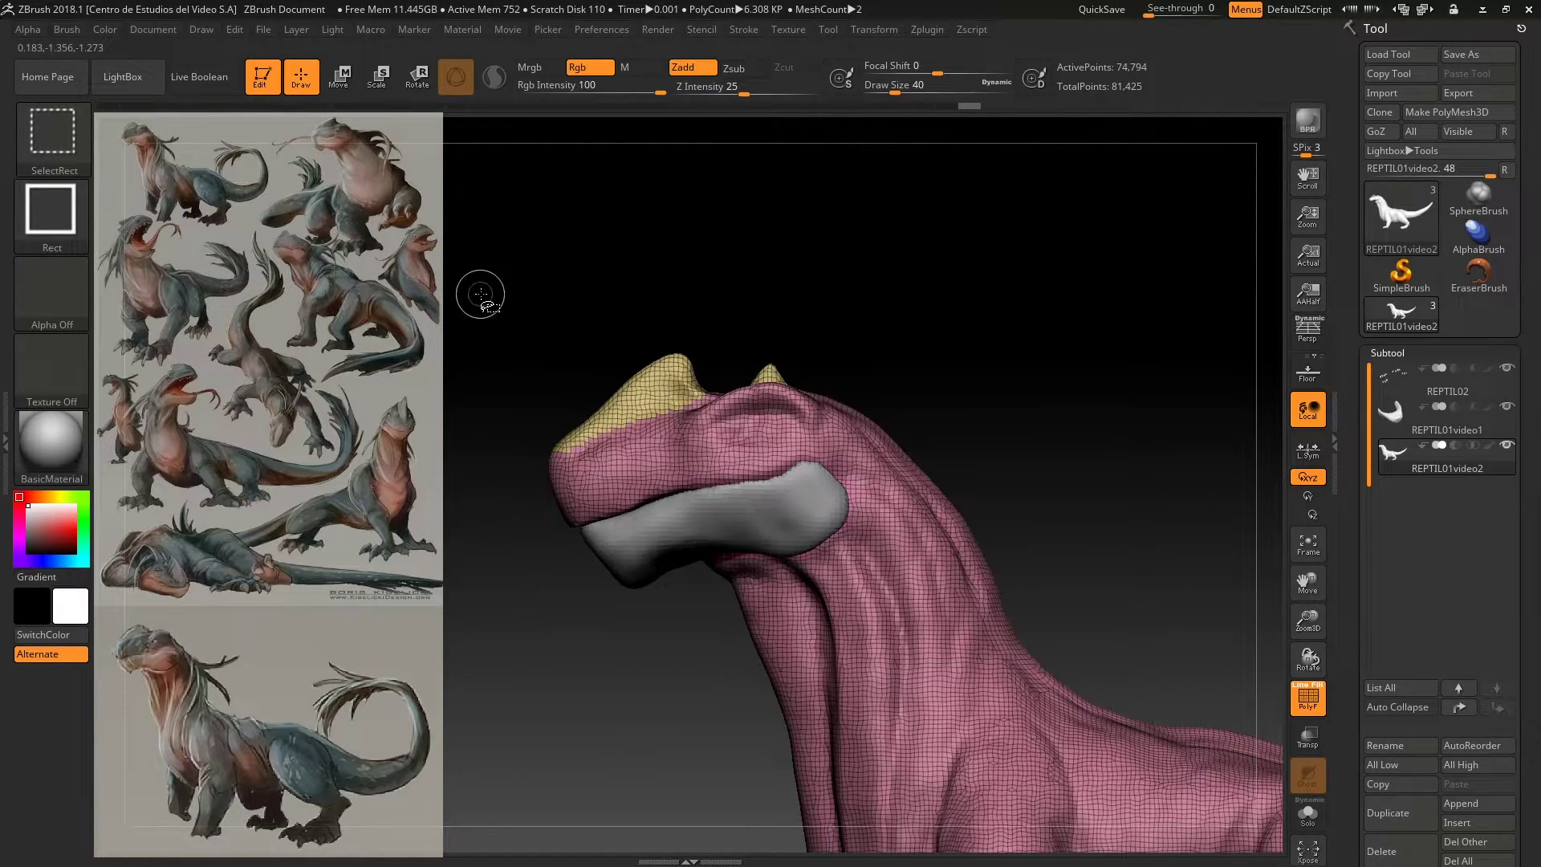
{"action": "left_click", "coordinate": [654, 380], "text": "ctrl+shift"}
{"action": "mouse_move", "coordinate": [562, 309]}
{"action": "left_mouse_down"}
{"action": "mouse_move", "coordinate": [575, 373]}
{"action": "mouse_move", "coordinate": [564, 277]}
{"action": "mouse_move", "coordinate": [555, 298]}
{"action": "left_mouse_up"}
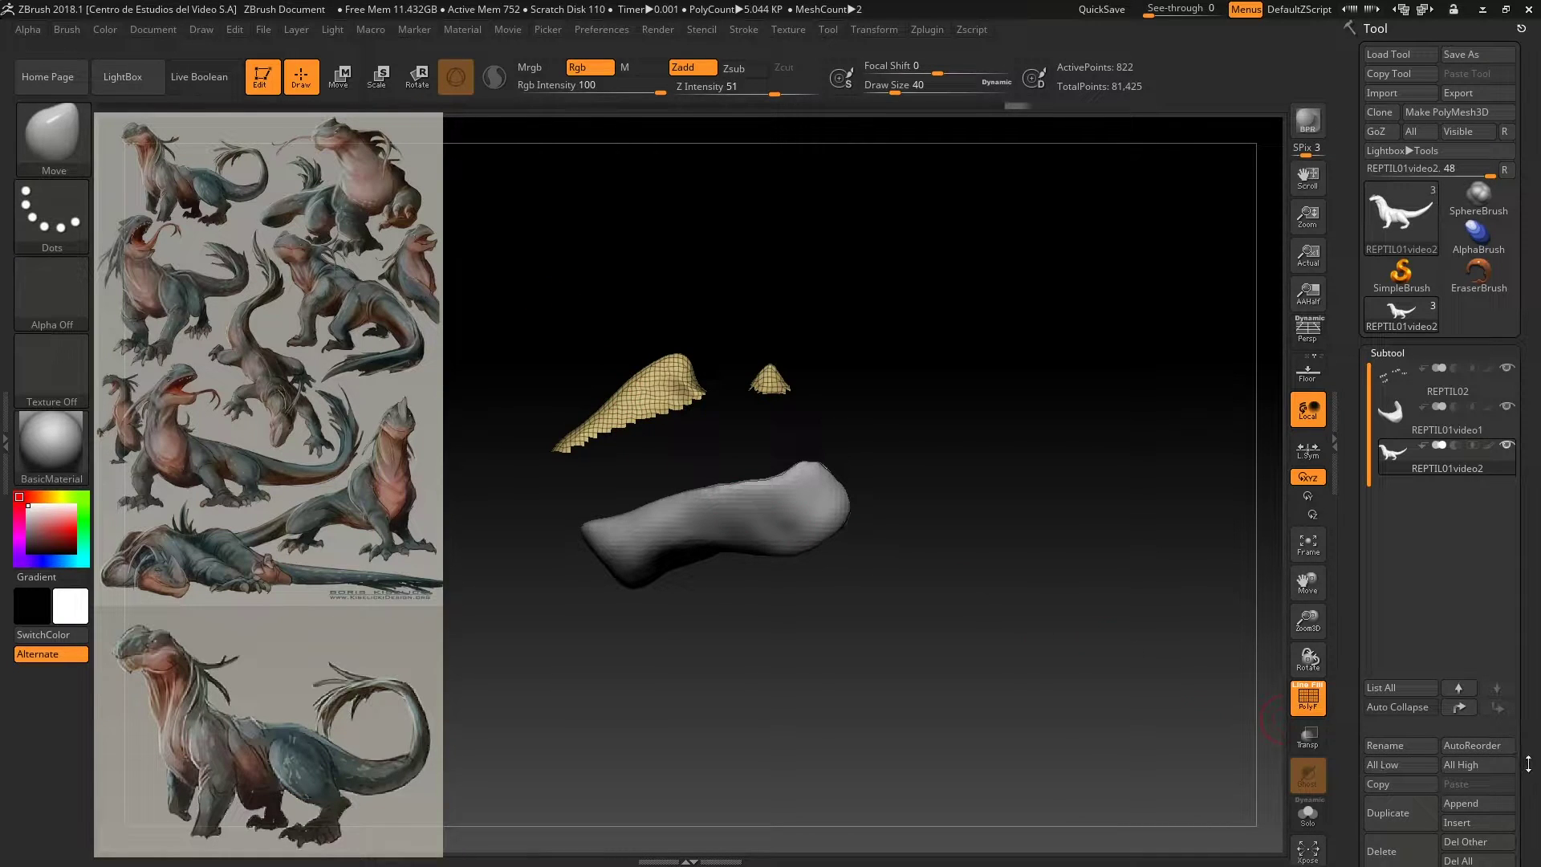
Step: Use Split Hidden to make the body its own subtool, REPTIL01video3
{"action": "scroll", "coordinate": [1440, 665], "scroll_direction": "down", "scroll_amount": 5}
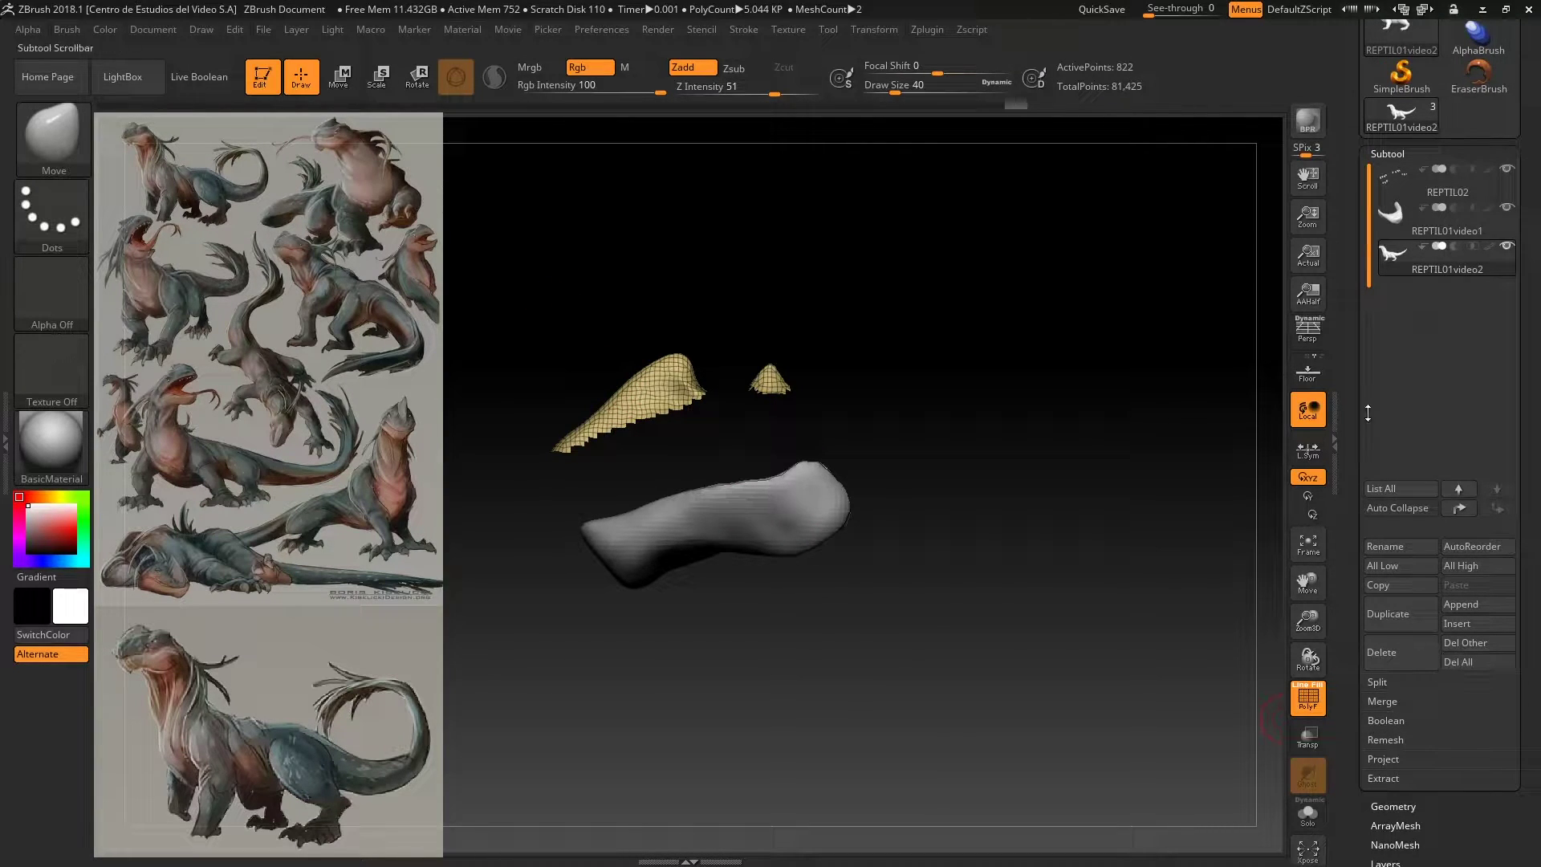
{"action": "left_click", "coordinate": [1380, 684]}
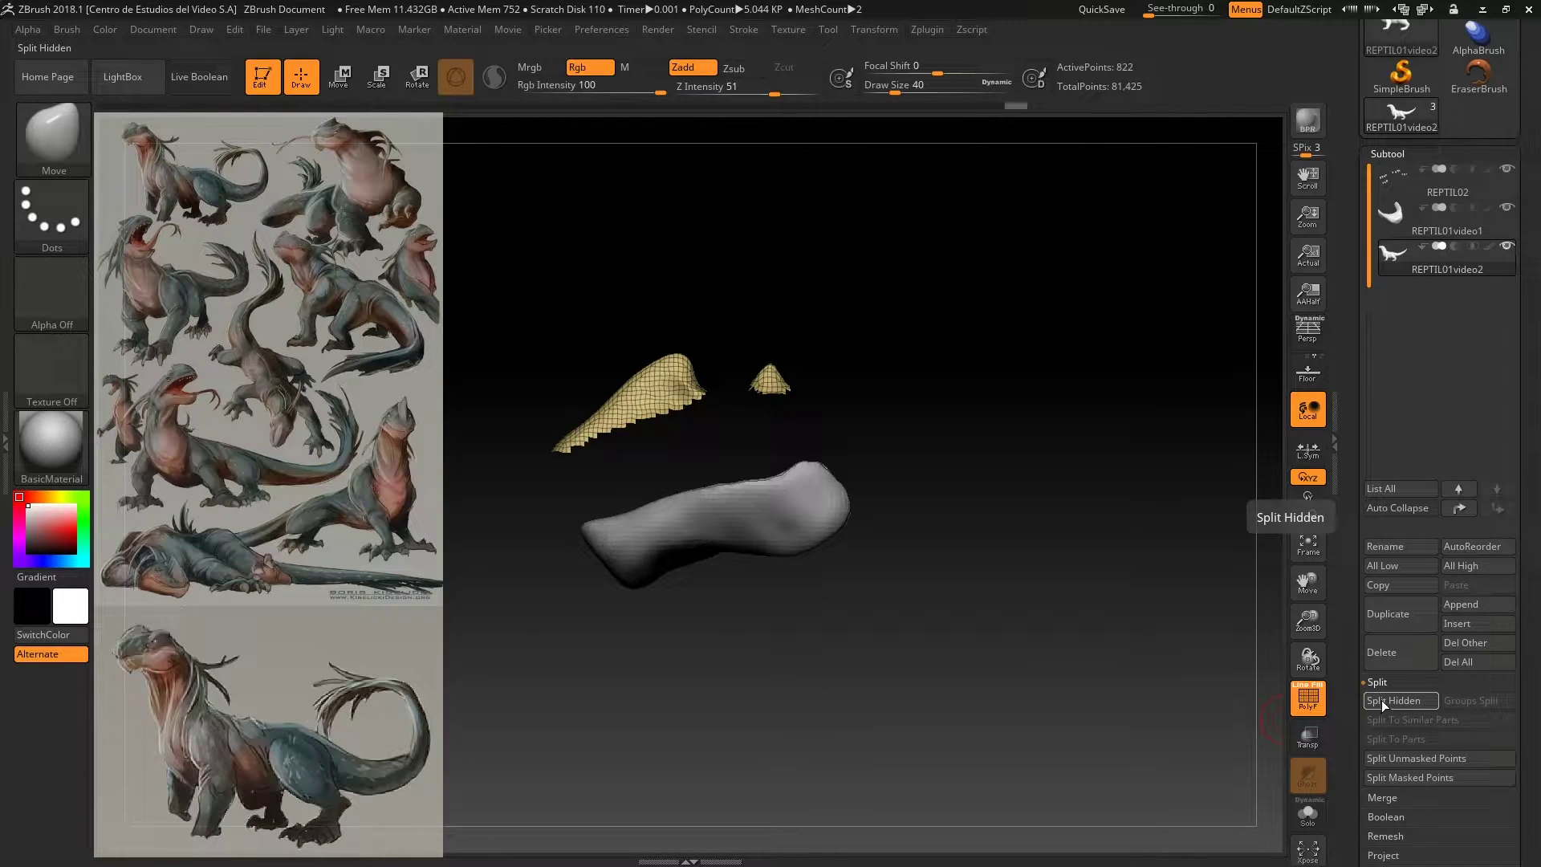
{"action": "left_click", "coordinate": [1383, 703]}
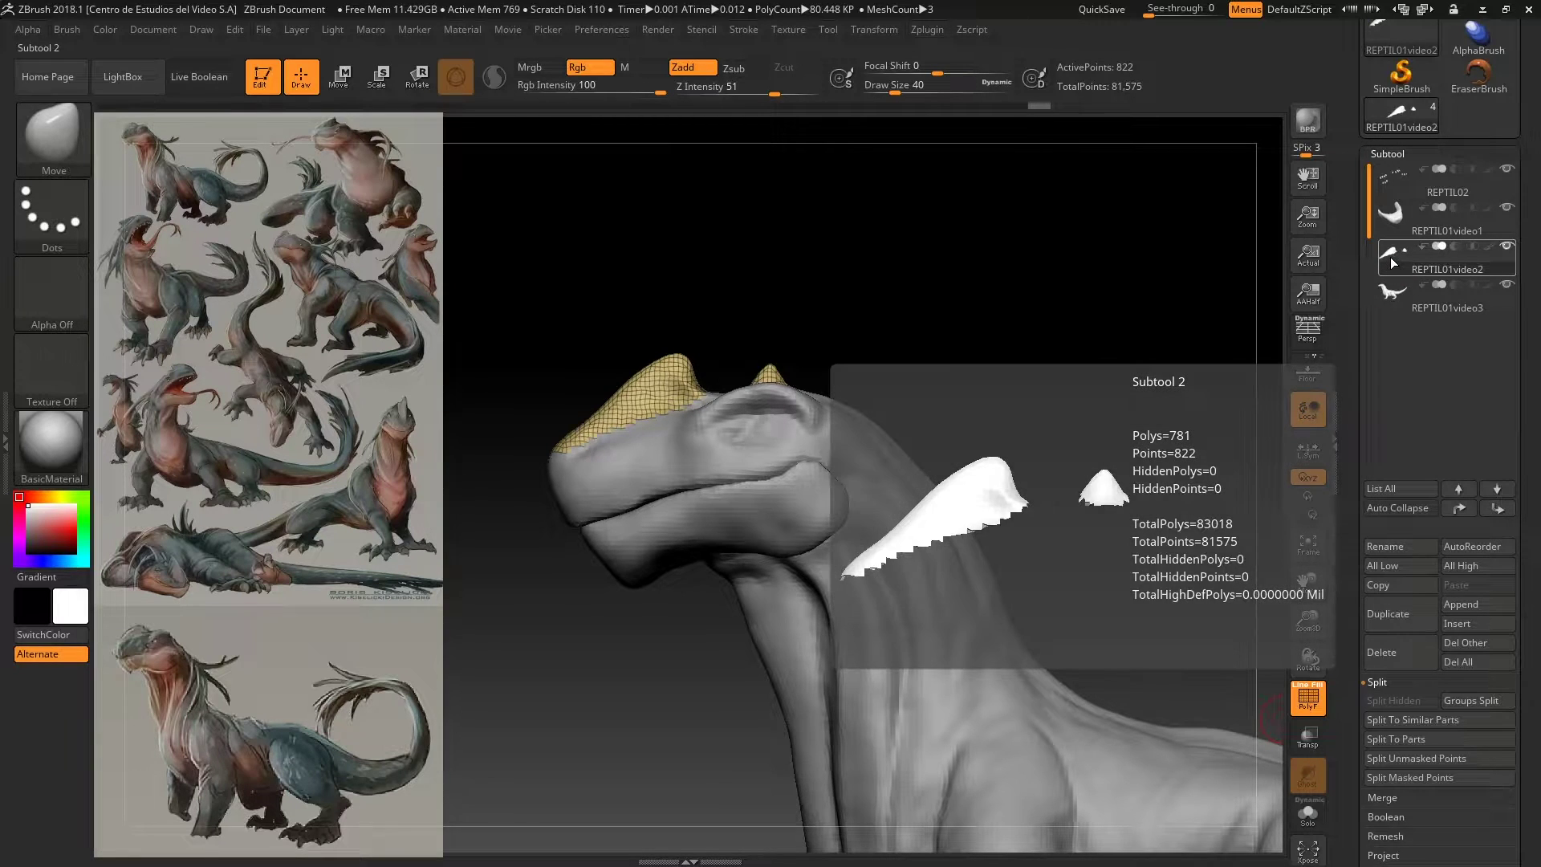
{"action": "mouse_move", "coordinate": [1397, 296]}
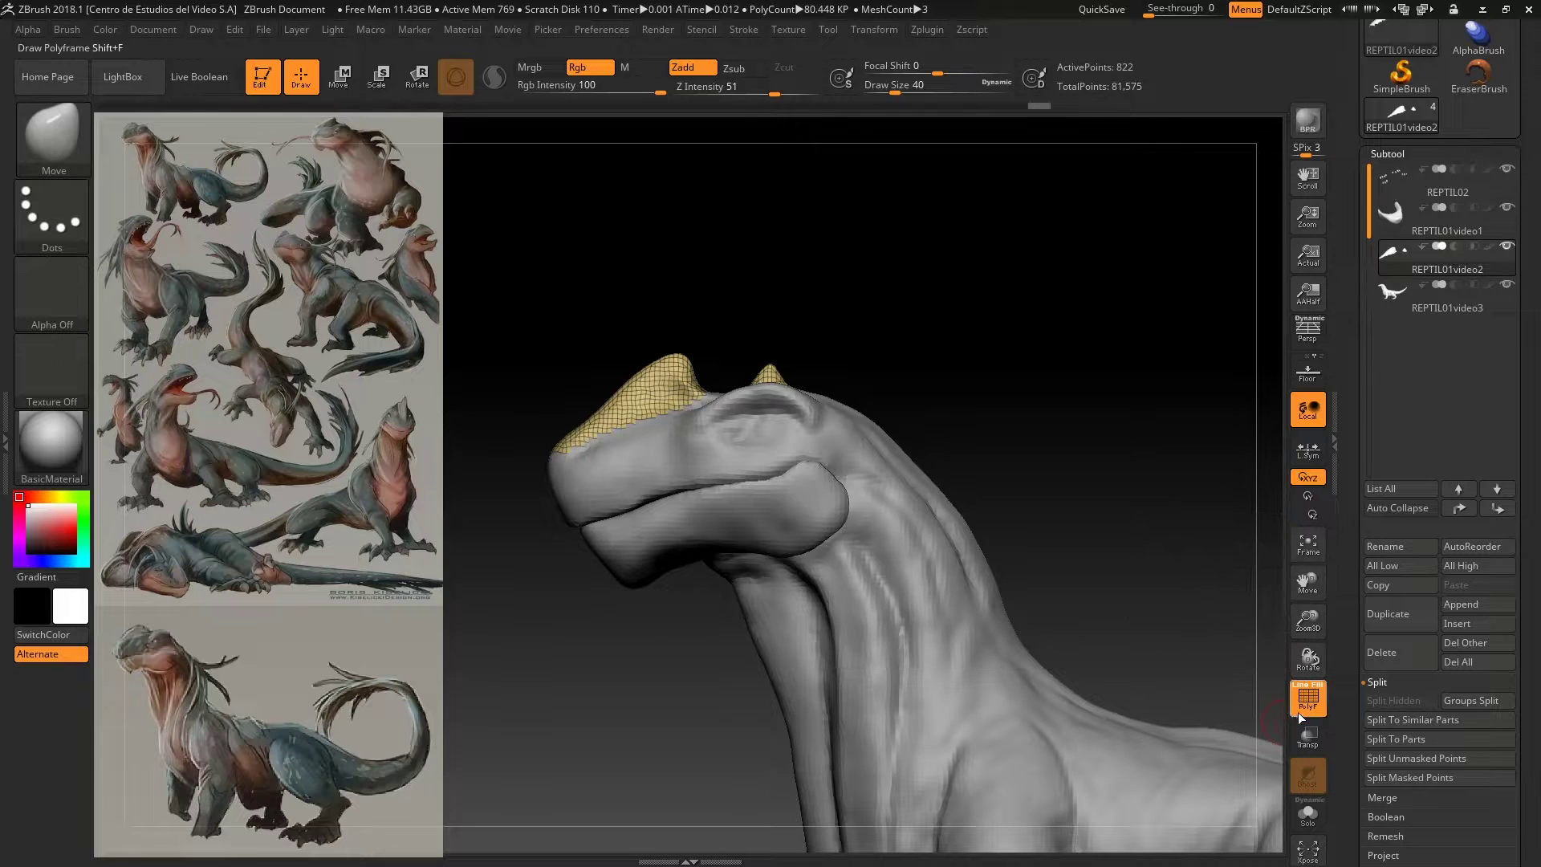
Step: Solo the crest subtool and add thickness to both crest pieces
{"action": "left_click", "coordinate": [1308, 813]}
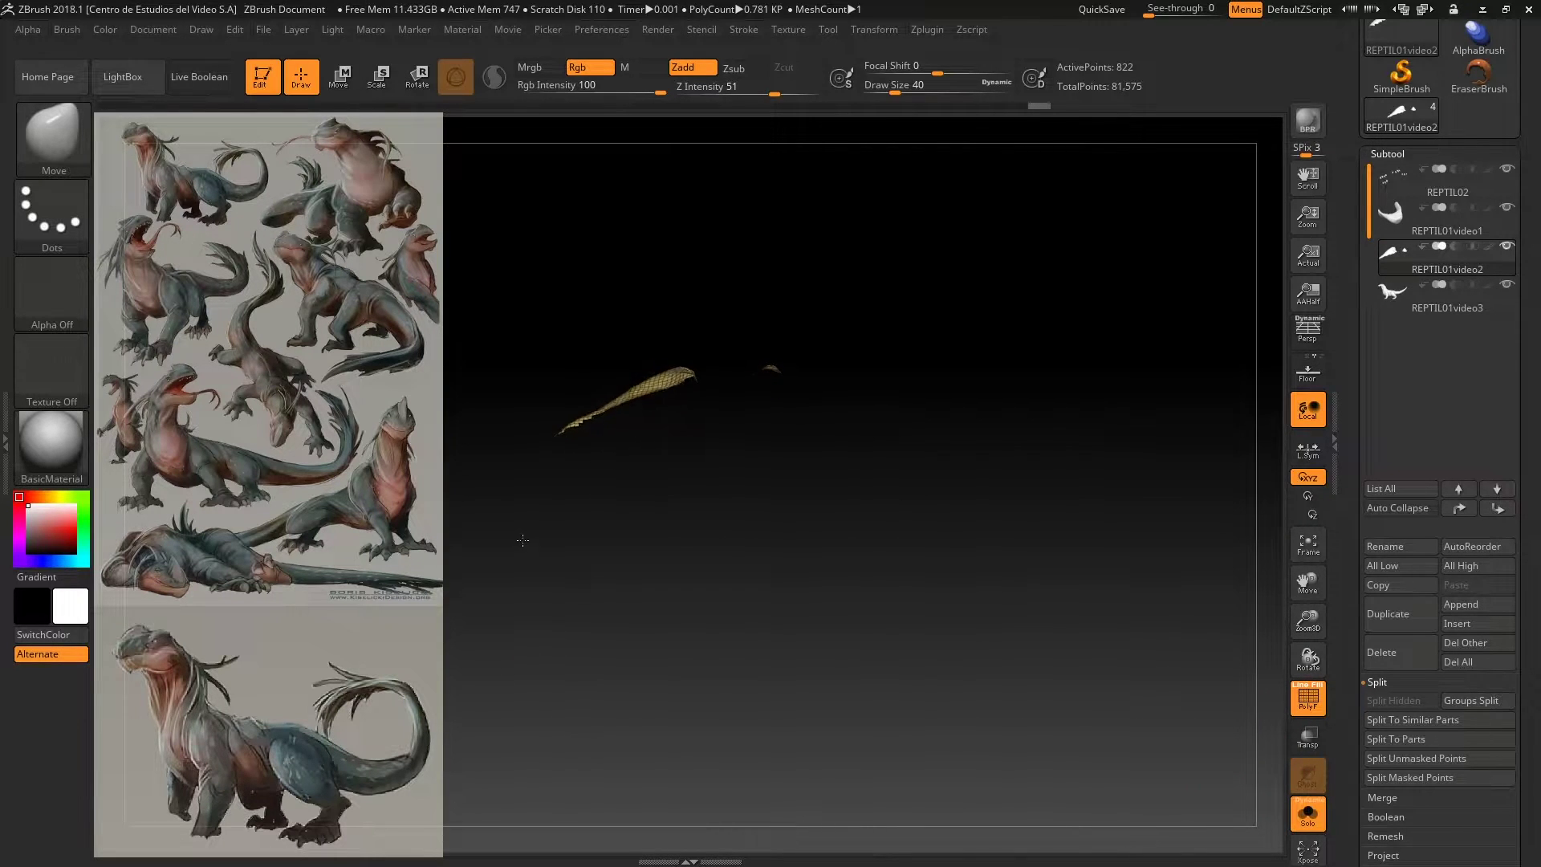
{"action": "mouse_move", "coordinate": [529, 517]}
{"action": "left_mouse_down"}
{"action": "mouse_move", "coordinate": [546, 451]}
{"action": "mouse_move", "coordinate": [540, 537]}
{"action": "mouse_move", "coordinate": [581, 691]}
{"action": "left_mouse_up"}
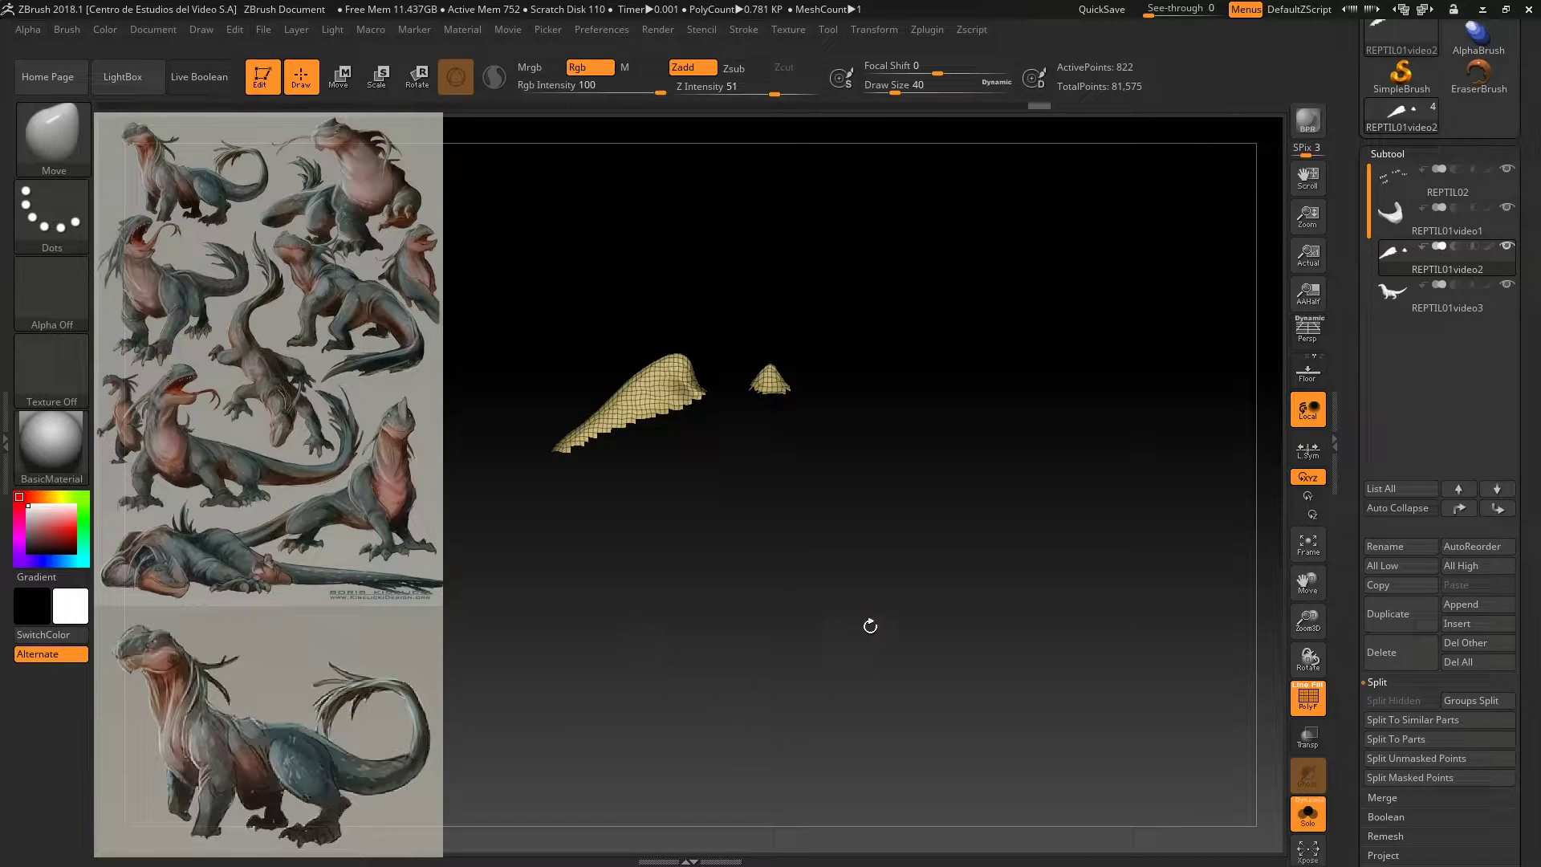
{"action": "key", "text": "ctrl"}
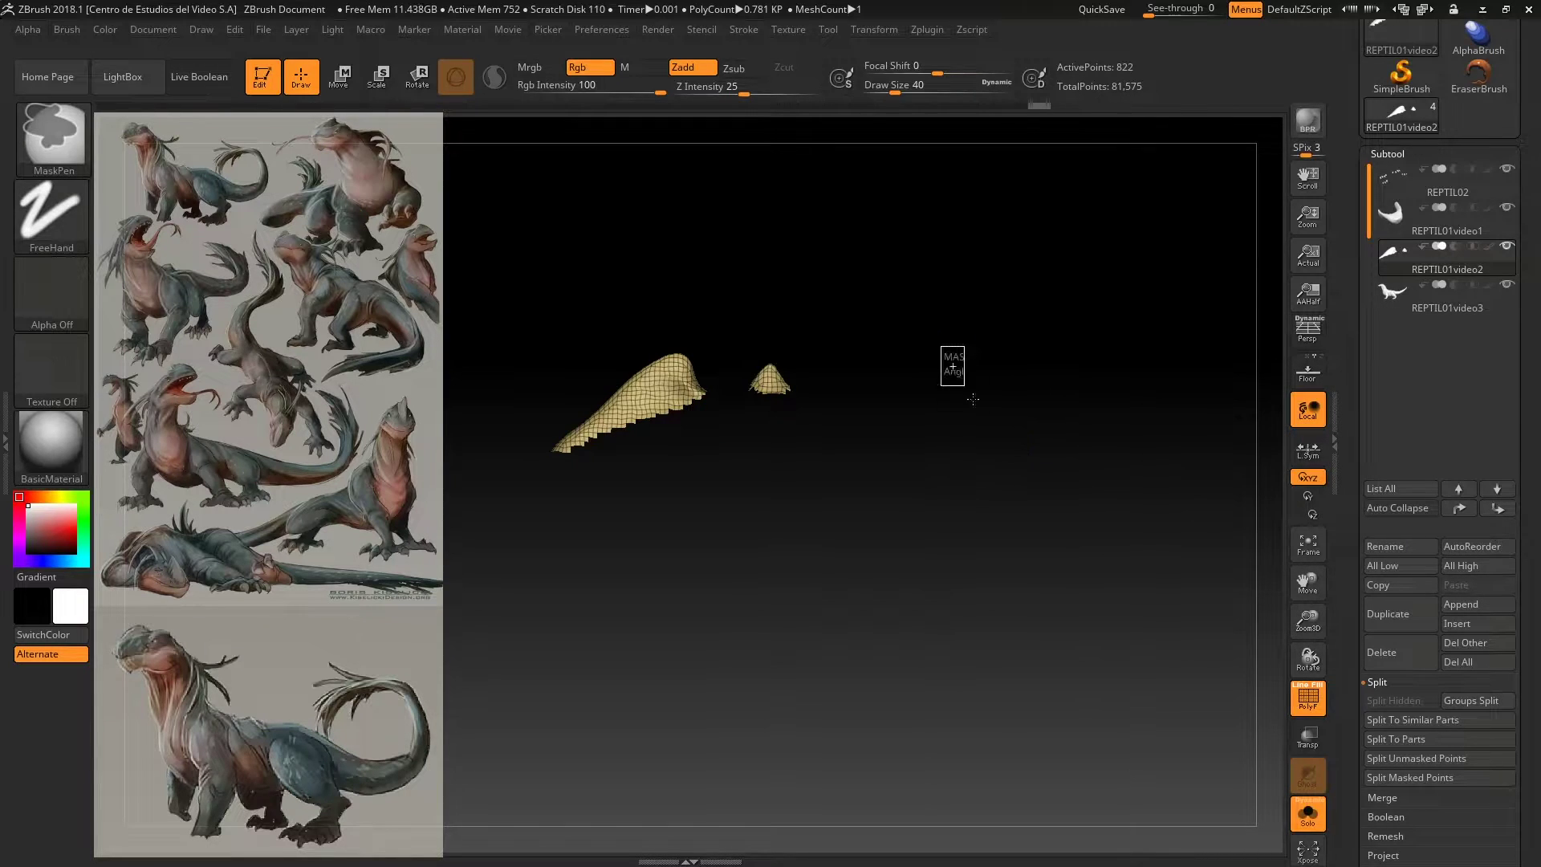
{"action": "left_click", "coordinate": [1074, 671], "text": "ctrl+shift"}
{"action": "left_click_drag", "start_coordinate": [990, 554], "coordinate": [954, 341]}
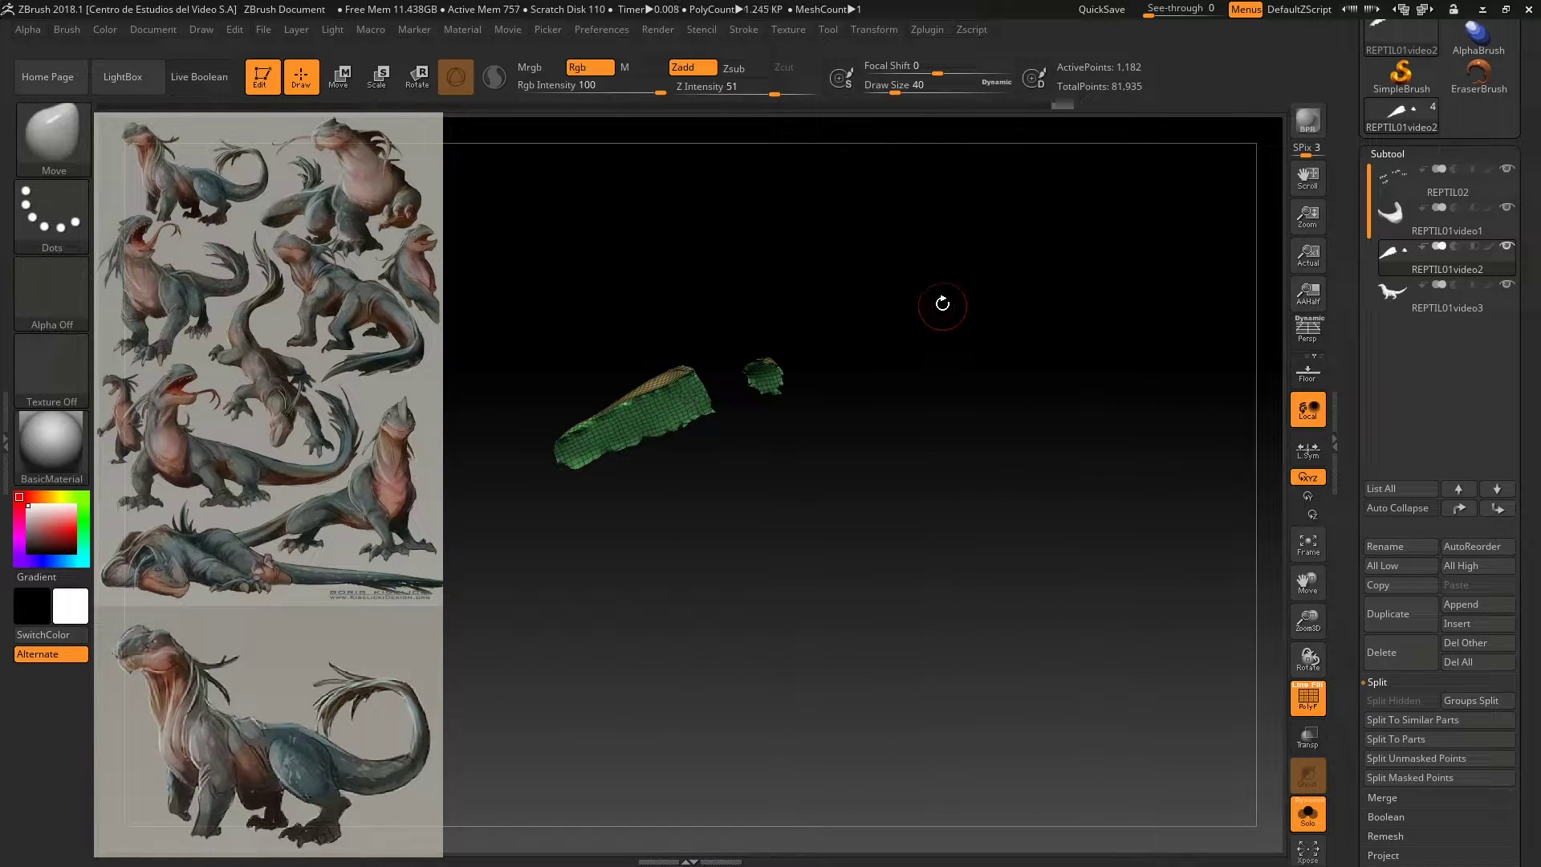
{"action": "left_click_drag", "start_coordinate": [954, 524], "coordinate": [814, 526], "text": "shift"}
{"action": "mouse_move", "coordinate": [599, 567]}
{"action": "left_mouse_down"}
{"action": "mouse_move", "coordinate": [789, 679]}
{"action": "mouse_move", "coordinate": [606, 533]}
{"action": "mouse_move", "coordinate": [797, 698]}
{"action": "left_mouse_up"}
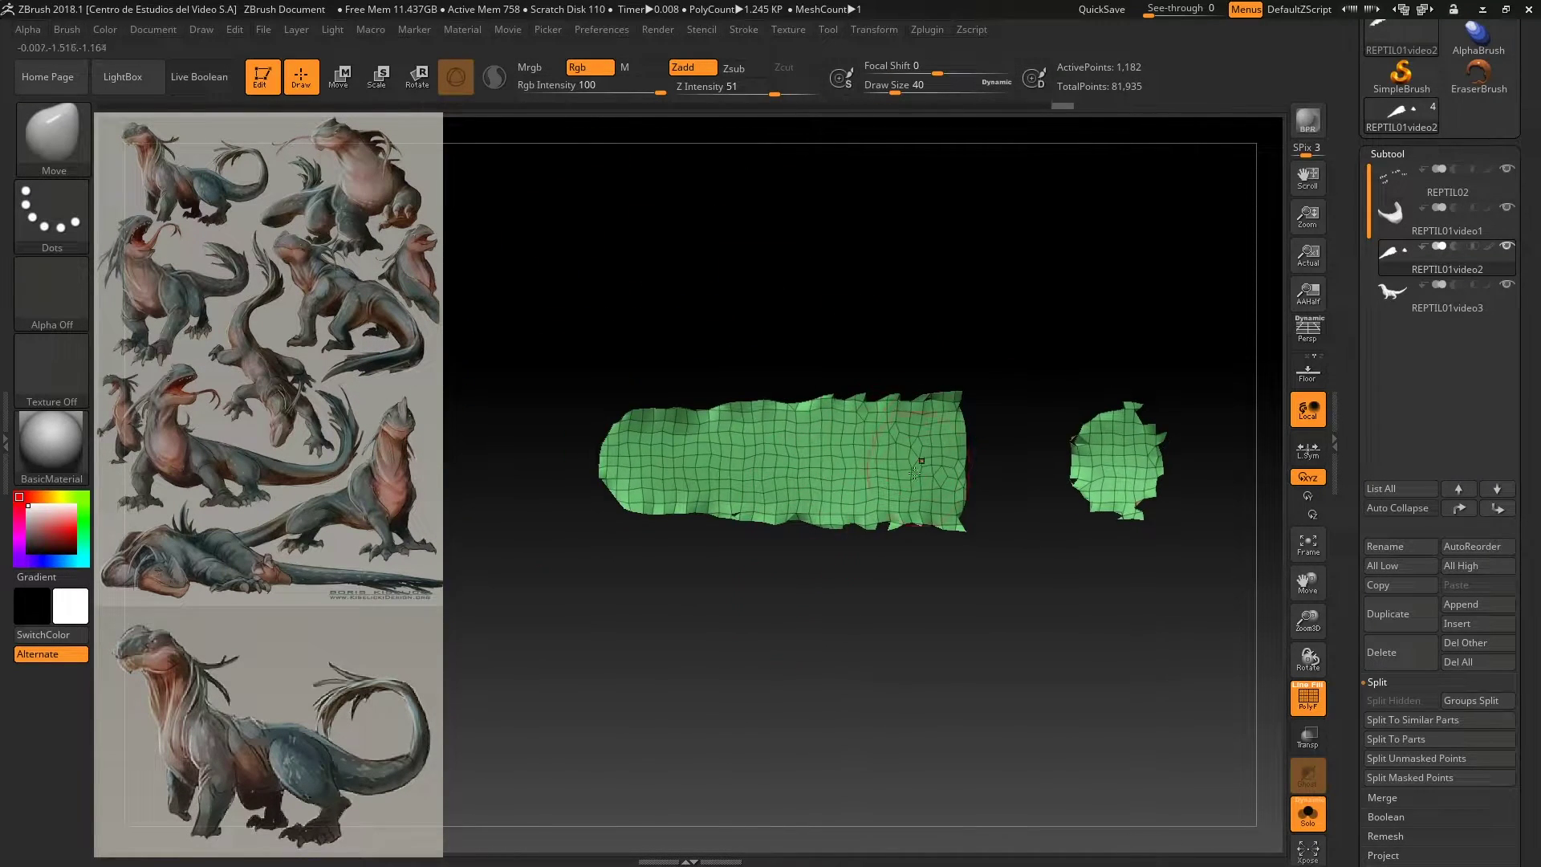
{"action": "mouse_move", "coordinate": [899, 586]}
{"action": "left_mouse_down", "text": "shift"}
{"action": "mouse_move", "coordinate": [923, 634]}
{"action": "mouse_move", "coordinate": [902, 582]}
{"action": "left_mouse_up", "text": "shift"}
Step: Smooth the jagged crest edges at strength 17 into rounded shapes, then select REPTIL01video3
{"action": "key", "text": "shift"}
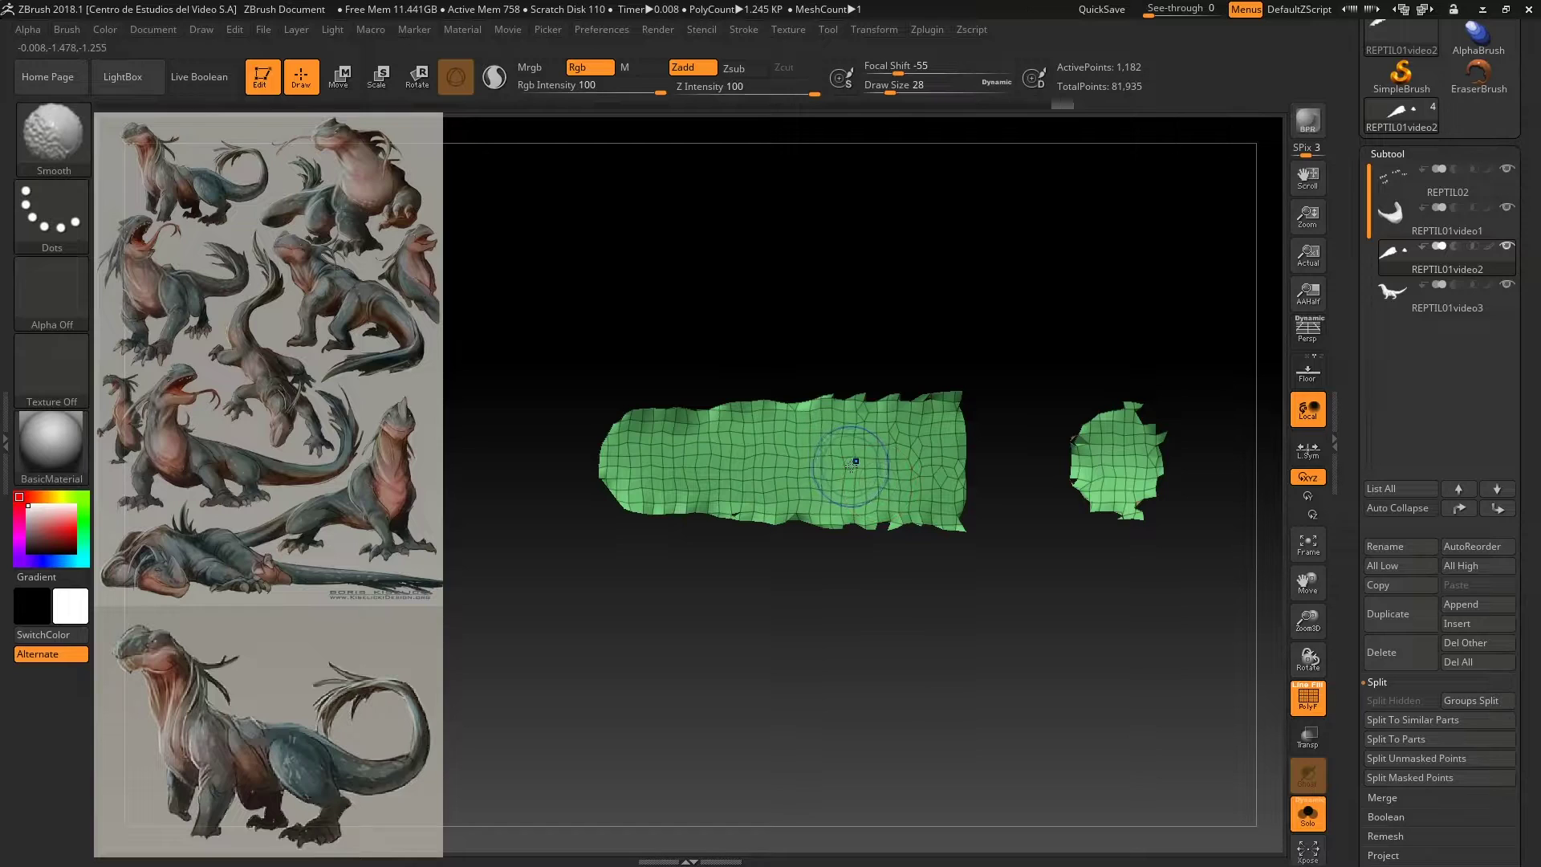
{"action": "key", "text": "u"}
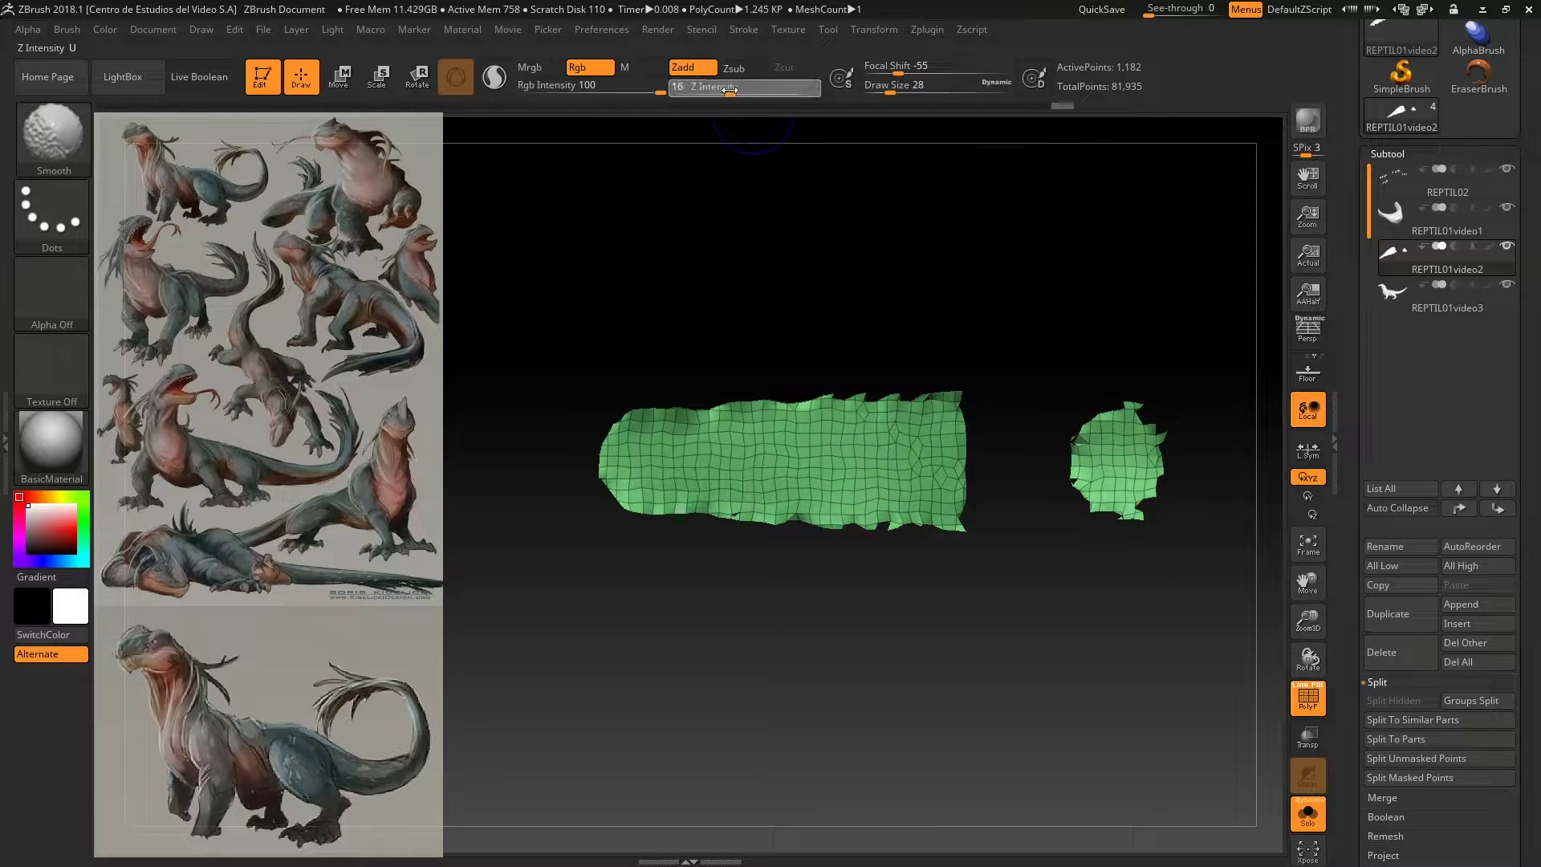
{"action": "mouse_move", "coordinate": [807, 398]}
{"action": "left_mouse_down", "text": "shift"}
{"action": "mouse_move", "coordinate": [740, 410]}
{"action": "mouse_move", "coordinate": [948, 404]}
{"action": "mouse_move", "coordinate": [962, 482]}
{"action": "left_mouse_up", "text": "shift"}
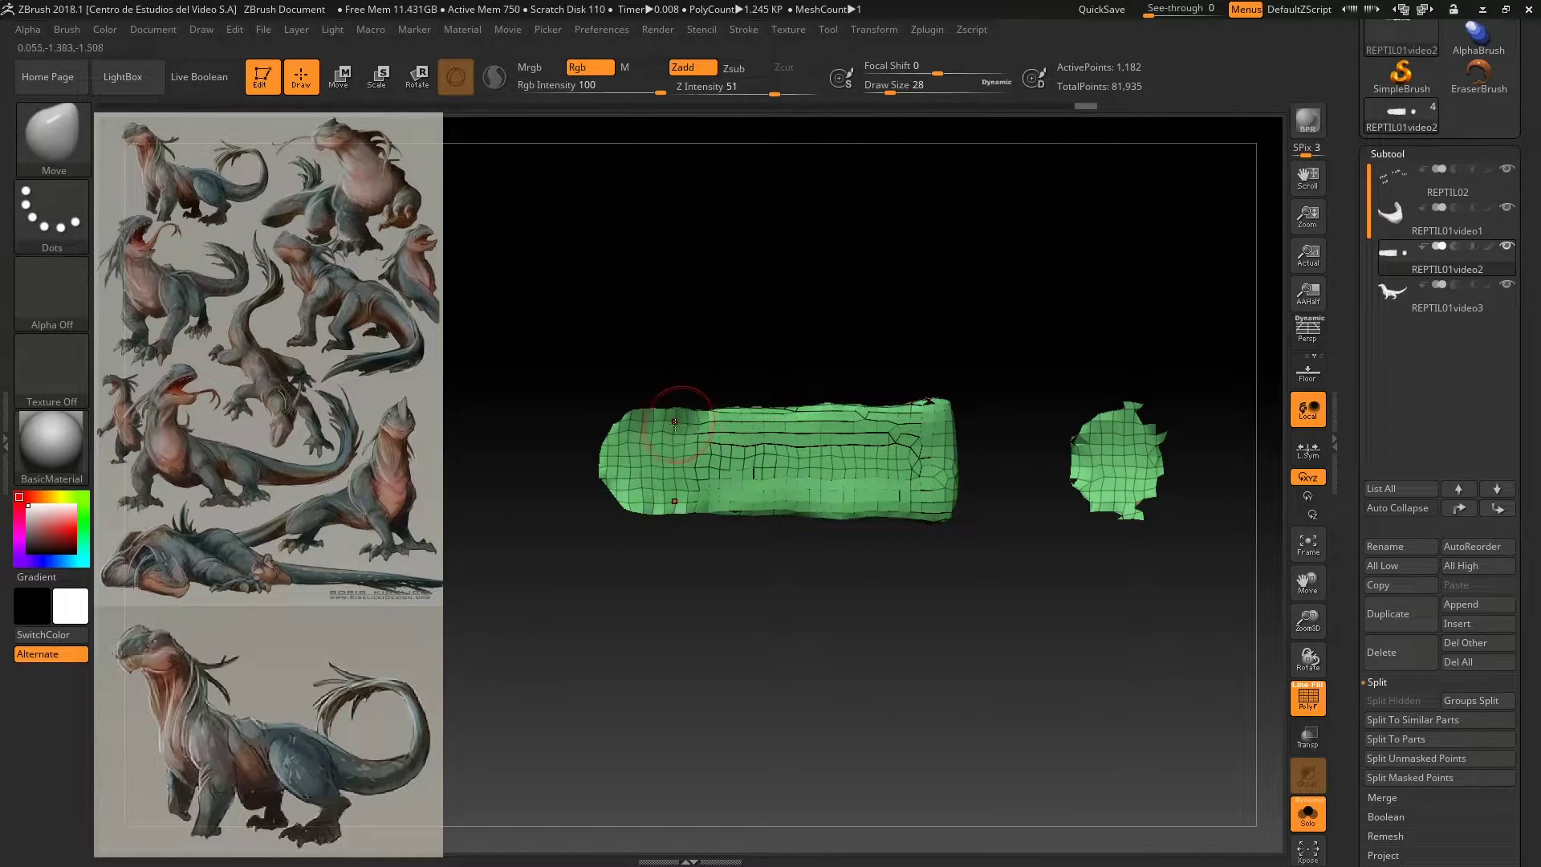
{"action": "mouse_move", "coordinate": [672, 406]}
{"action": "left_mouse_down", "text": "shift"}
{"action": "mouse_move", "coordinate": [614, 457]}
{"action": "mouse_move", "coordinate": [626, 510]}
{"action": "left_mouse_up", "text": "shift"}
{"action": "mouse_move", "coordinate": [1086, 482]}
{"action": "left_mouse_down", "text": "shift"}
{"action": "mouse_move", "coordinate": [1116, 449]}
{"action": "mouse_move", "coordinate": [1140, 465]}
{"action": "mouse_move", "coordinate": [1124, 498]}
{"action": "left_mouse_up", "text": "shift"}
{"action": "left_click_drag", "start_coordinate": [1033, 404], "coordinate": [1105, 513]}
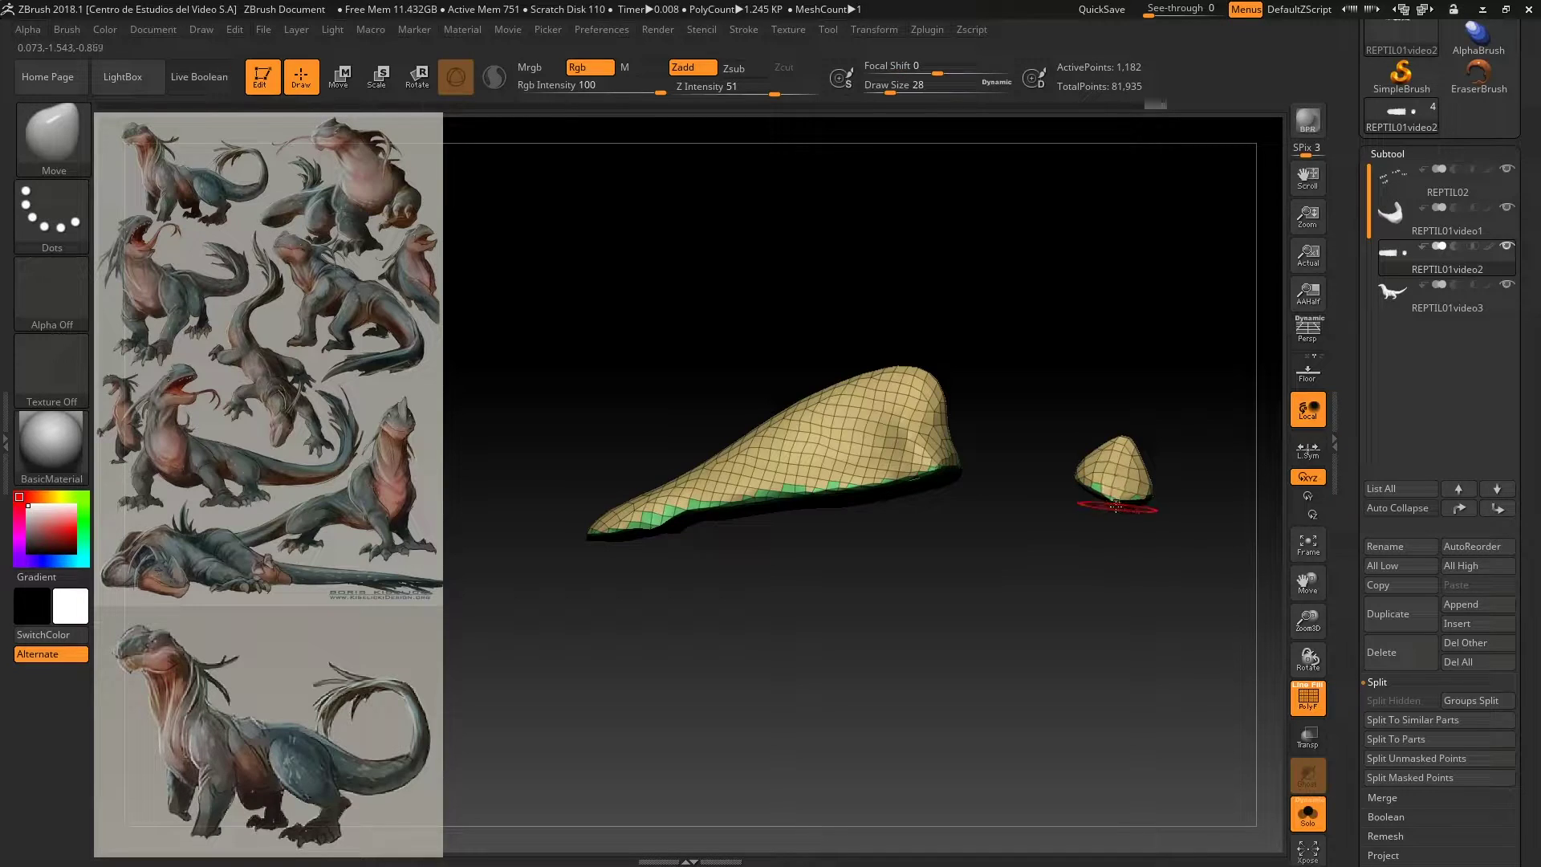
{"action": "key", "text": "shift"}
{"action": "left_click_drag", "start_coordinate": [1145, 533], "coordinate": [892, 683]}
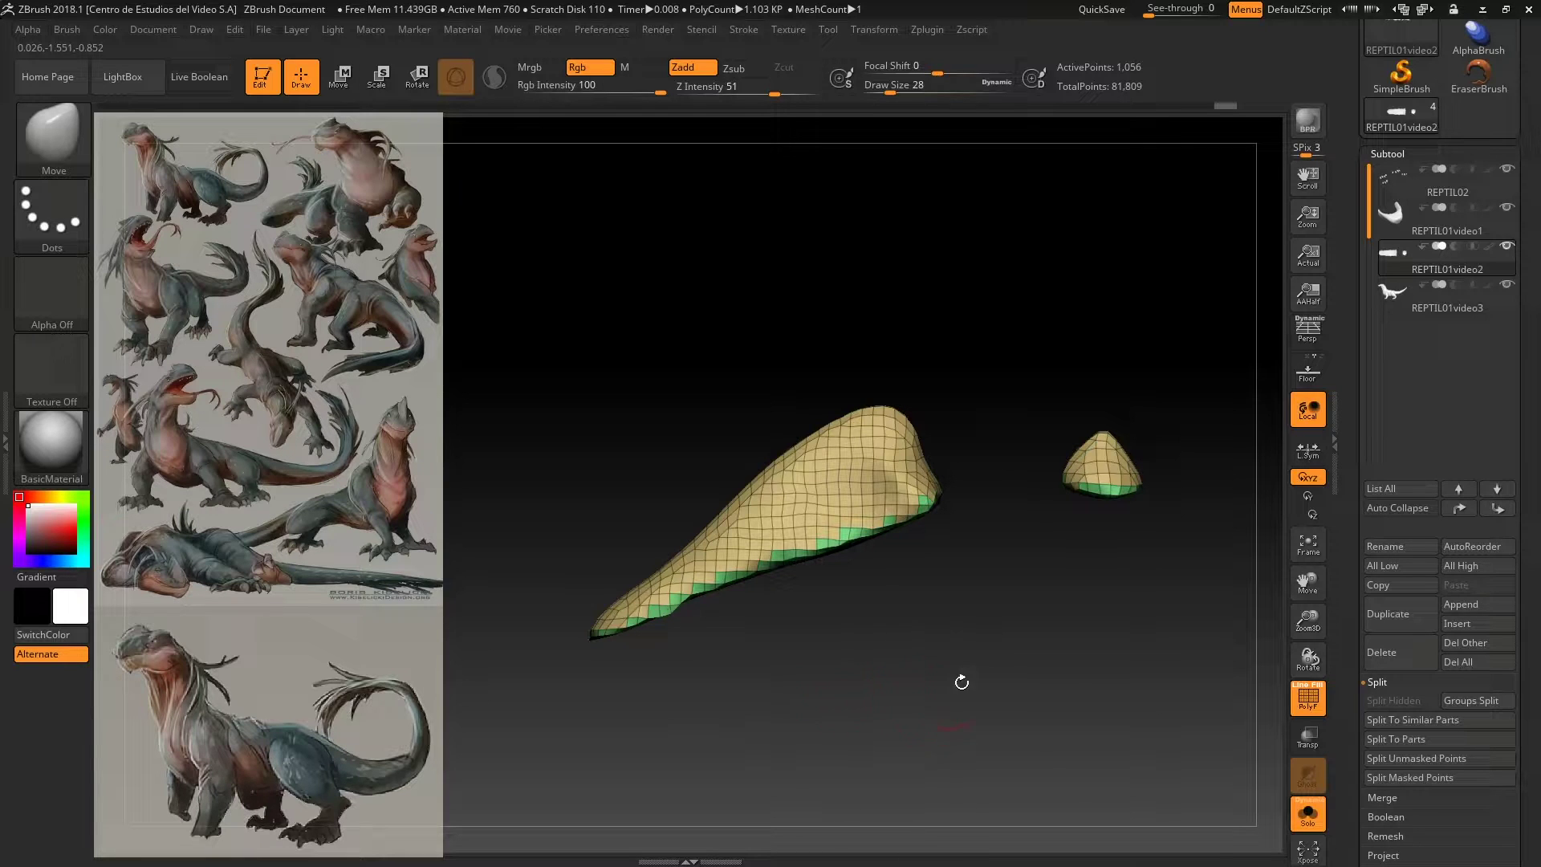
{"action": "left_click", "coordinate": [1407, 301]}
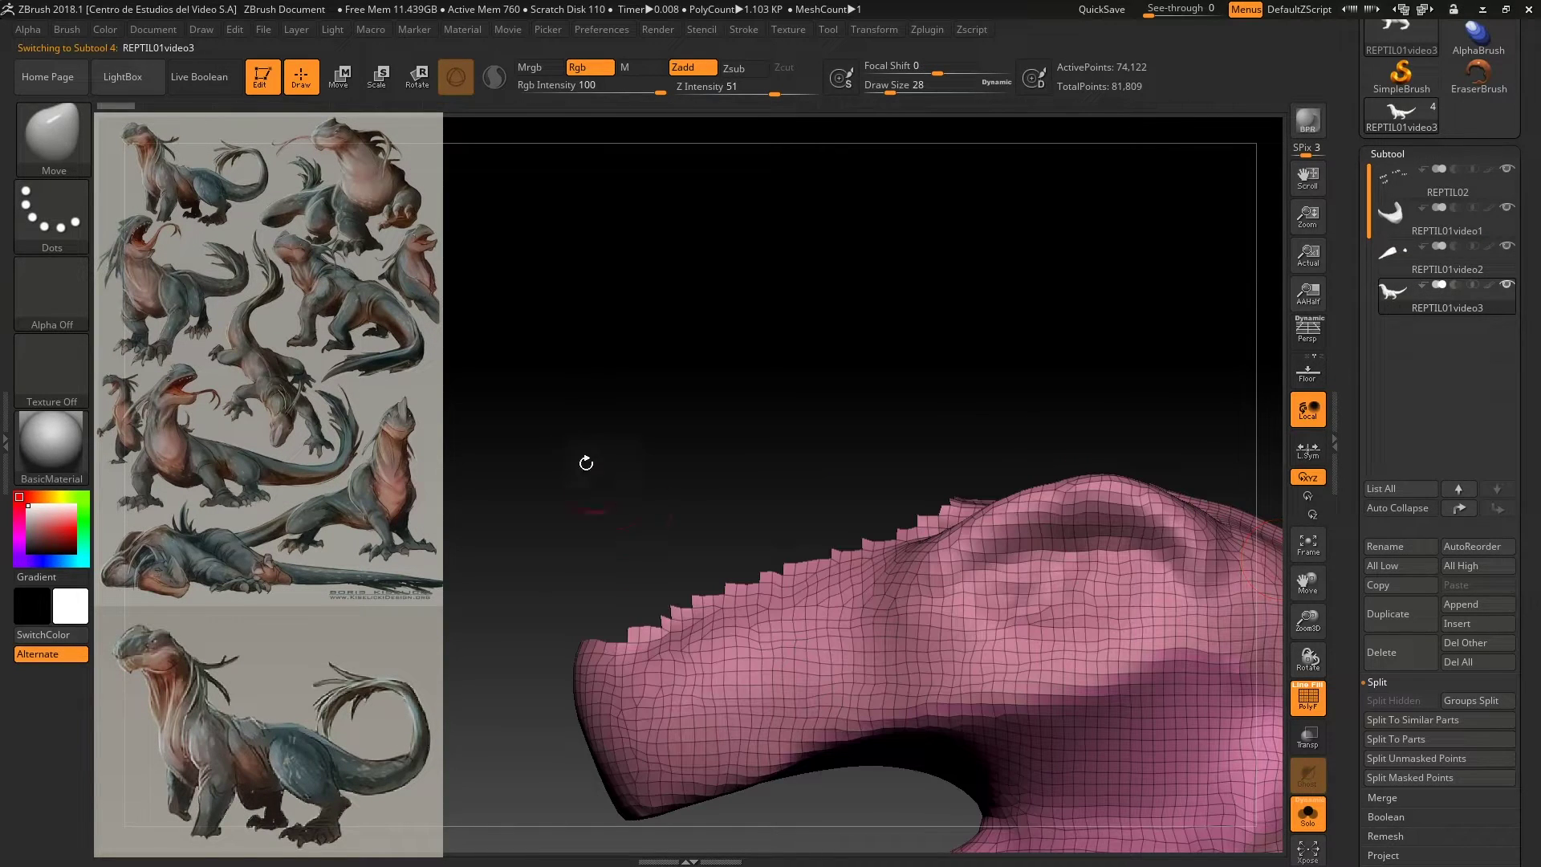
Step: Mask the snout ridge, smooth the snout surface and tip, and make the body one green polygroup
{"action": "mouse_move", "coordinate": [585, 458]}
{"action": "left_mouse_down"}
{"action": "mouse_move", "coordinate": [540, 334]}
{"action": "mouse_move", "coordinate": [544, 258]}
{"action": "mouse_move", "coordinate": [557, 413]}
{"action": "left_mouse_up"}
{"action": "left_click_drag", "start_coordinate": [624, 358], "coordinate": [620, 441]}
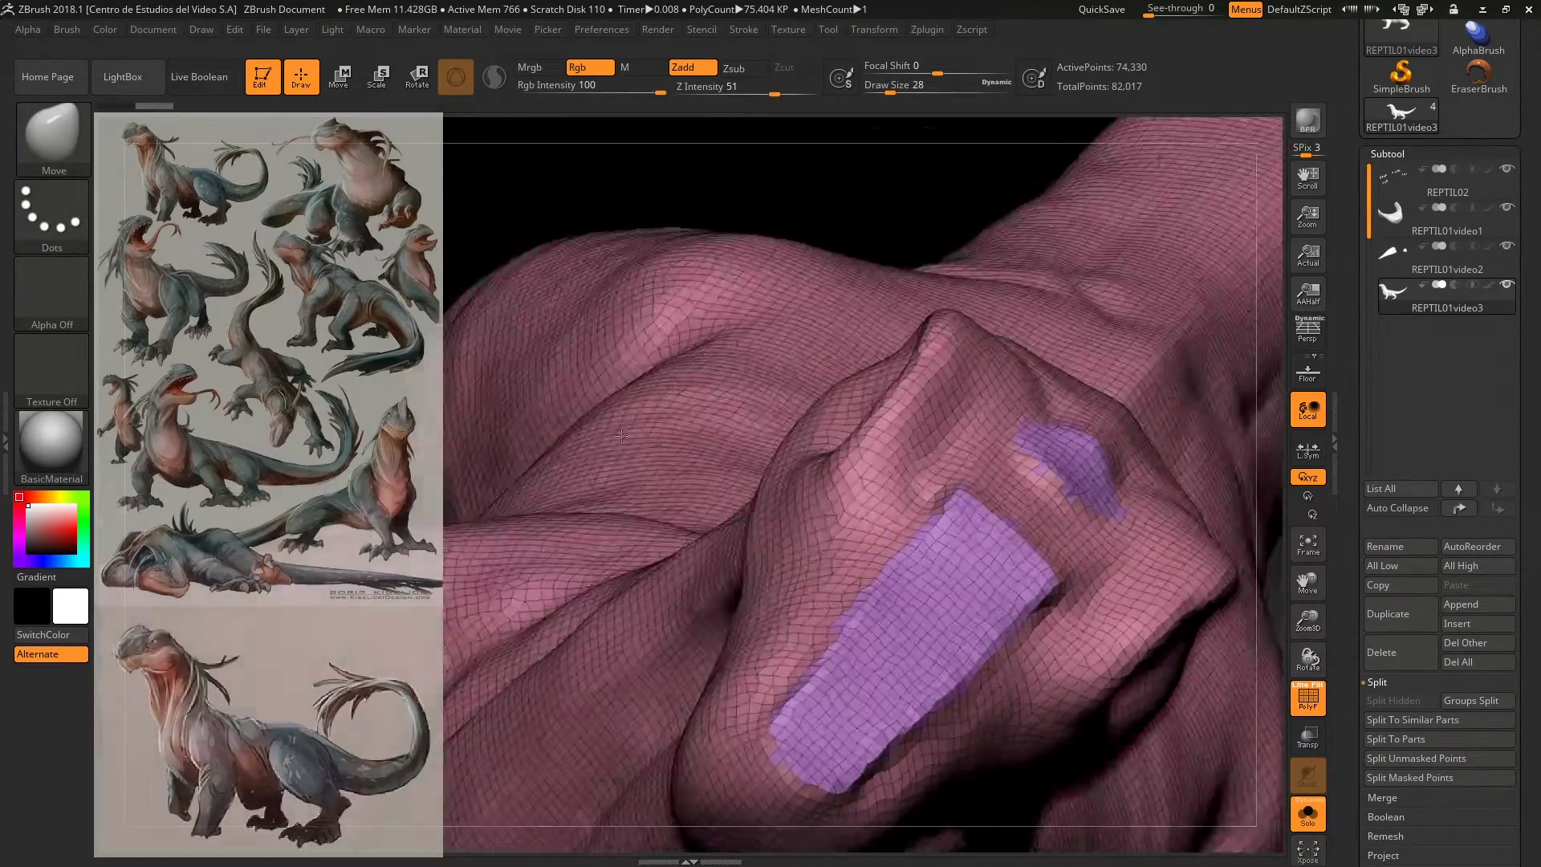
{"action": "mouse_move", "coordinate": [892, 548]}
{"action": "left_mouse_down", "text": "shift"}
{"action": "mouse_move", "coordinate": [931, 521]}
{"action": "mouse_move", "coordinate": [876, 498]}
{"action": "mouse_move", "coordinate": [690, 610]}
{"action": "mouse_move", "coordinate": [620, 633]}
{"action": "mouse_move", "coordinate": [583, 598]}
{"action": "left_mouse_up", "text": "shift"}
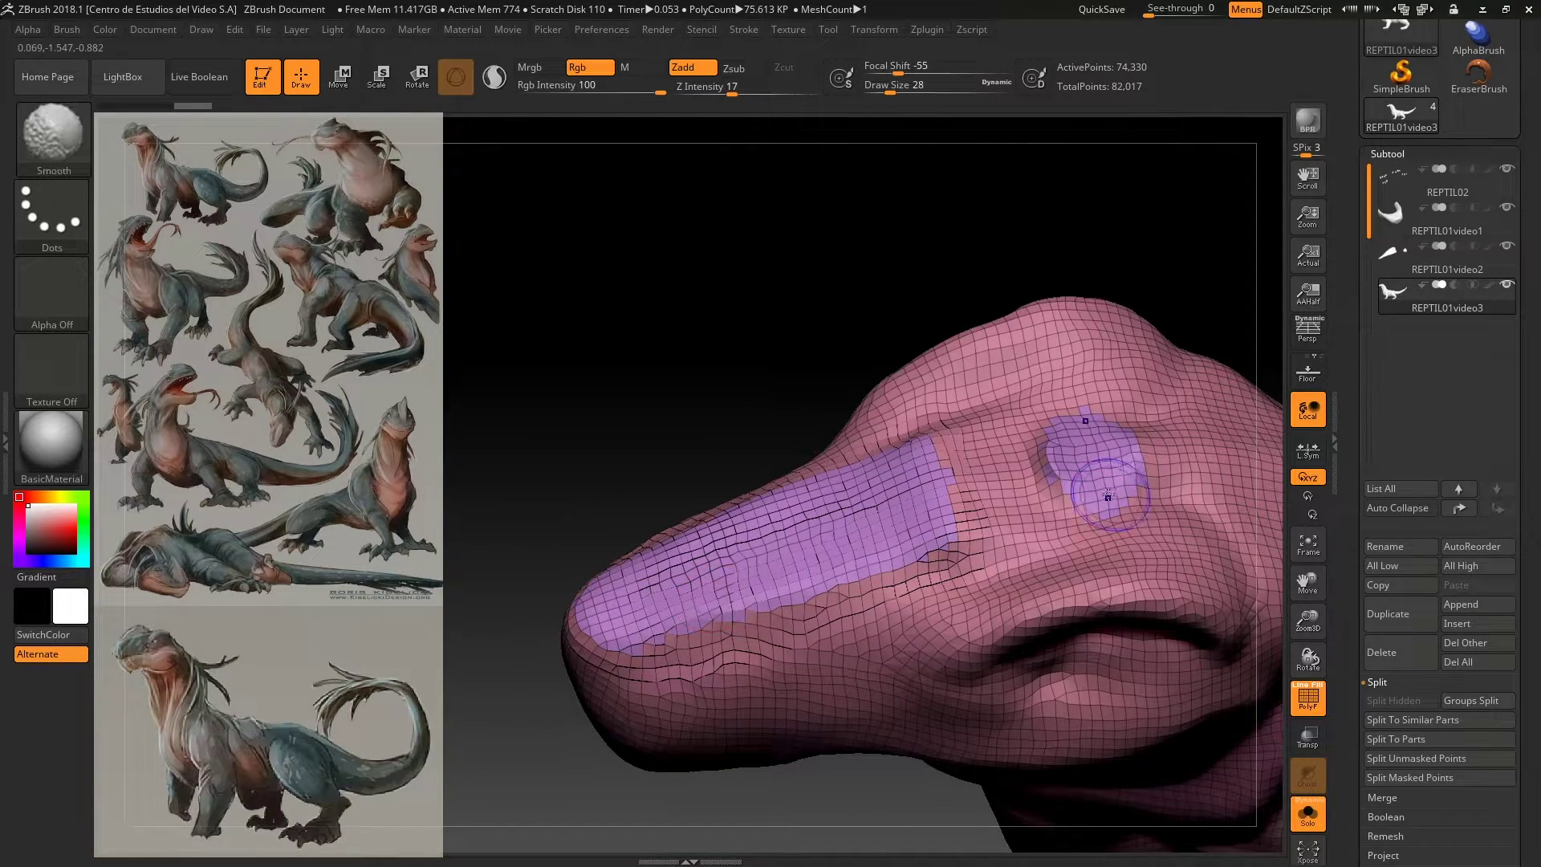
{"action": "left_click_drag", "start_coordinate": [1059, 482], "coordinate": [1124, 498], "text": "shift"}
{"action": "mouse_move", "coordinate": [632, 408]}
{"action": "left_mouse_down"}
{"action": "mouse_move", "coordinate": [550, 327]}
{"action": "mouse_move", "coordinate": [529, 337]}
{"action": "left_mouse_up"}
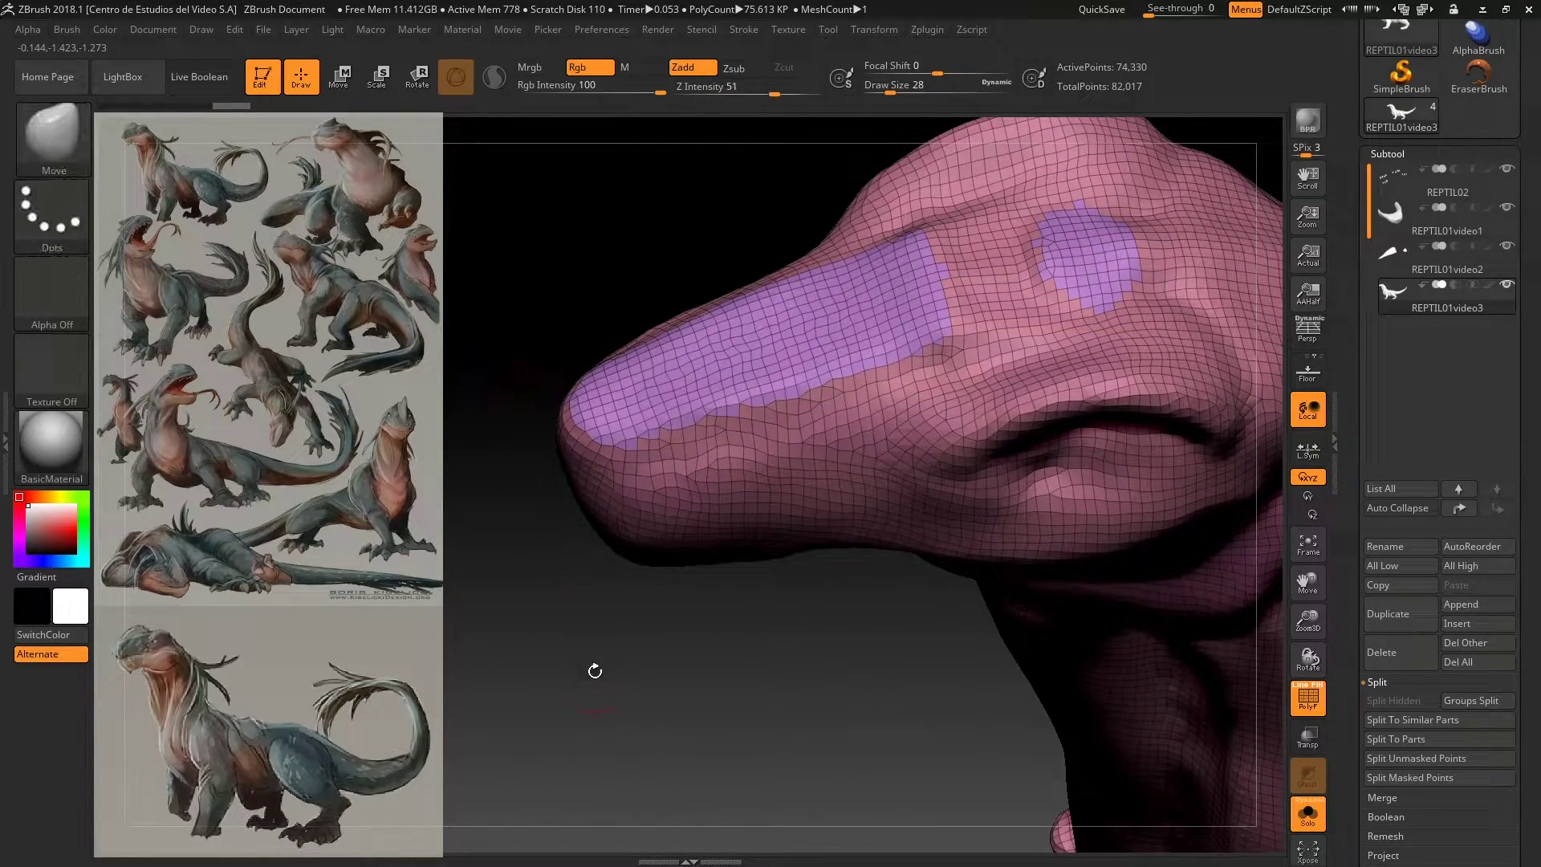
{"action": "mouse_move", "coordinate": [594, 670]}
{"action": "left_mouse_down"}
{"action": "mouse_move", "coordinate": [637, 634]}
{"action": "mouse_move", "coordinate": [613, 778]}
{"action": "mouse_move", "coordinate": [531, 548]}
{"action": "mouse_move", "coordinate": [564, 621]}
{"action": "mouse_move", "coordinate": [581, 614]}
{"action": "left_mouse_up"}
{"action": "key", "text": "ctrl+w"}
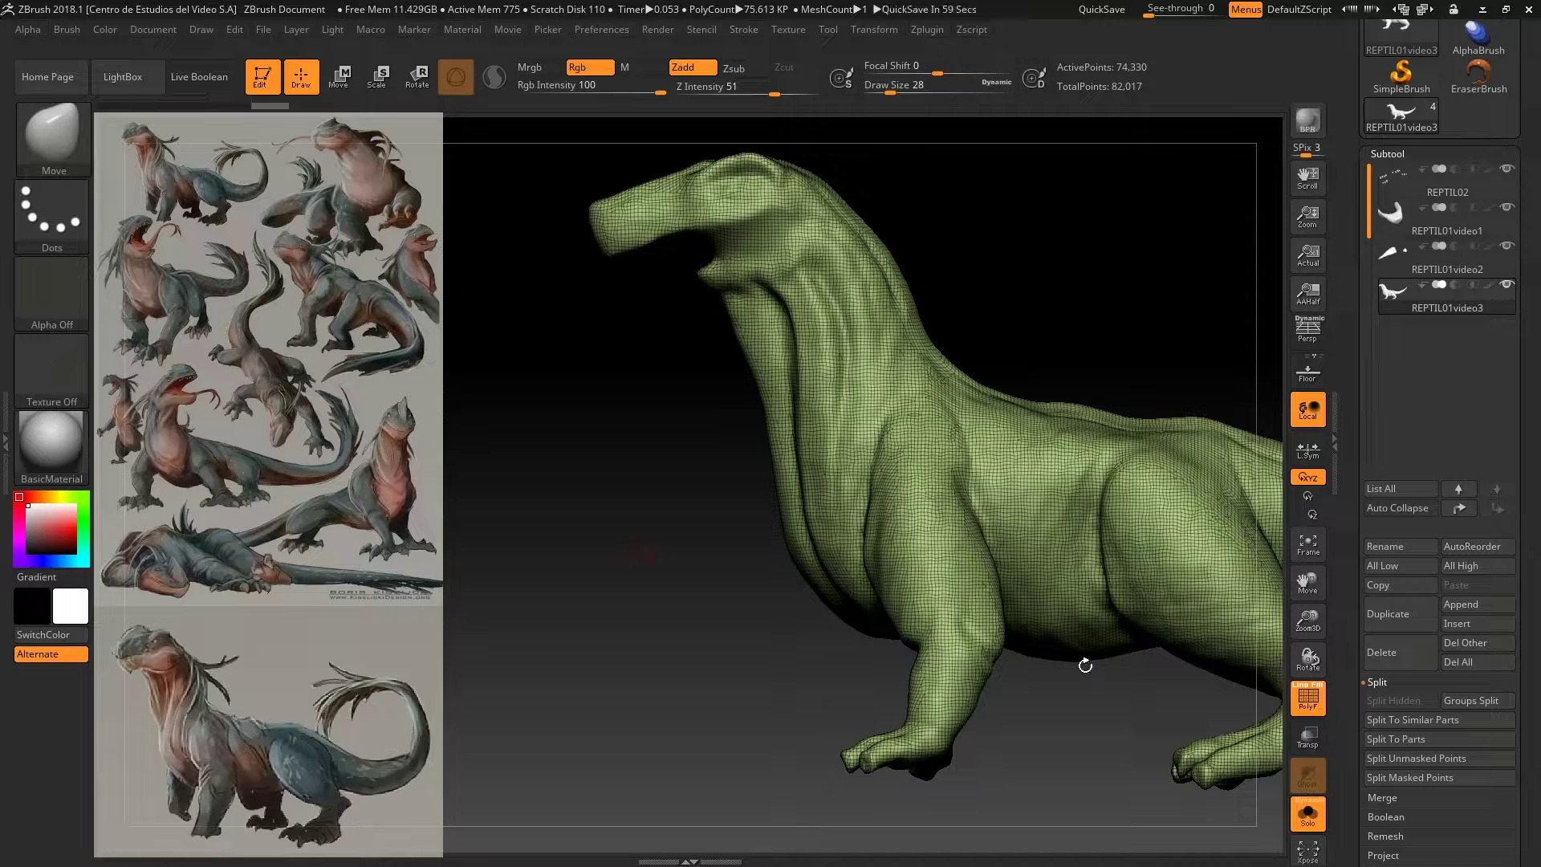
Step: Clear the mask on REPTIL01video1 and invert the mask on the REPTIL02 spike subtool
{"action": "left_click", "coordinate": [1384, 231]}
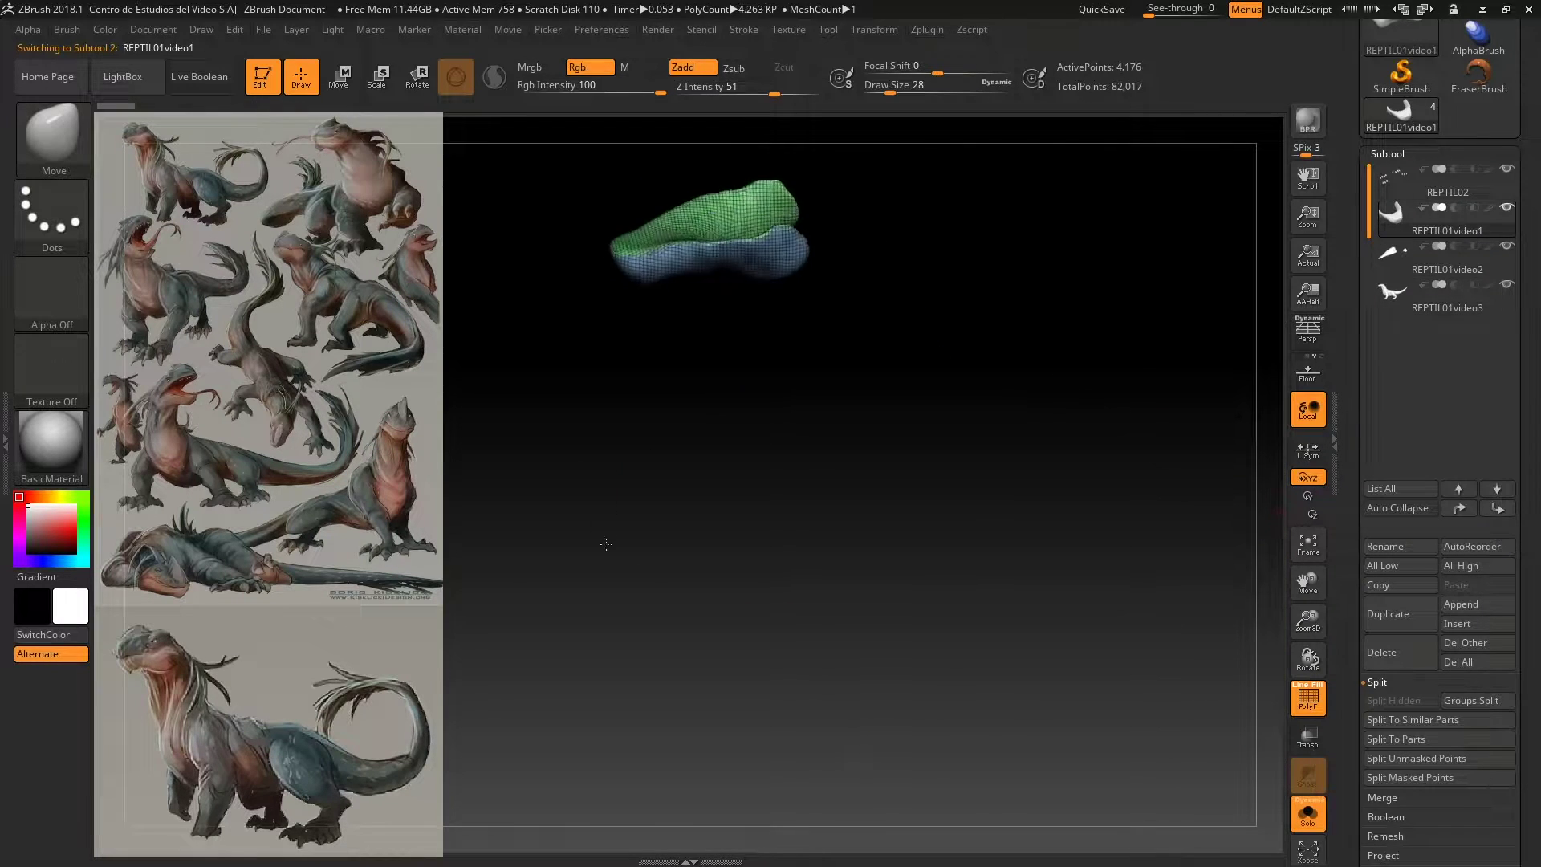
{"action": "left_click_drag", "start_coordinate": [606, 541], "coordinate": [611, 563]}
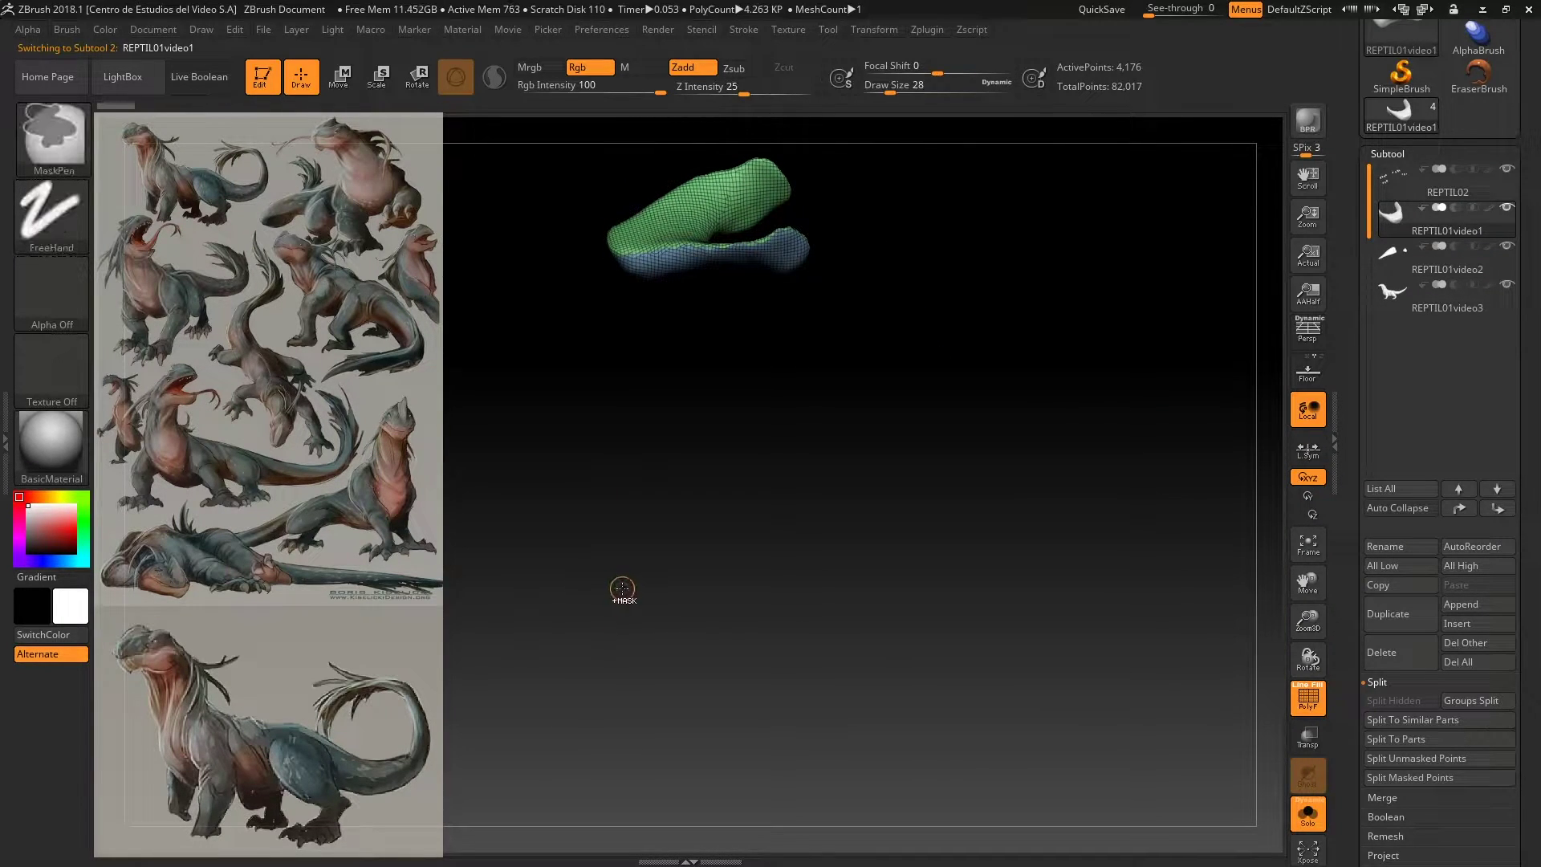
{"action": "left_click", "coordinate": [621, 591], "text": "ctrl"}
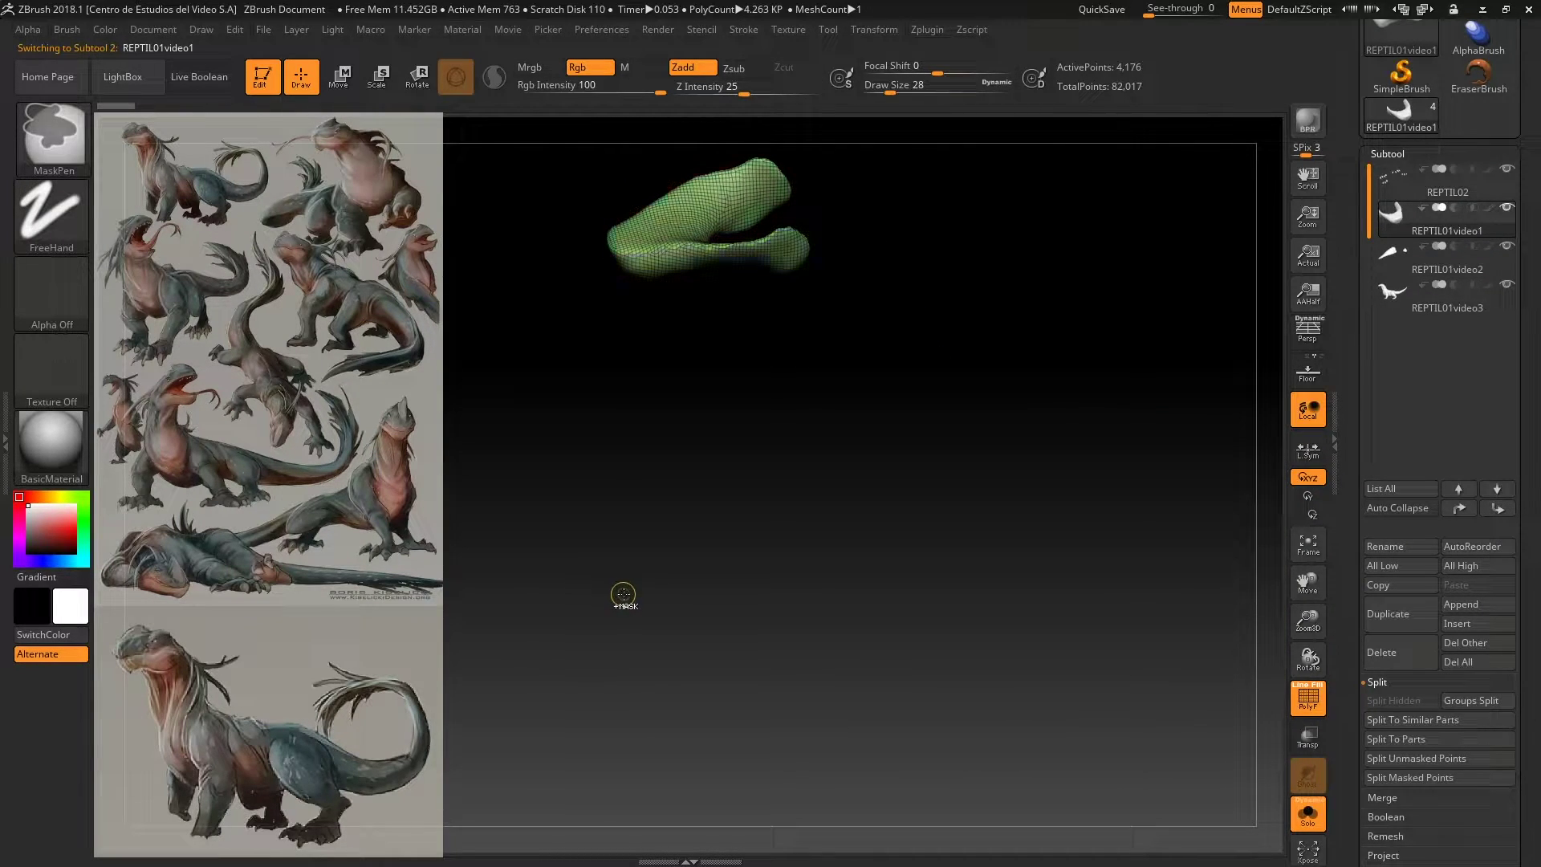
{"action": "left_click", "coordinate": [1398, 182]}
{"action": "left_click", "coordinate": [615, 587], "text": "ctrl"}
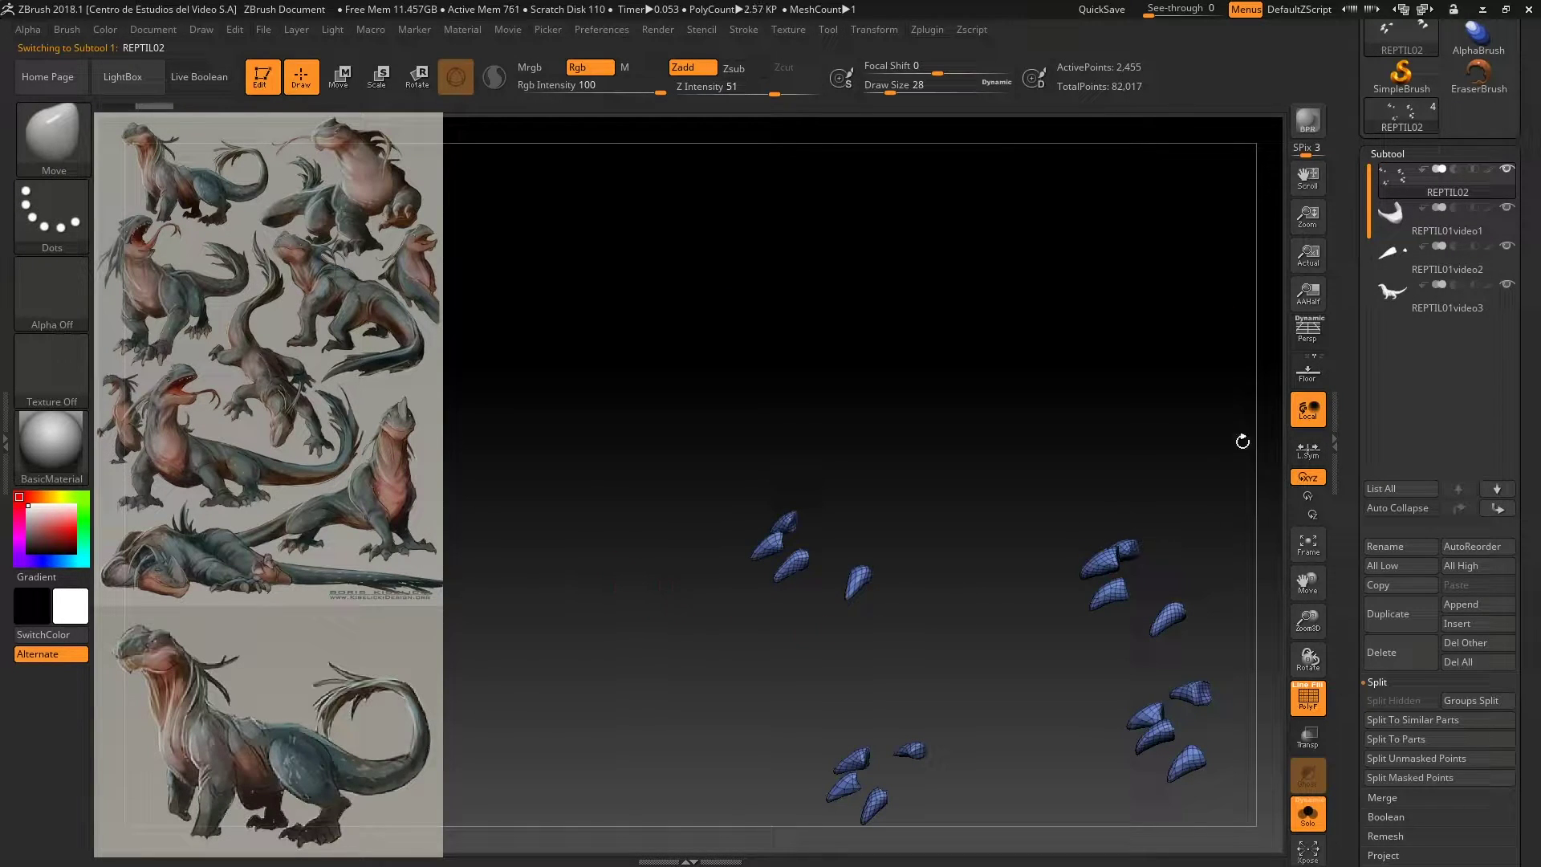
Step: Mask and centre the small snout crest pieces, then return to the REPTIL01video3 body
{"action": "left_click", "coordinate": [1386, 263]}
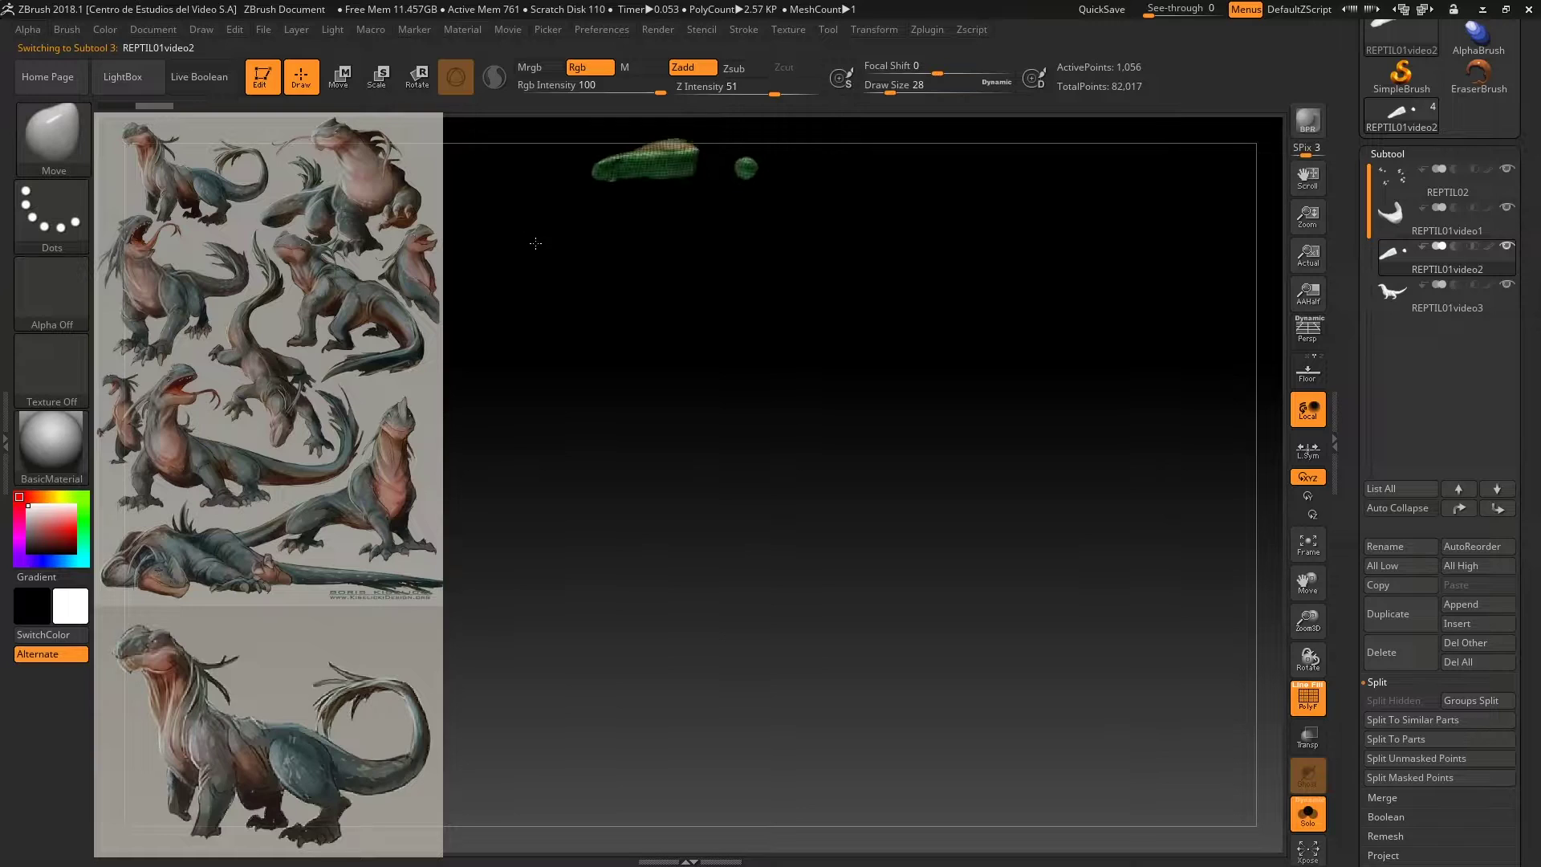
{"action": "left_click_drag", "start_coordinate": [536, 371], "coordinate": [579, 322]}
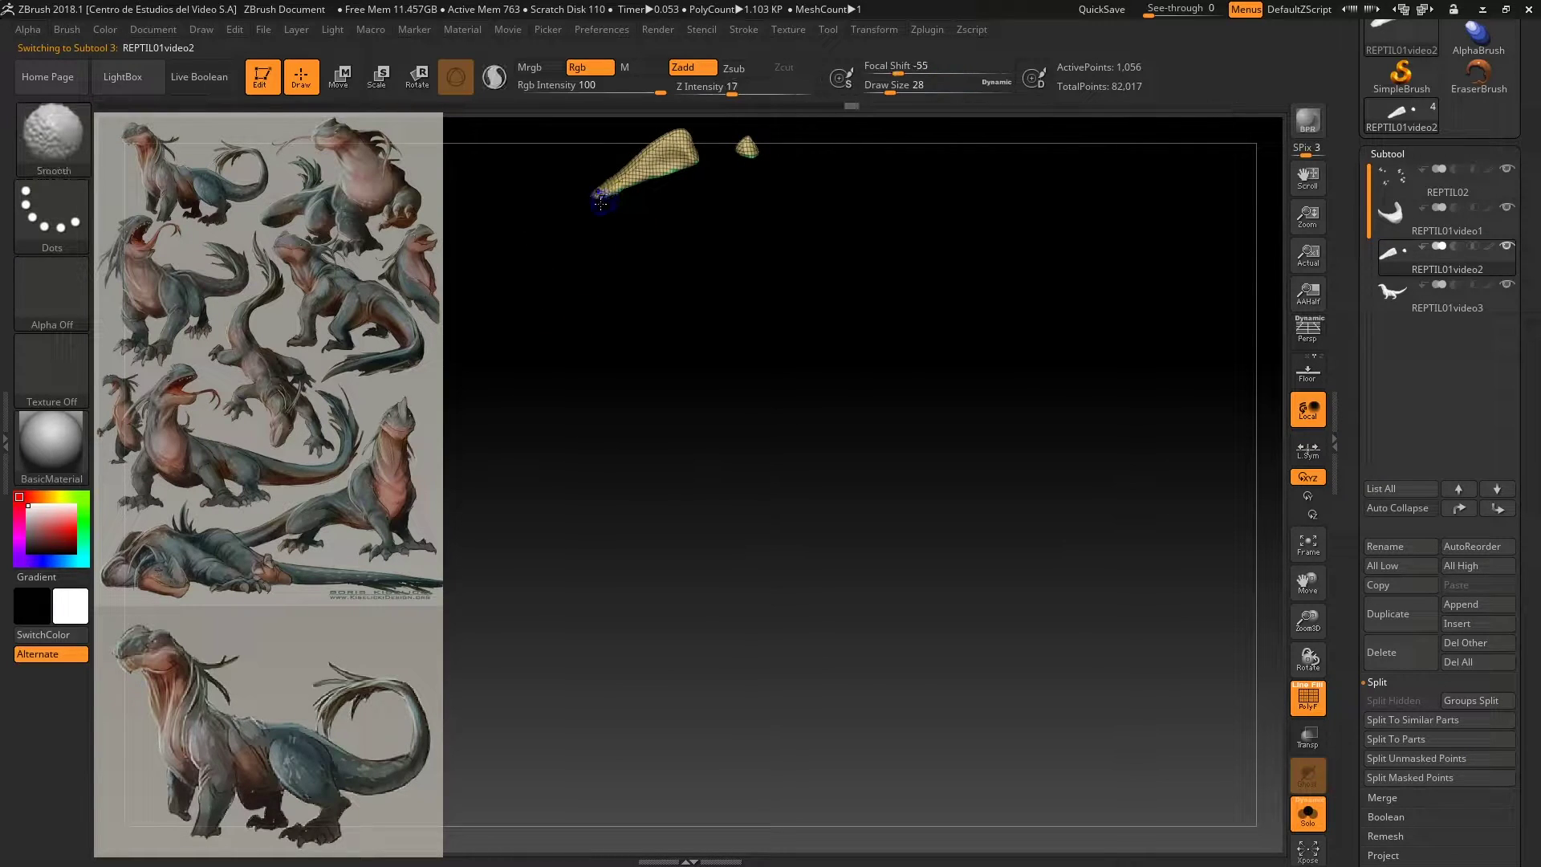
{"action": "left_click", "coordinate": [666, 437], "text": "ctrl"}
{"action": "left_click_drag", "start_coordinate": [683, 347], "coordinate": [744, 456], "text": "ctrl"}
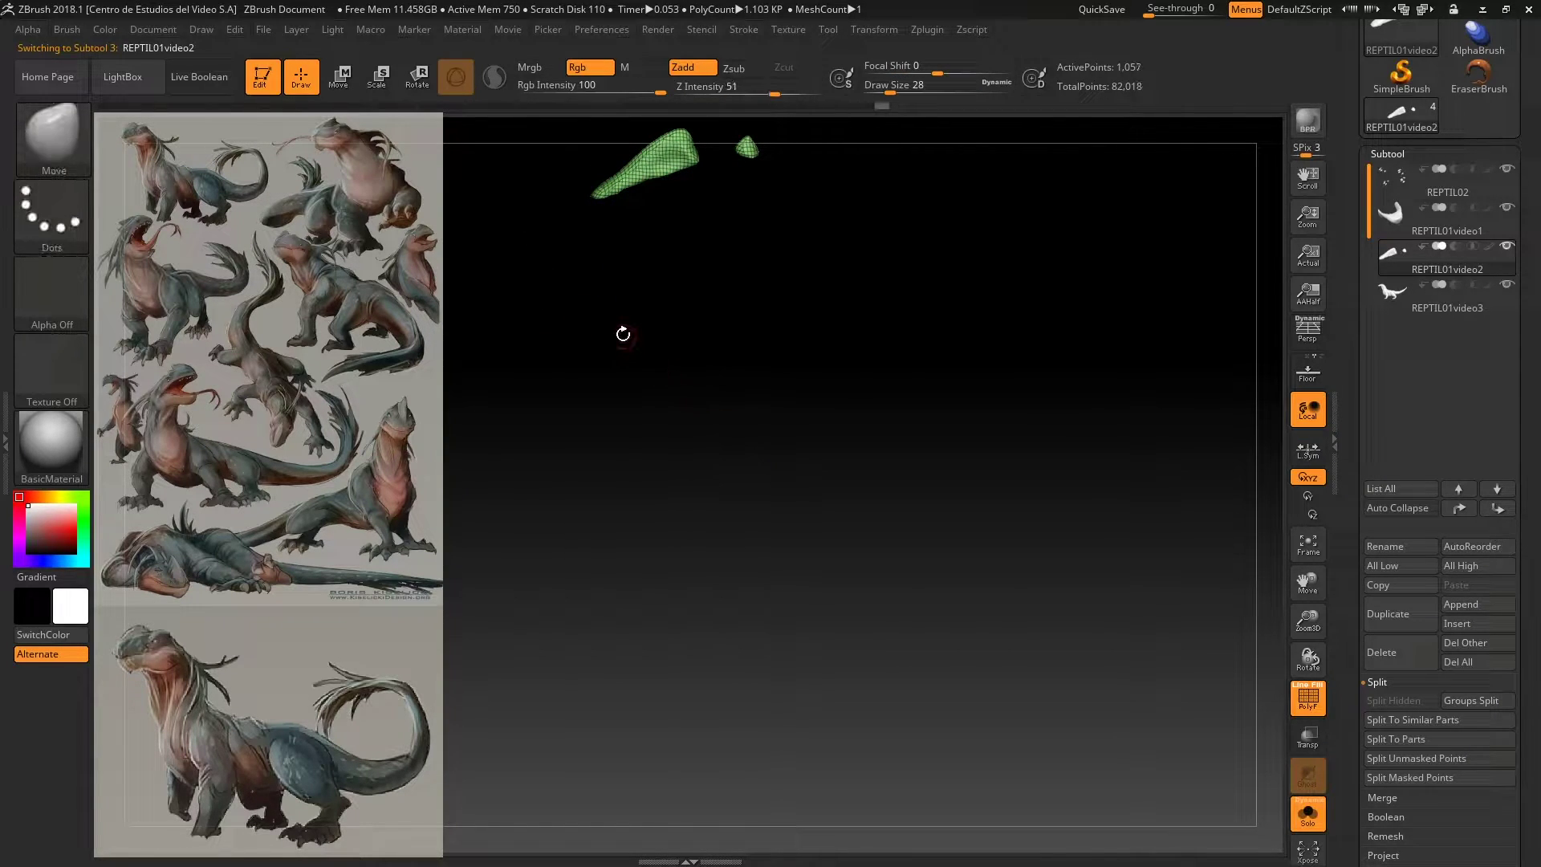
{"action": "mouse_move", "coordinate": [623, 334]}
{"action": "left_mouse_down", "text": "alt"}
{"action": "mouse_move", "coordinate": [754, 592]}
{"action": "mouse_move", "coordinate": [722, 386]}
{"action": "mouse_move", "coordinate": [749, 470]}
{"action": "mouse_move", "coordinate": [791, 454]}
{"action": "left_mouse_up", "text": "alt"}
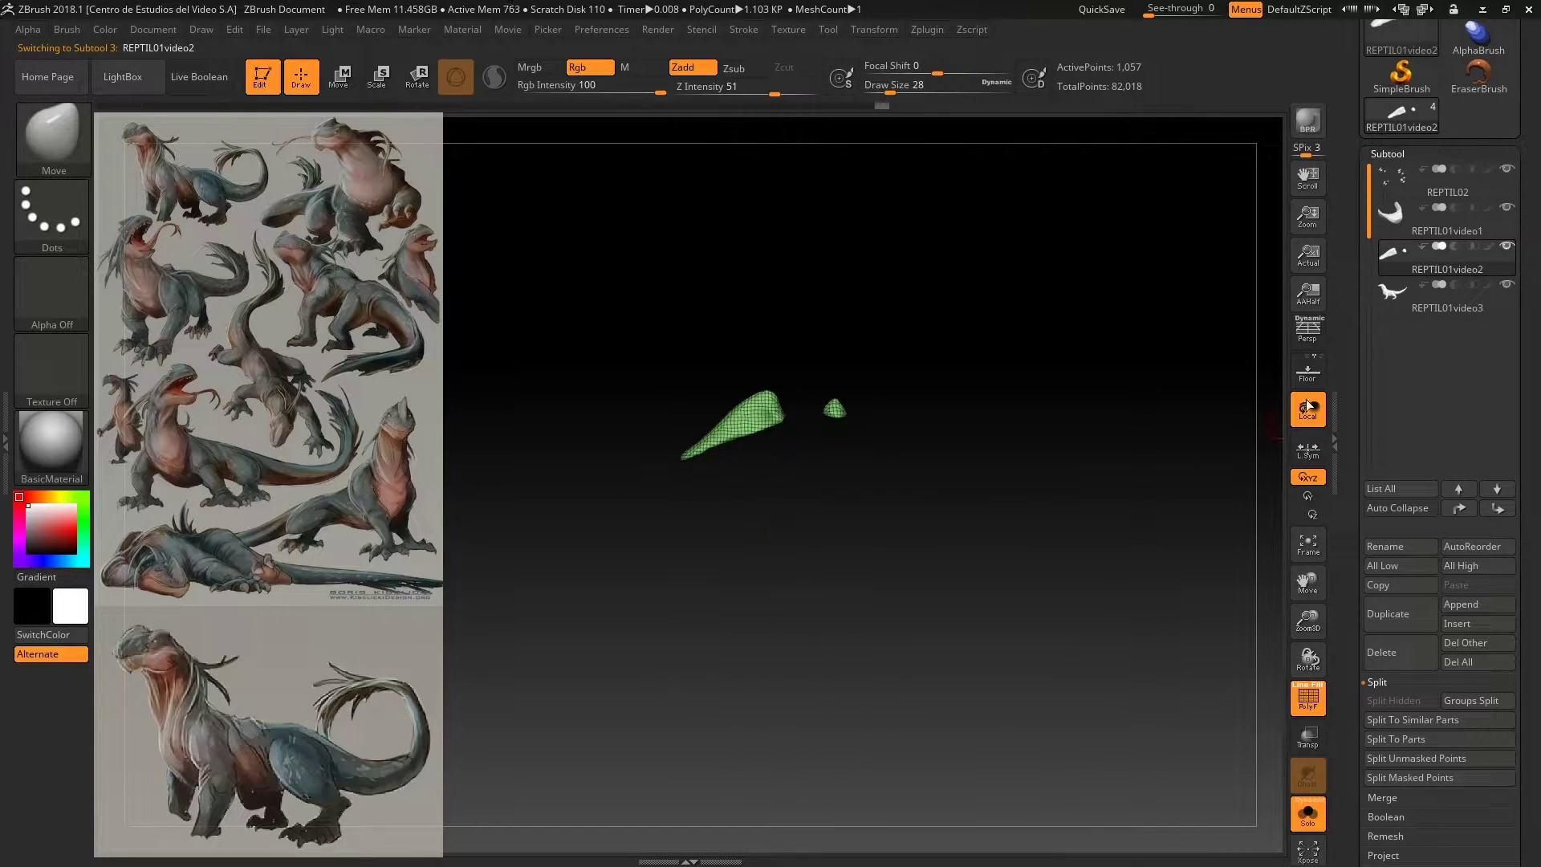
{"action": "left_click", "coordinate": [1404, 310]}
Step: Turn off Solo and the wireframe so the jaw and crest pieces show with the body in grey
{"action": "left_click_drag", "start_coordinate": [1052, 333], "coordinate": [1168, 376]}
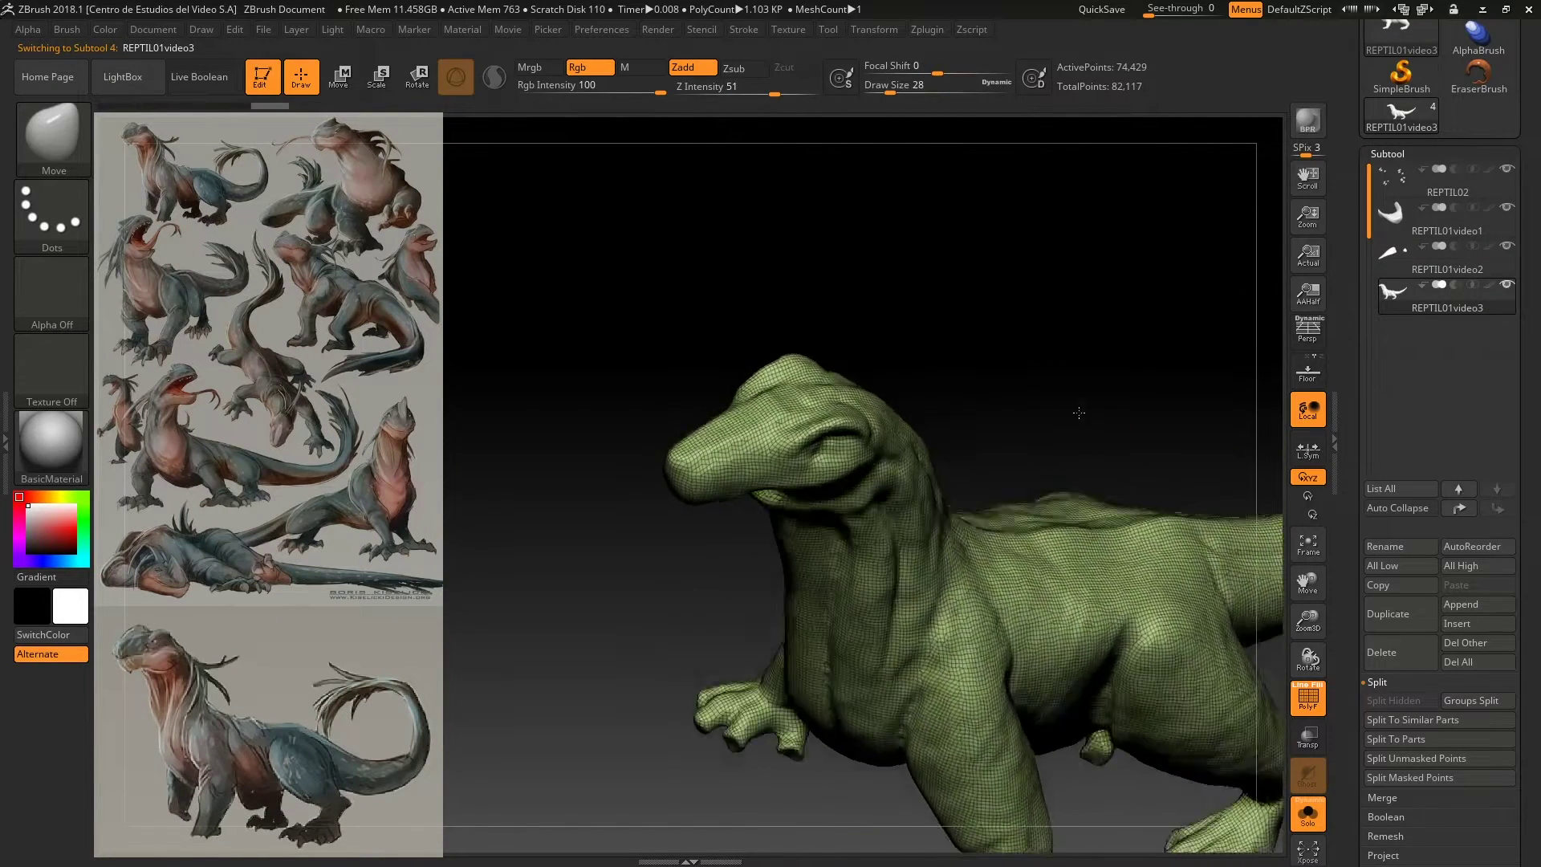
{"action": "left_click", "coordinate": [1305, 816]}
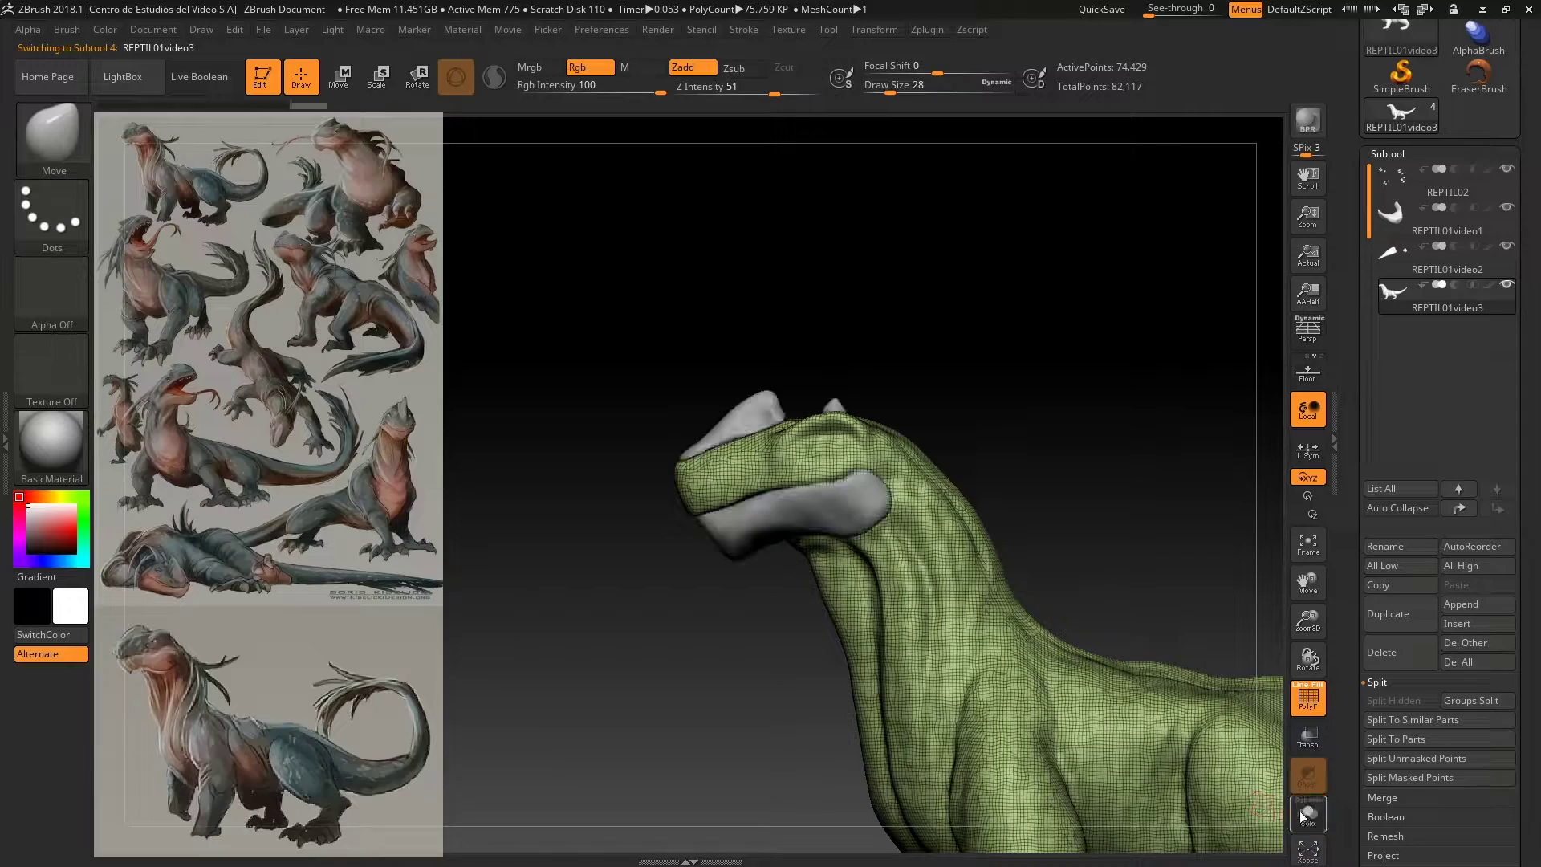
{"action": "left_click_drag", "start_coordinate": [502, 544], "coordinate": [538, 556], "text": "shift"}
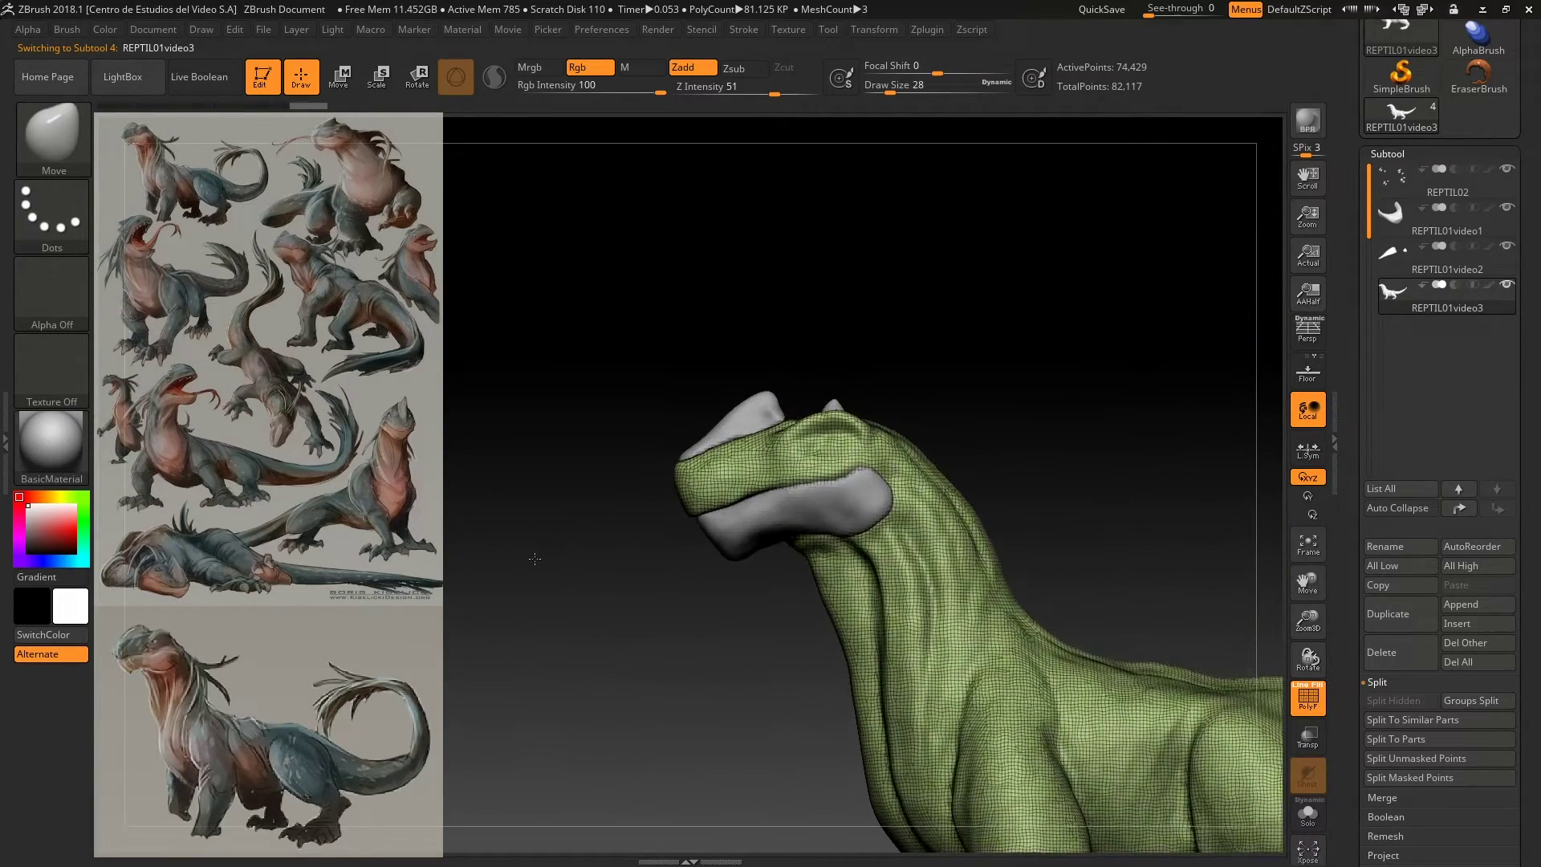
{"action": "left_click", "coordinate": [1306, 692]}
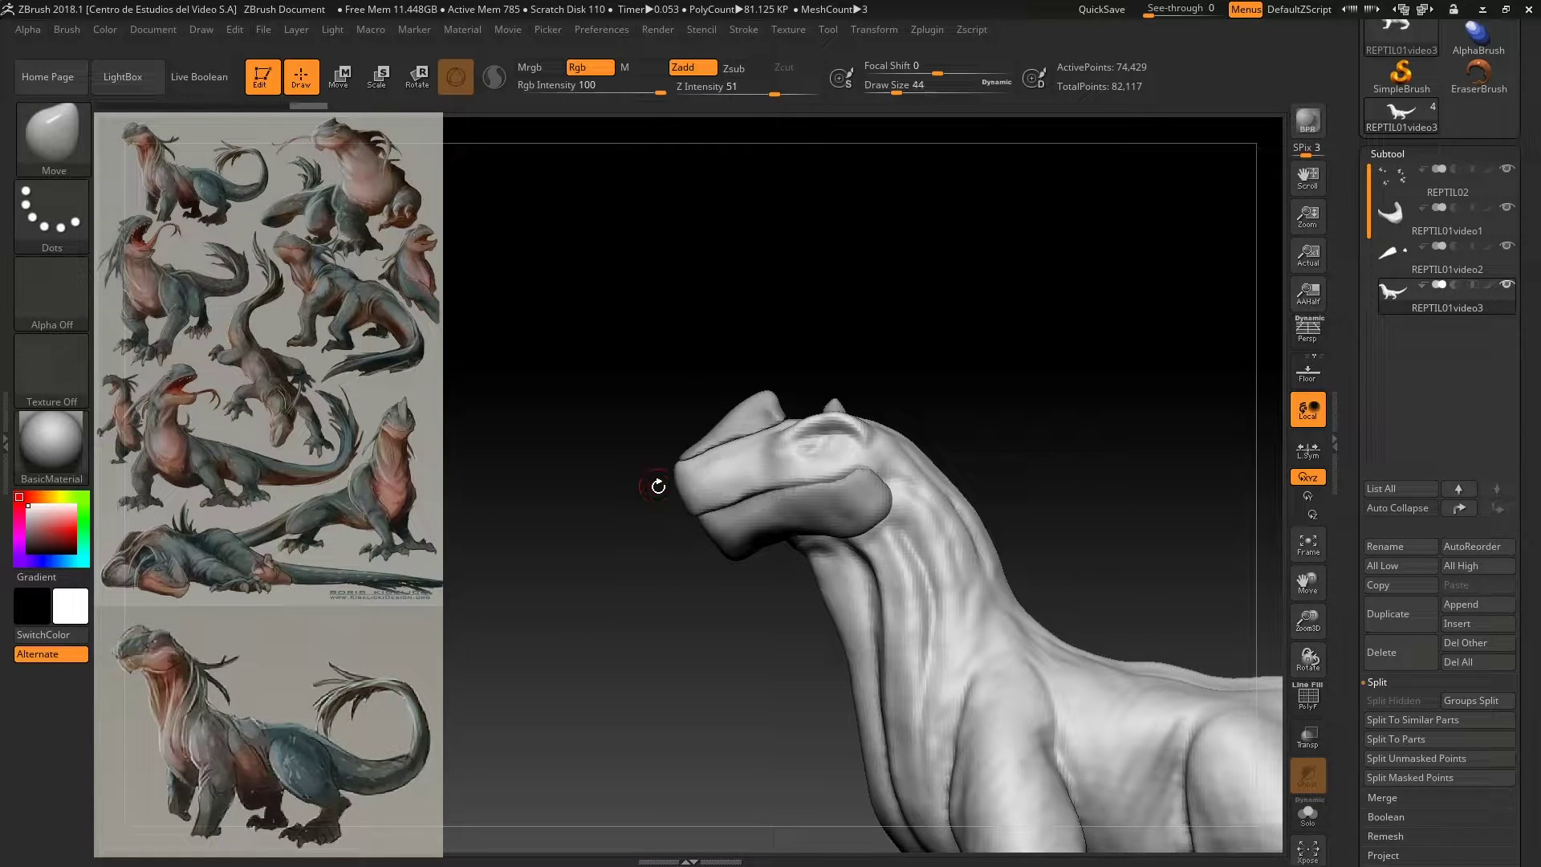
{"action": "left_click", "coordinate": [1392, 257]}
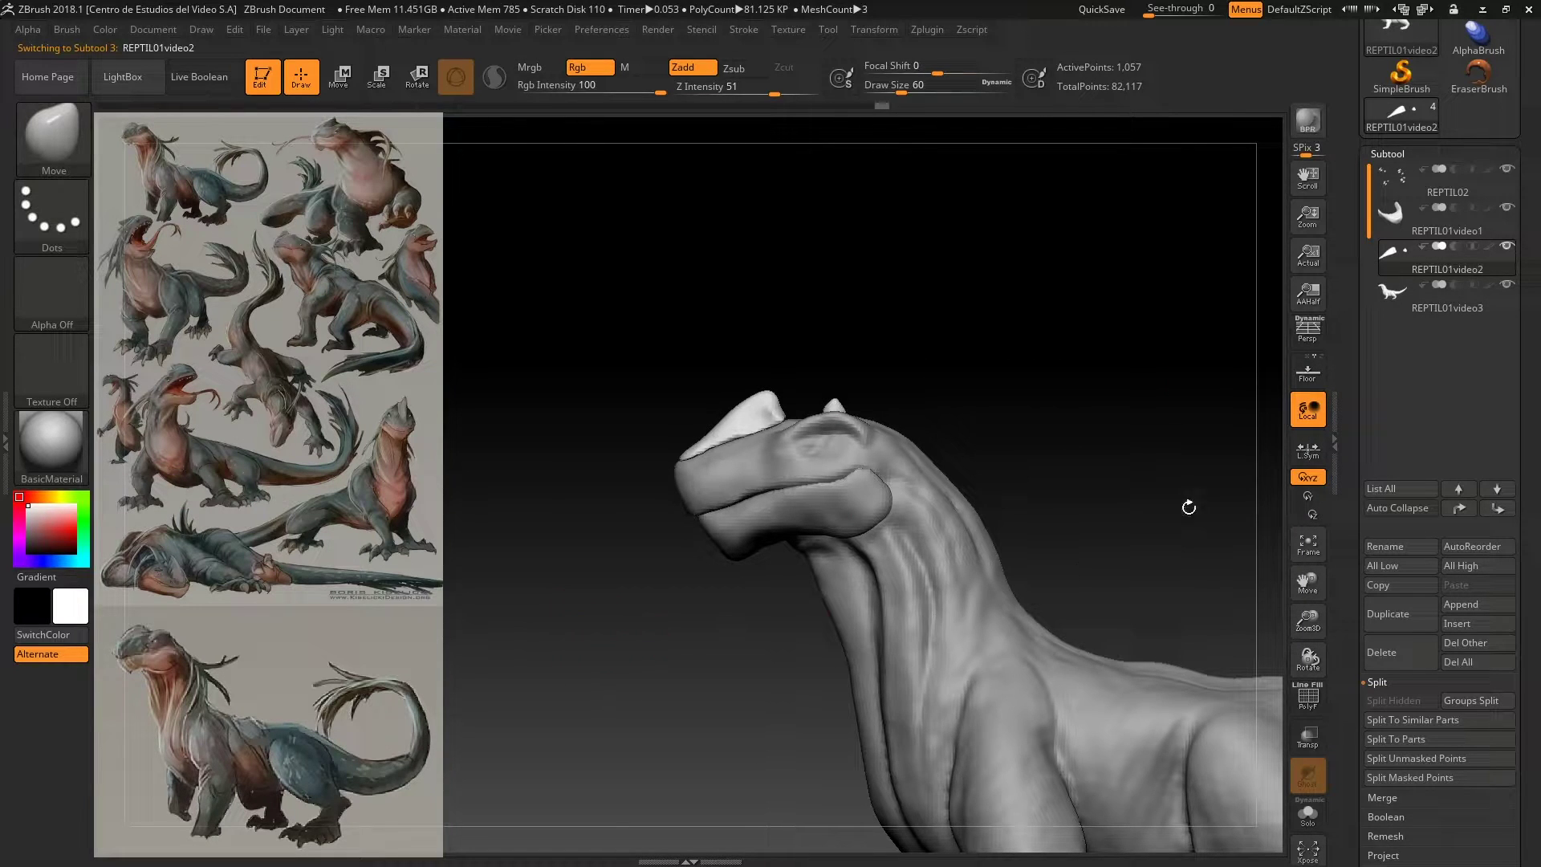
{"action": "left_click", "coordinate": [1407, 303]}
Step: Reshape the snout ridge with an enlarged Move brush and review the model from several angles
{"action": "right_click_drag", "start_coordinate": [583, 578], "coordinate": [683, 464], "text": "ctrl"}
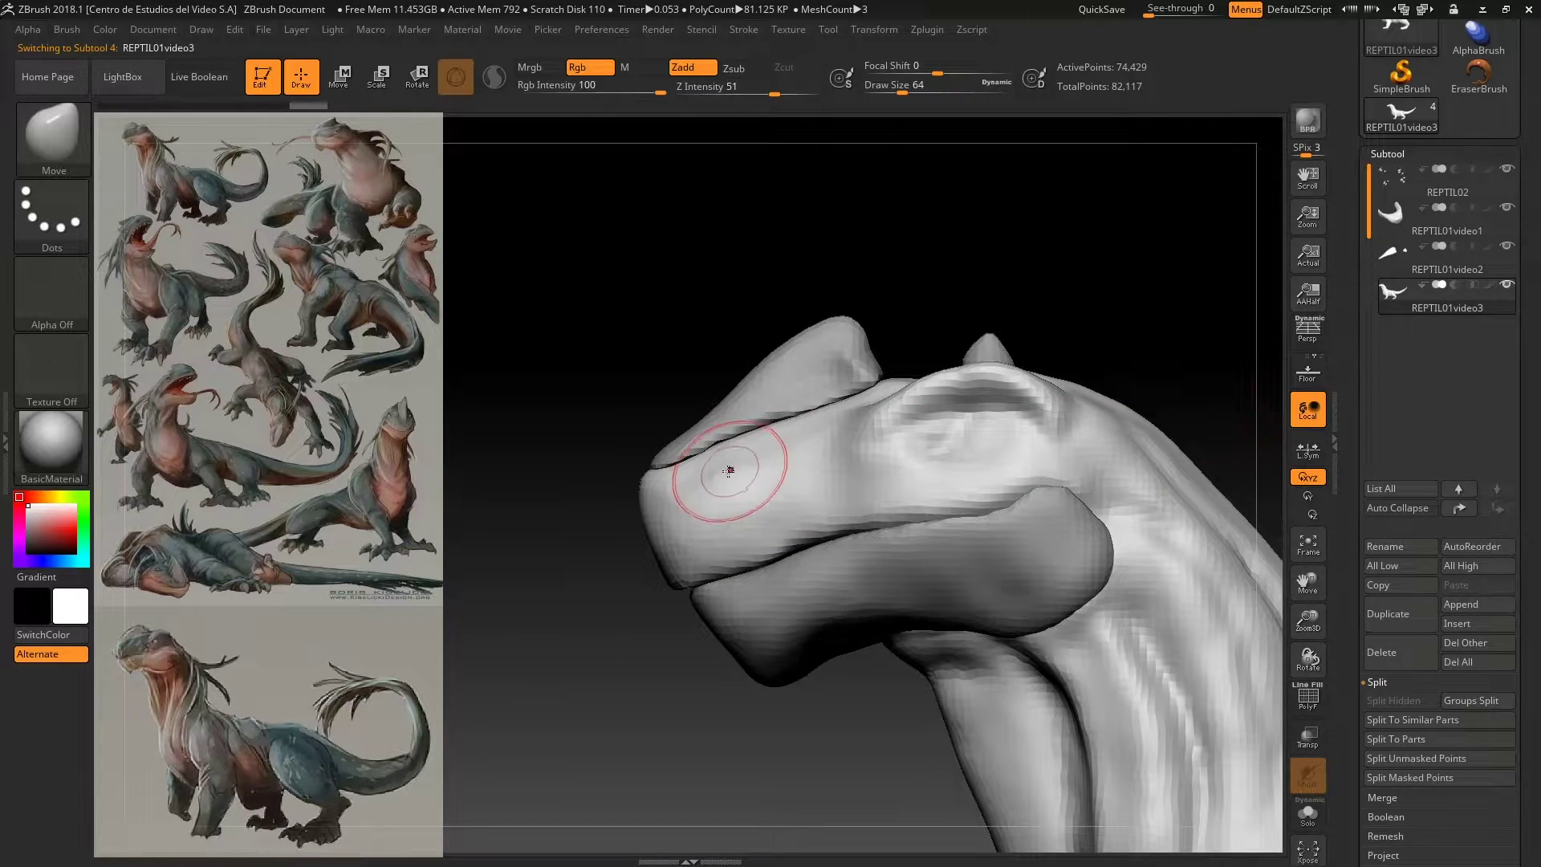
{"action": "key", "text": "bracketright"}
{"action": "key", "text": "bracketright"}
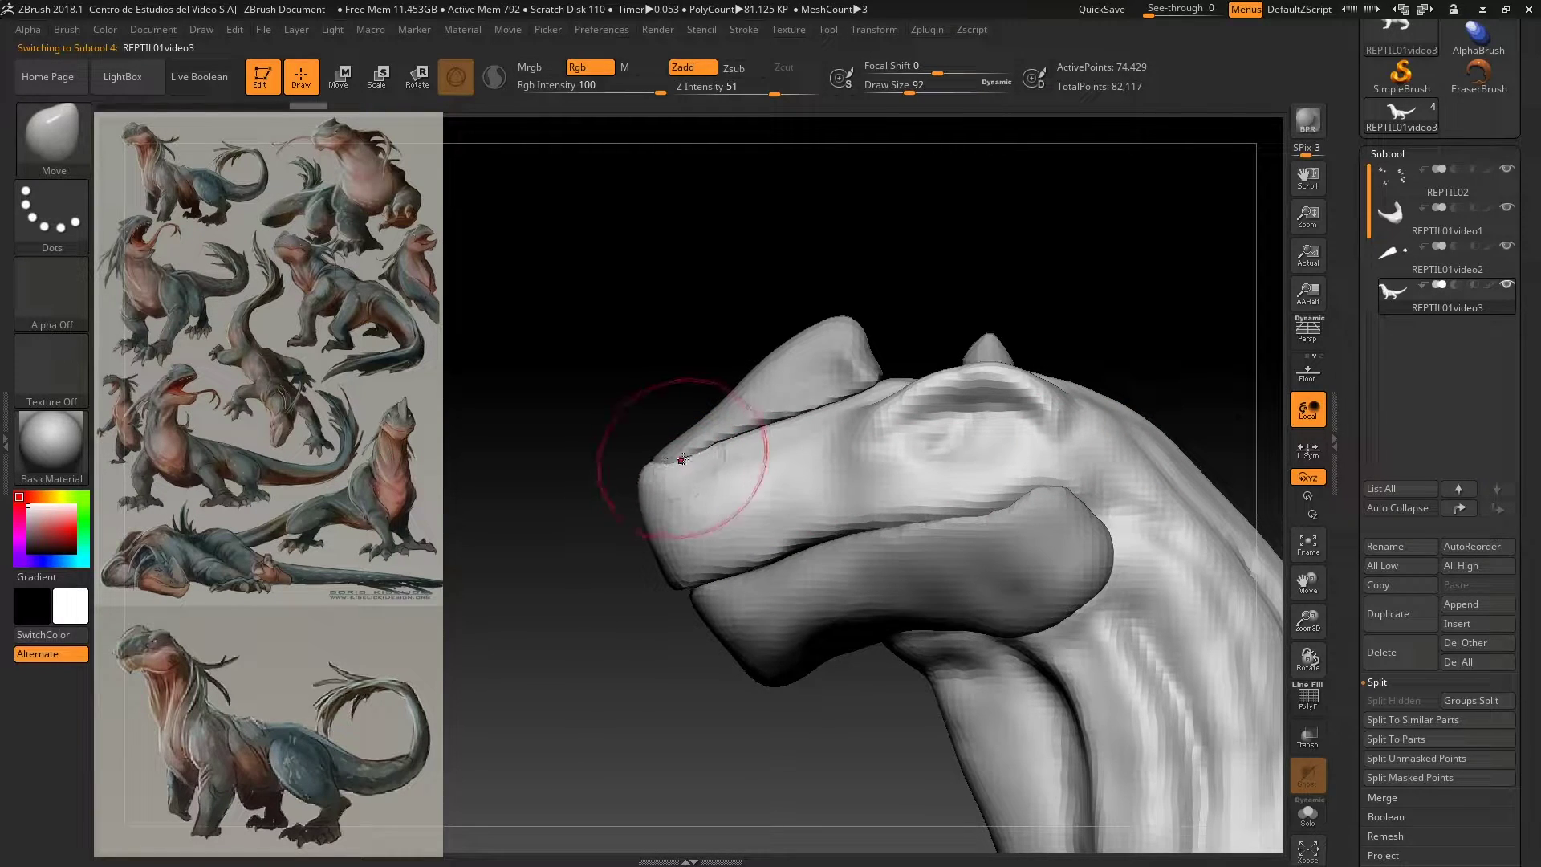
{"action": "left_click_drag", "start_coordinate": [695, 459], "coordinate": [936, 361]}
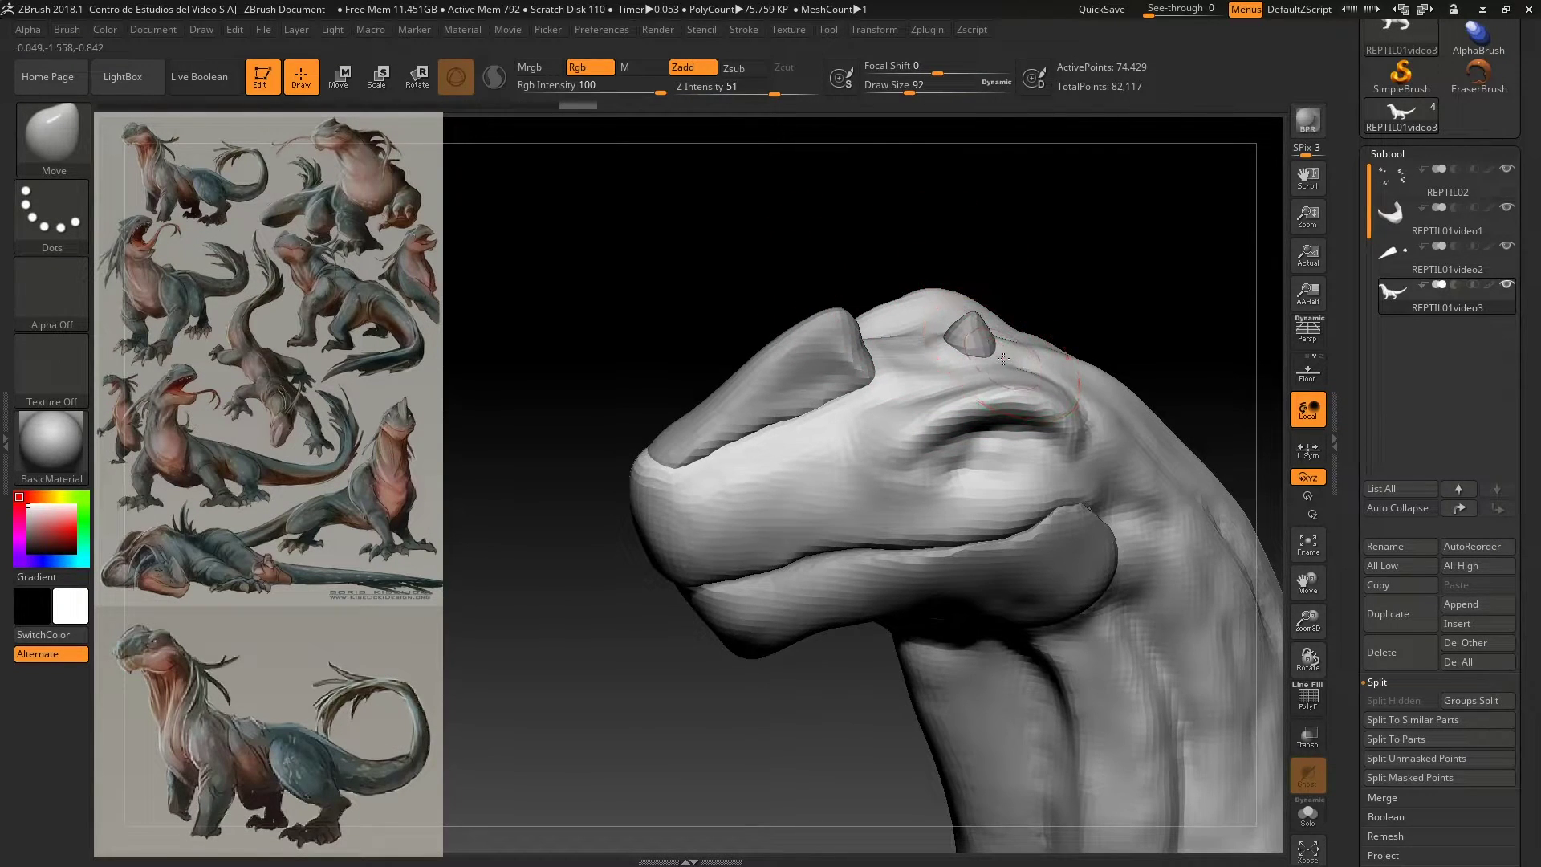
{"action": "left_click_drag", "start_coordinate": [730, 293], "coordinate": [550, 222]}
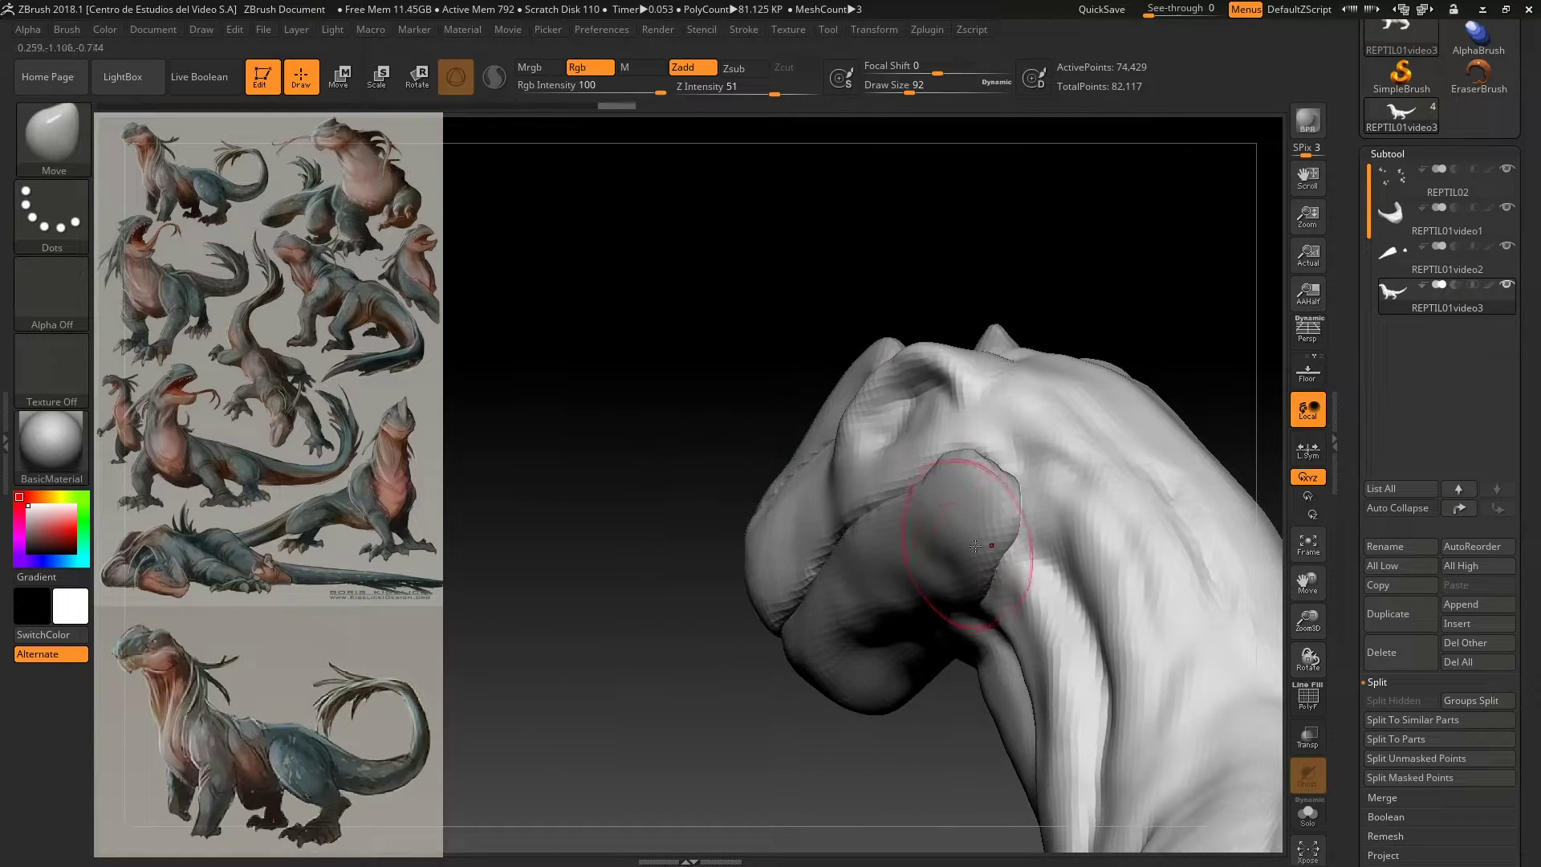
{"action": "key", "text": "ctrl+z"}
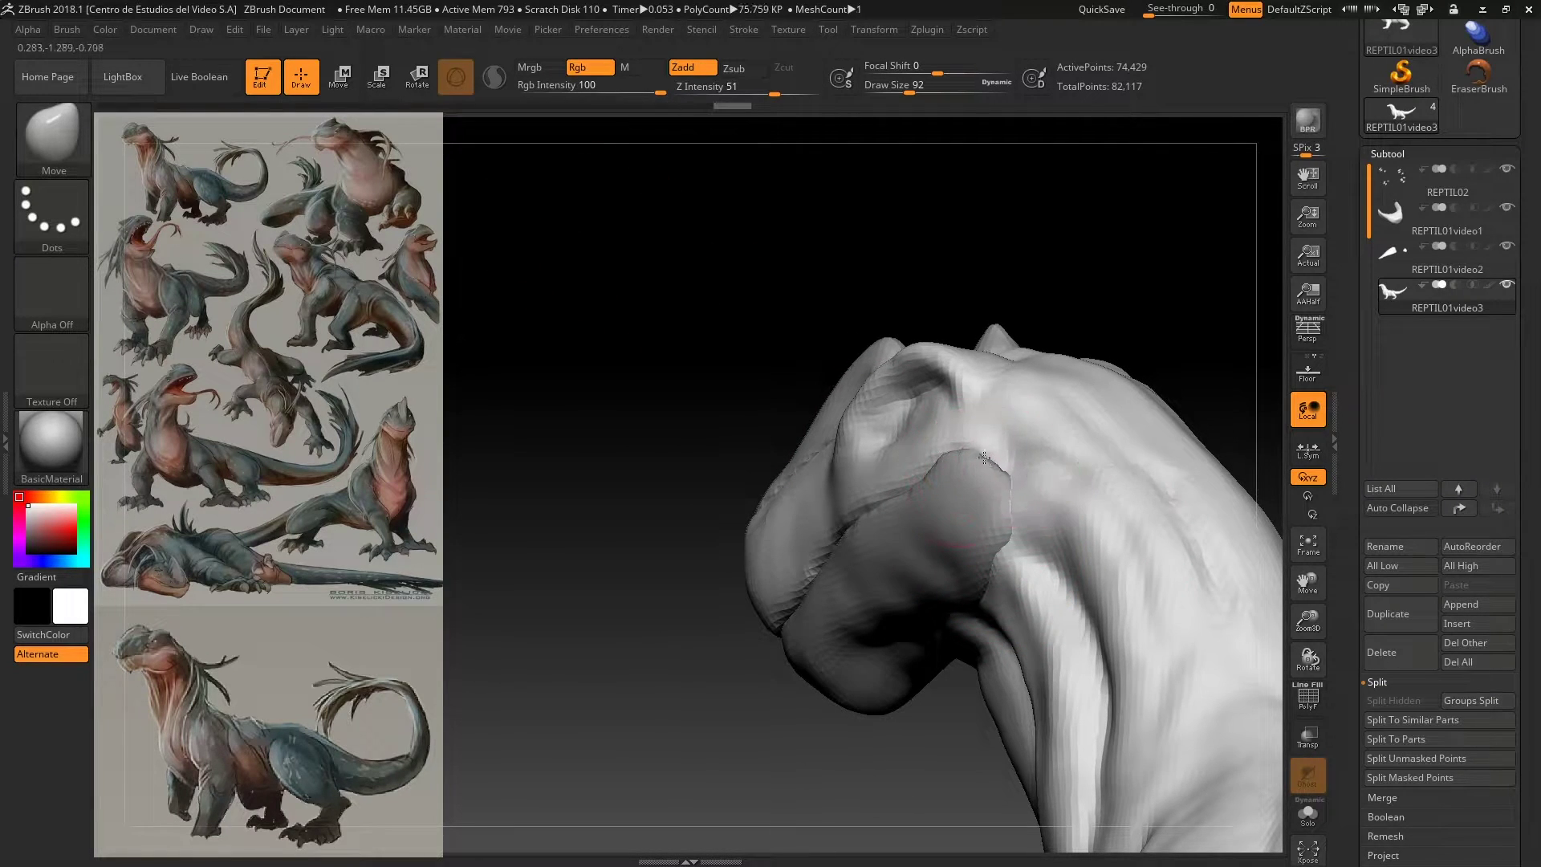
{"action": "left_click_drag", "start_coordinate": [772, 762], "coordinate": [912, 626]}
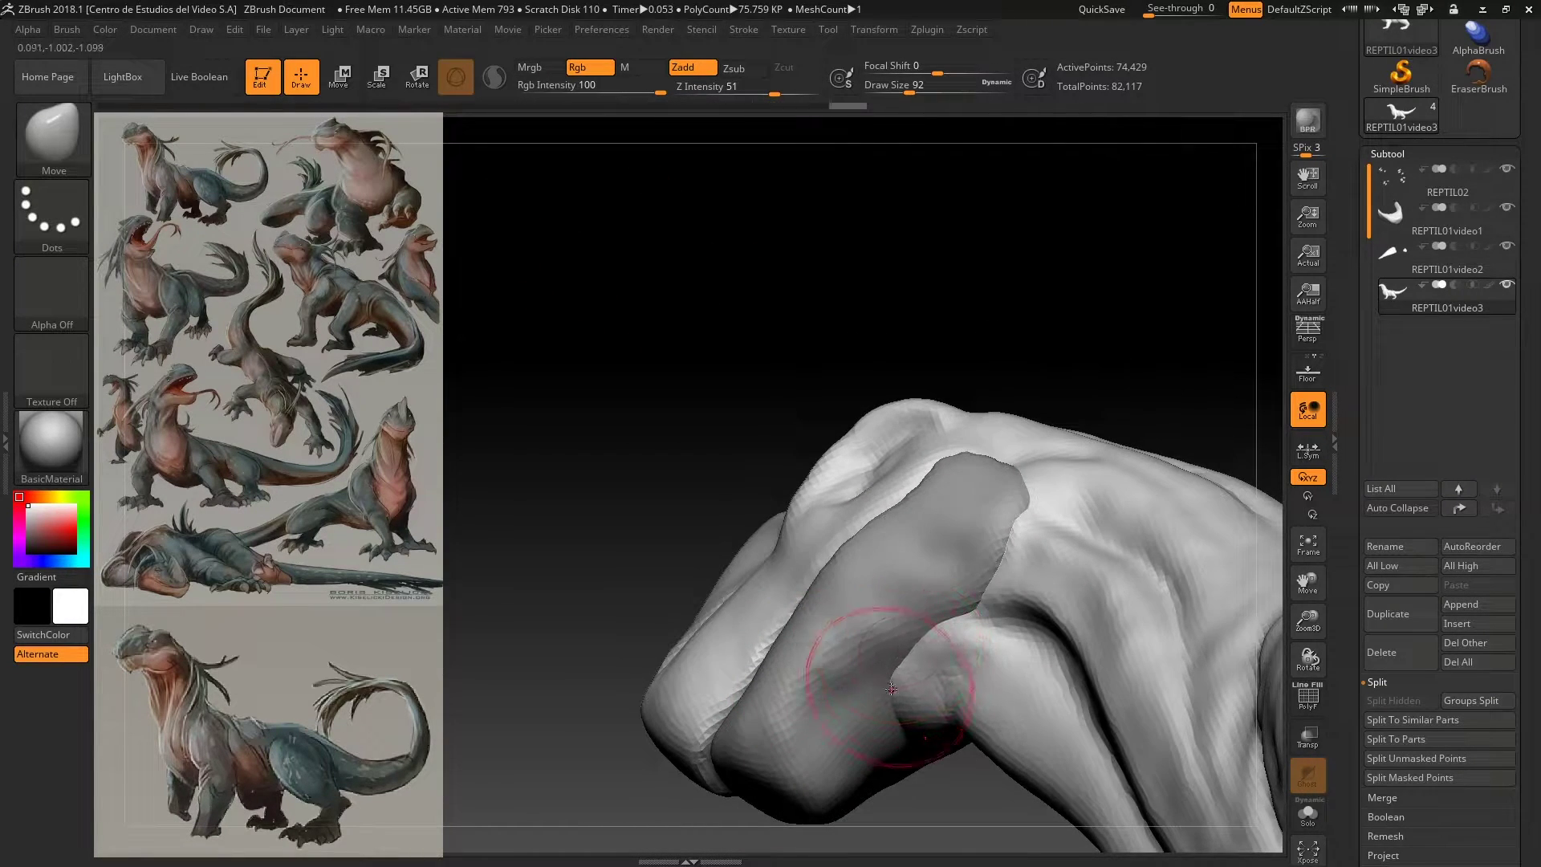
{"action": "key", "text": "ctrl+shift+z"}
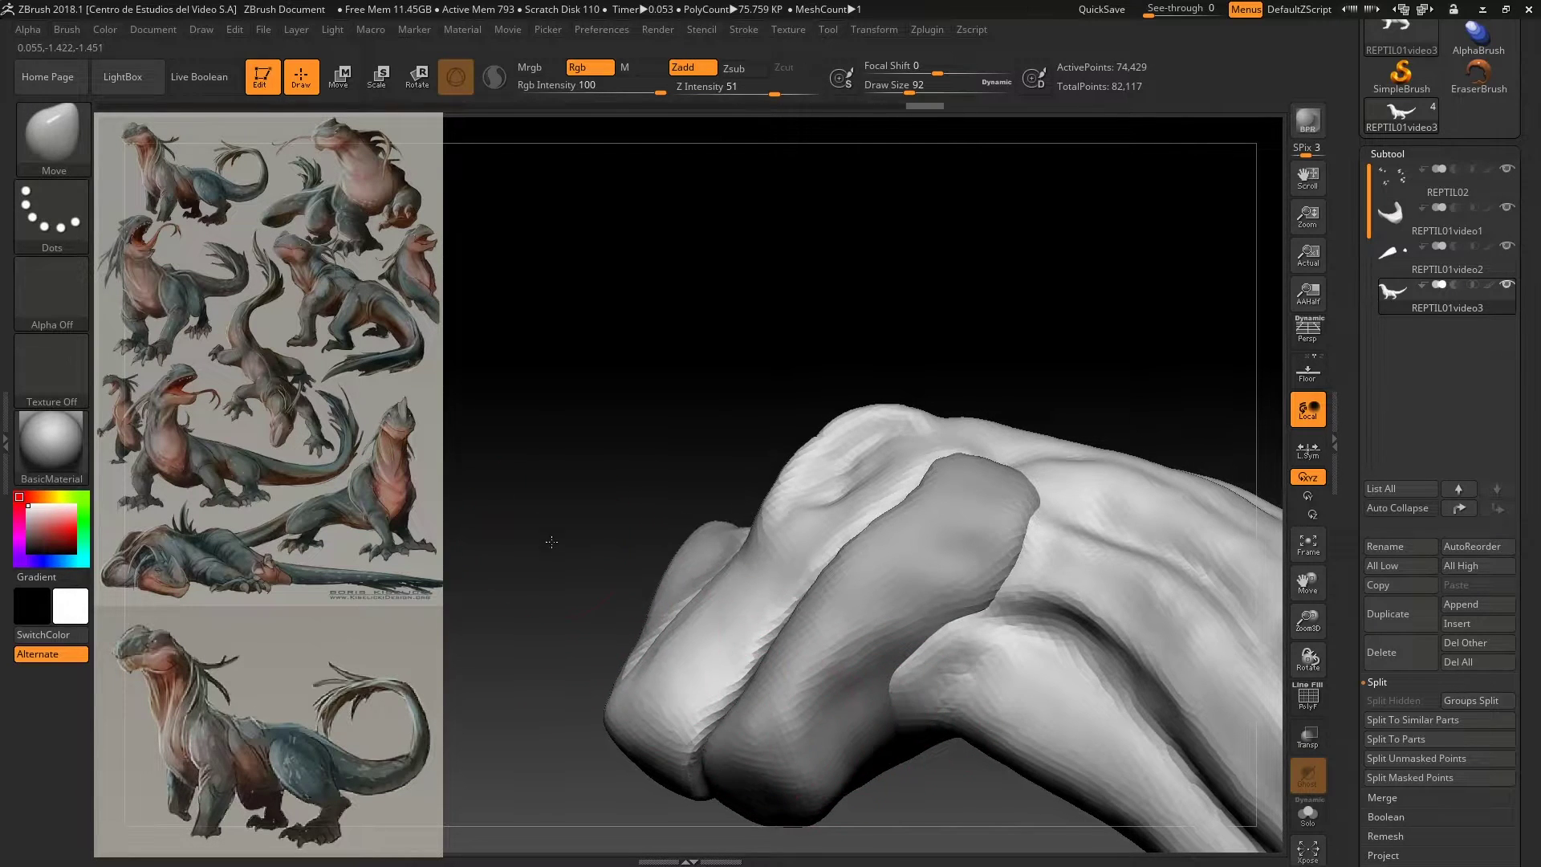
{"action": "mouse_move", "coordinate": [554, 537]}
{"action": "left_mouse_down", "text": "shift"}
{"action": "mouse_move", "coordinate": [582, 669]}
{"action": "mouse_move", "coordinate": [472, 452]}
{"action": "left_mouse_up", "text": "shift"}
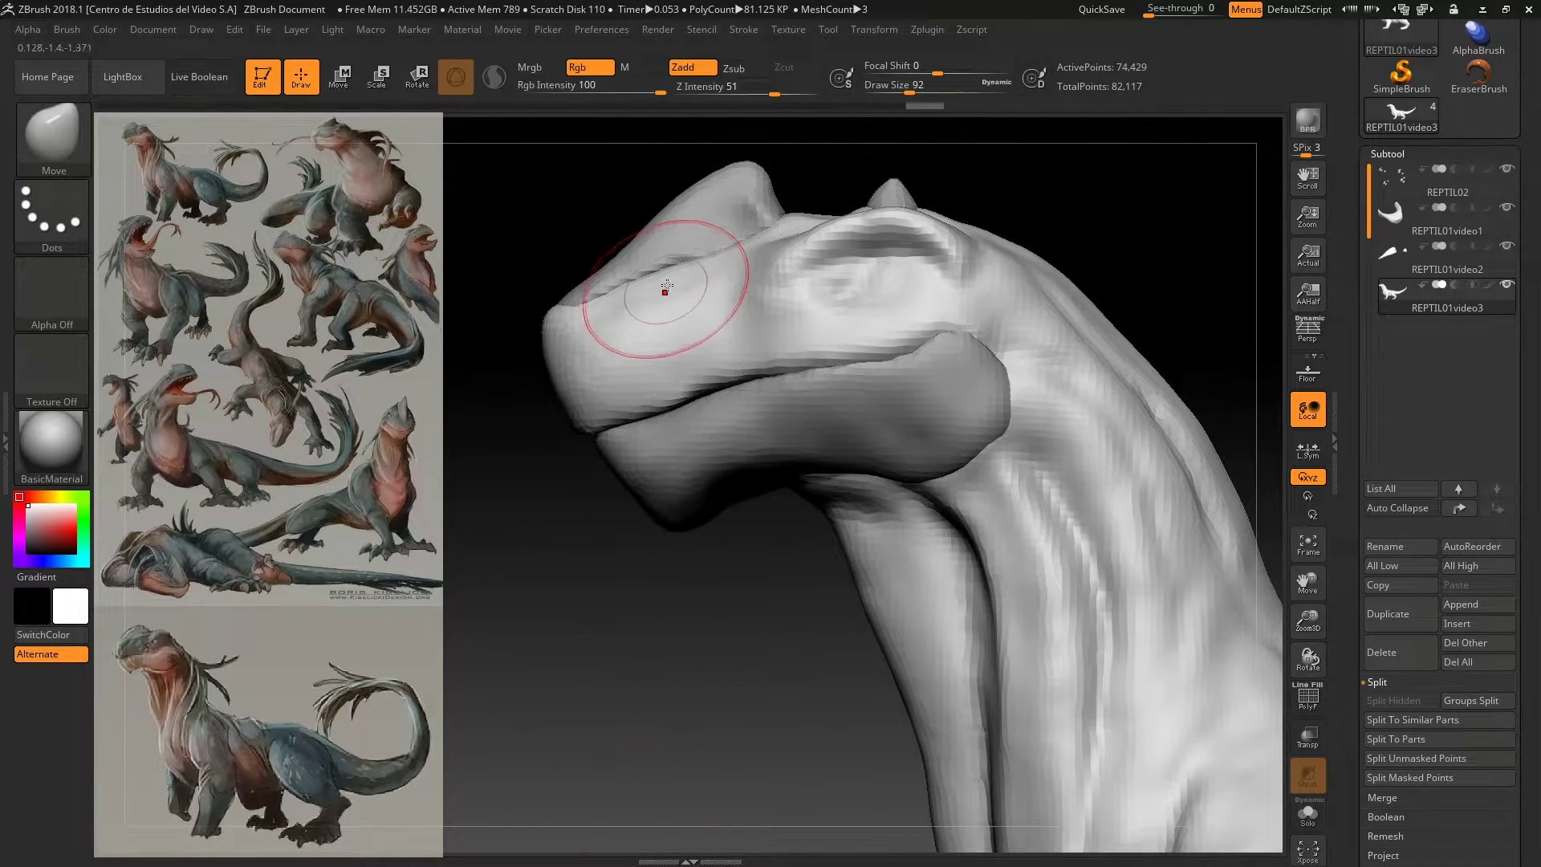
{"action": "left_click_drag", "start_coordinate": [695, 726], "coordinate": [591, 441], "text": "alt"}
{"action": "mouse_move", "coordinate": [635, 762]}
{"action": "left_mouse_down", "text": "alt"}
{"action": "mouse_move", "coordinate": [603, 460]}
{"action": "mouse_move", "coordinate": [614, 473]}
{"action": "left_mouse_up", "text": "alt"}
{"action": "mouse_move", "coordinate": [767, 576]}
{"action": "left_mouse_down"}
{"action": "mouse_move", "coordinate": [689, 430]}
{"action": "mouse_move", "coordinate": [784, 798]}
{"action": "left_mouse_up"}
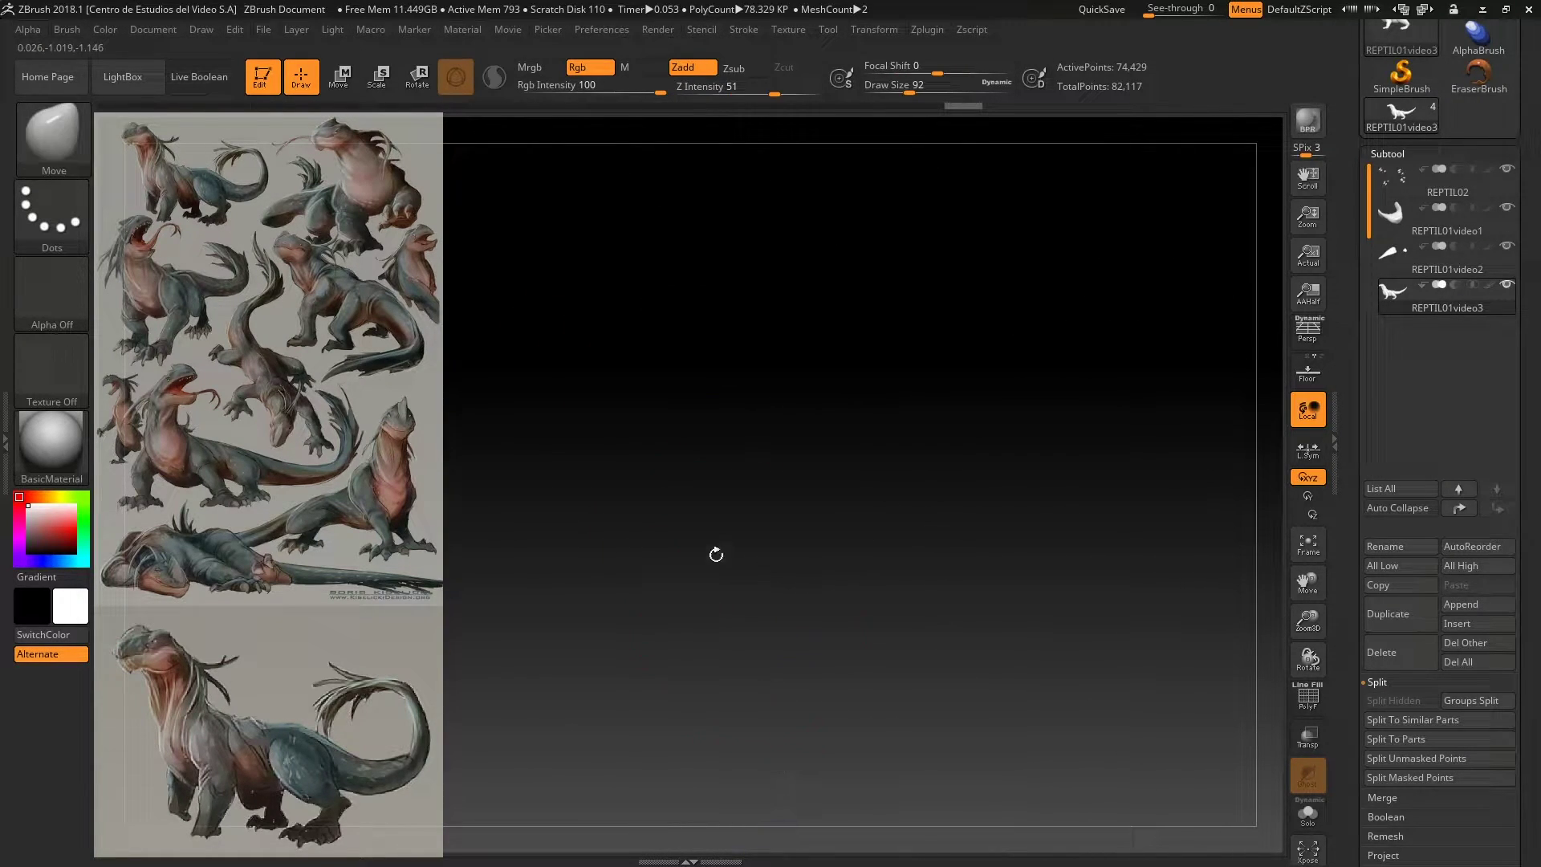
Step: Frame the model, shrink the Draw Size, and start sharpening the front-foot claws
{"action": "left_click", "coordinate": [1309, 543]}
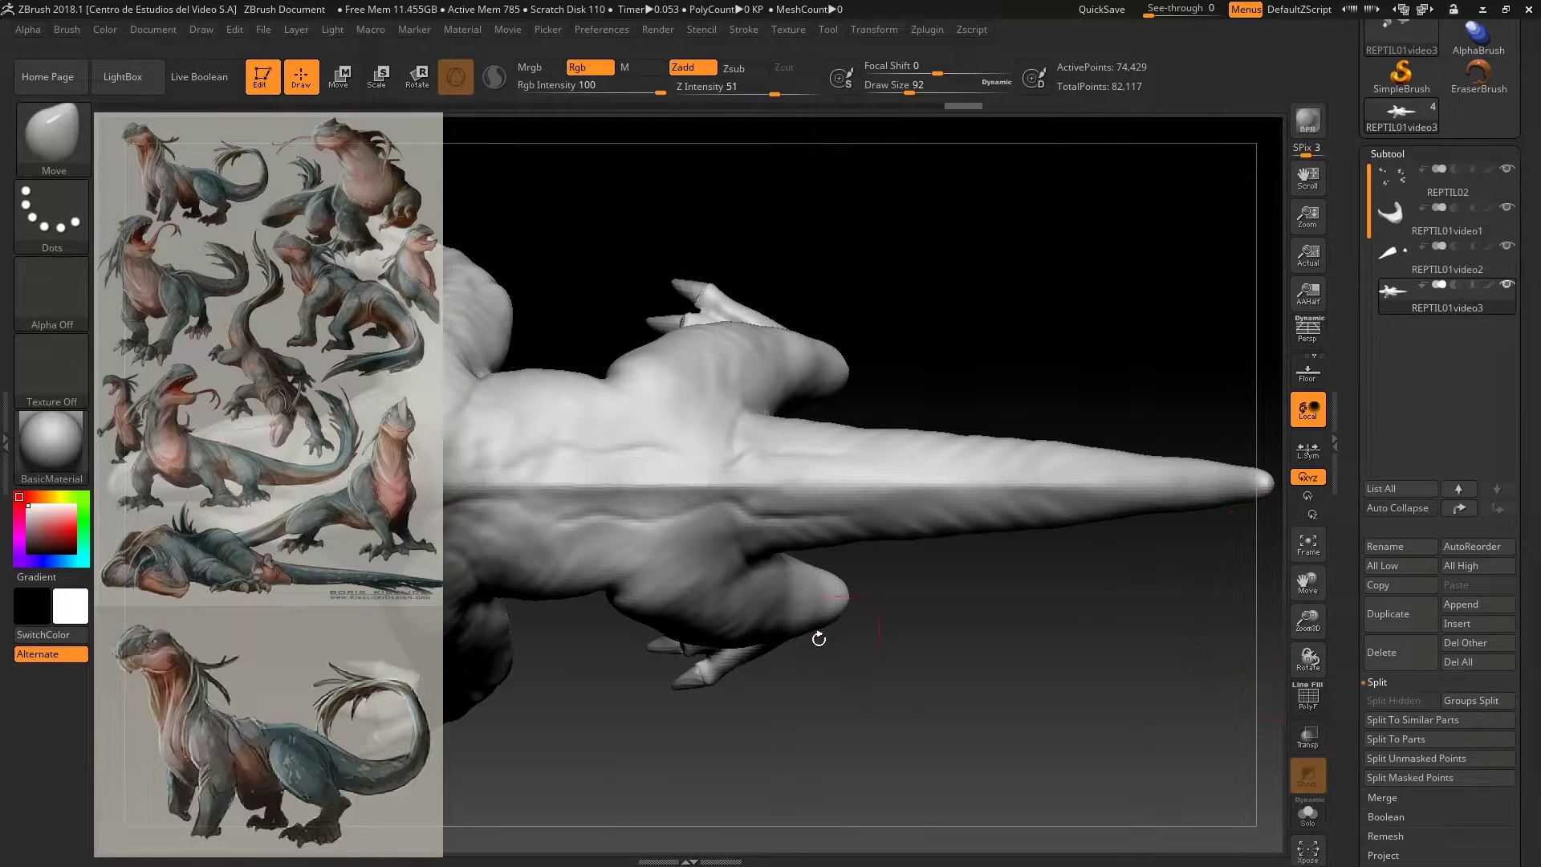
{"action": "mouse_move", "coordinate": [687, 791]}
{"action": "left_mouse_down"}
{"action": "mouse_move", "coordinate": [819, 798]}
{"action": "mouse_move", "coordinate": [640, 691]}
{"action": "mouse_move", "coordinate": [659, 700]}
{"action": "mouse_move", "coordinate": [637, 602]}
{"action": "left_mouse_up"}
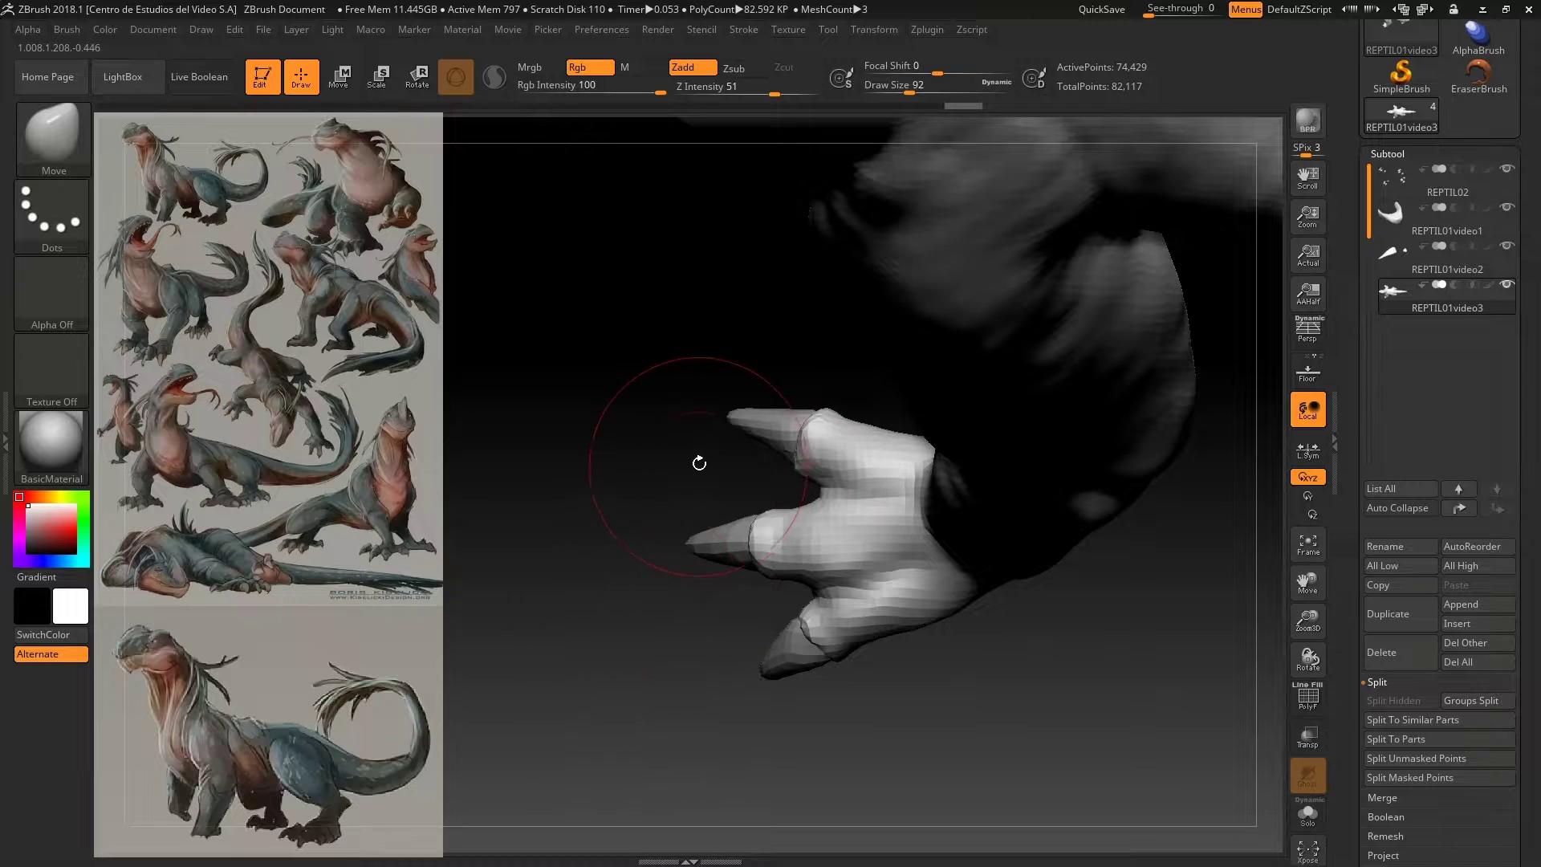
{"action": "key", "text": "bracketleft"}
{"action": "key", "text": "bracketleft"}
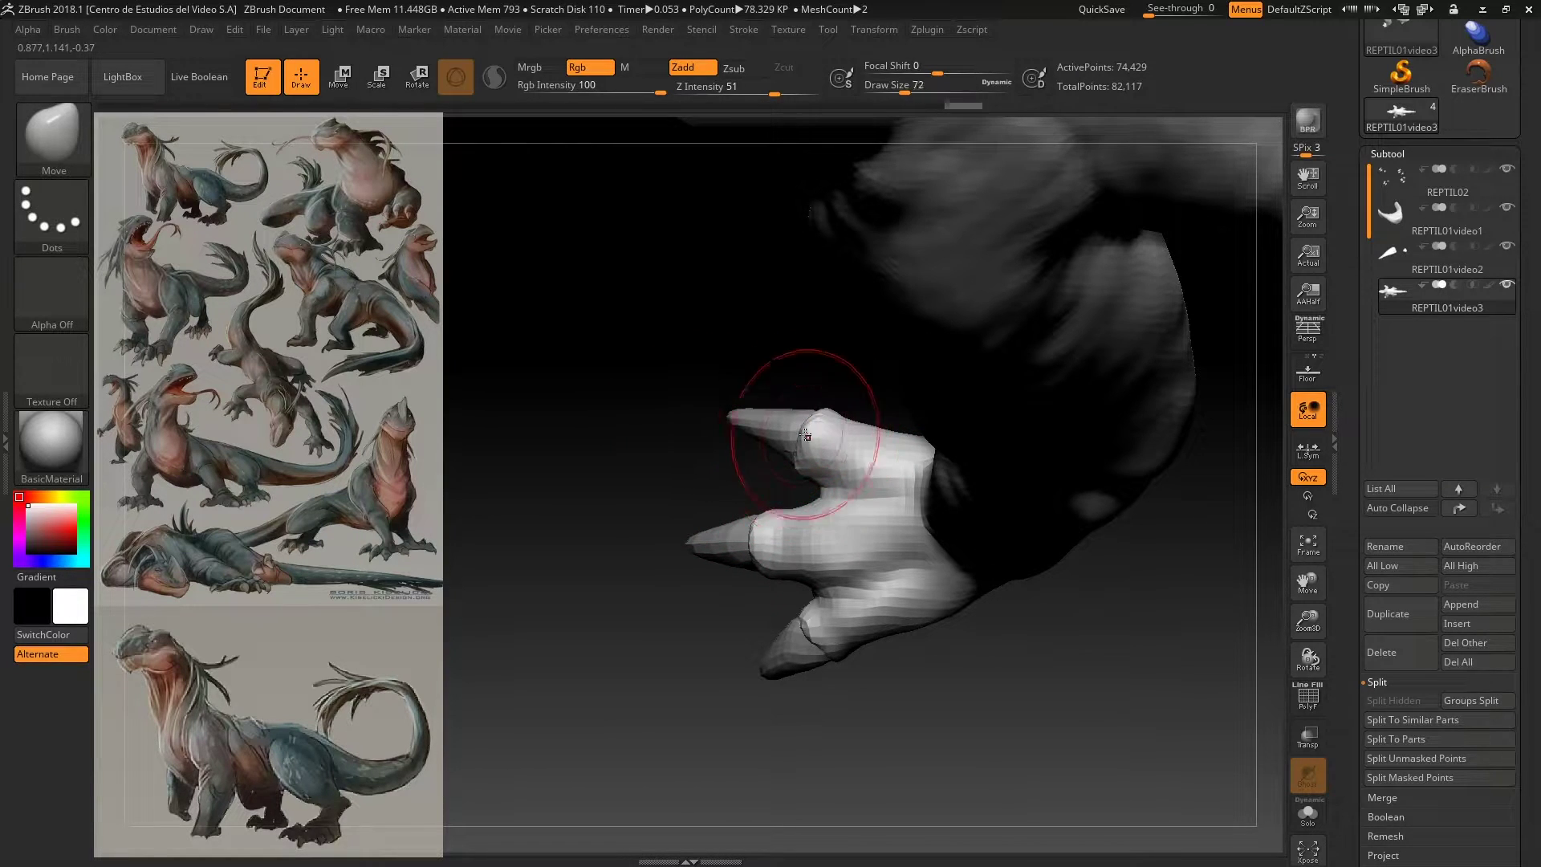
{"action": "key", "text": "bracketleft"}
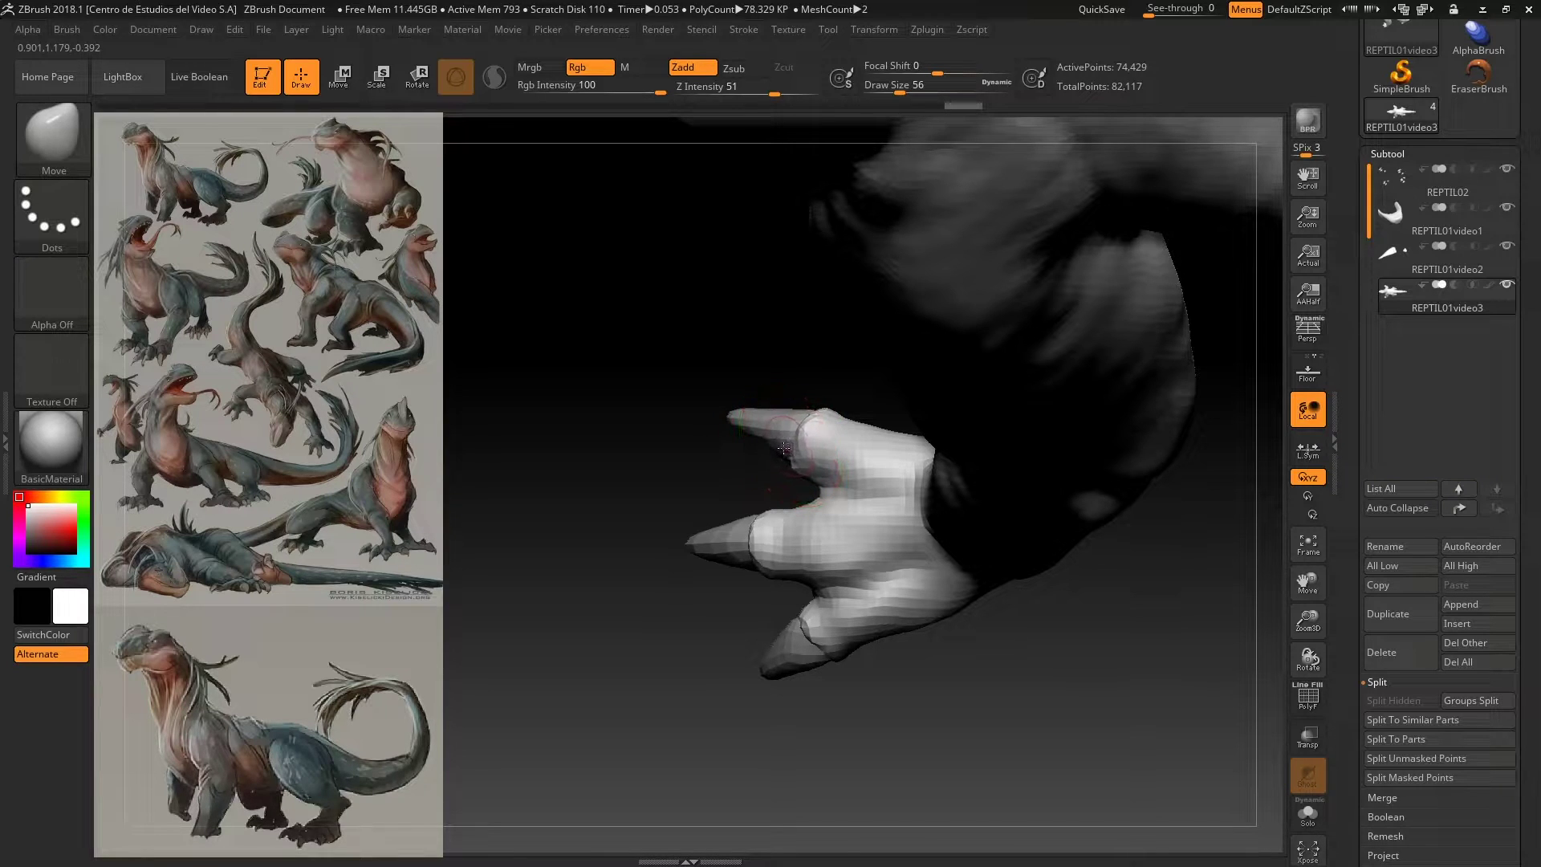
{"action": "mouse_move", "coordinate": [764, 440]}
{"action": "left_mouse_down"}
{"action": "mouse_move", "coordinate": [796, 404]}
{"action": "mouse_move", "coordinate": [694, 495]}
{"action": "left_mouse_up"}
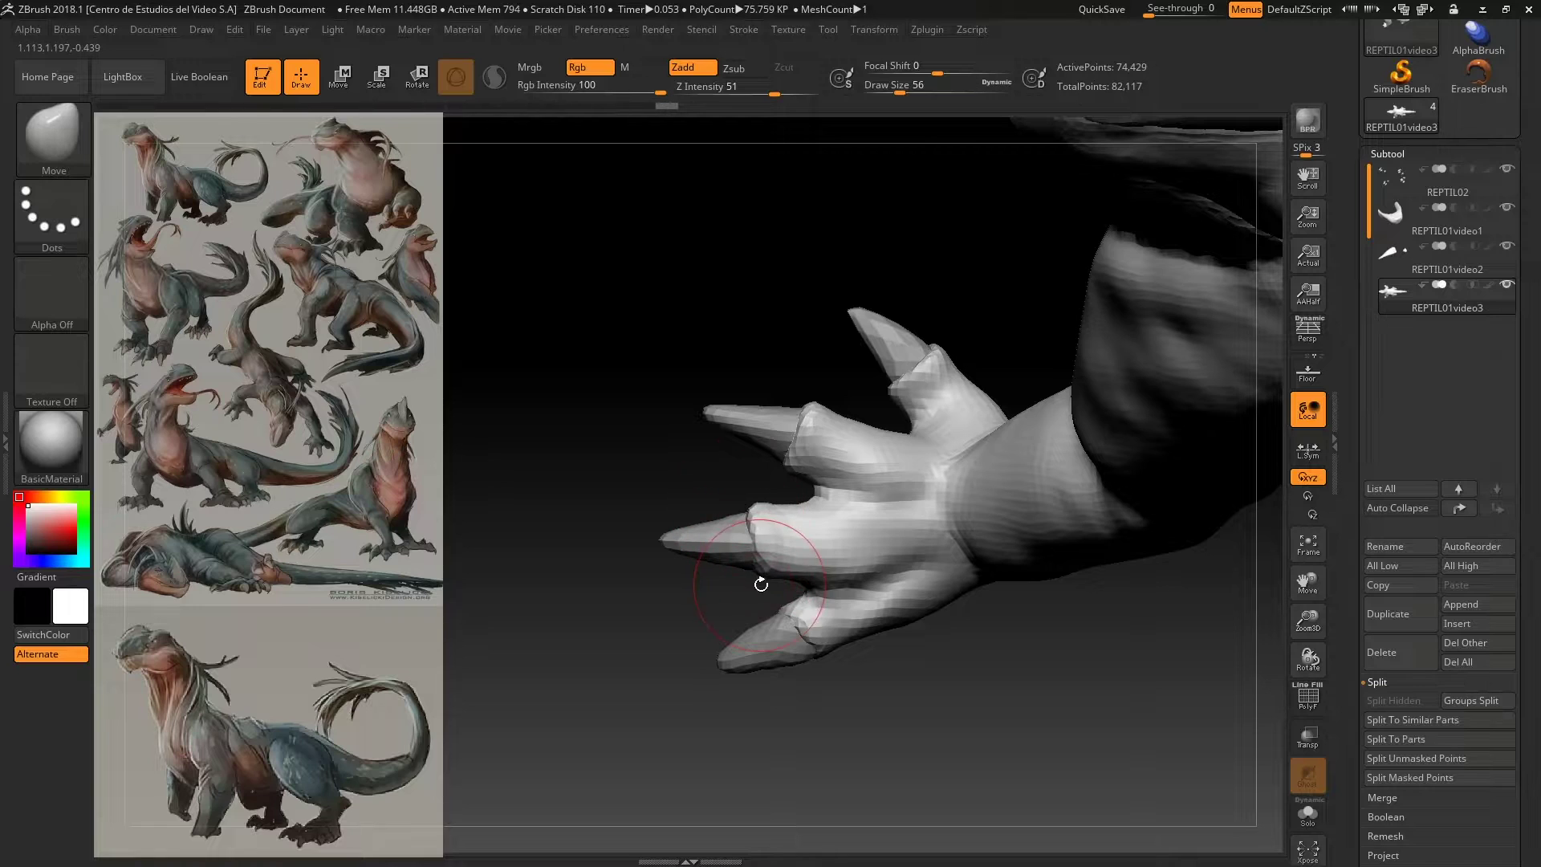
{"action": "left_click_drag", "start_coordinate": [753, 514], "coordinate": [739, 506]}
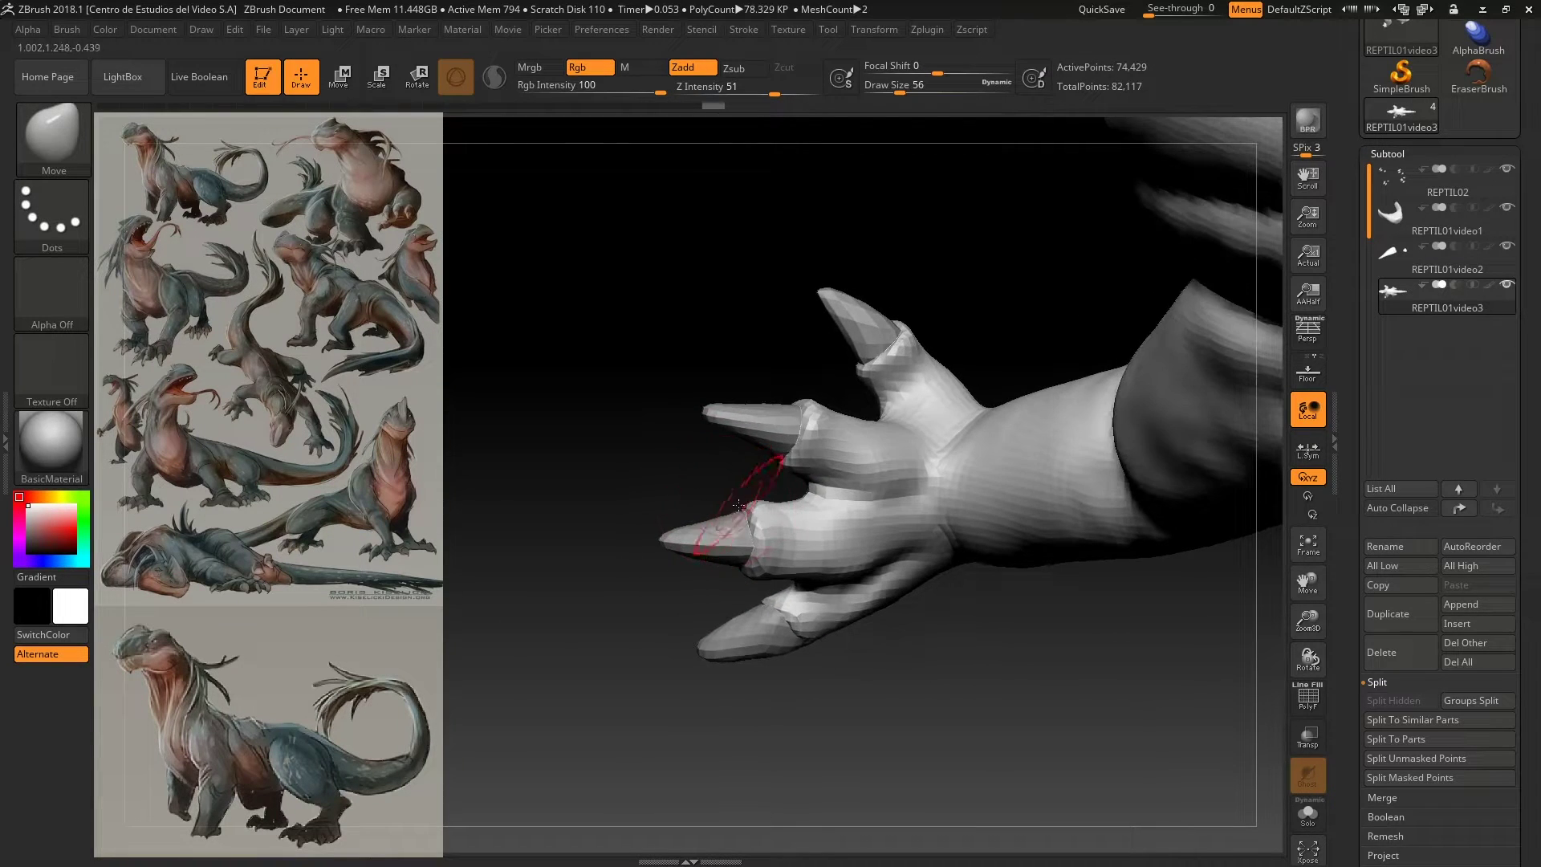
{"action": "key", "text": "space"}
{"action": "mouse_move", "coordinate": [567, 396]}
{"action": "left_mouse_down"}
{"action": "mouse_move", "coordinate": [562, 355]}
{"action": "mouse_move", "coordinate": [612, 533]}
{"action": "mouse_move", "coordinate": [888, 457]}
{"action": "mouse_move", "coordinate": [763, 396]}
{"action": "mouse_move", "coordinate": [681, 538]}
{"action": "mouse_move", "coordinate": [746, 653]}
{"action": "left_mouse_up"}
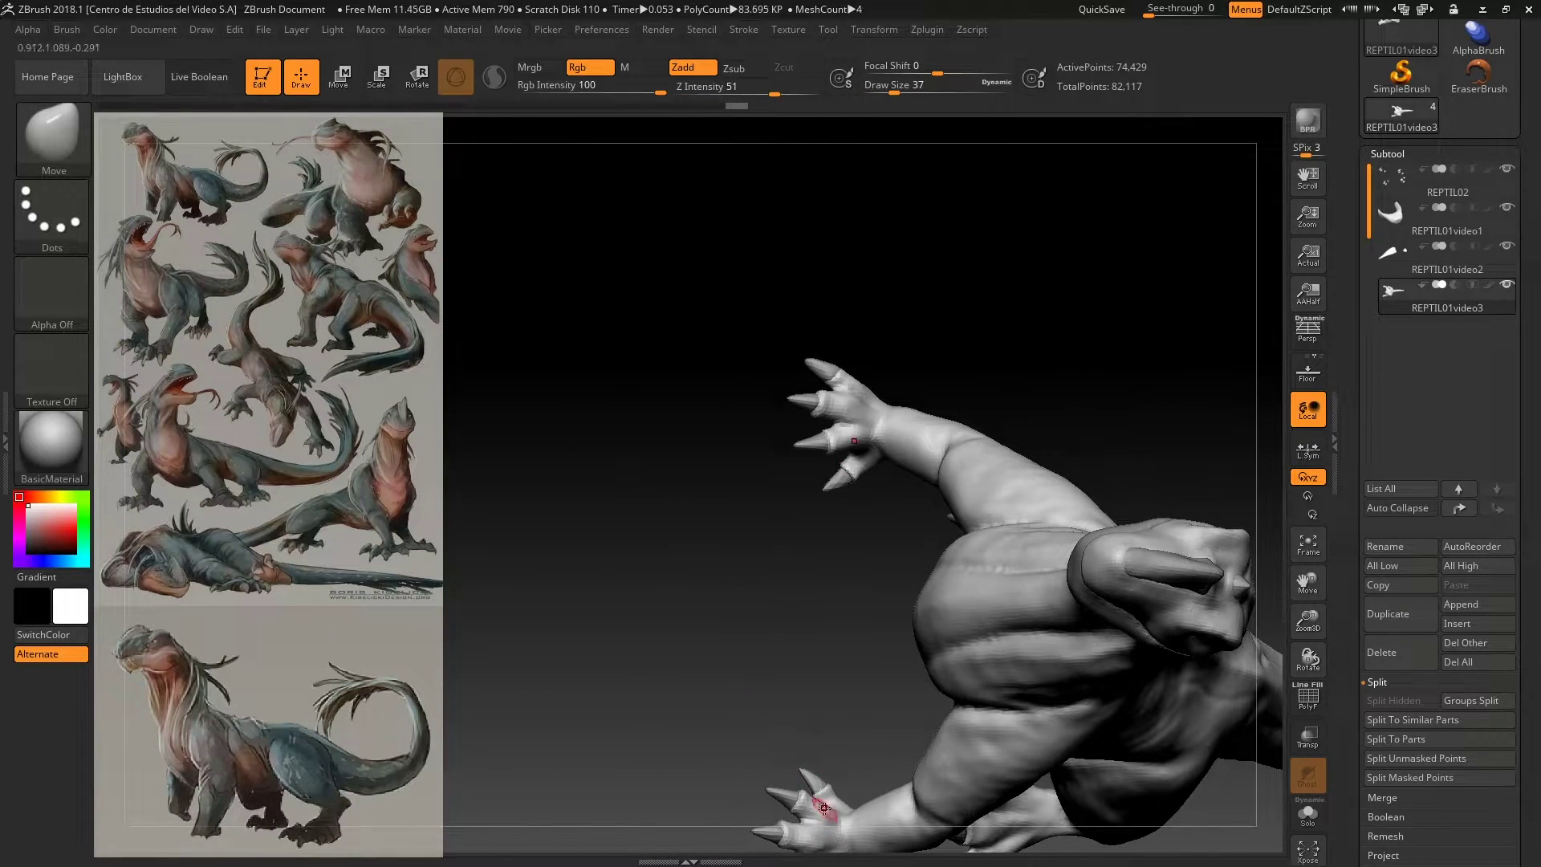
Step: Continue shaping the lower claws into pointed talons while rotating the foot
{"action": "left_click_drag", "start_coordinate": [826, 809], "coordinate": [811, 397]}
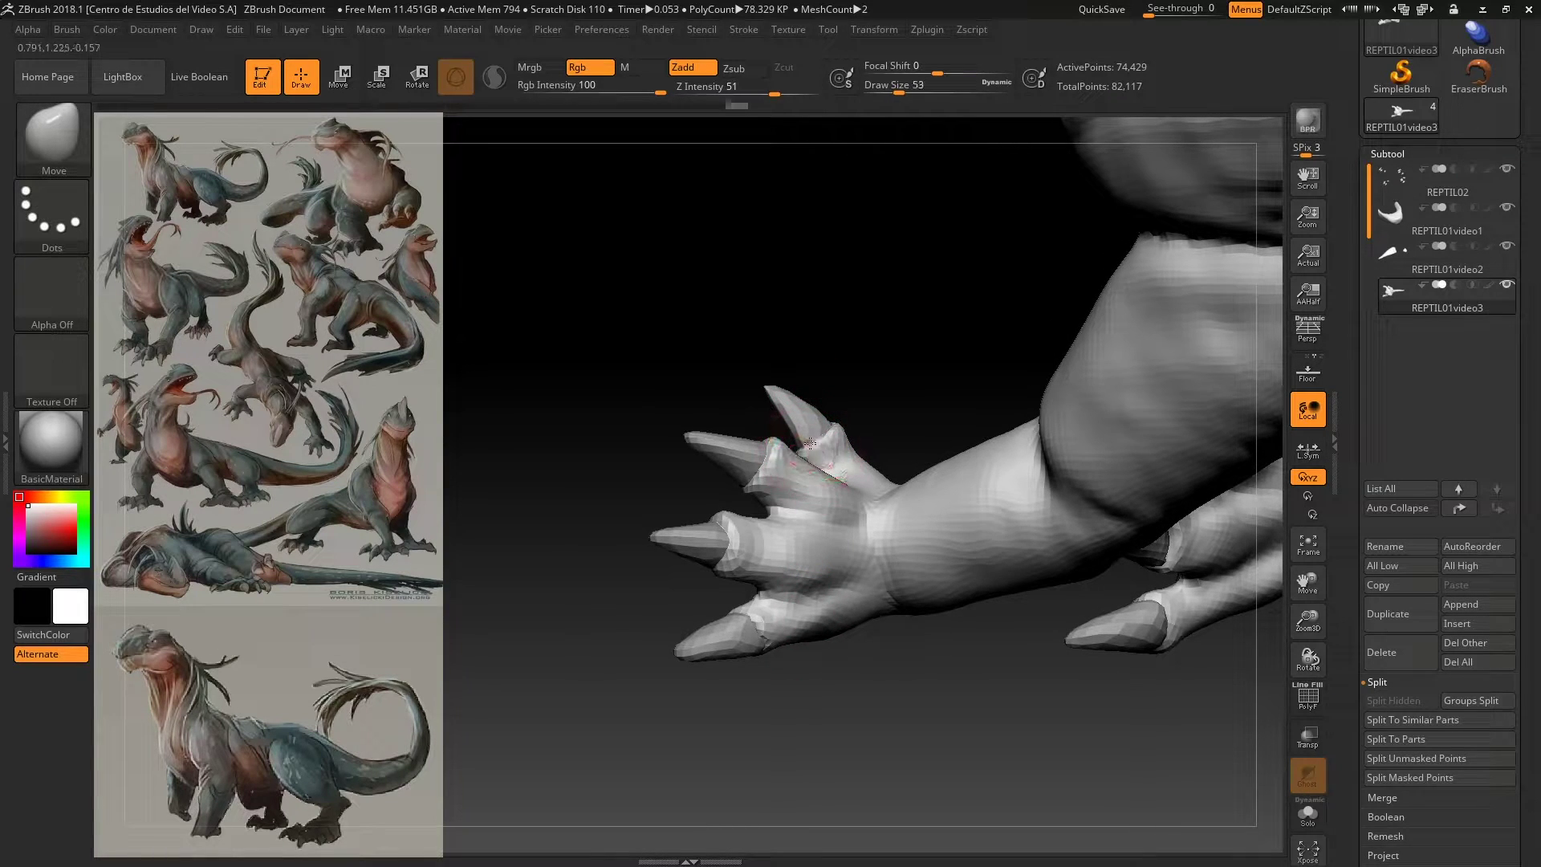
{"action": "left_click_drag", "start_coordinate": [826, 414], "coordinate": [831, 417]}
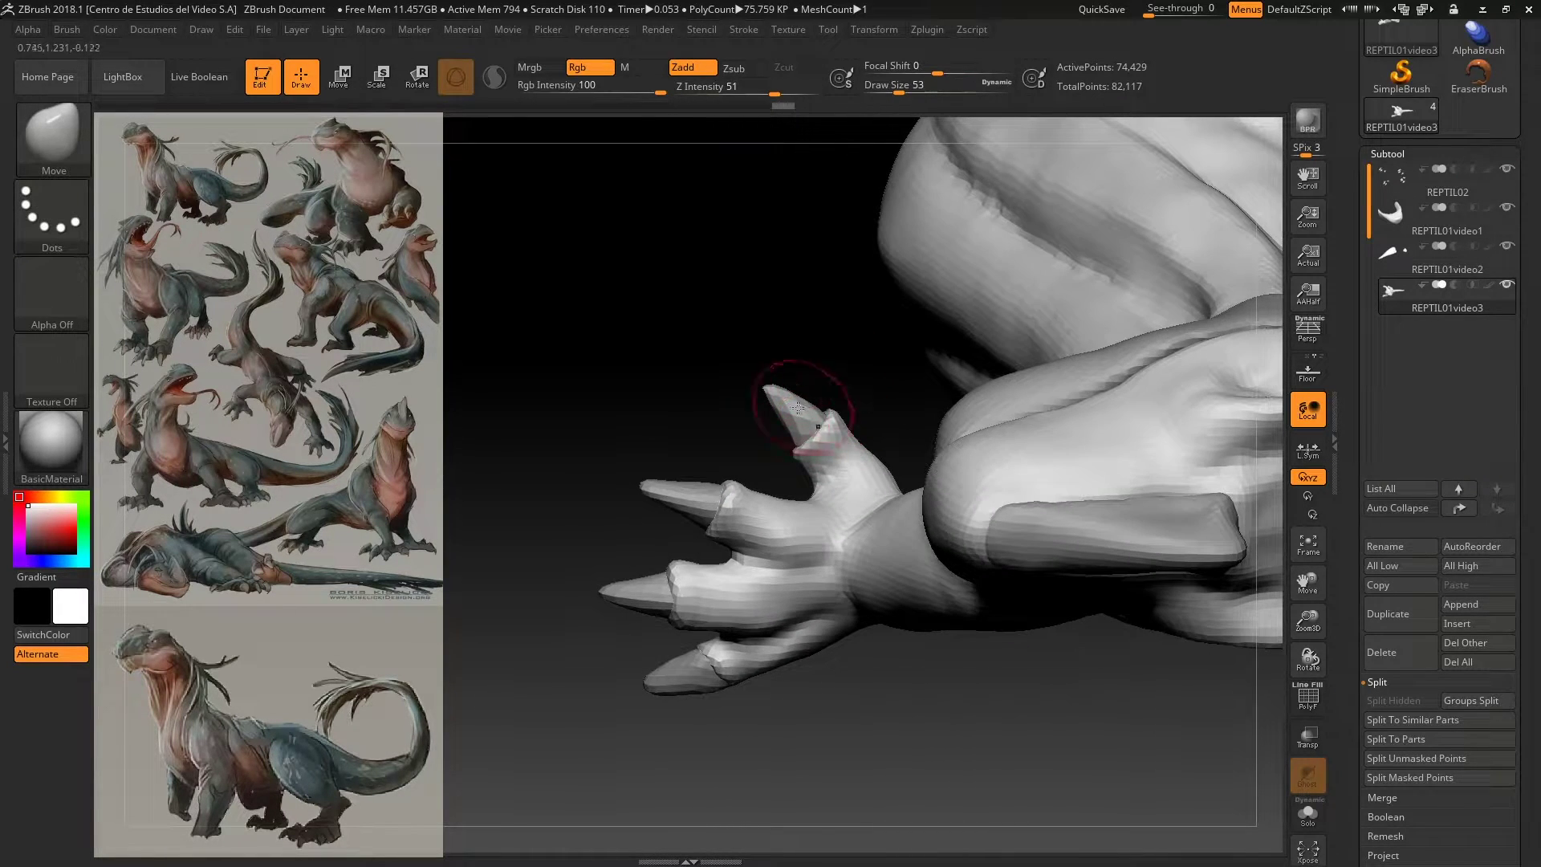
{"action": "mouse_move", "coordinate": [612, 744]}
{"action": "left_mouse_down"}
{"action": "mouse_move", "coordinate": [715, 657]}
{"action": "mouse_move", "coordinate": [687, 602]}
{"action": "mouse_move", "coordinate": [748, 688]}
{"action": "left_mouse_up"}
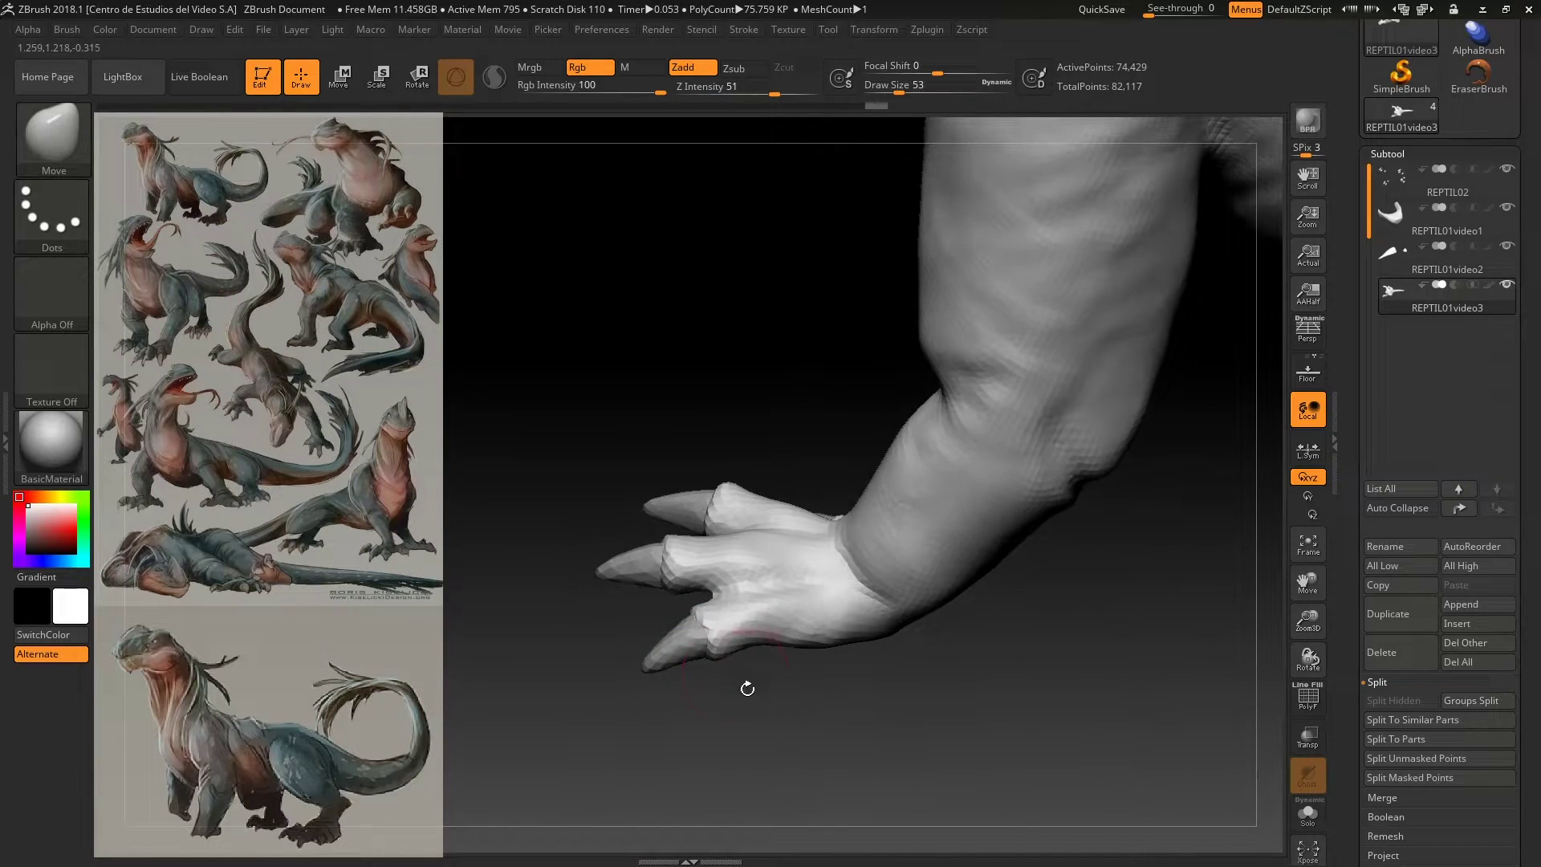
{"action": "left_click_drag", "start_coordinate": [925, 698], "coordinate": [675, 675]}
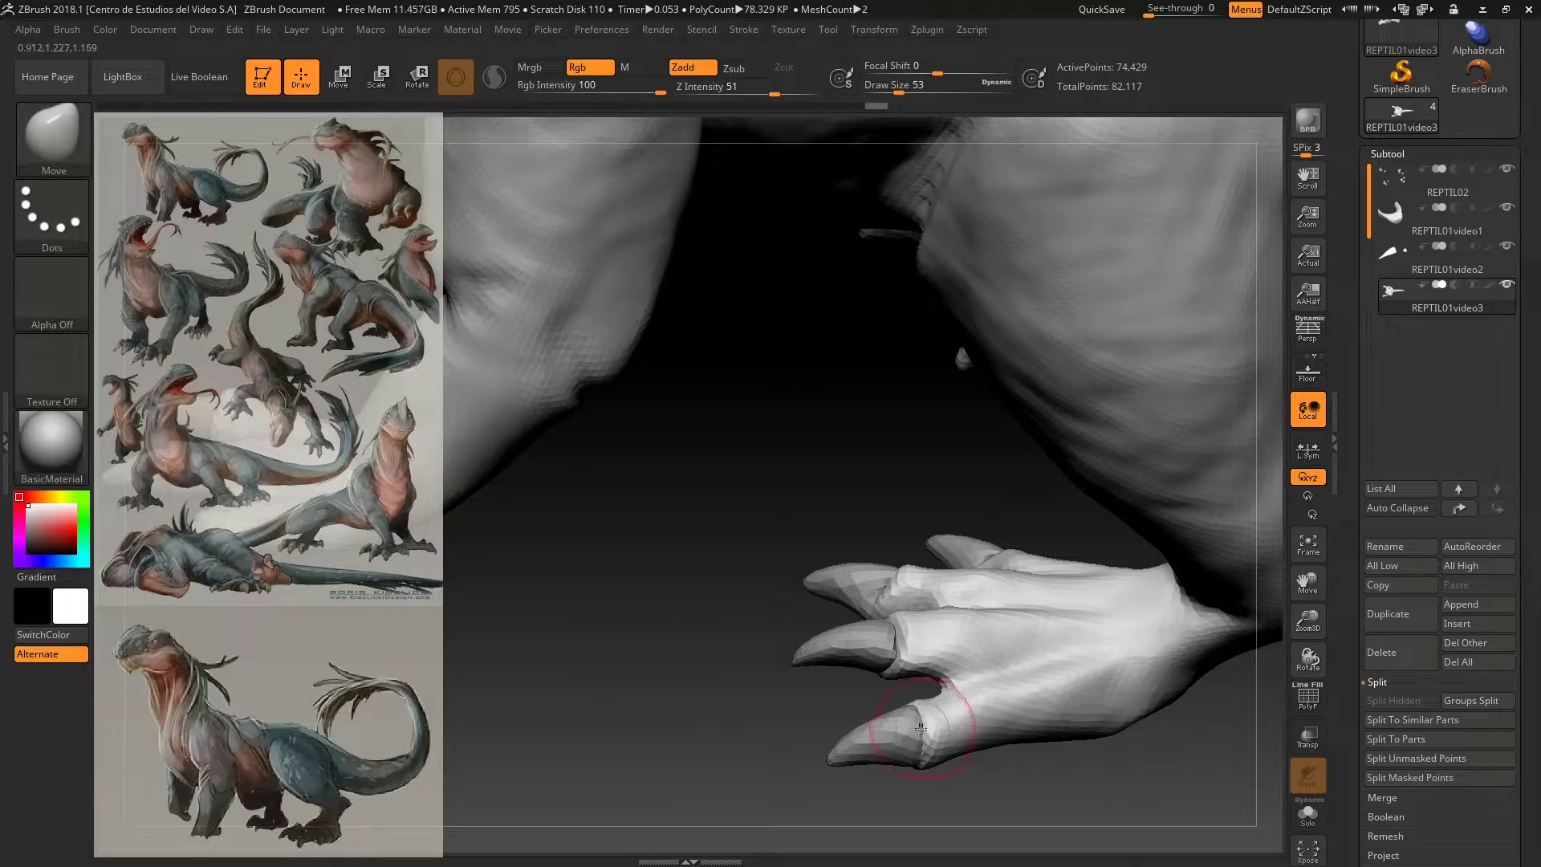
{"action": "mouse_move", "coordinate": [909, 795]}
{"action": "left_mouse_down"}
{"action": "mouse_move", "coordinate": [928, 740]}
{"action": "mouse_move", "coordinate": [854, 534]}
{"action": "mouse_move", "coordinate": [884, 577]}
{"action": "mouse_move", "coordinate": [902, 550]}
{"action": "mouse_move", "coordinate": [895, 671]}
{"action": "left_mouse_up"}
{"action": "mouse_move", "coordinate": [831, 710]}
{"action": "left_mouse_down"}
{"action": "mouse_move", "coordinate": [798, 474]}
{"action": "mouse_move", "coordinate": [734, 388]}
{"action": "mouse_move", "coordinate": [1032, 623]}
{"action": "mouse_move", "coordinate": [1032, 605]}
{"action": "mouse_move", "coordinate": [827, 661]}
{"action": "mouse_move", "coordinate": [840, 662]}
{"action": "mouse_move", "coordinate": [650, 540]}
{"action": "mouse_move", "coordinate": [761, 508]}
{"action": "mouse_move", "coordinate": [671, 637]}
{"action": "mouse_move", "coordinate": [694, 775]}
{"action": "mouse_move", "coordinate": [658, 772]}
{"action": "left_mouse_up"}
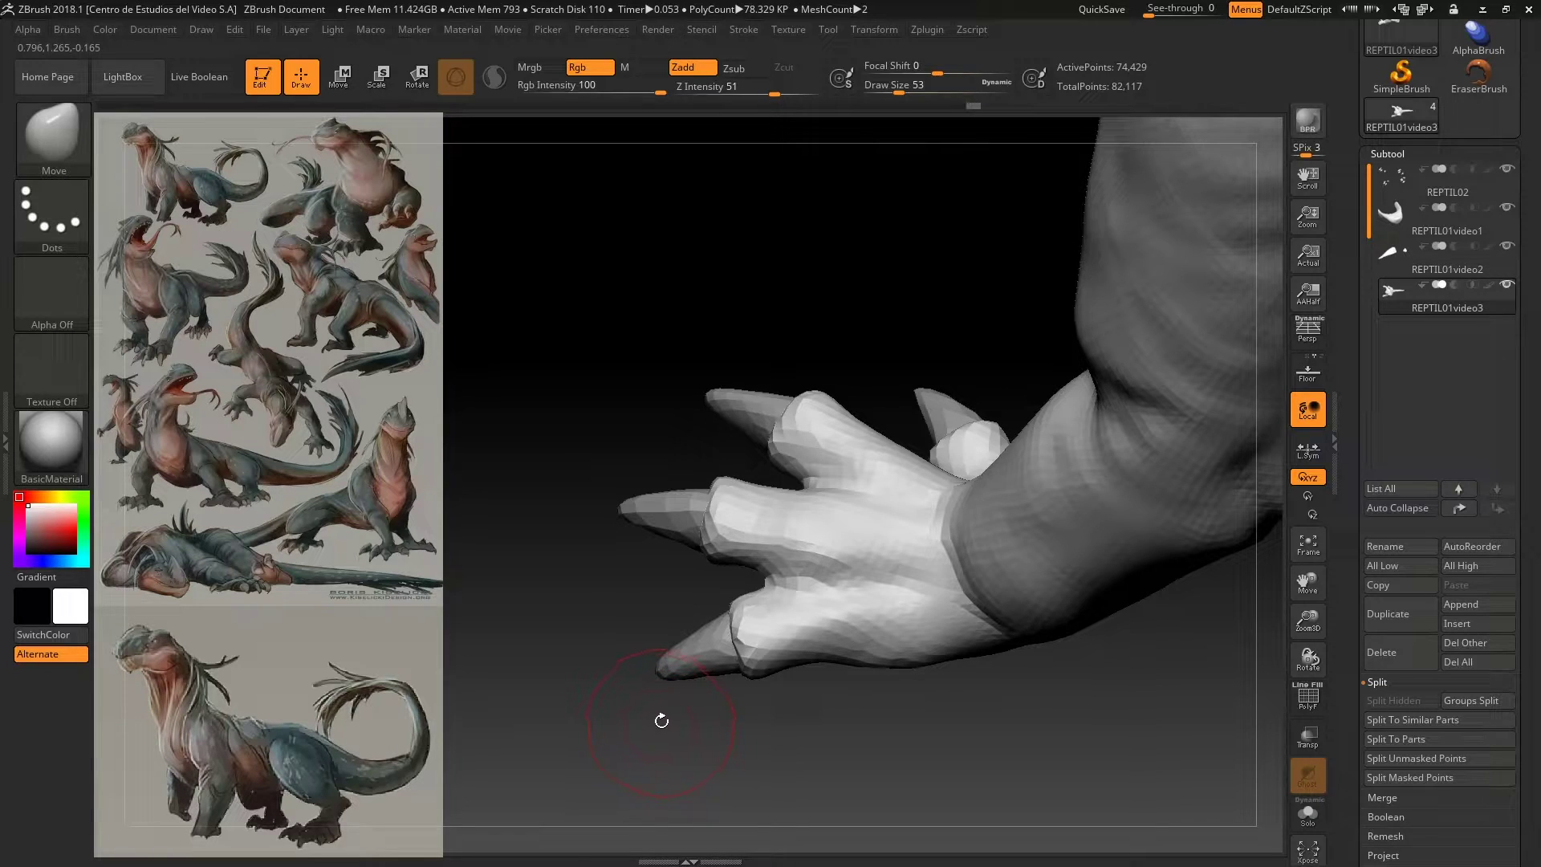
Step: Carve creases across the finger joints and claw bases with a smaller DamStandard brush
{"action": "key", "text": "b"}
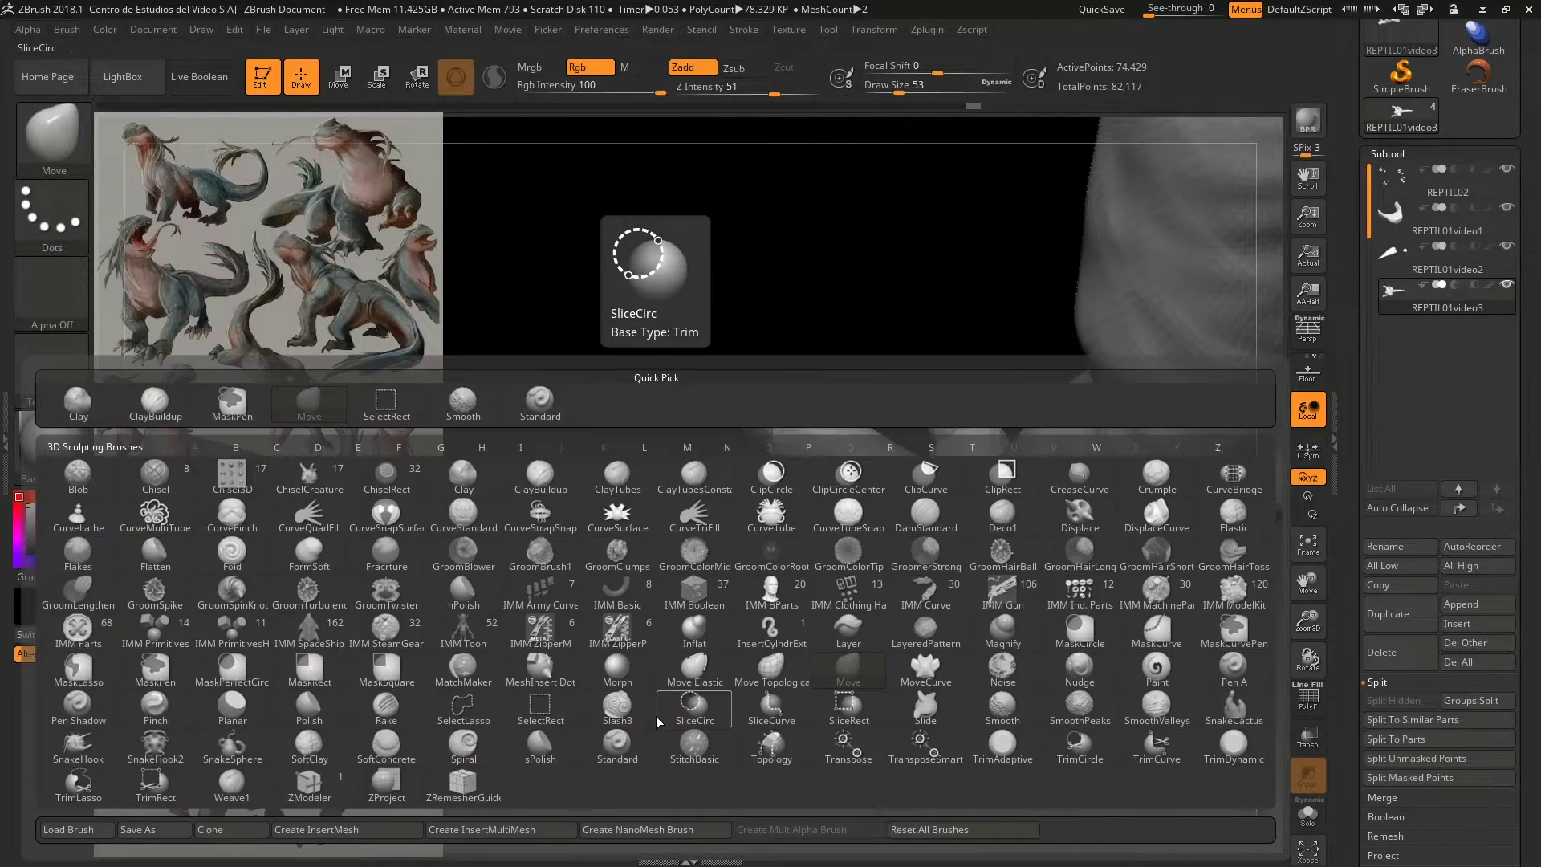
{"action": "key", "text": "d"}
{"action": "key", "text": "s"}
{"action": "key", "text": "bracketleft"}
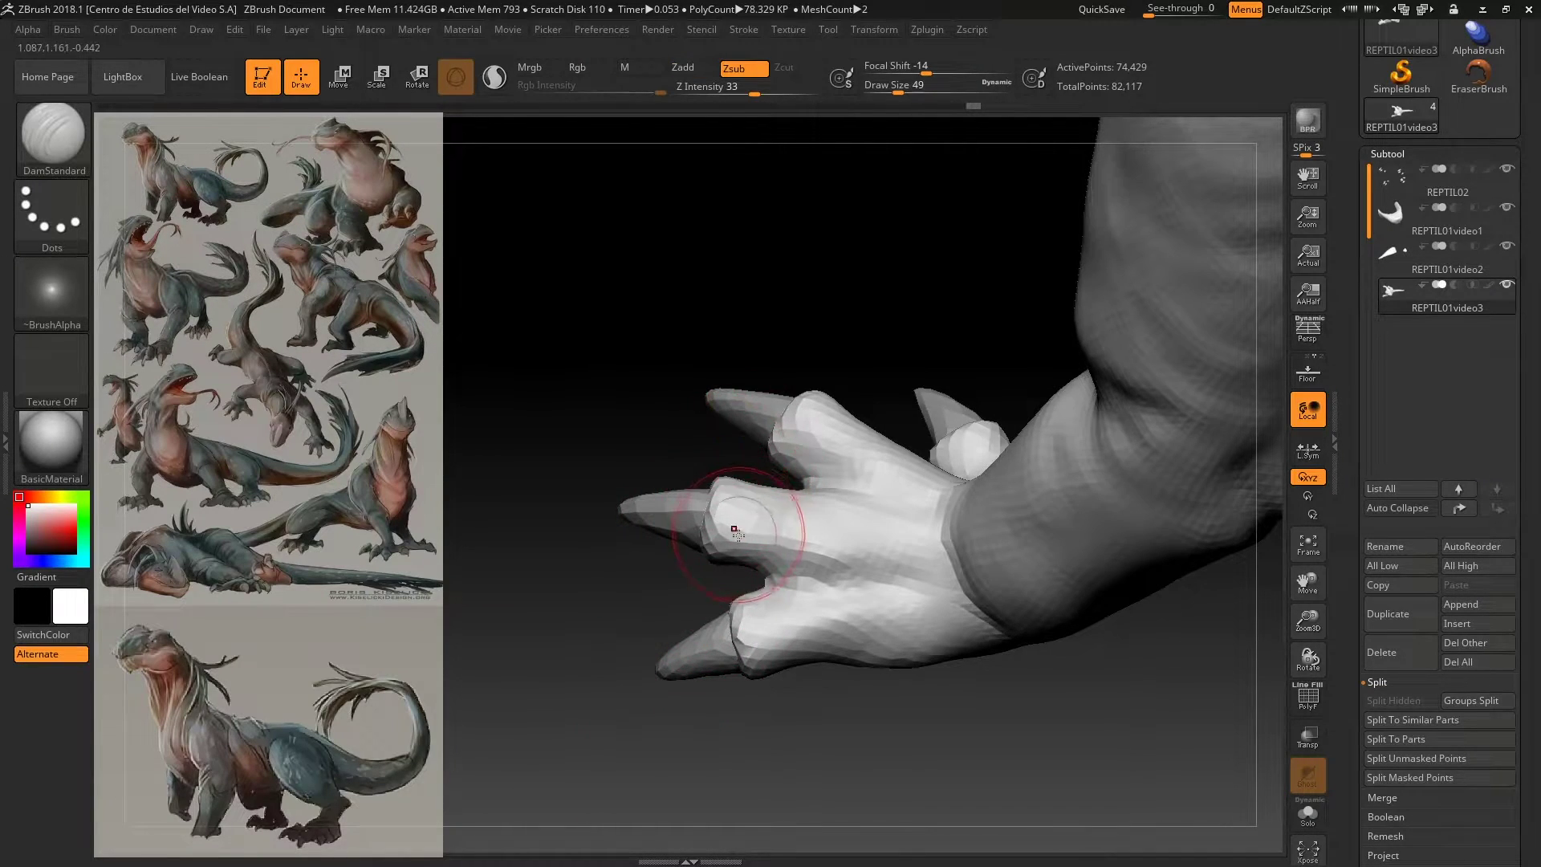
{"action": "left_click_drag", "start_coordinate": [751, 476], "coordinate": [719, 514]}
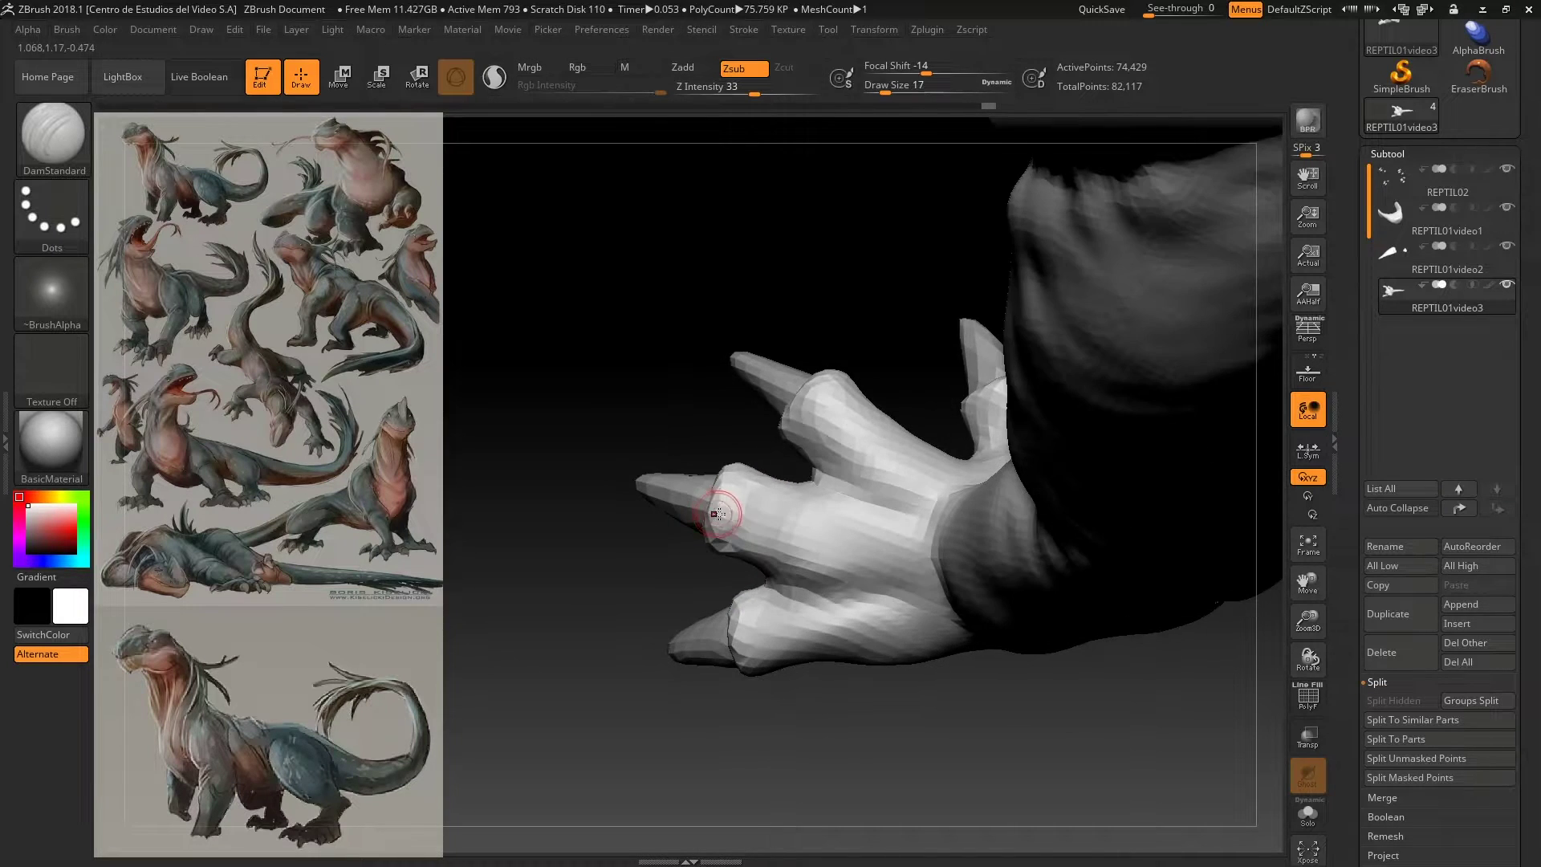
{"action": "right_click_drag", "start_coordinate": [730, 534], "coordinate": [737, 507]}
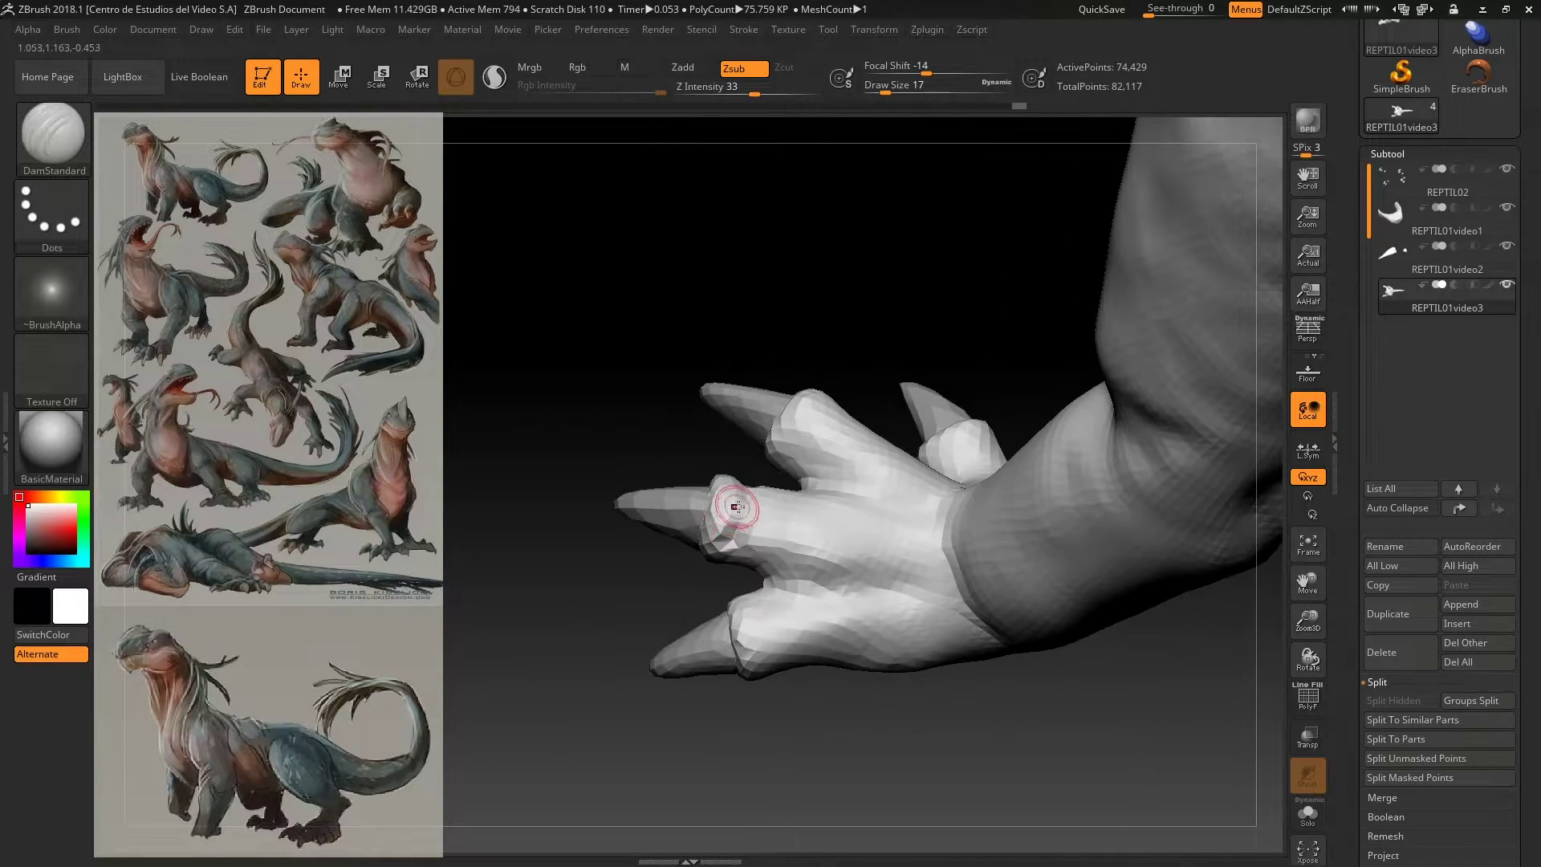
{"action": "mouse_move", "coordinate": [695, 594]}
{"action": "left_mouse_down"}
{"action": "mouse_move", "coordinate": [724, 564]}
{"action": "mouse_move", "coordinate": [761, 639]}
{"action": "left_mouse_up"}
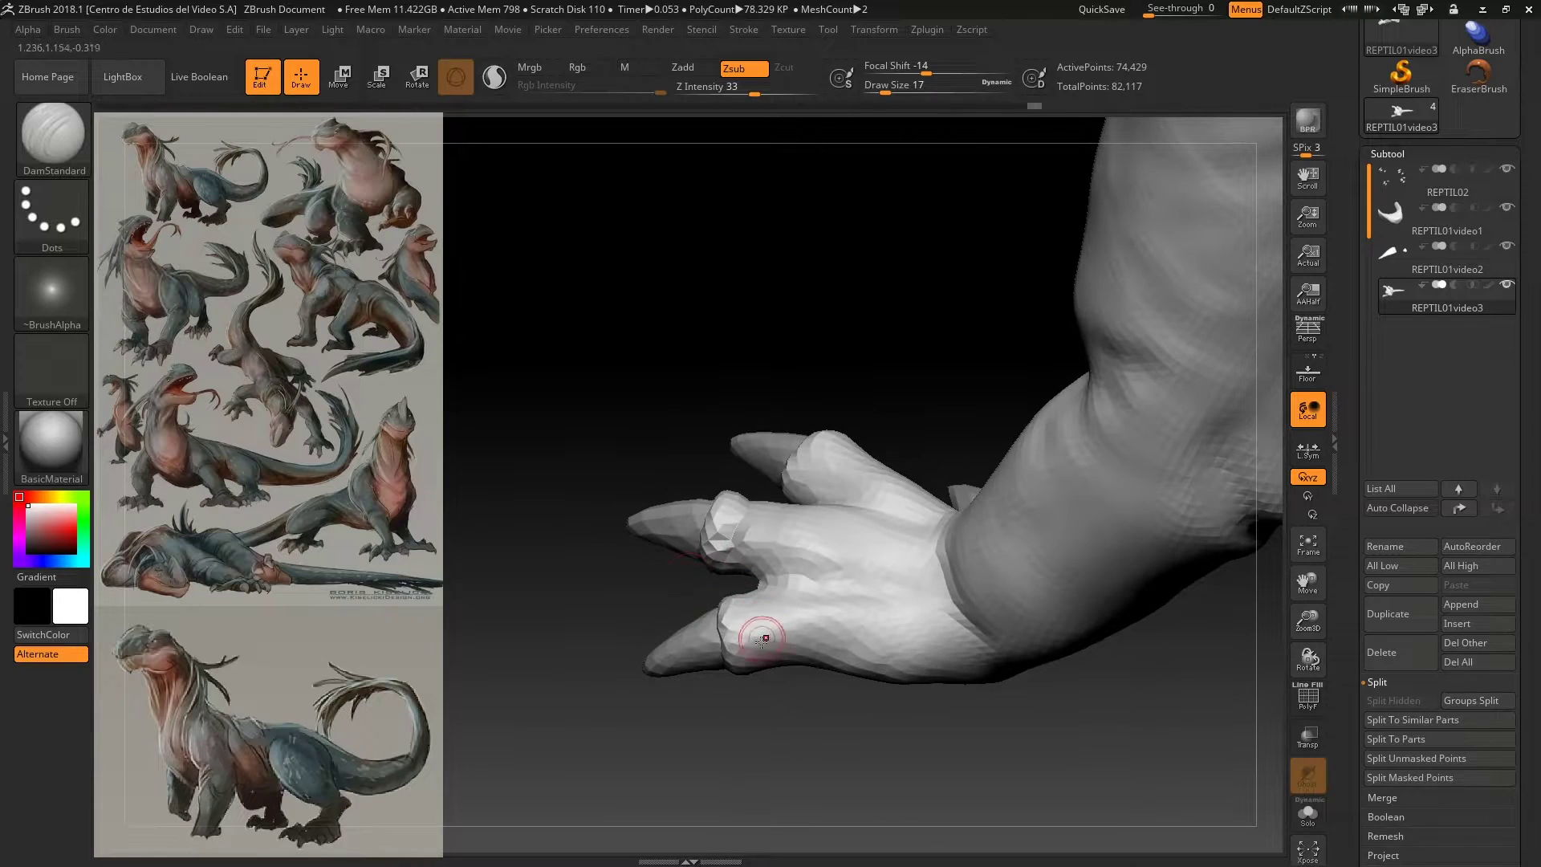
{"action": "left_click_drag", "start_coordinate": [698, 590], "coordinate": [733, 610]}
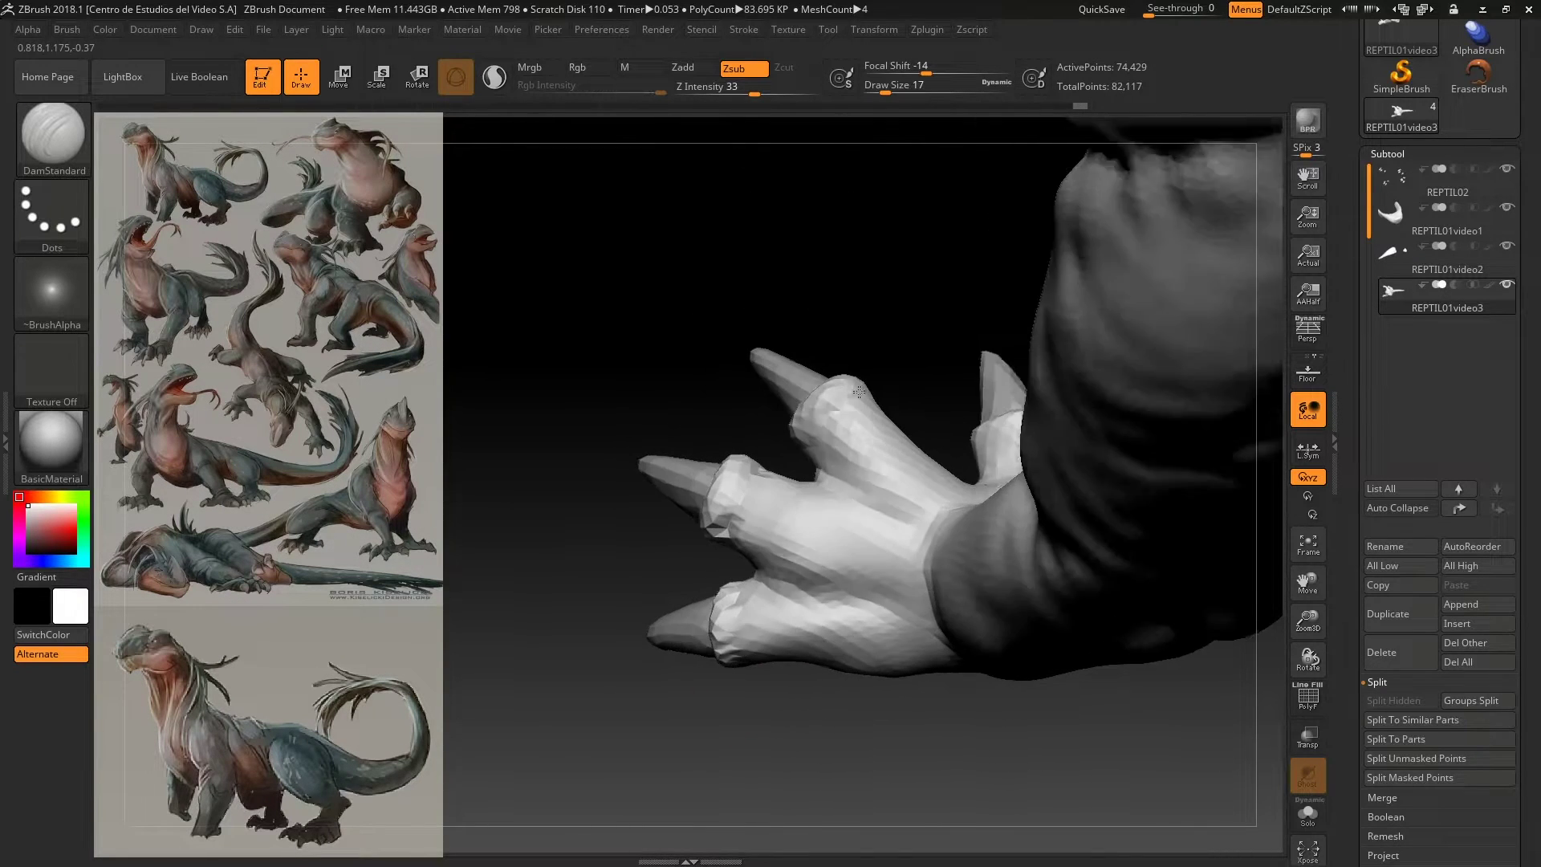
{"action": "left_click_drag", "start_coordinate": [867, 377], "coordinate": [904, 527]}
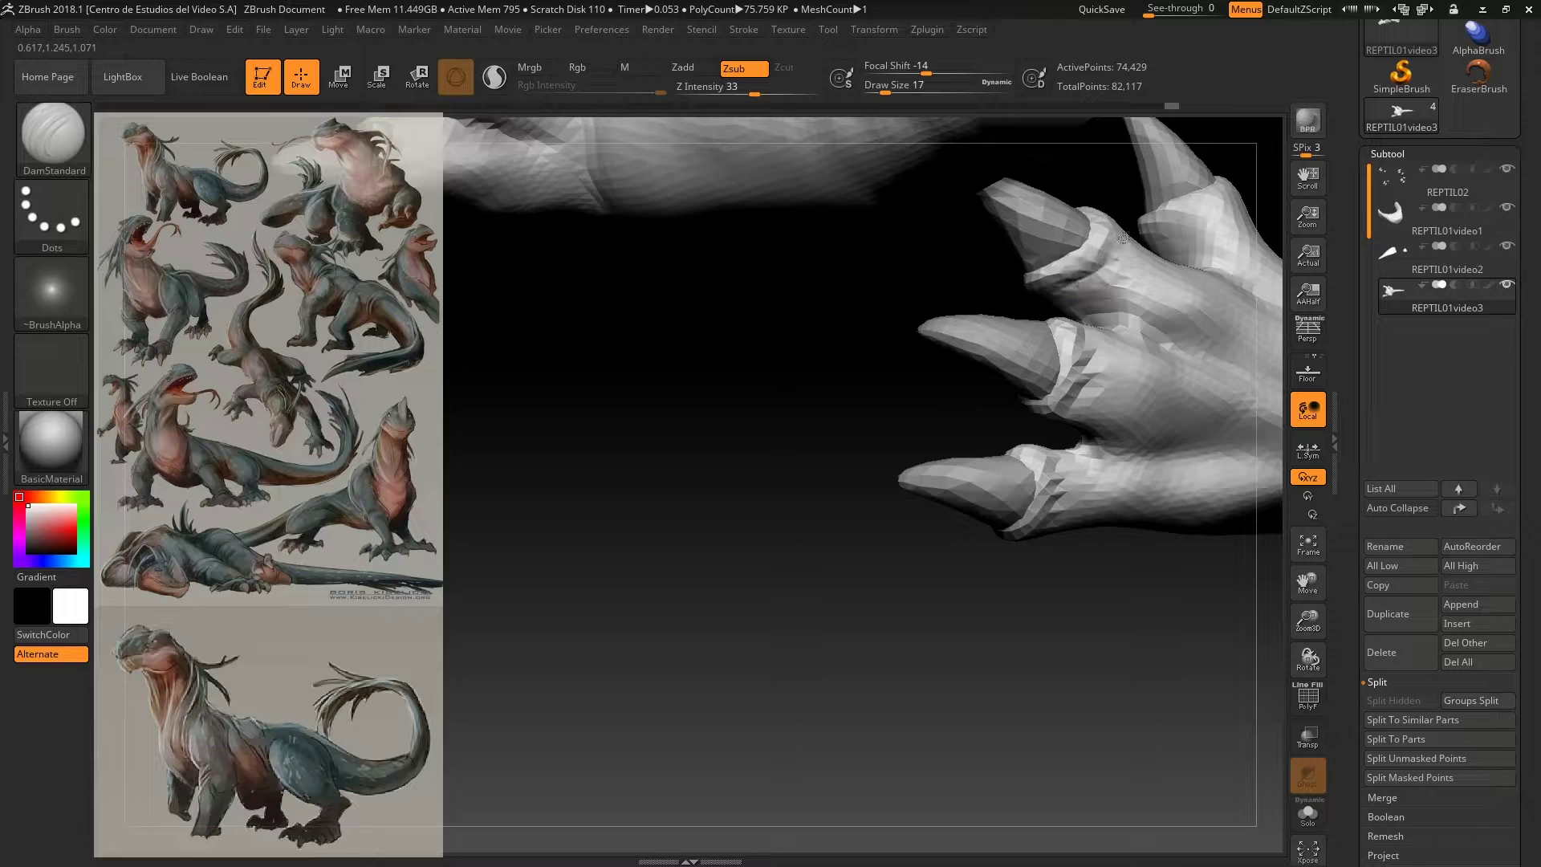
{"action": "right_click_drag", "start_coordinate": [1124, 238], "coordinate": [1152, 187]}
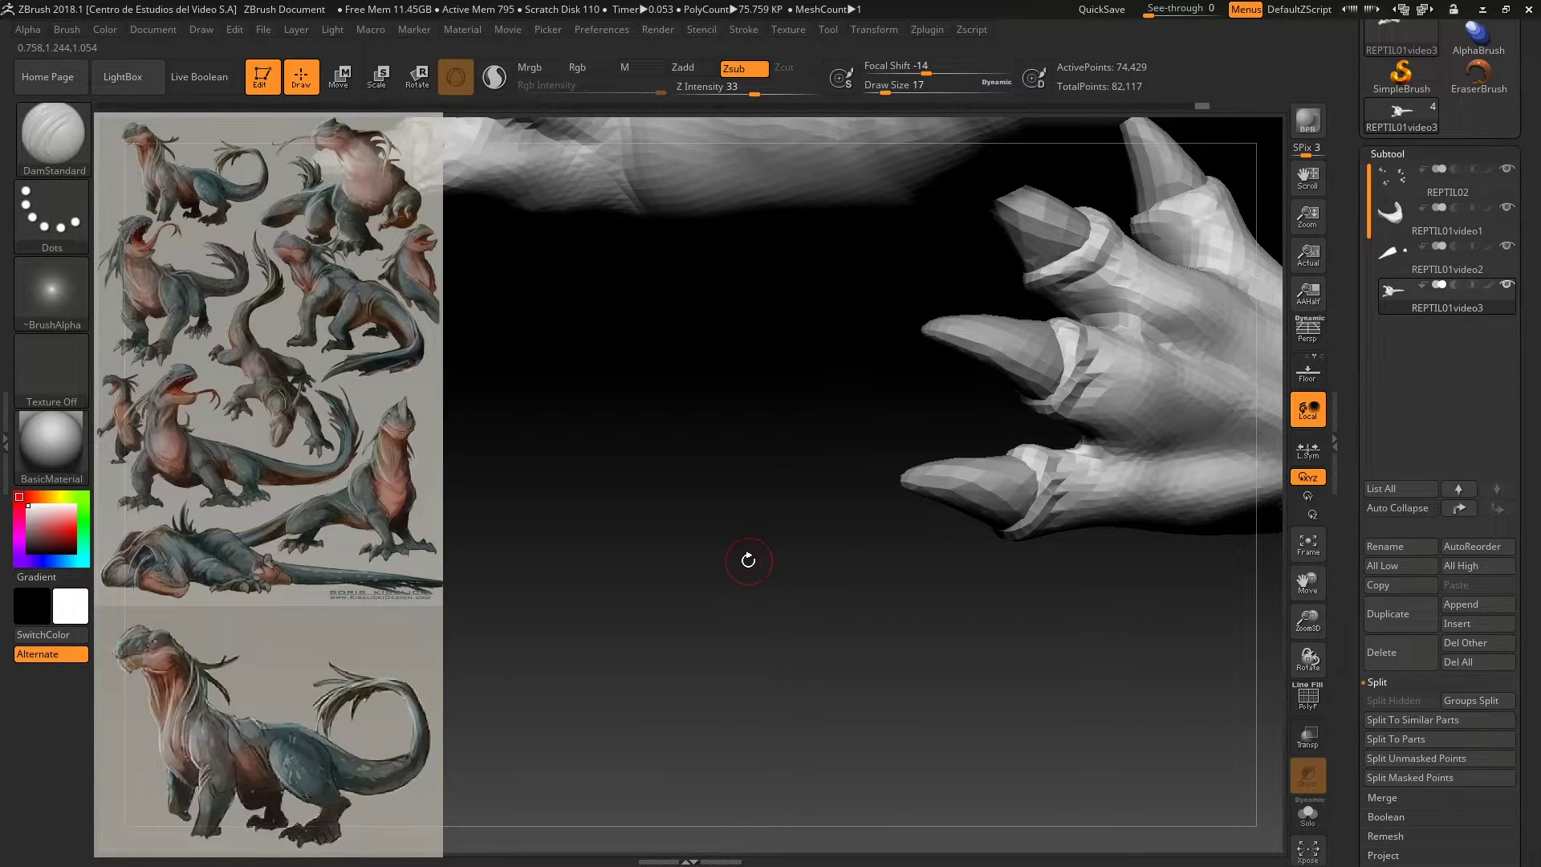
Step: Build up raised rings around the claw bases with the ClayBuildup brush
{"action": "key", "text": "b"}
{"action": "key", "text": "c"}
{"action": "key", "text": "b"}
{"action": "mouse_move", "coordinate": [838, 622]}
{"action": "left_mouse_down"}
{"action": "mouse_move", "coordinate": [918, 625]}
{"action": "mouse_move", "coordinate": [887, 556]}
{"action": "left_mouse_up"}
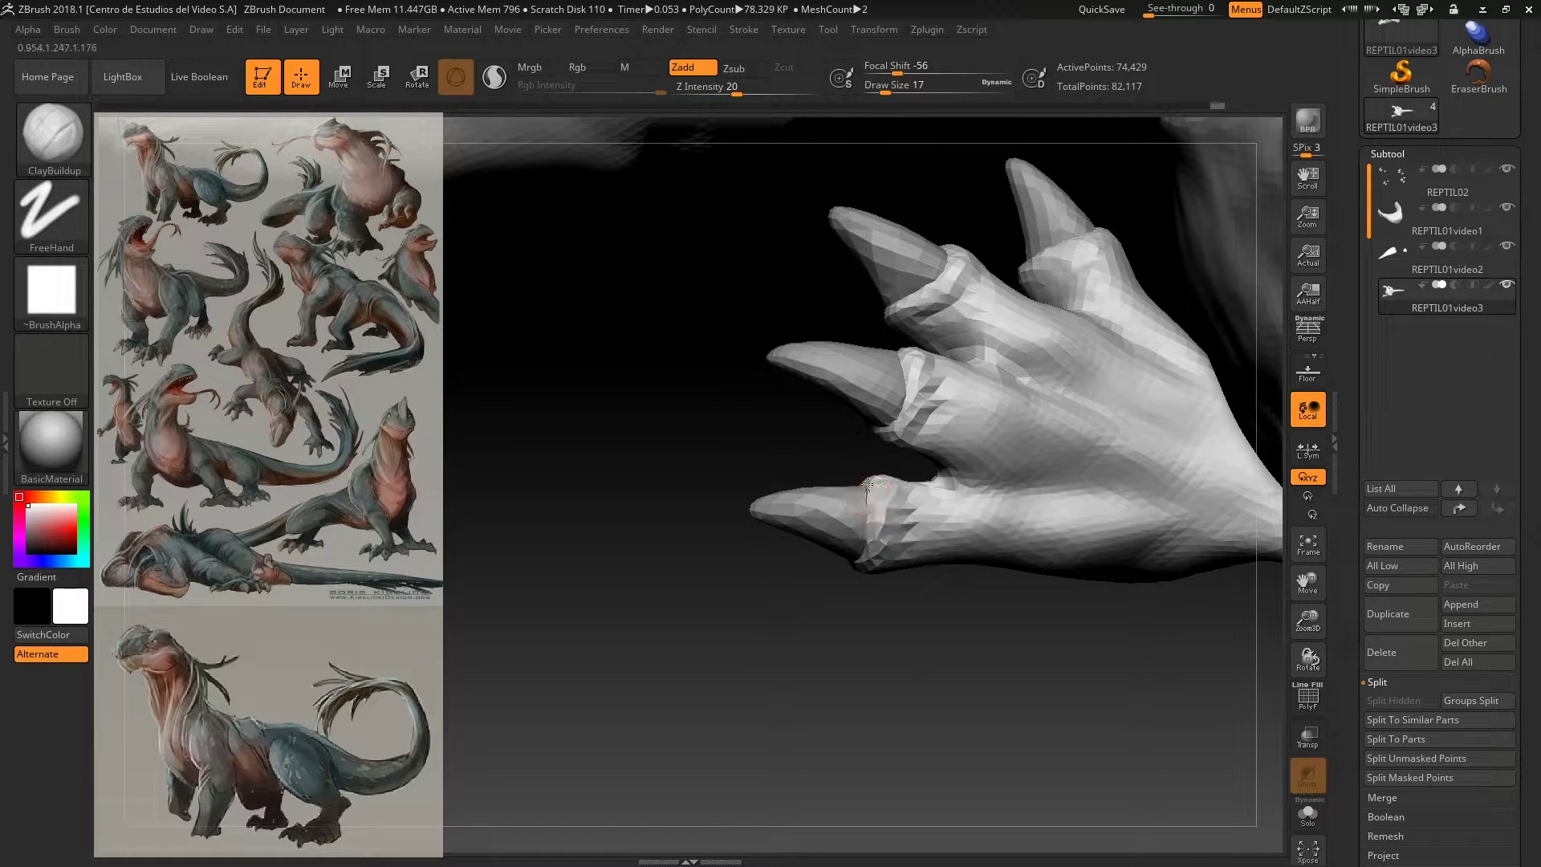
{"action": "left_click_drag", "start_coordinate": [831, 459], "coordinate": [851, 414]}
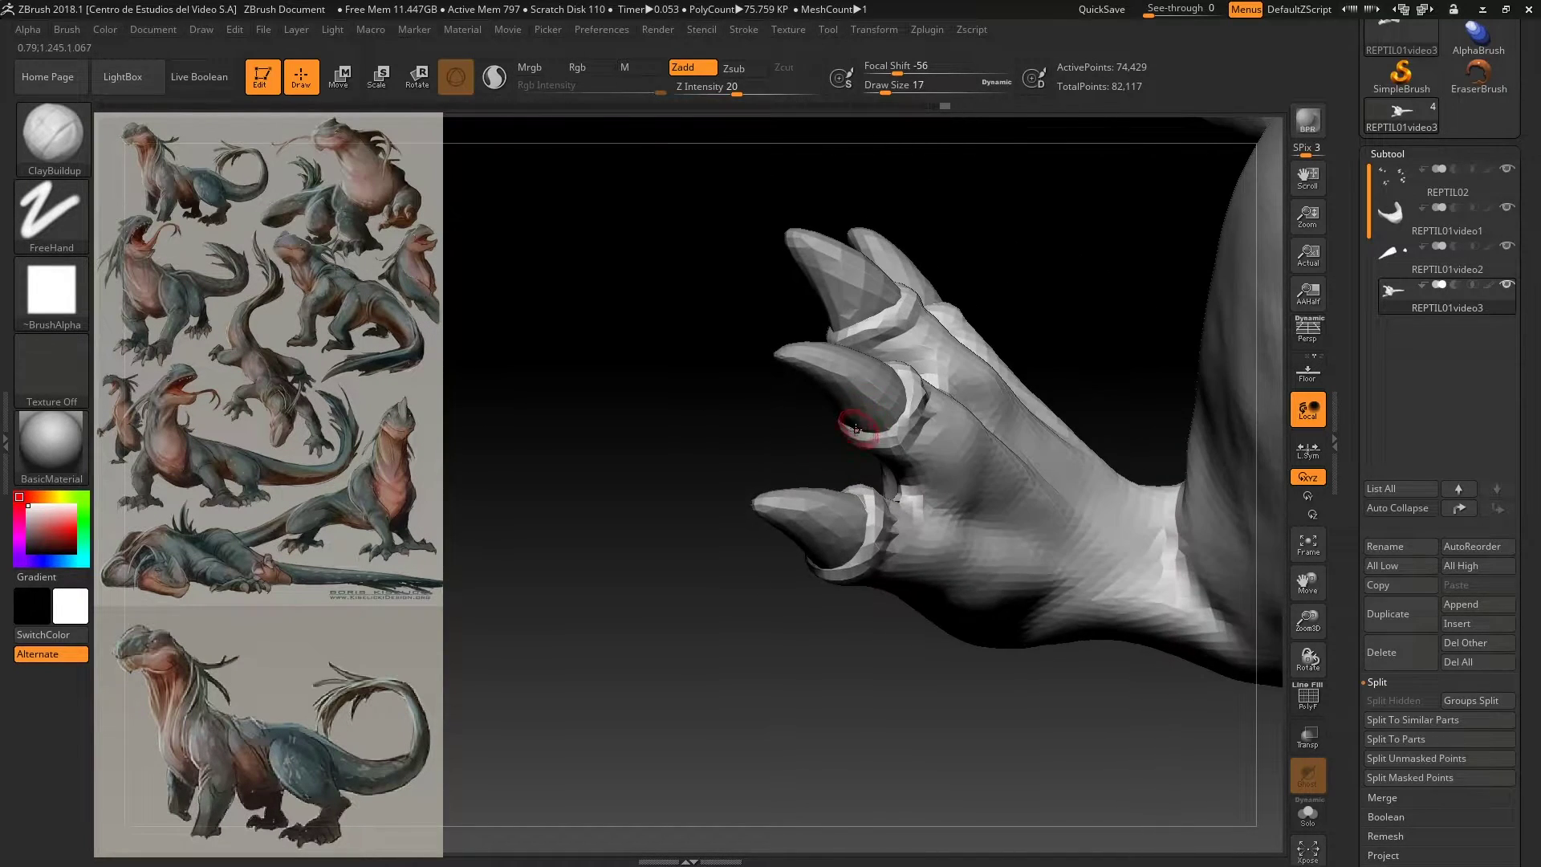
{"action": "left_click_drag", "start_coordinate": [736, 348], "coordinate": [861, 271]}
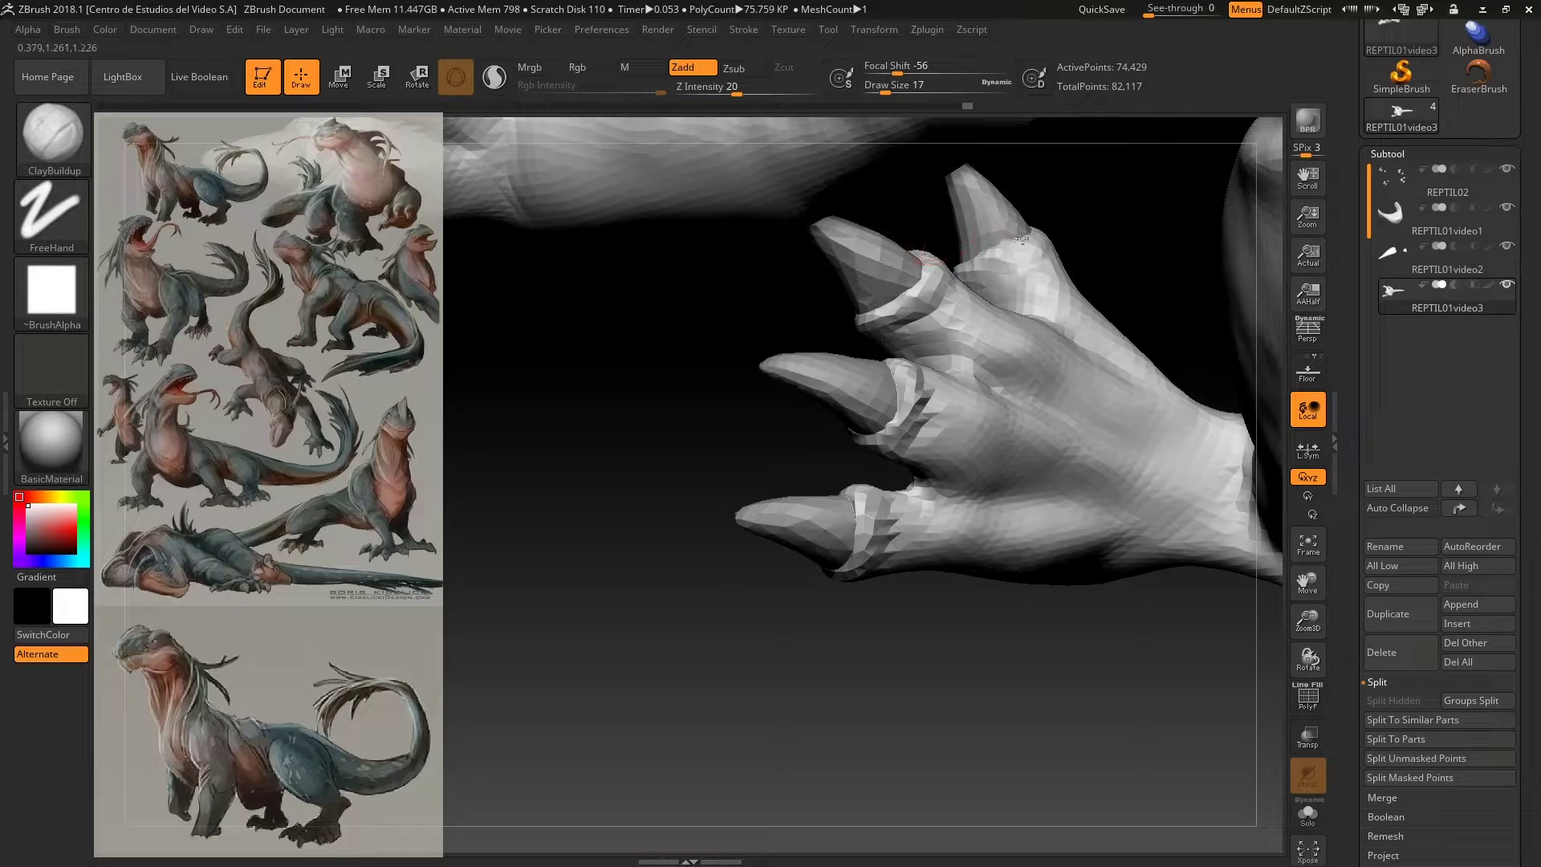
{"action": "left_click_drag", "start_coordinate": [634, 362], "coordinate": [843, 434]}
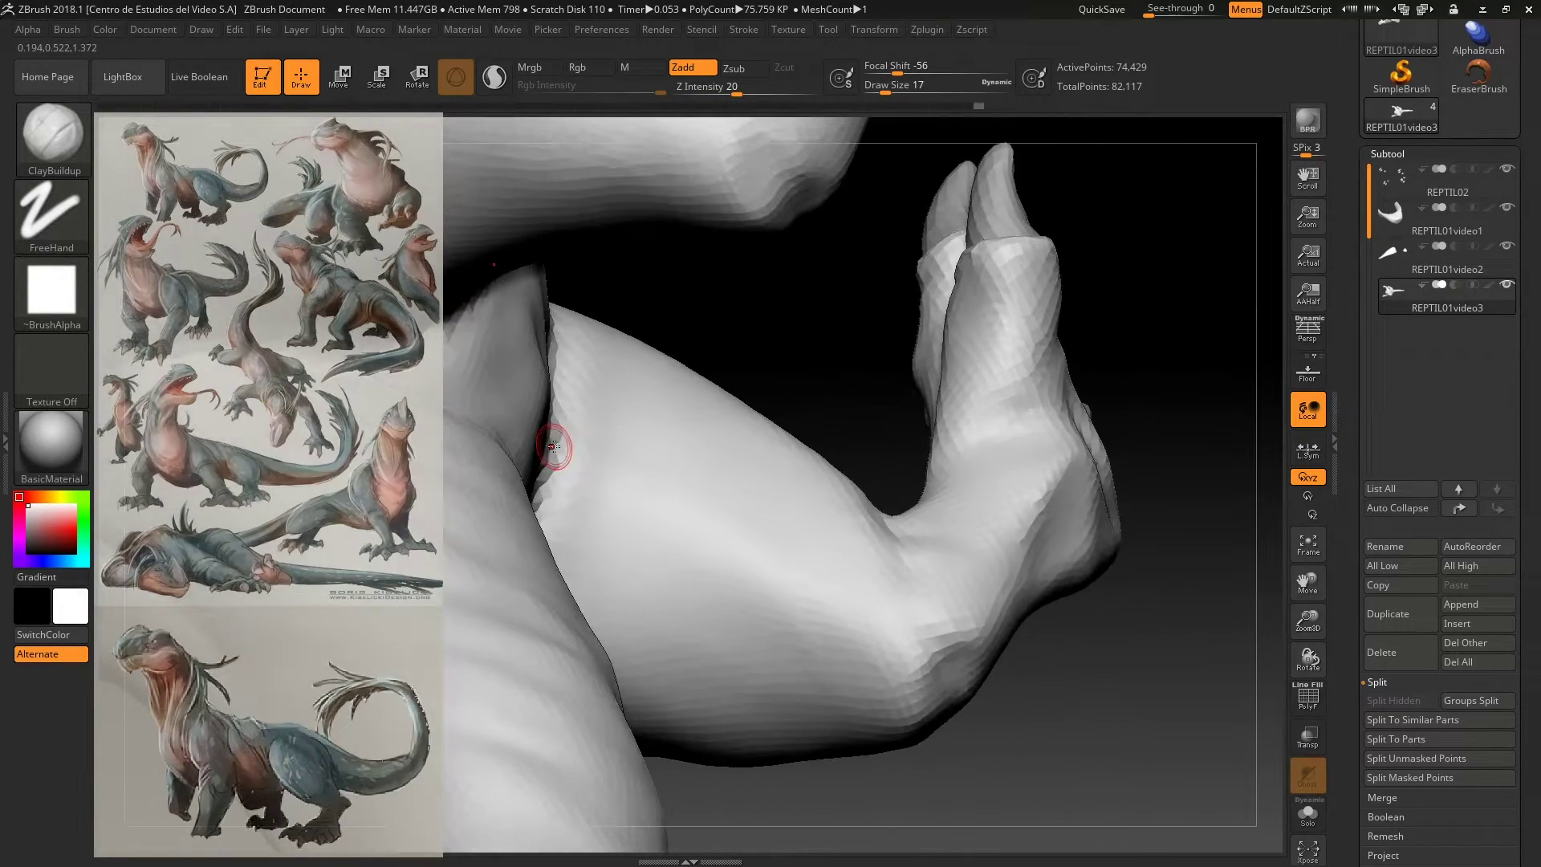
Step: Sharpen the claw creases with the DamStandard brush
{"action": "key", "text": "b"}
{"action": "key", "text": "d"}
{"action": "key", "text": "s"}
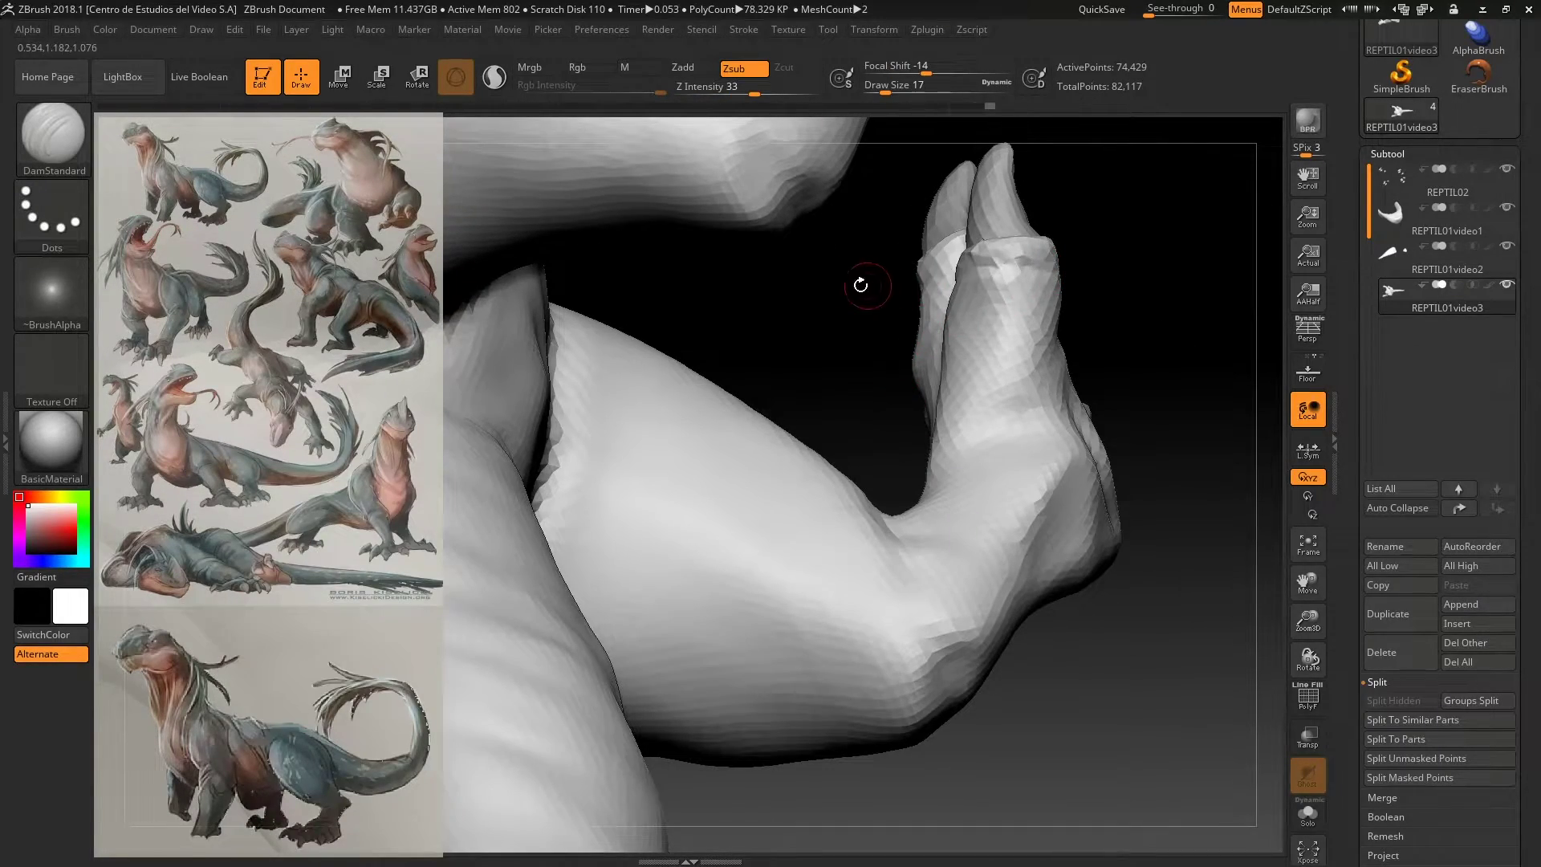
{"action": "left_click_drag", "start_coordinate": [857, 281], "coordinate": [960, 326]}
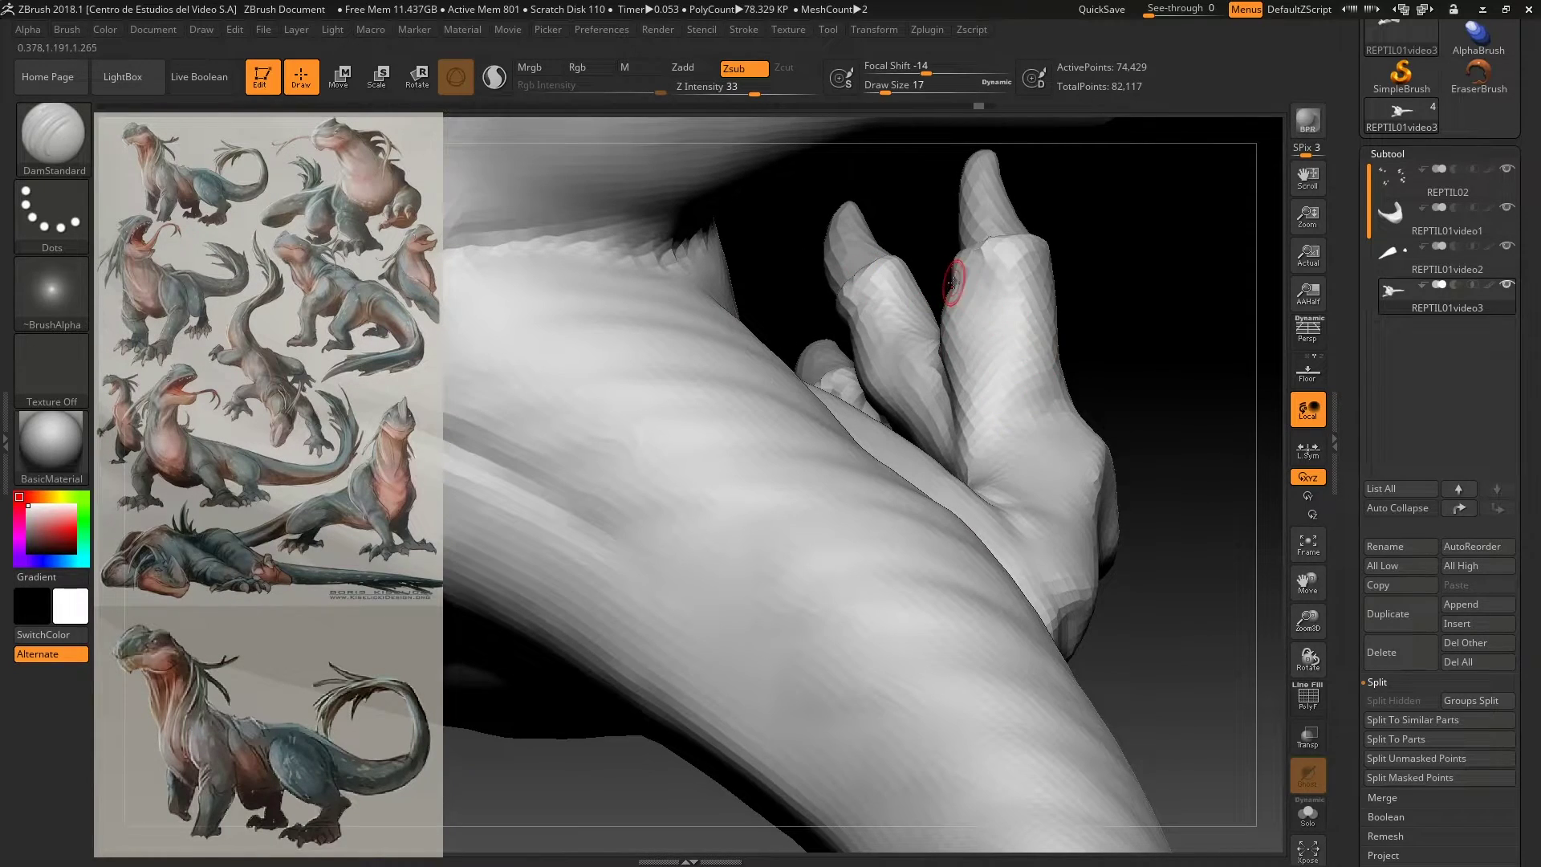
{"action": "mouse_move", "coordinate": [1058, 254]}
{"action": "left_mouse_down"}
{"action": "mouse_move", "coordinate": [901, 274]}
{"action": "mouse_move", "coordinate": [734, 518]}
{"action": "left_mouse_up"}
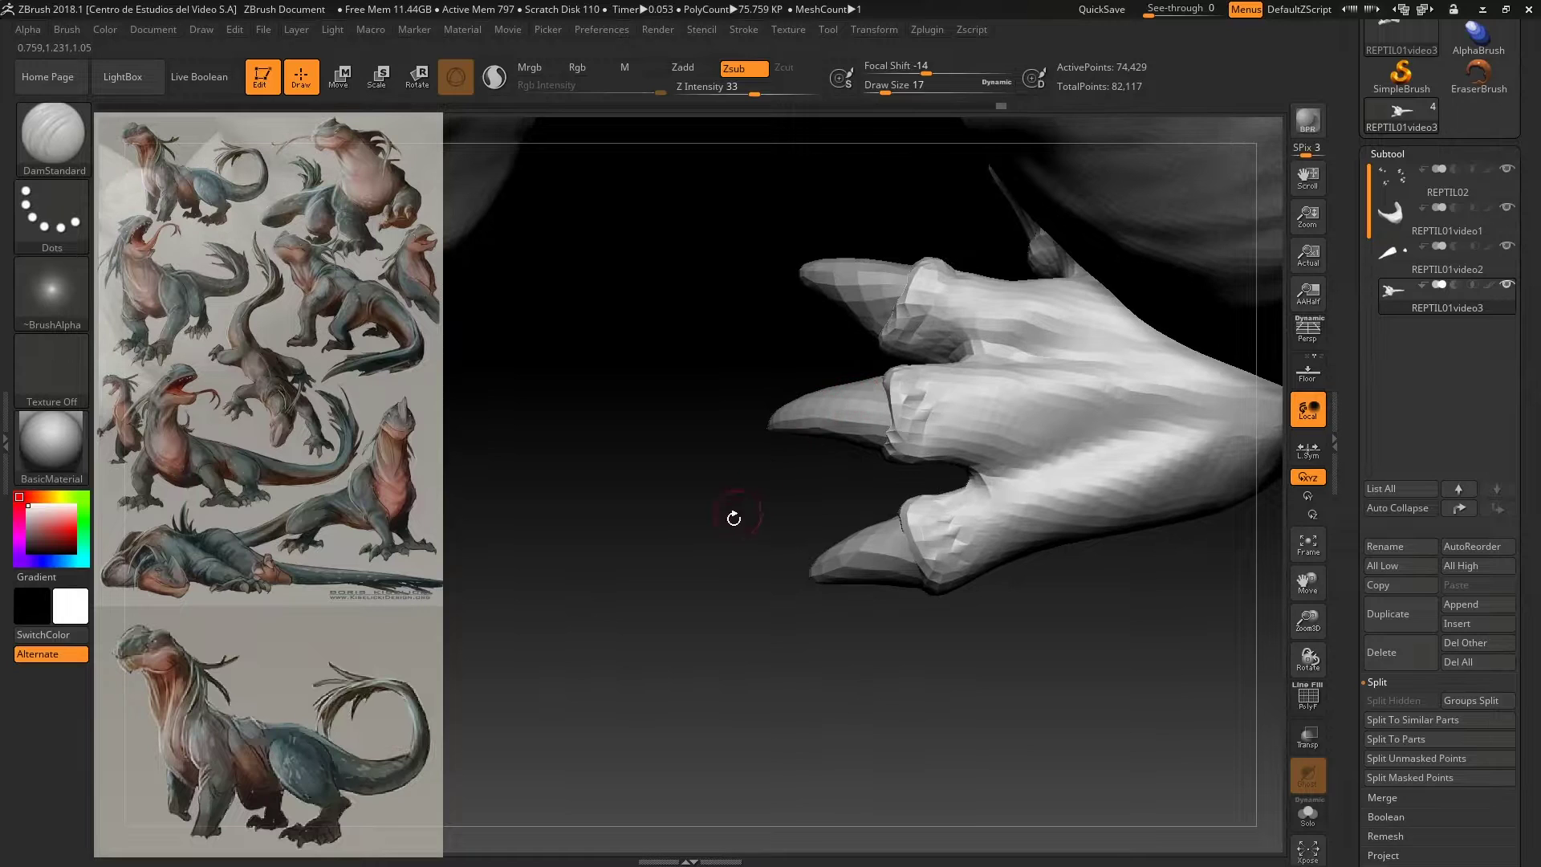
Step: Reshape a claw and the fingers with the Move brush, checking the hand from above and side
{"action": "key", "text": "b"}
{"action": "key", "text": "m"}
{"action": "key", "text": "v"}
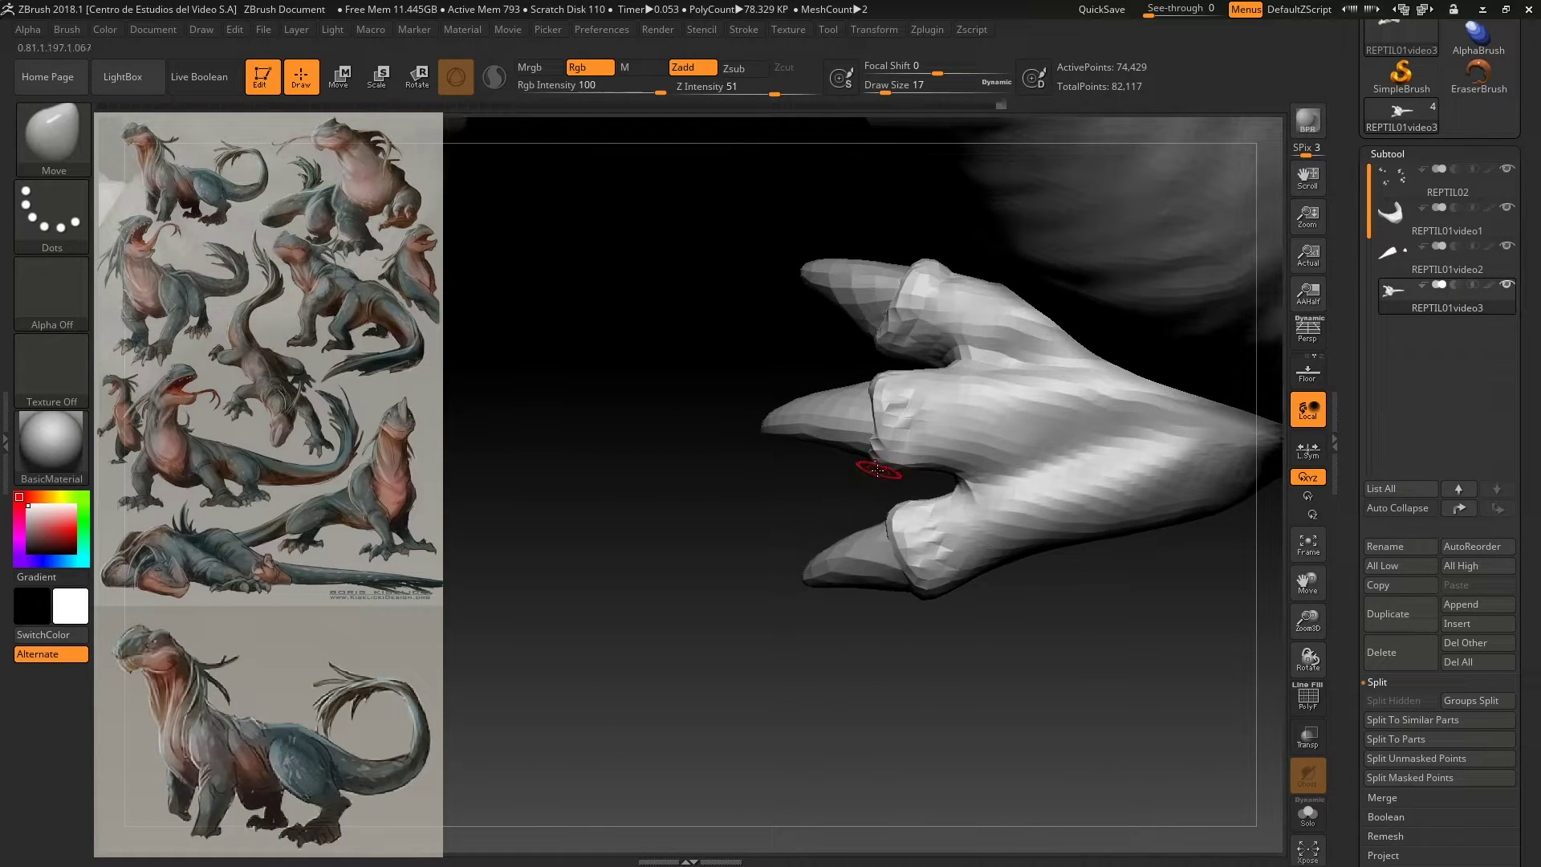
{"action": "mouse_move", "coordinate": [867, 389]}
{"action": "left_mouse_down"}
{"action": "mouse_move", "coordinate": [853, 362]}
{"action": "mouse_move", "coordinate": [840, 370]}
{"action": "left_mouse_up"}
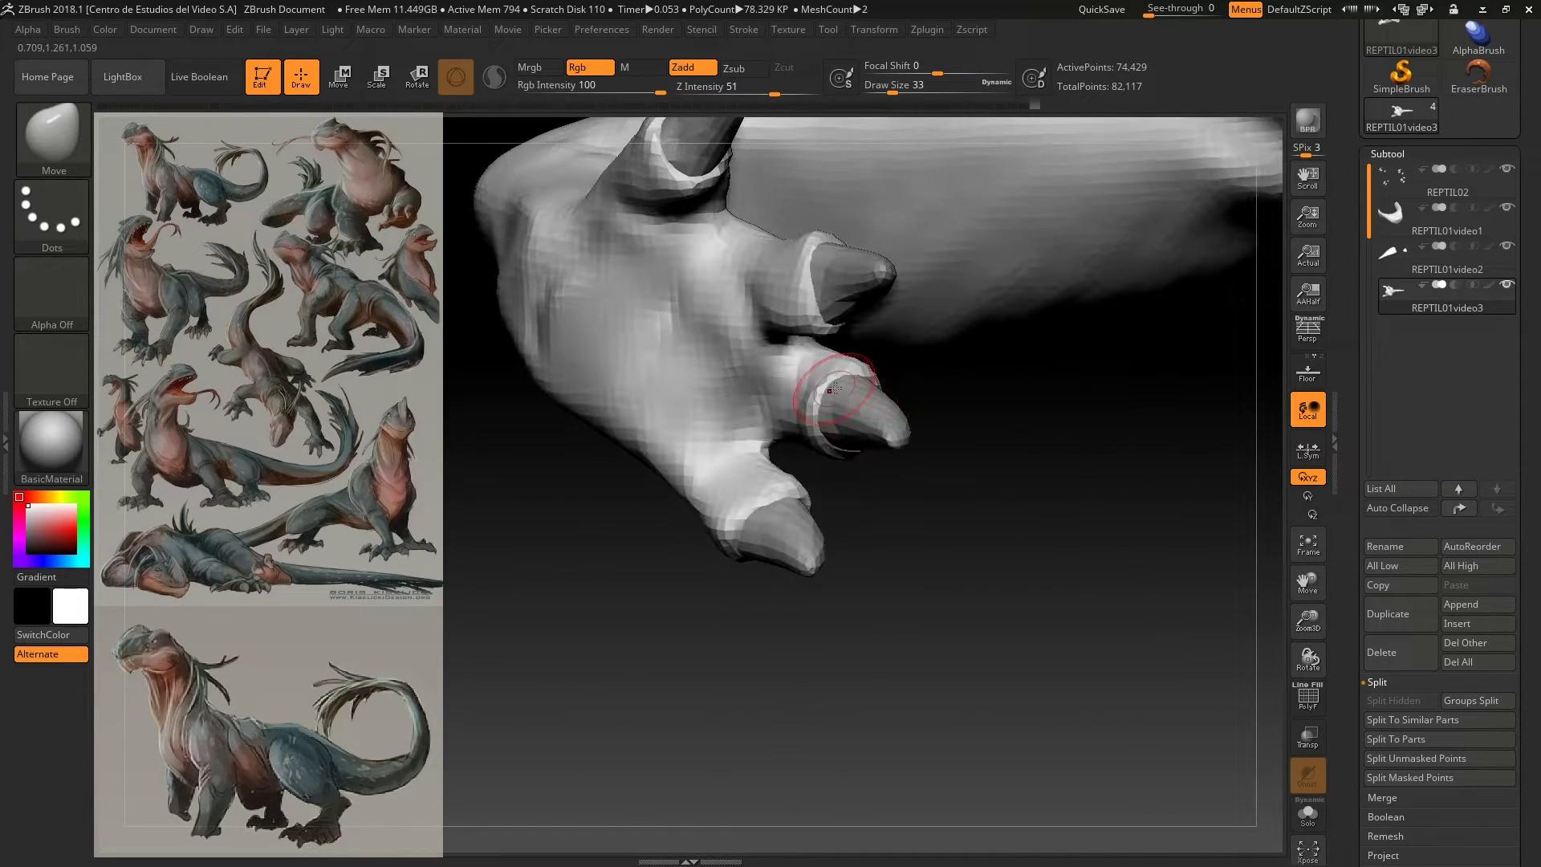
{"action": "left_click_drag", "start_coordinate": [700, 582], "coordinate": [578, 354]}
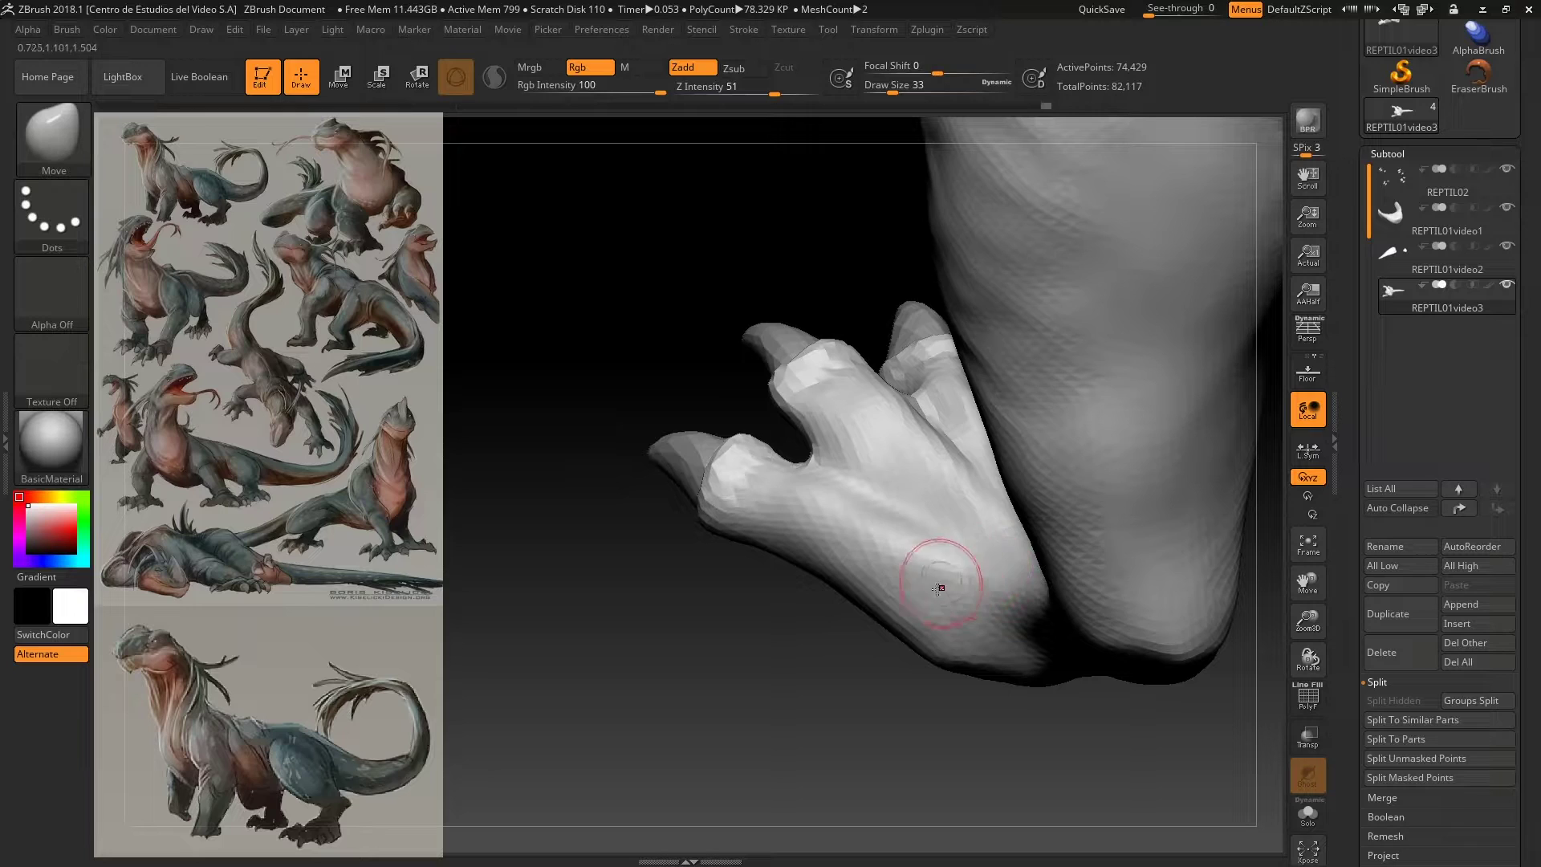
{"action": "left_click_drag", "start_coordinate": [895, 665], "coordinate": [912, 684]}
{"action": "key", "text": "b"}
{"action": "key", "text": "d"}
{"action": "key", "text": "s"}
{"action": "mouse_move", "coordinate": [925, 614]}
{"action": "left_mouse_down"}
{"action": "mouse_move", "coordinate": [947, 613]}
{"action": "mouse_move", "coordinate": [840, 691]}
{"action": "mouse_move", "coordinate": [861, 625]}
{"action": "left_mouse_up"}
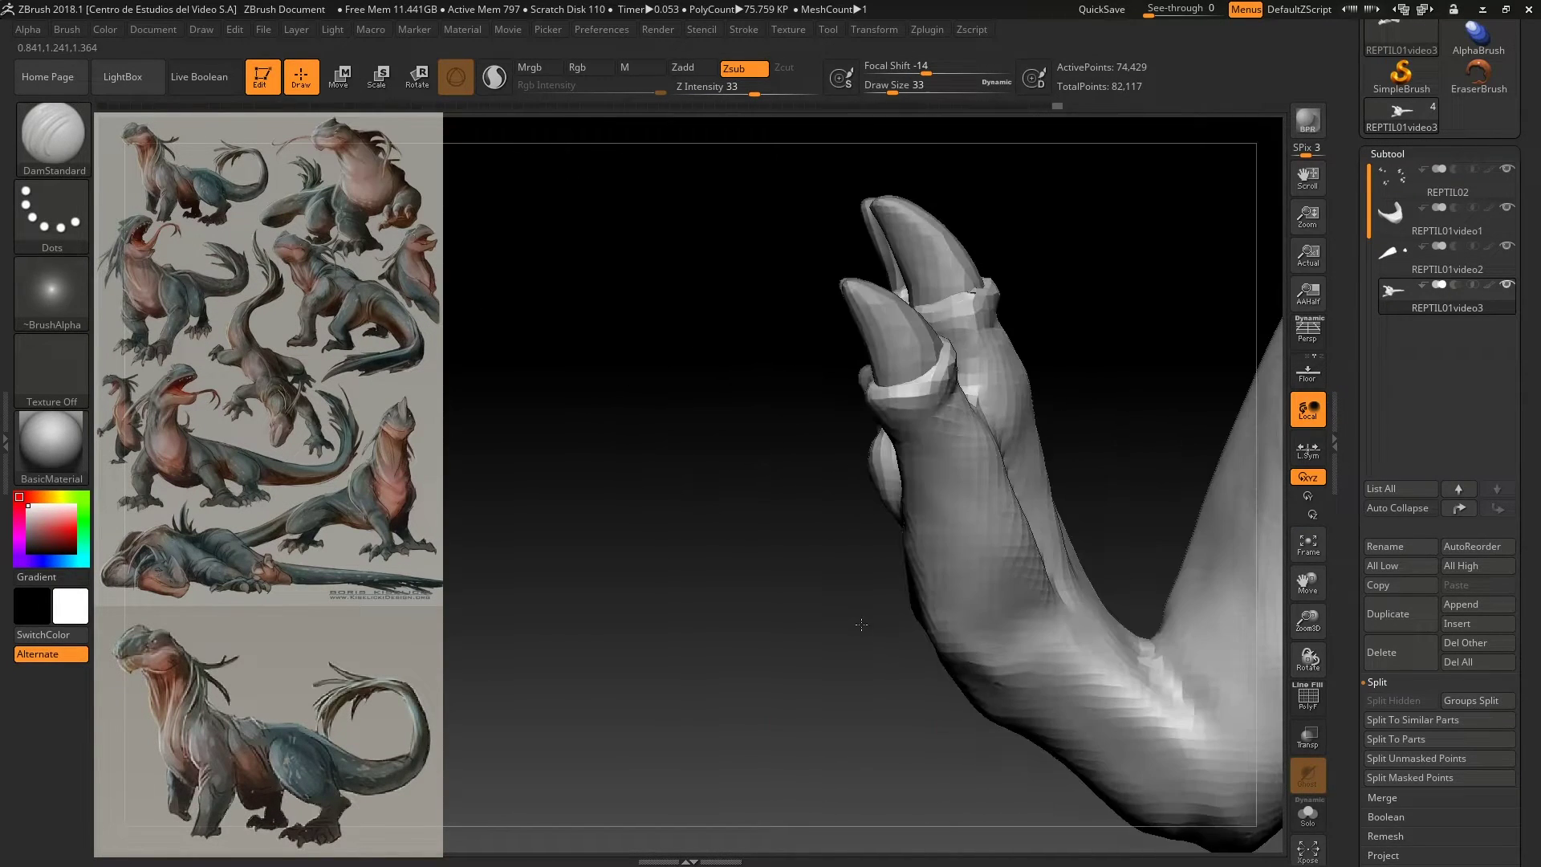
{"action": "mouse_move", "coordinate": [742, 701]}
{"action": "left_mouse_down"}
{"action": "mouse_move", "coordinate": [643, 372]}
{"action": "mouse_move", "coordinate": [640, 685]}
{"action": "mouse_move", "coordinate": [567, 589]}
{"action": "mouse_move", "coordinate": [787, 604]}
{"action": "left_mouse_up"}
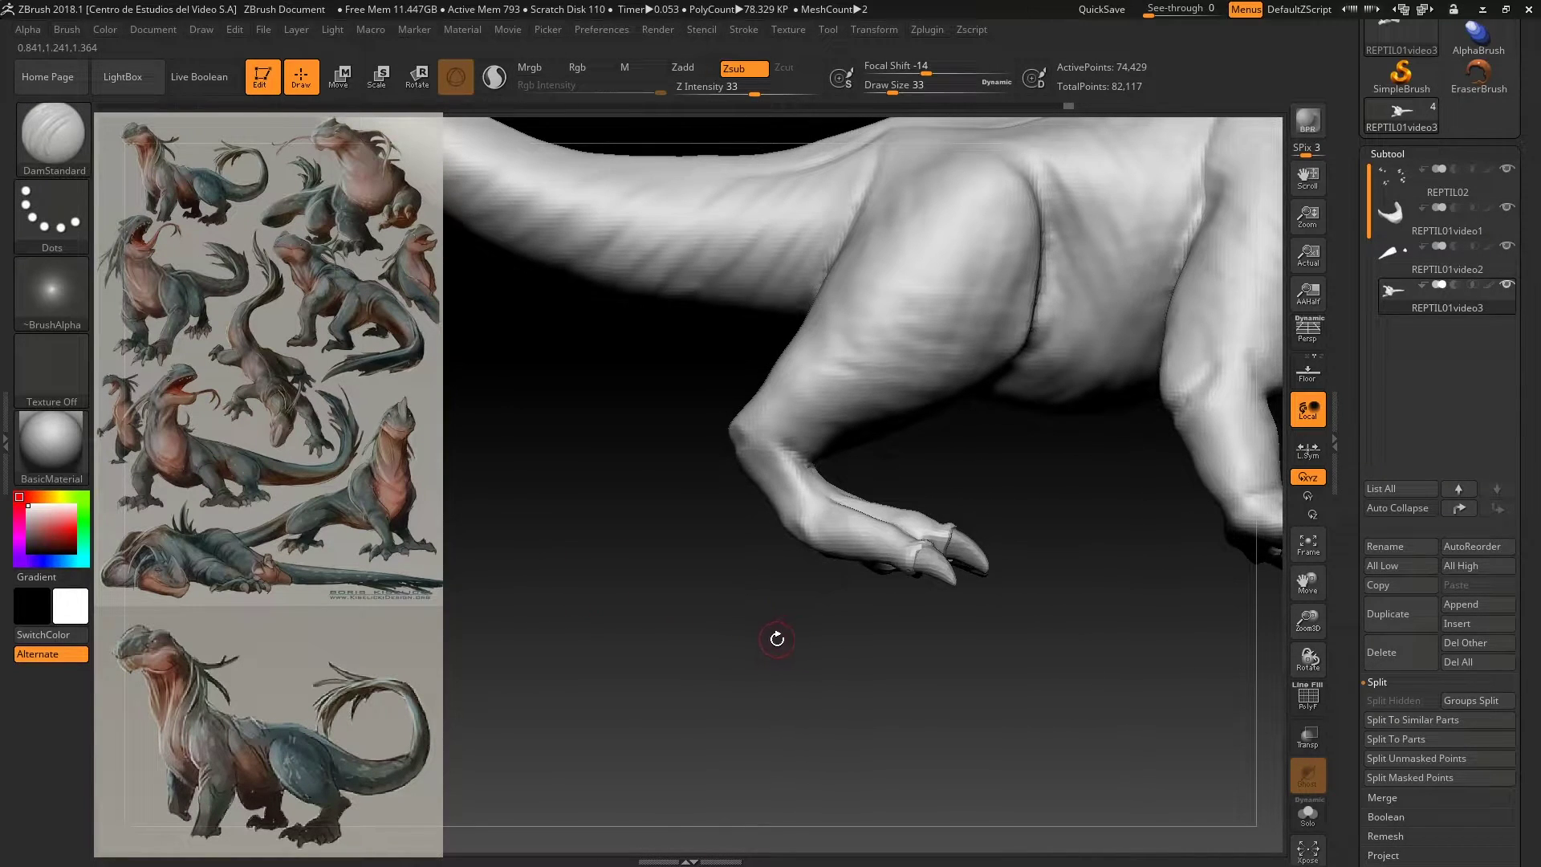
Step: Reshape the ankle and heel with the Move brush and undo a trial bulge under the thigh
{"action": "key", "text": "b"}
{"action": "key", "text": "m"}
{"action": "key", "text": "v"}
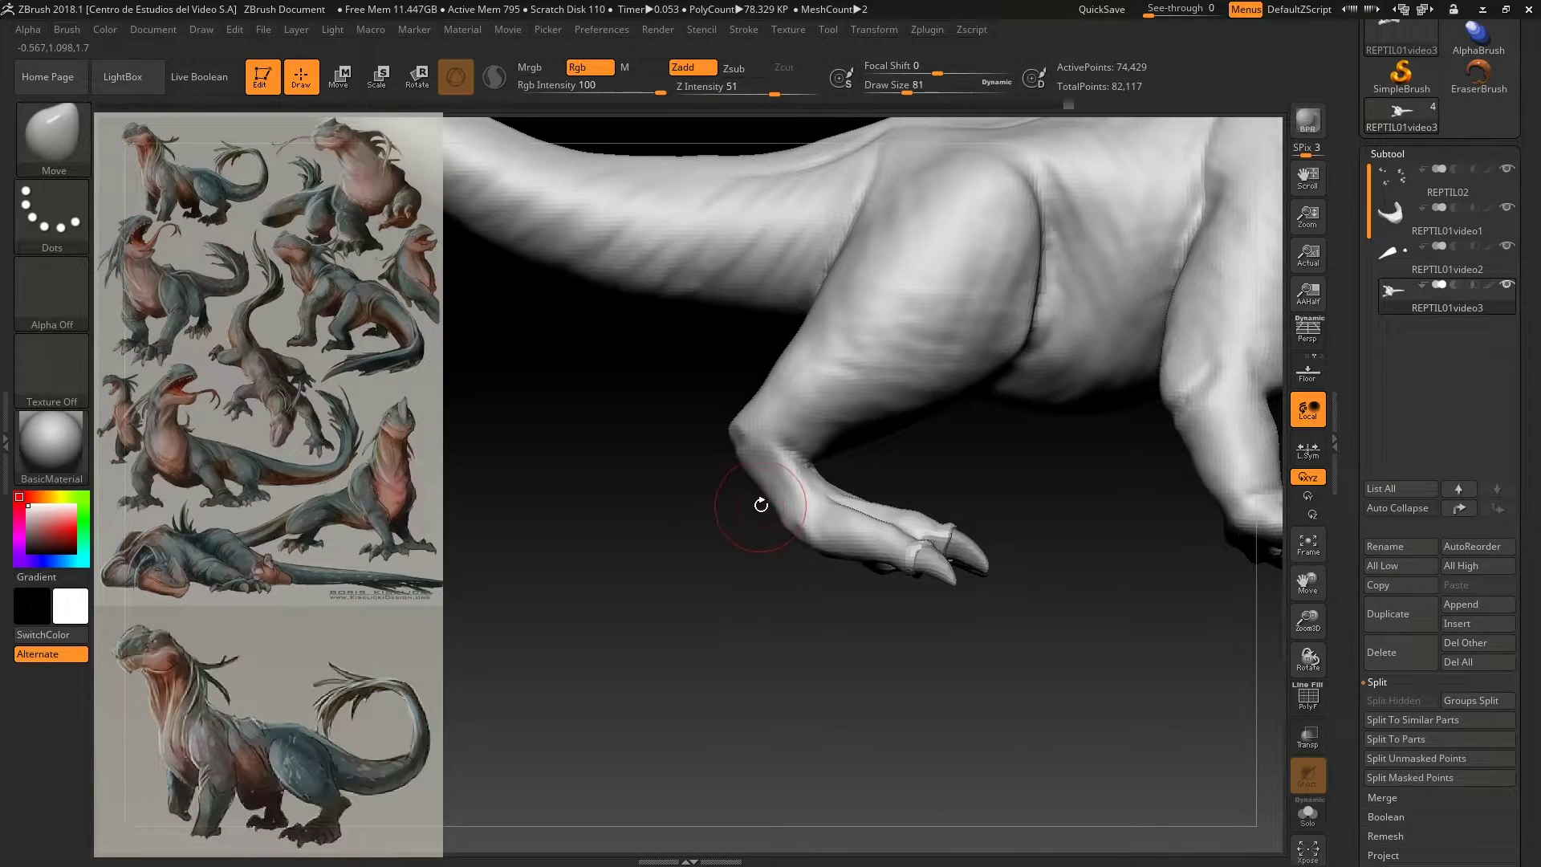
{"action": "left_click_drag", "start_coordinate": [757, 480], "coordinate": [827, 545]}
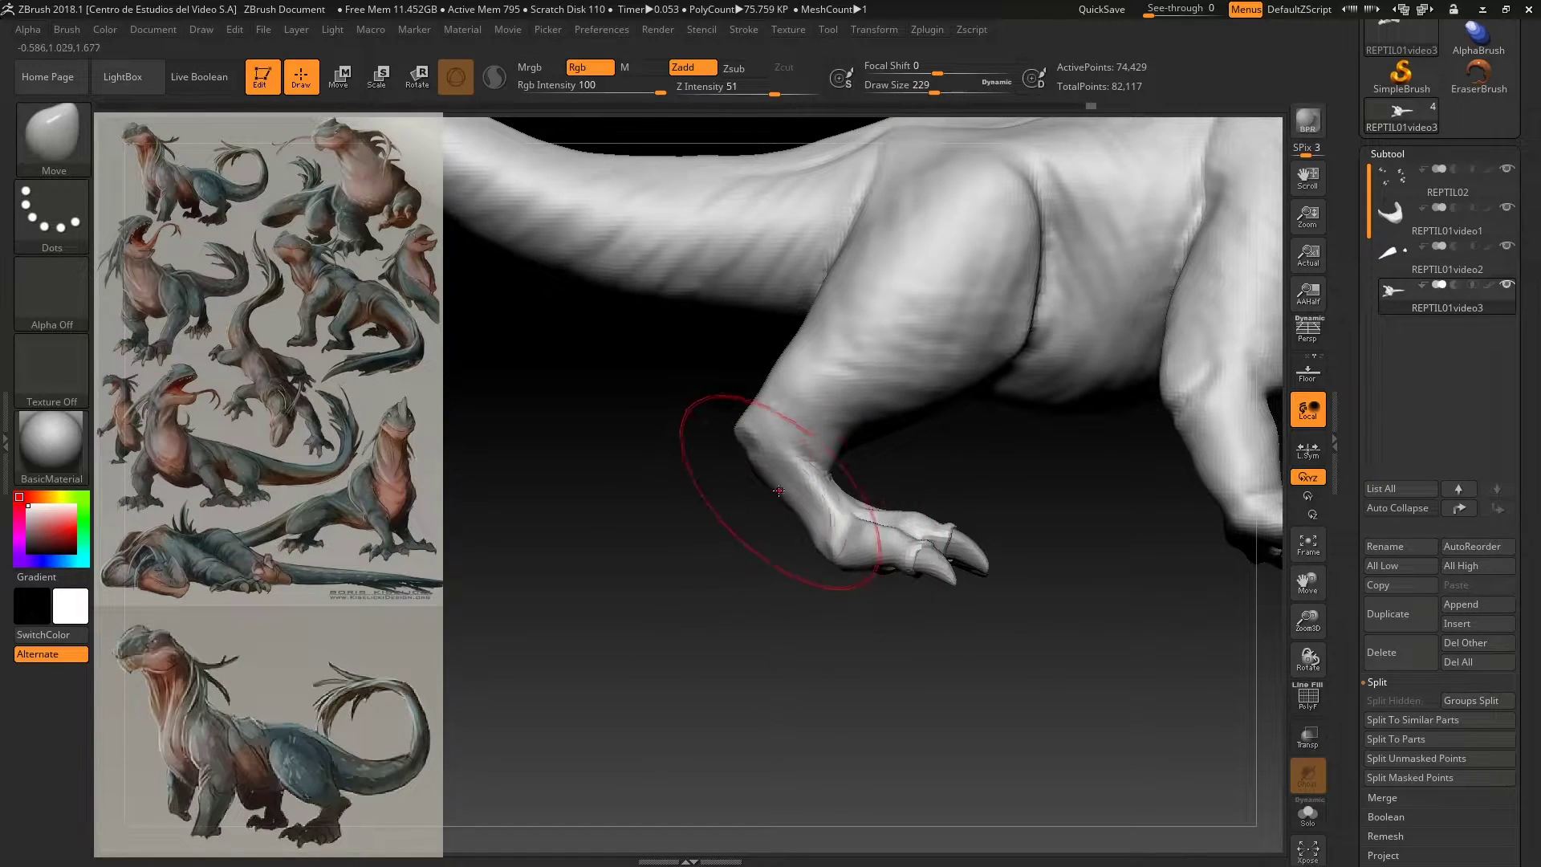
{"action": "left_click_drag", "start_coordinate": [748, 452], "coordinate": [624, 675]}
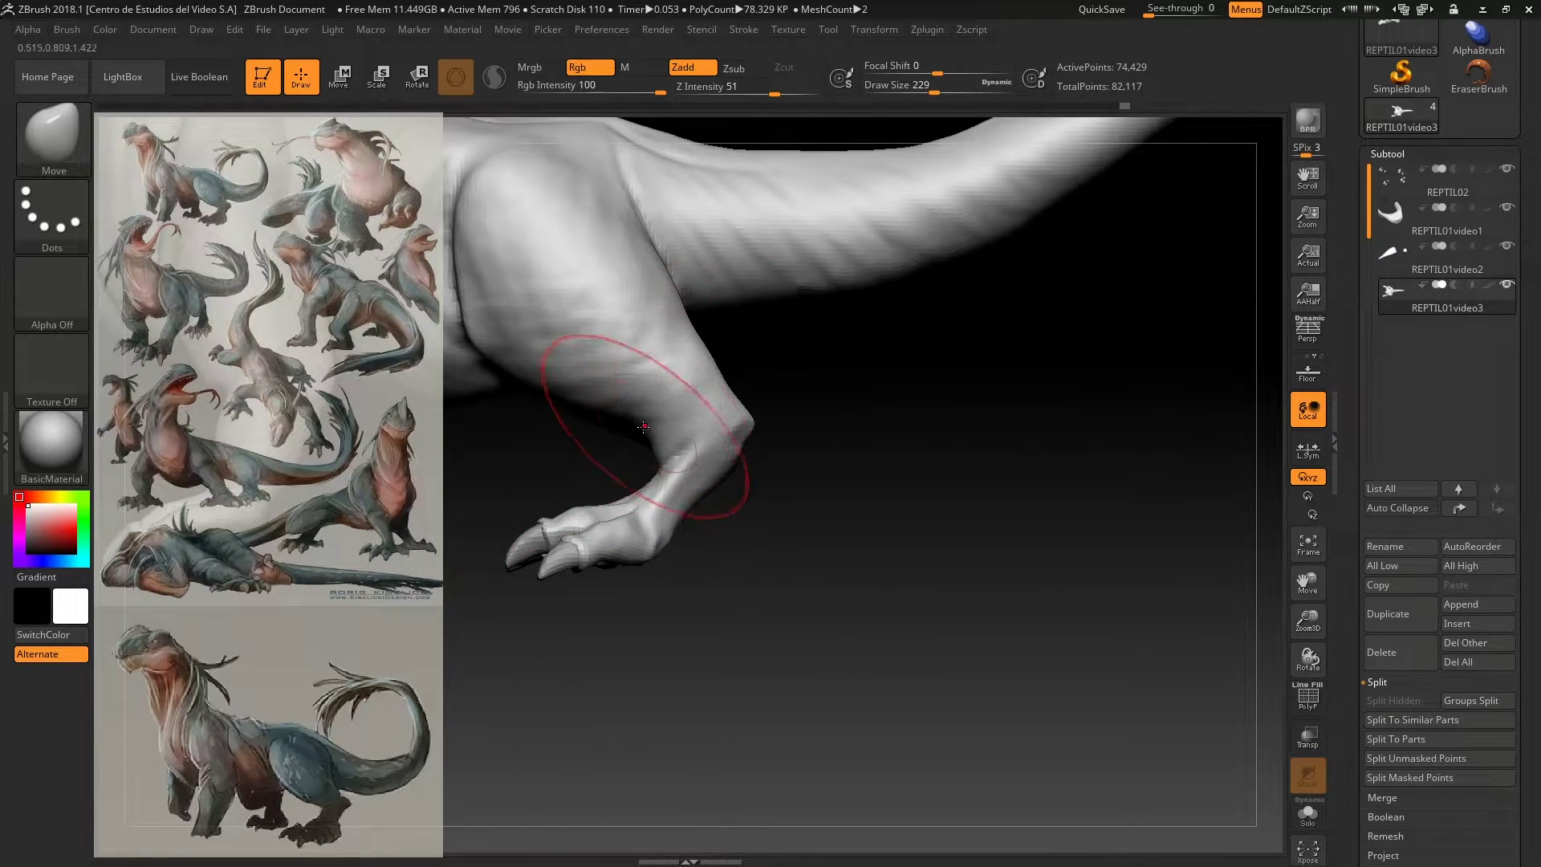
{"action": "left_click_drag", "start_coordinate": [574, 390], "coordinate": [584, 429]}
{"action": "key", "text": "ctrl+z"}
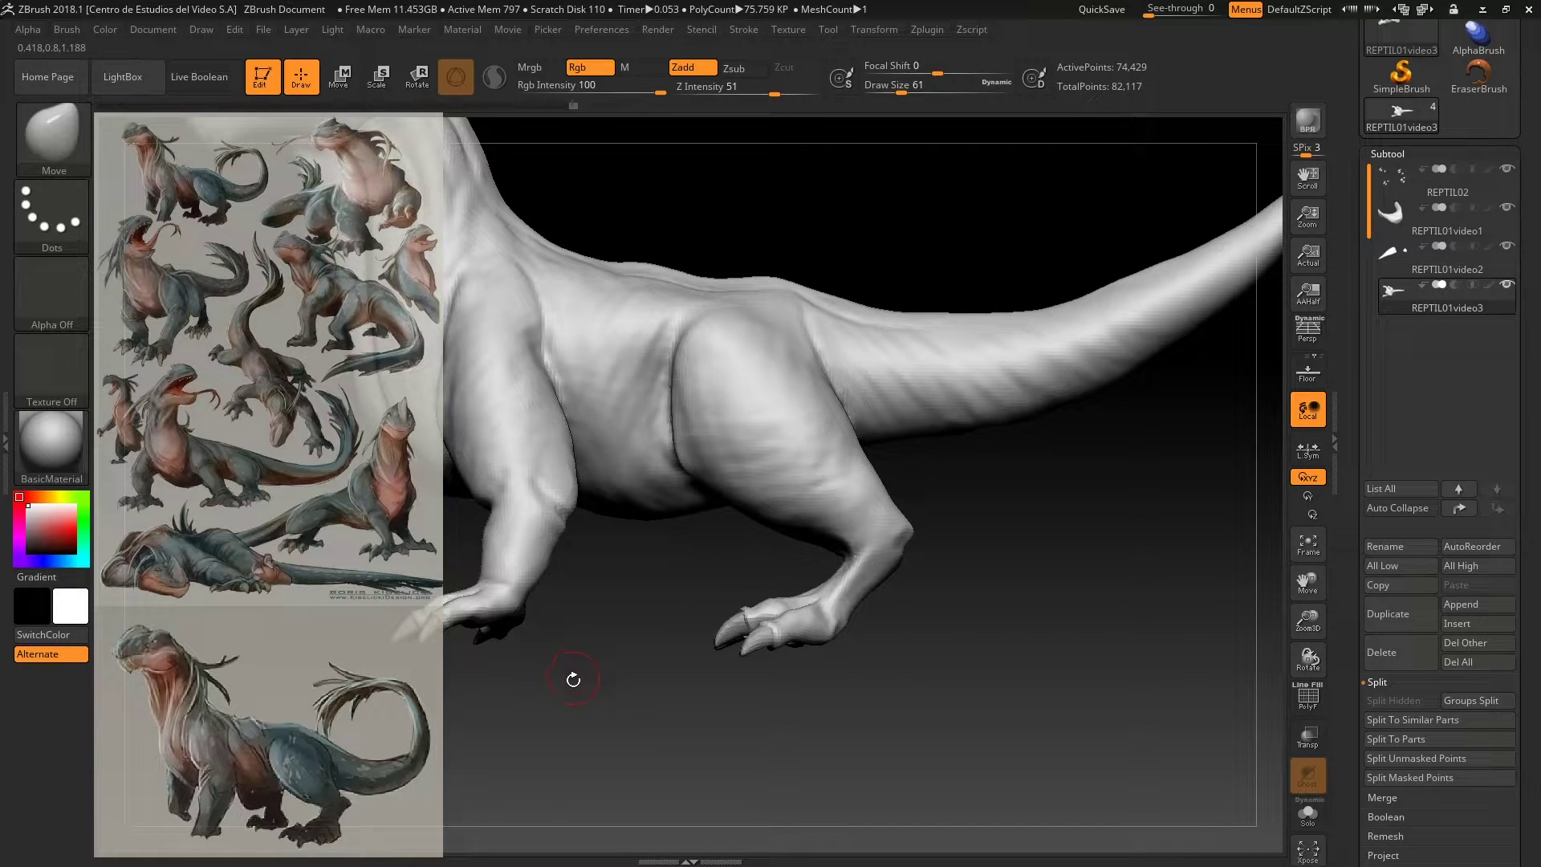
{"action": "left_click_drag", "start_coordinate": [585, 649], "coordinate": [489, 547], "text": "alt"}
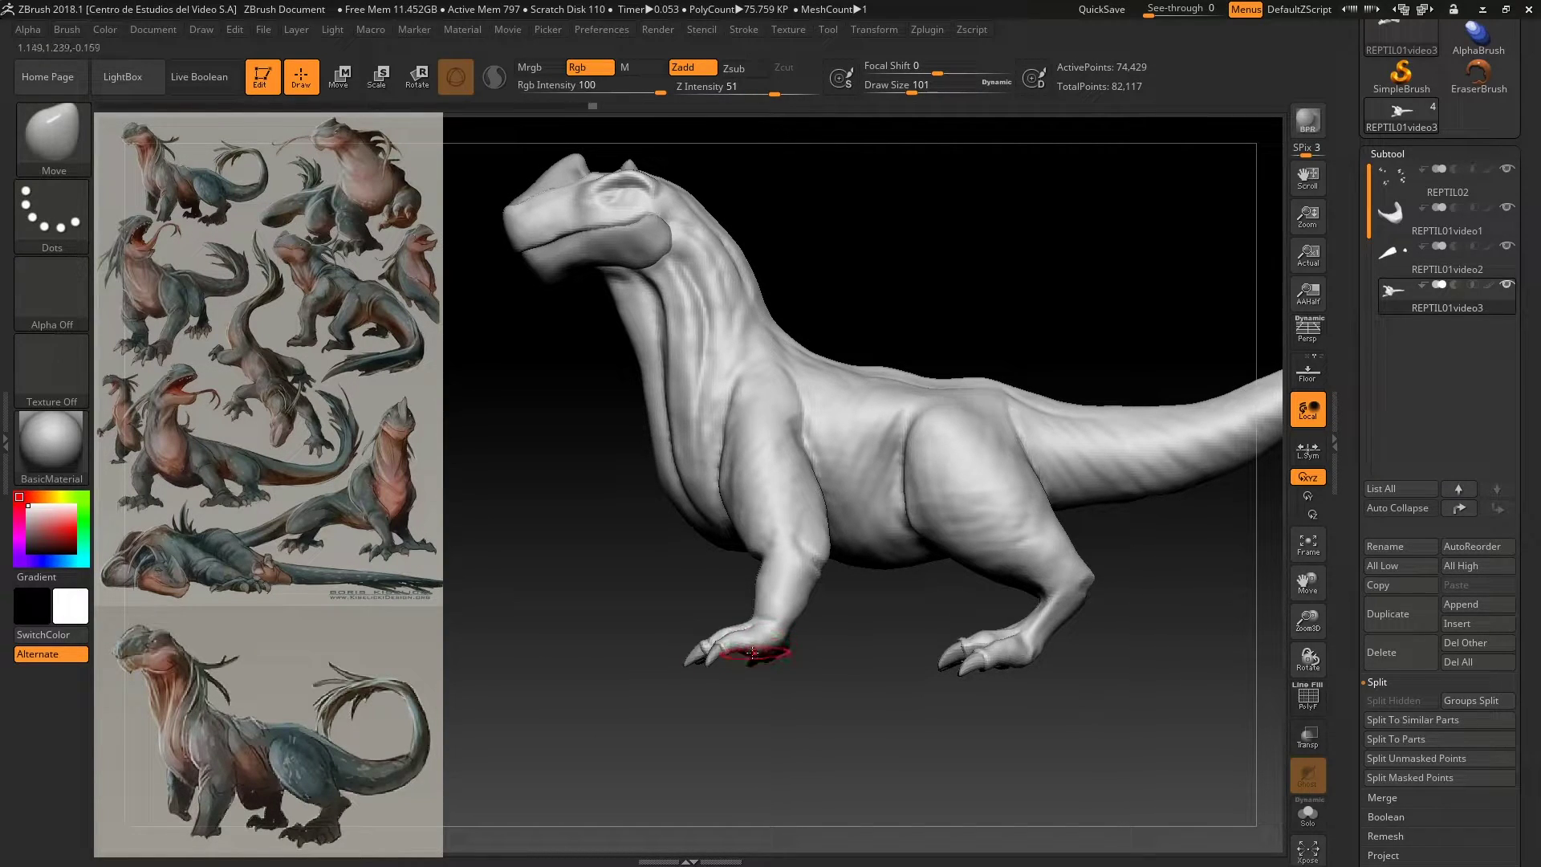
{"action": "mouse_move", "coordinate": [555, 512]}
{"action": "left_mouse_down"}
{"action": "mouse_move", "coordinate": [573, 533]}
{"action": "mouse_move", "coordinate": [529, 538]}
{"action": "left_mouse_up"}
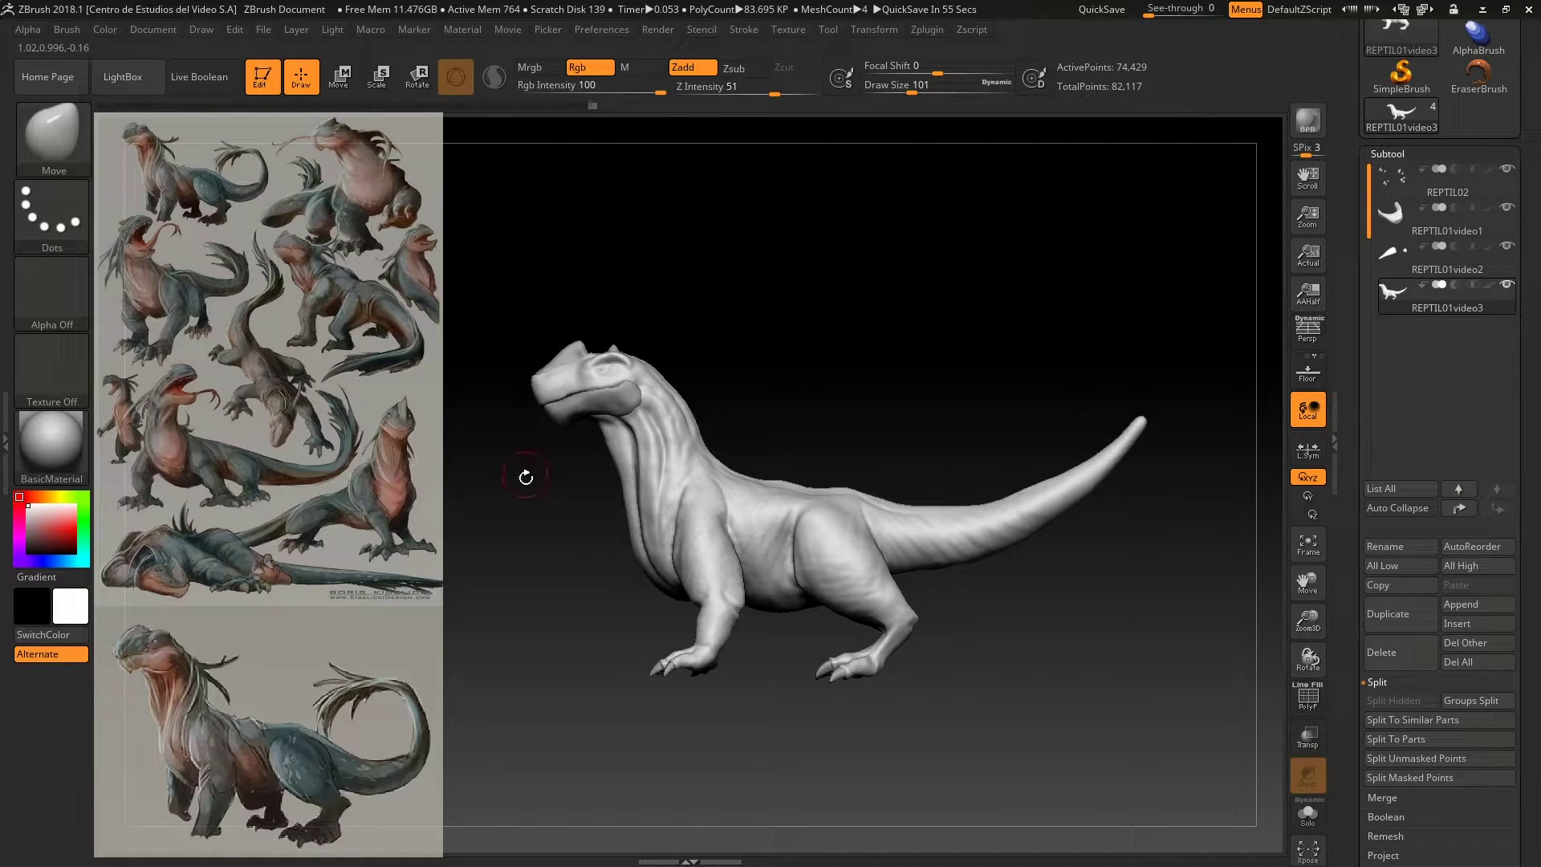
{"action": "mouse_move", "coordinate": [484, 447]}
{"action": "left_mouse_down", "text": "alt"}
{"action": "mouse_move", "coordinate": [503, 420]}
{"action": "mouse_move", "coordinate": [561, 585]}
{"action": "mouse_move", "coordinate": [544, 550]}
{"action": "mouse_move", "coordinate": [579, 599]}
{"action": "mouse_move", "coordinate": [516, 526]}
{"action": "mouse_move", "coordinate": [516, 540]}
{"action": "mouse_move", "coordinate": [516, 523]}
{"action": "mouse_move", "coordinate": [600, 690]}
{"action": "mouse_move", "coordinate": [610, 642]}
{"action": "left_mouse_up", "text": "alt"}
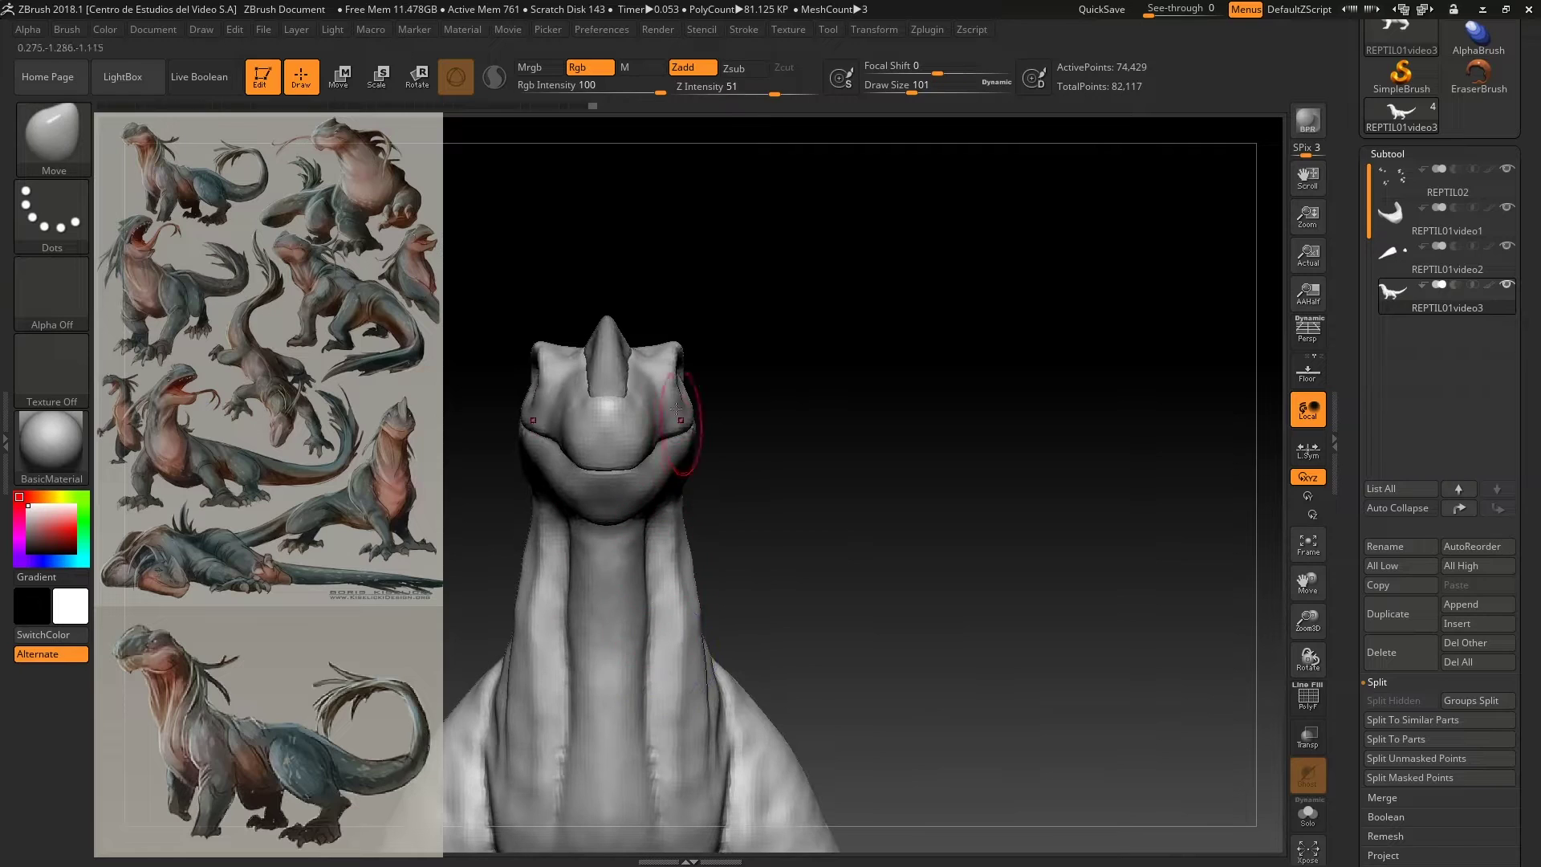
{"action": "mouse_move", "coordinate": [670, 400]}
{"action": "left_mouse_down"}
{"action": "mouse_move", "coordinate": [654, 354]}
{"action": "mouse_move", "coordinate": [652, 389]}
{"action": "mouse_move", "coordinate": [672, 365]}
{"action": "left_mouse_up"}
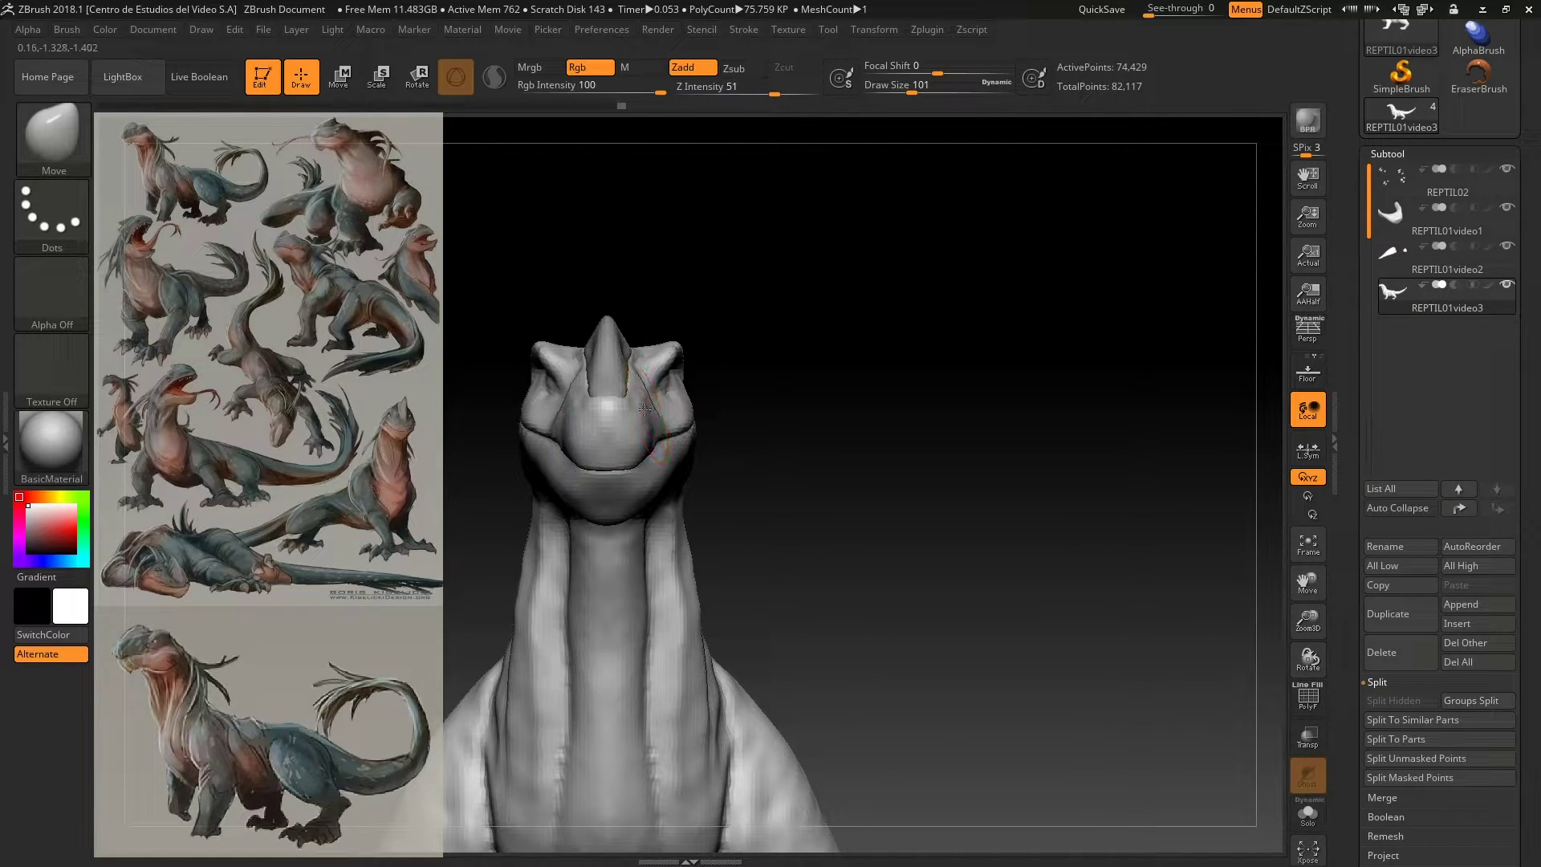
{"action": "left_click_drag", "start_coordinate": [624, 602], "coordinate": [626, 548]}
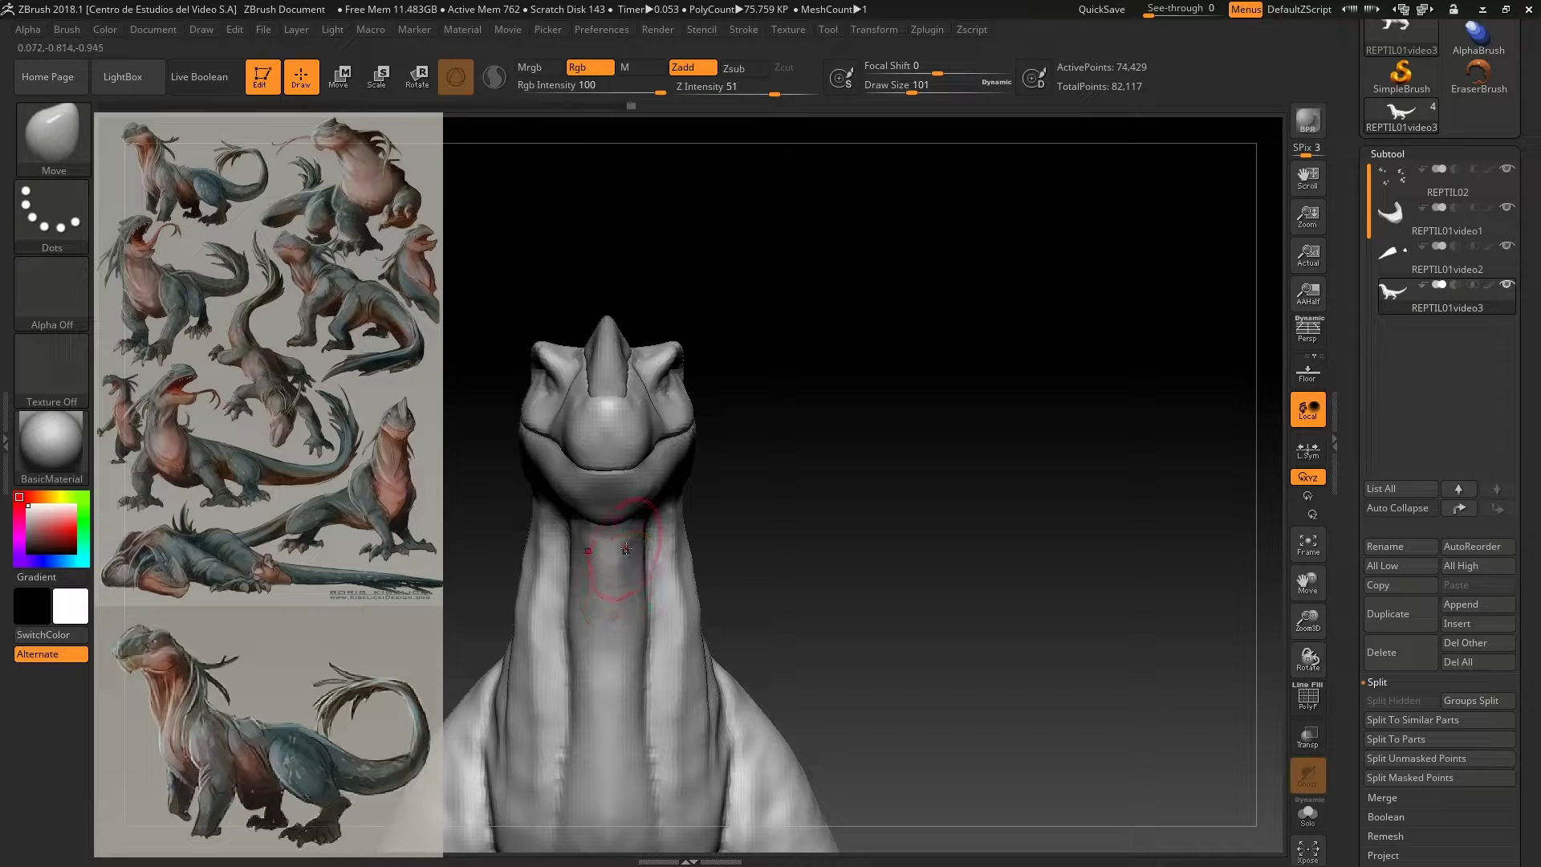
{"action": "left_click_drag", "start_coordinate": [836, 643], "coordinate": [765, 646]}
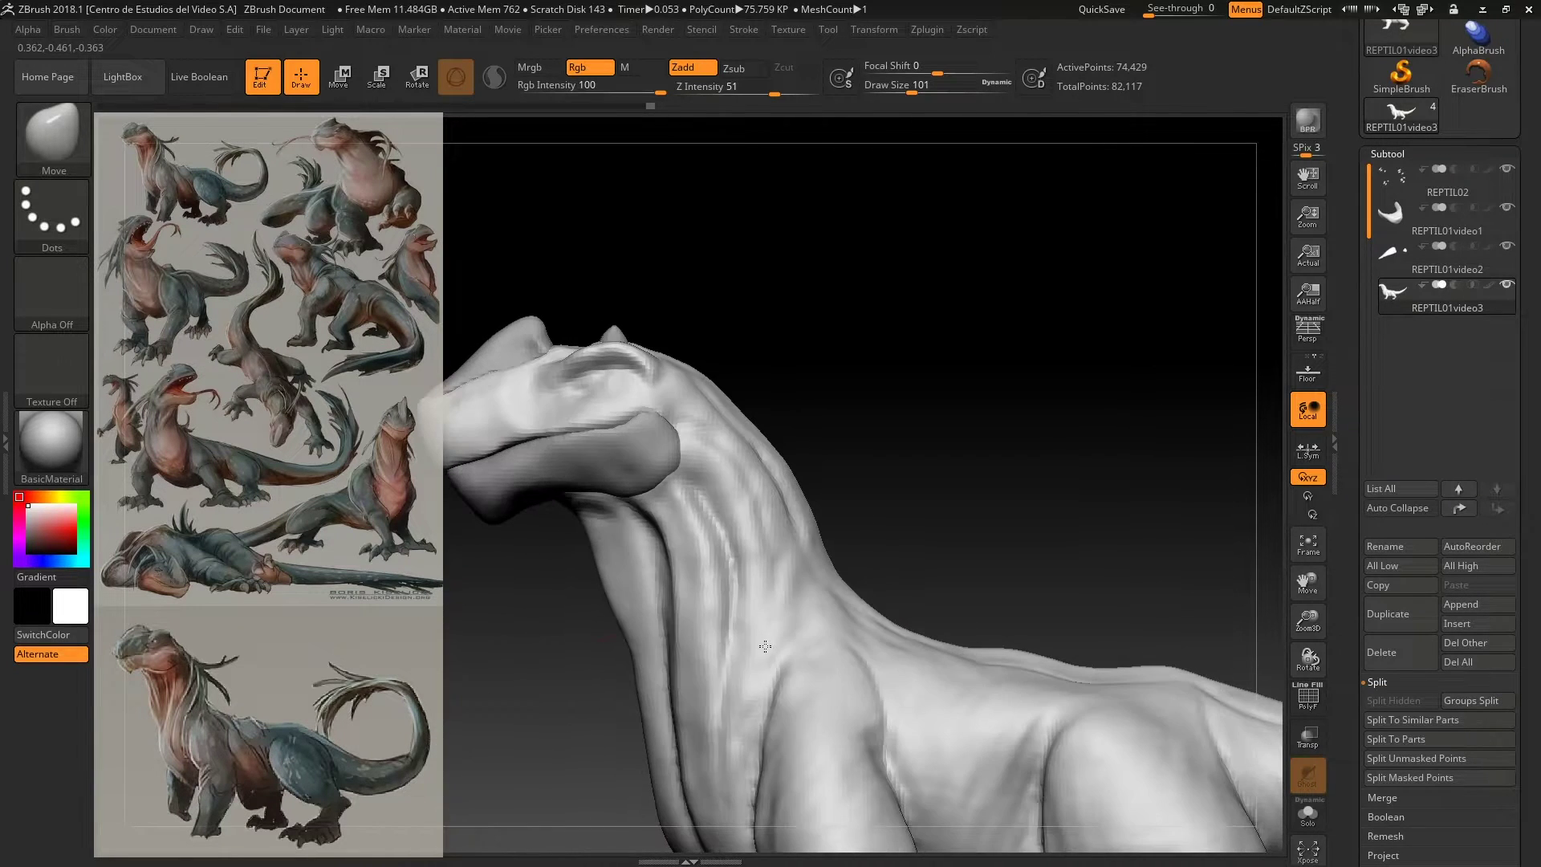
{"action": "left_click_drag", "start_coordinate": [532, 717], "coordinate": [583, 673]}
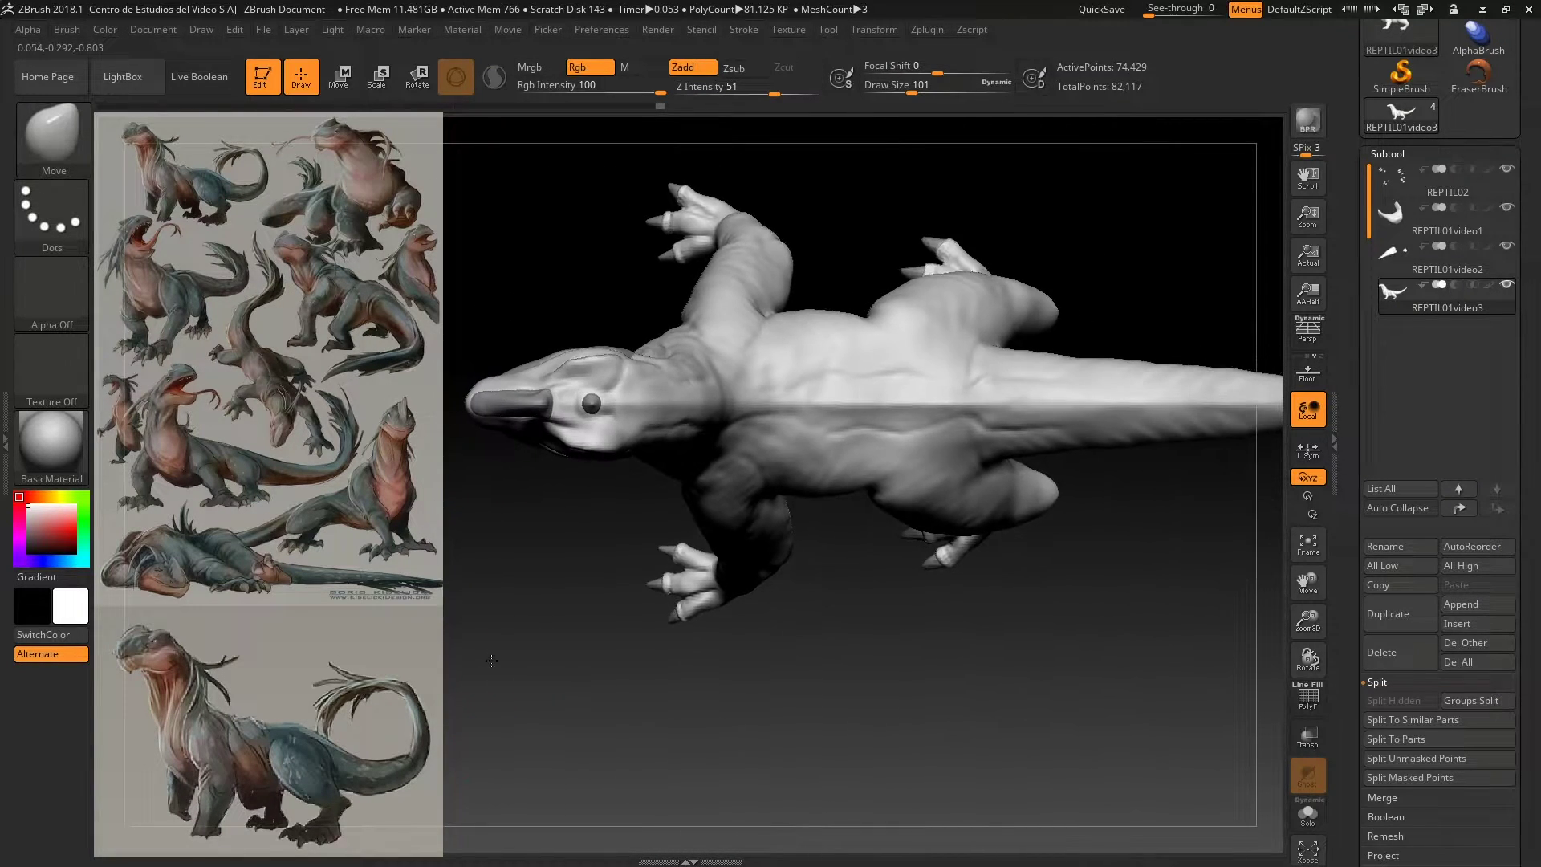
{"action": "key", "text": "bracketright"}
{"action": "key", "text": "bracketright"}
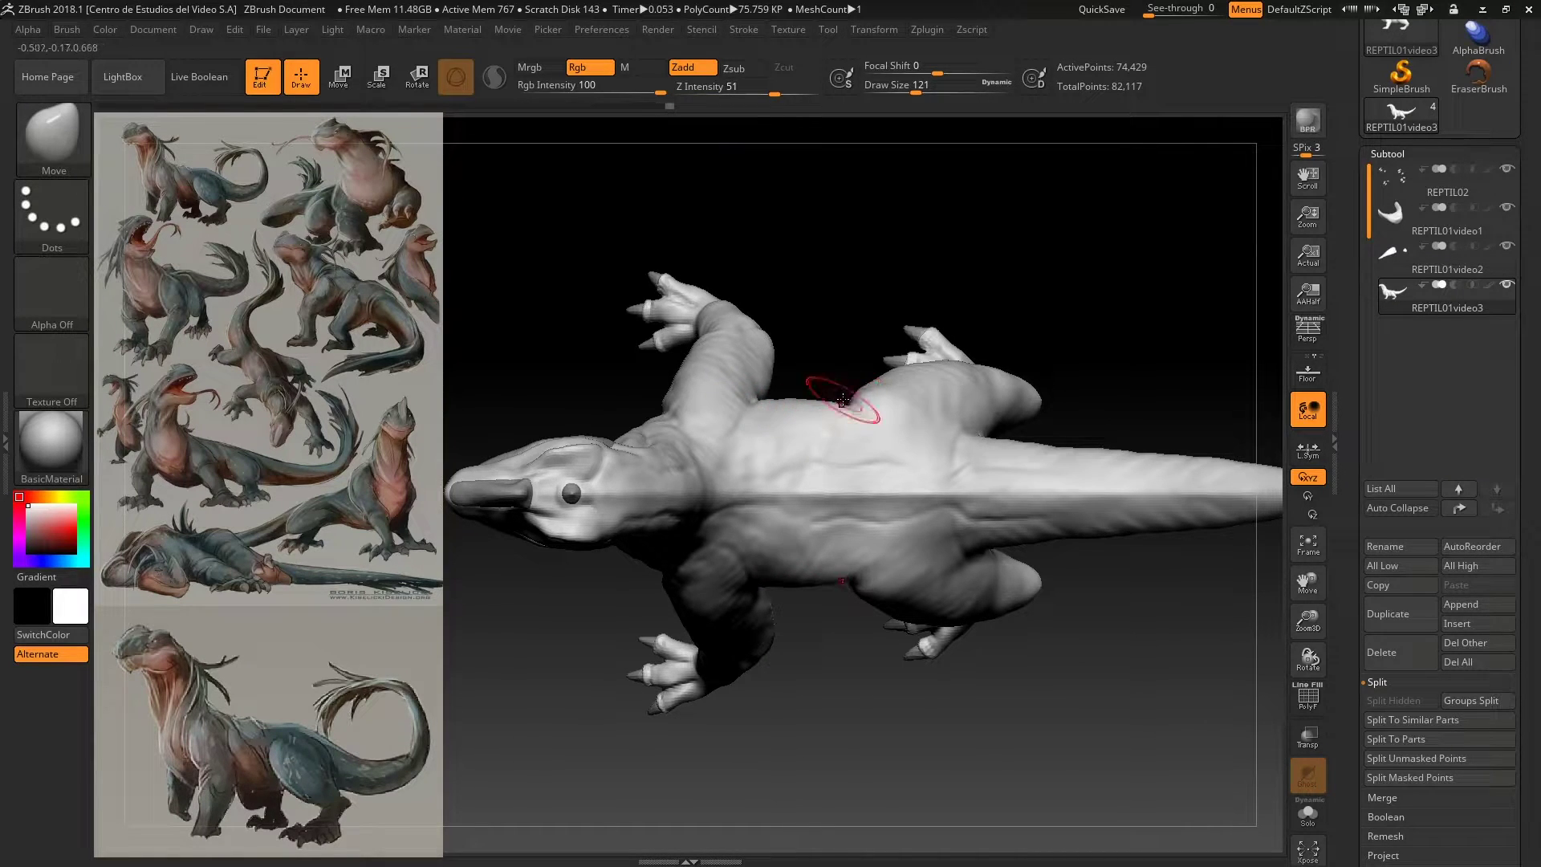
{"action": "left_click_drag", "start_coordinate": [912, 653], "coordinate": [863, 529]}
{"action": "mouse_move", "coordinate": [547, 556]}
{"action": "left_mouse_down"}
{"action": "mouse_move", "coordinate": [544, 533]}
{"action": "mouse_move", "coordinate": [502, 523]}
{"action": "left_mouse_up"}
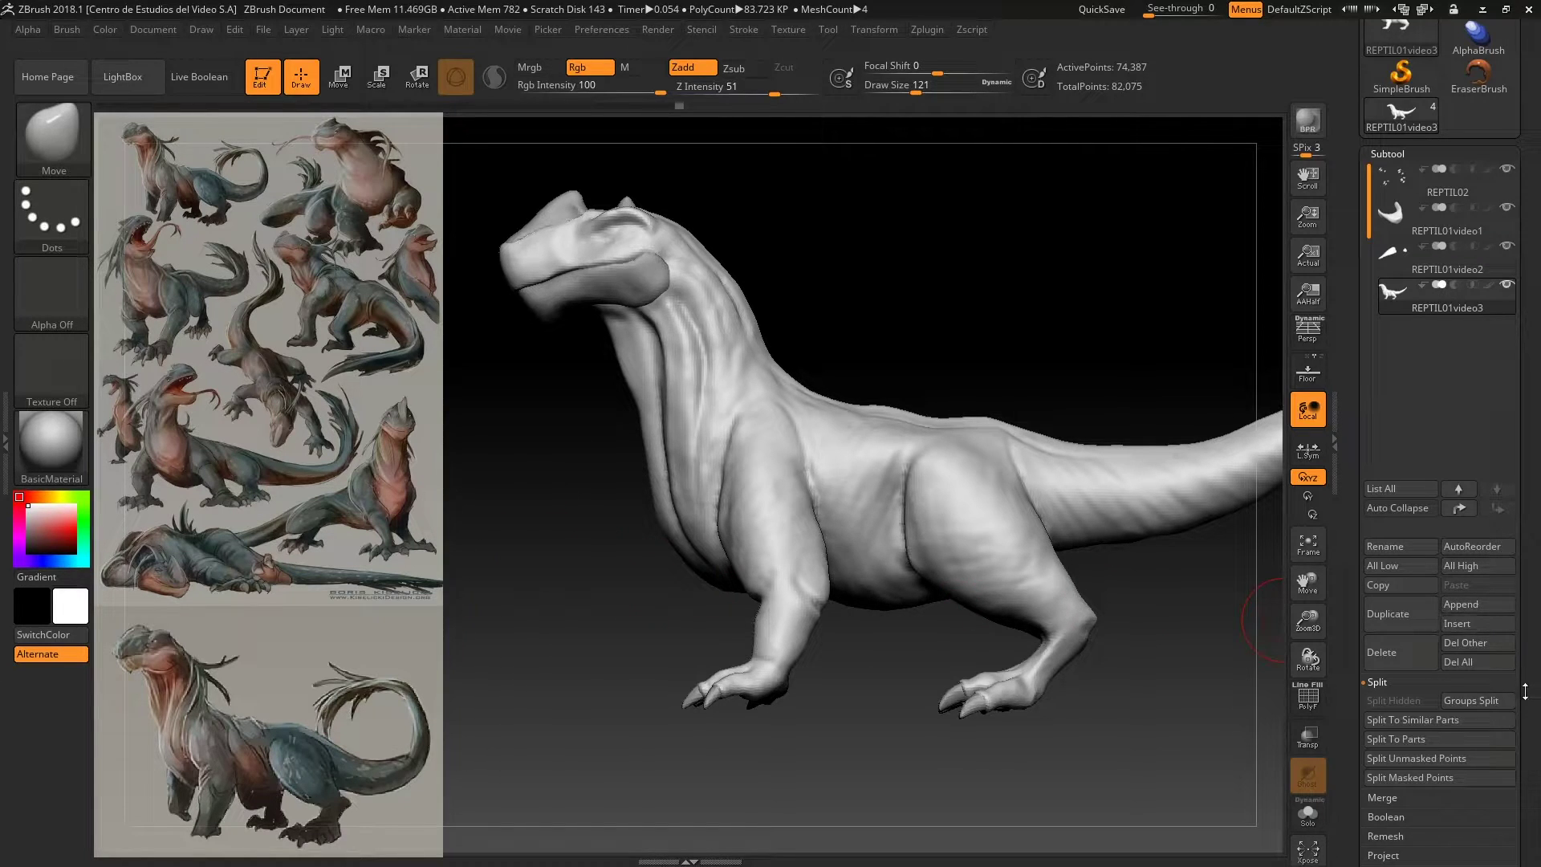
Step: Divide the reptile mesh once to add a second subdivision level
{"action": "scroll", "coordinate": [1525, 691], "scroll_direction": "down", "scroll_amount": 5}
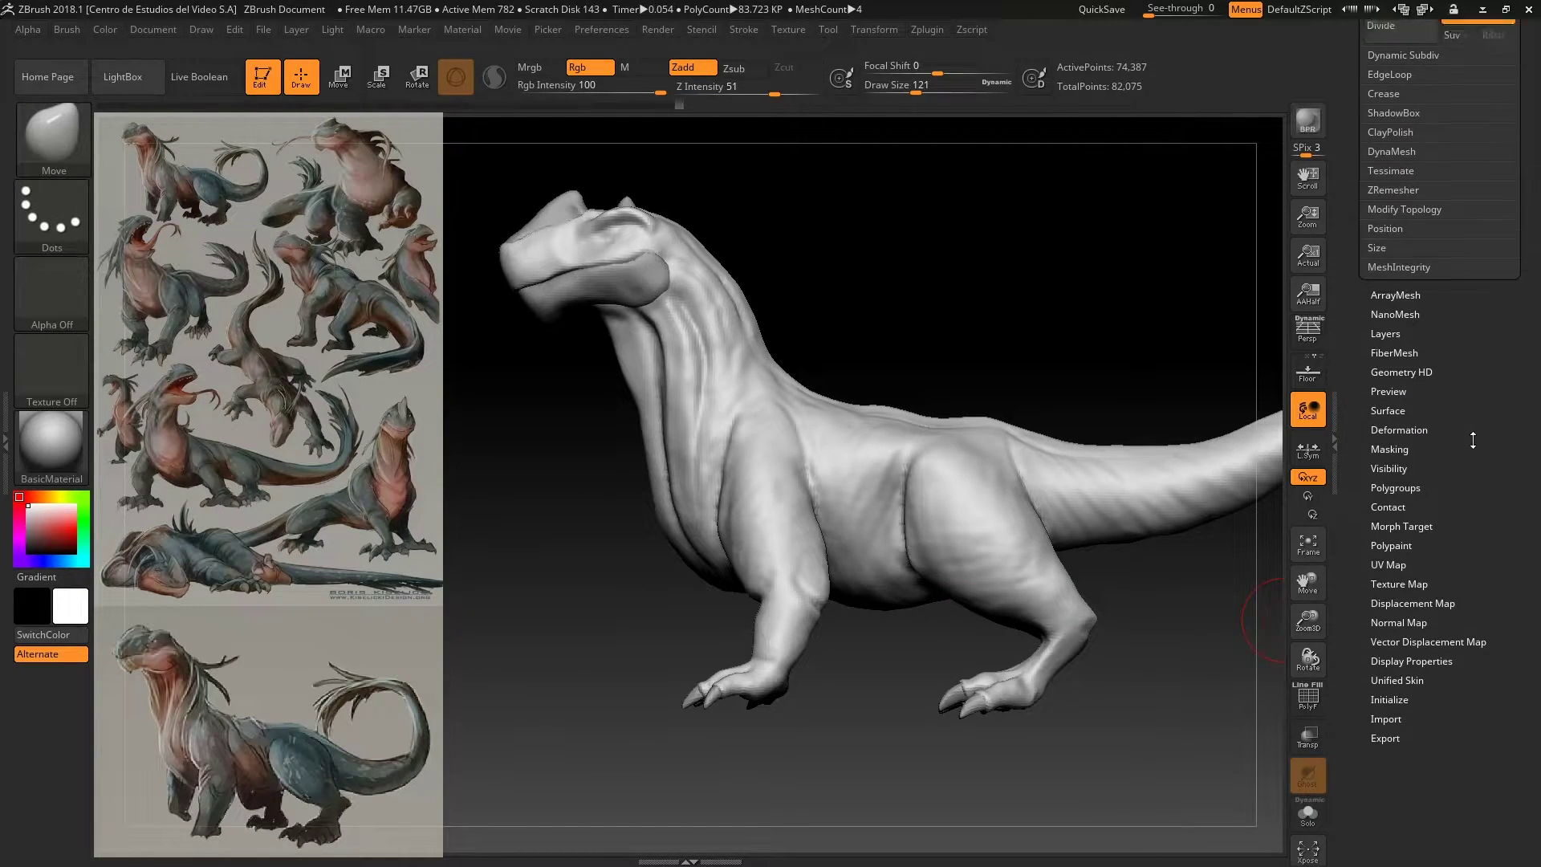
{"action": "scroll", "coordinate": [1445, 433], "scroll_direction": "up", "scroll_amount": 5}
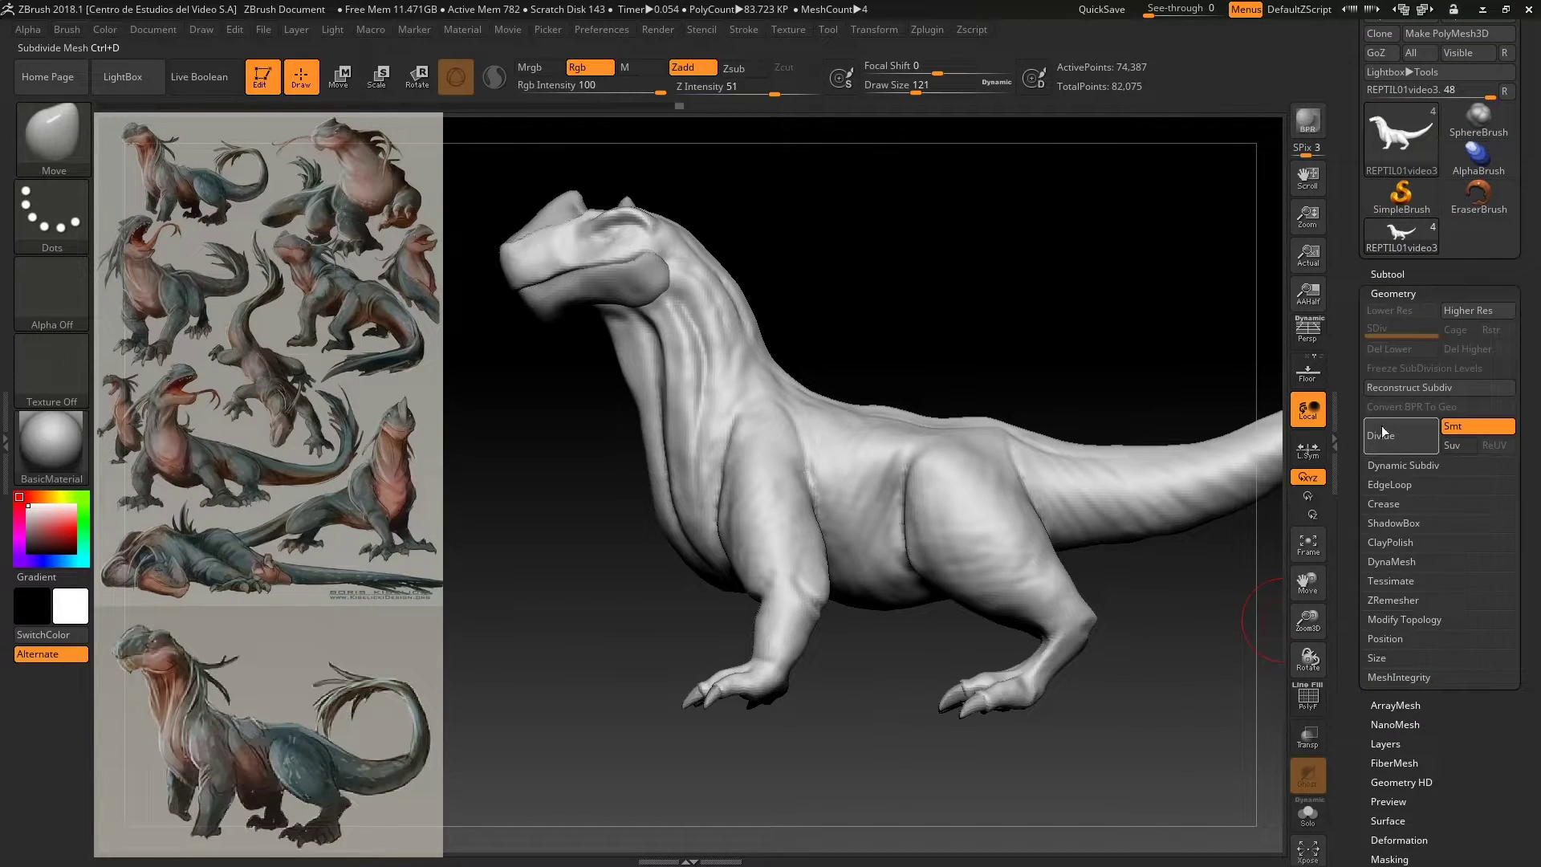
{"action": "left_click", "coordinate": [1403, 435]}
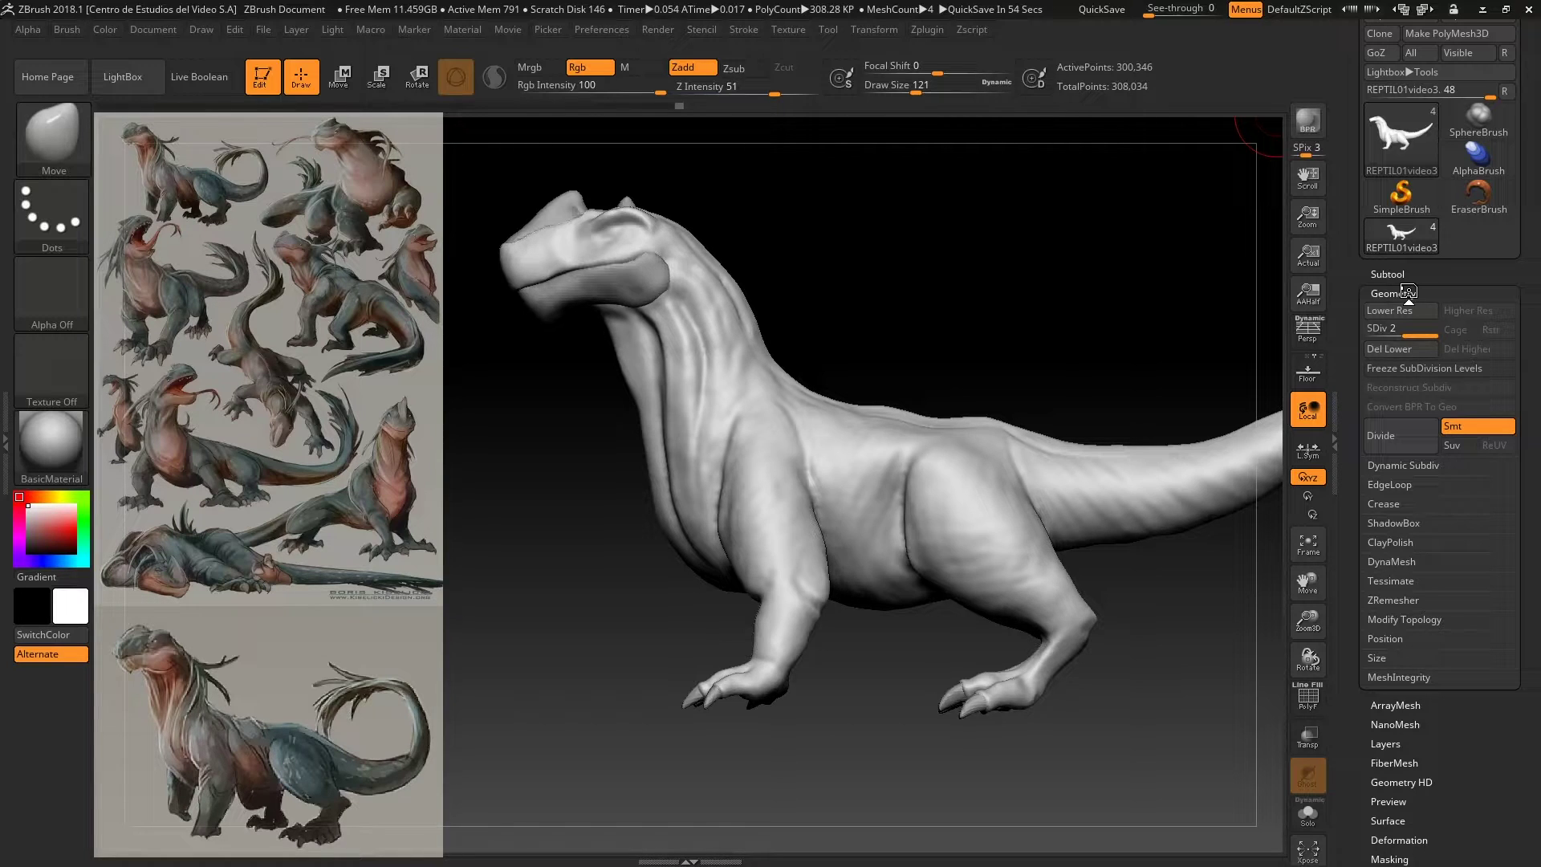
Step: Set SDiv to 1, step up to level 2, then back down to level 1 with Shift+D
{"action": "left_click", "coordinate": [1396, 328]}
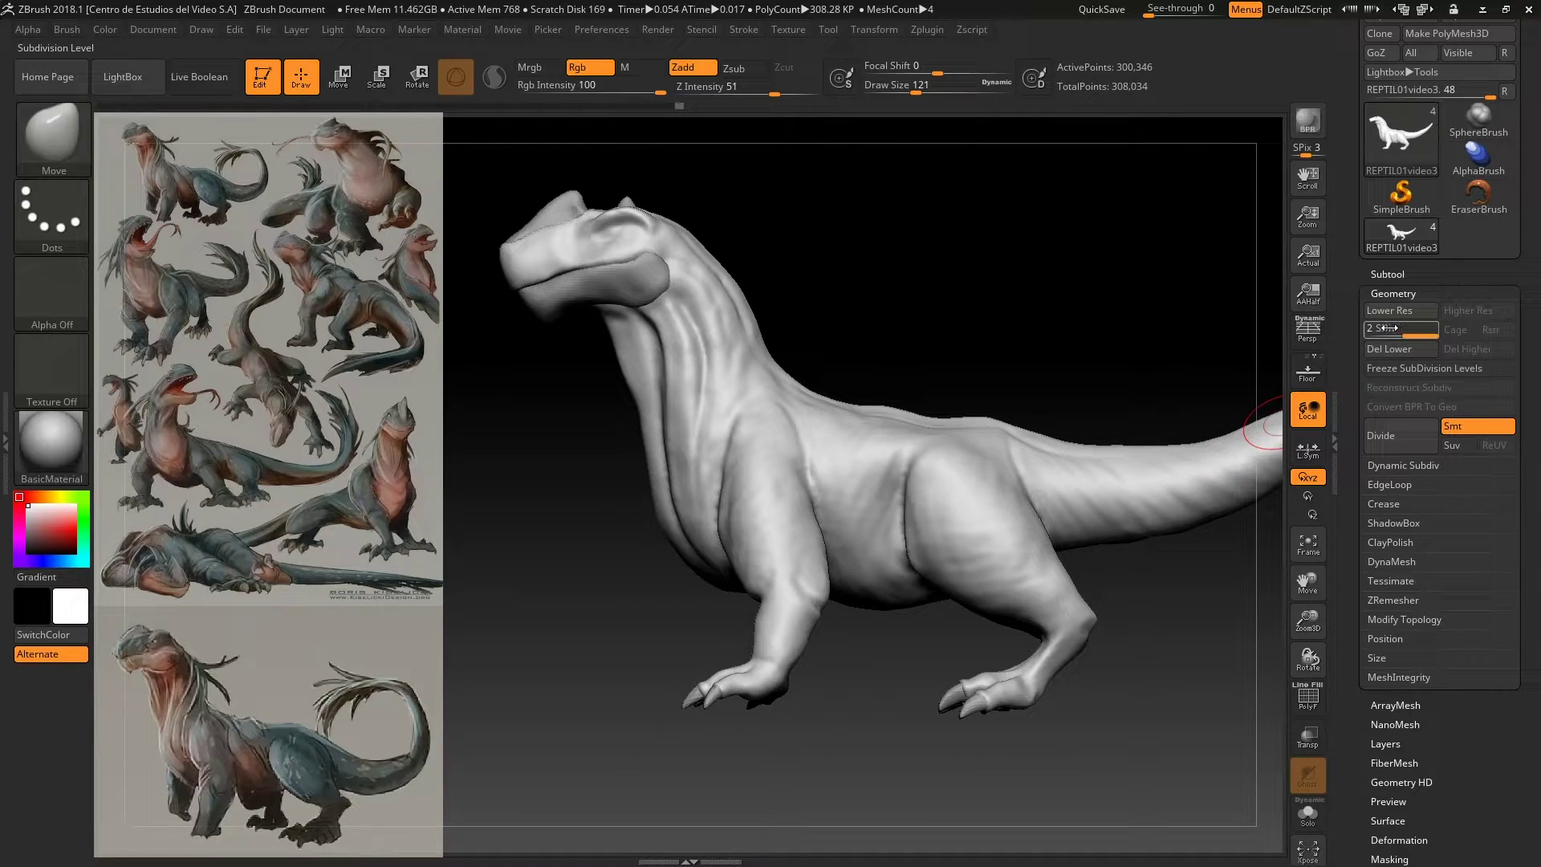
{"action": "type", "text": "1"}
{"action": "key", "text": "Return"}
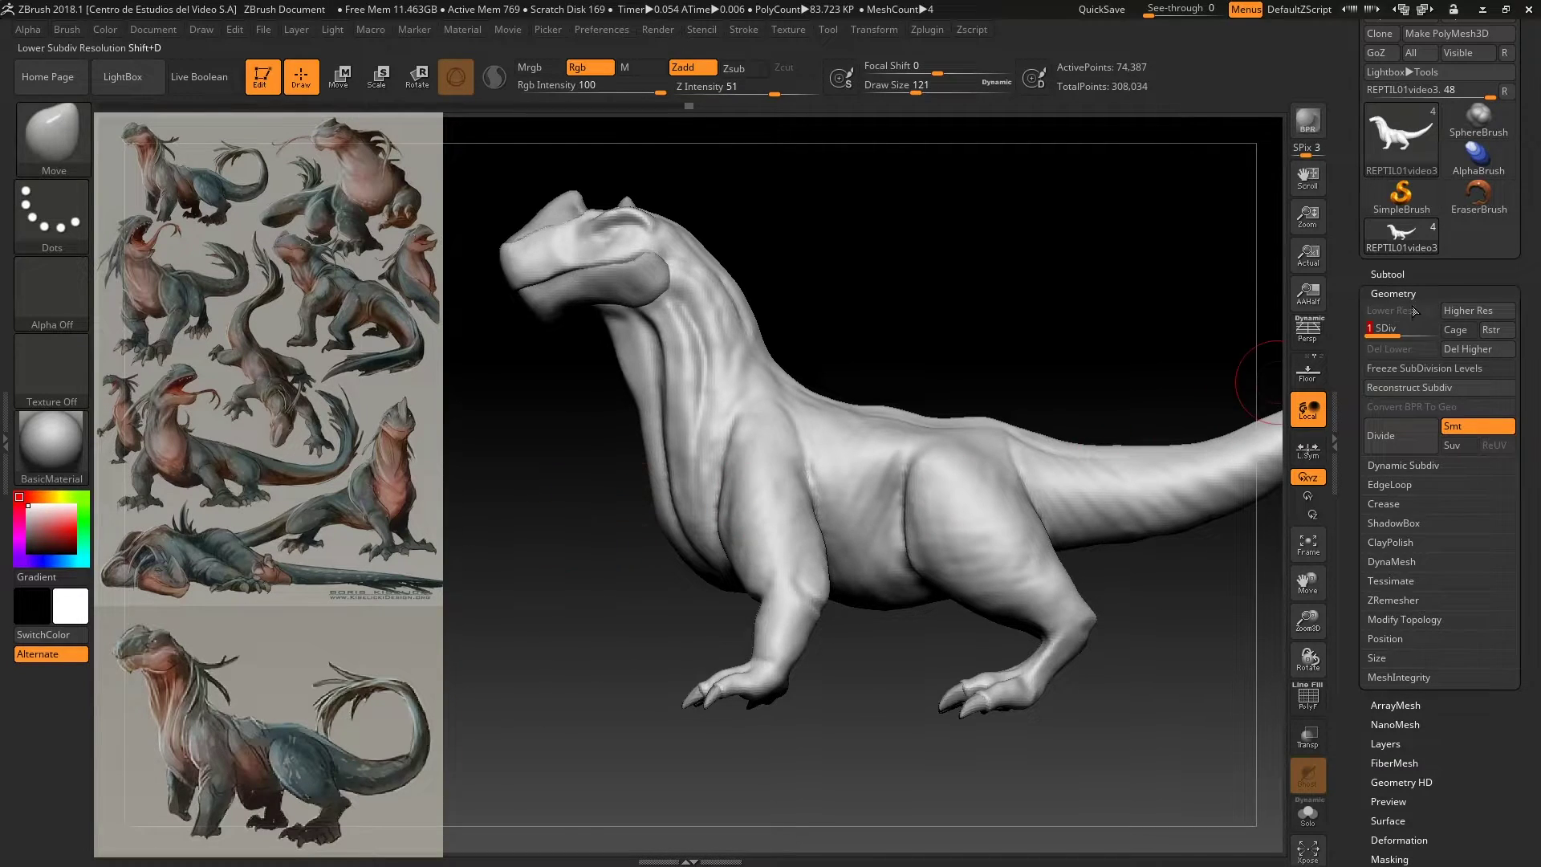
{"action": "left_click", "coordinate": [1400, 333]}
{"action": "key", "text": "shift+d"}
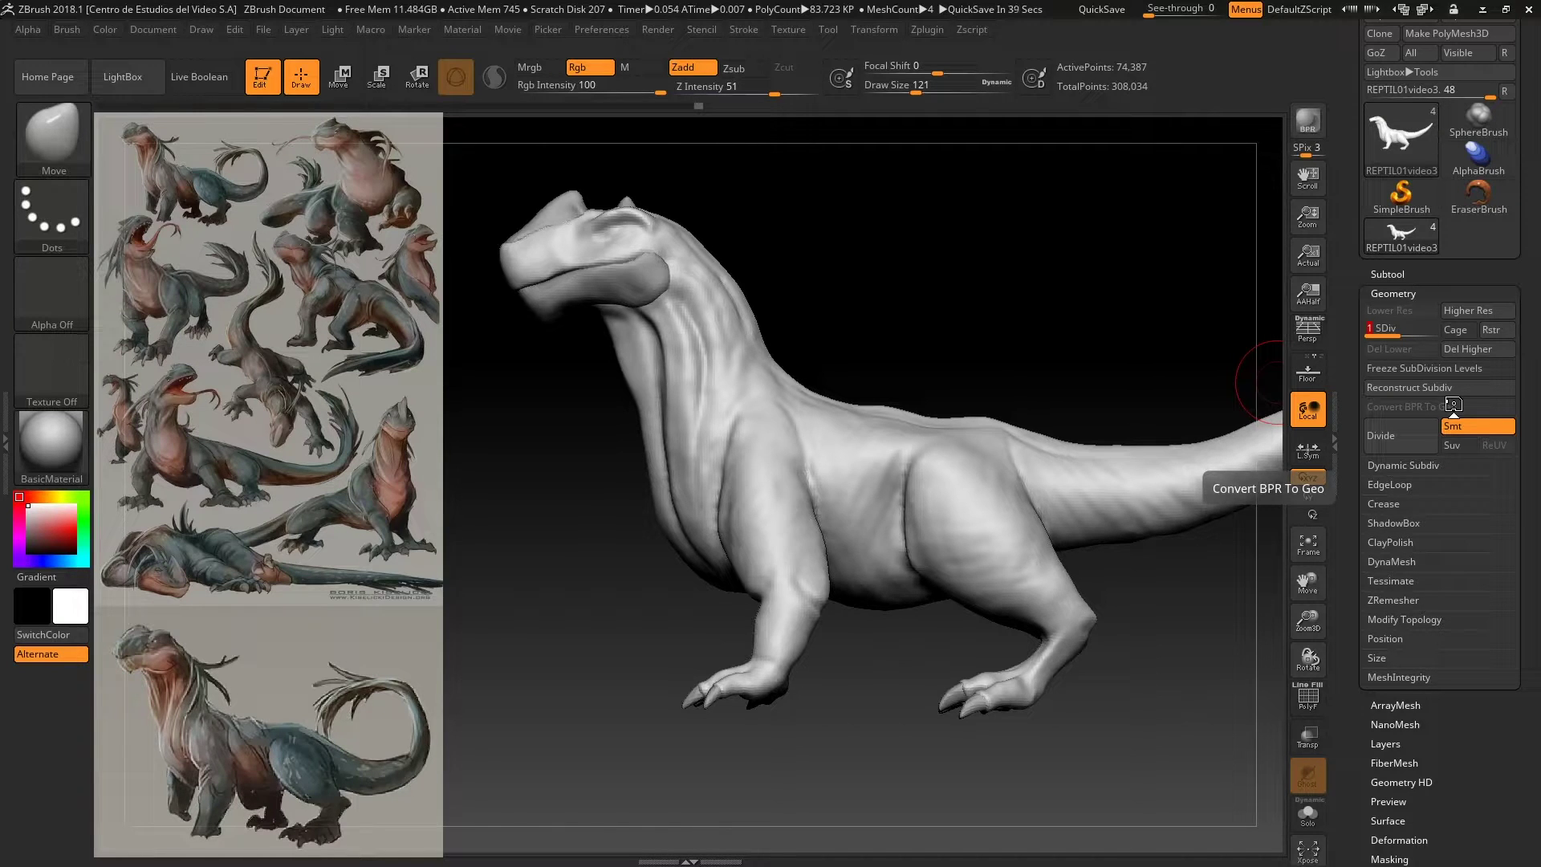
Step: Orbit to a front view, zoom onto the head and neck, and shrink the brush
{"action": "left_click_drag", "start_coordinate": [499, 606], "coordinate": [513, 578]}
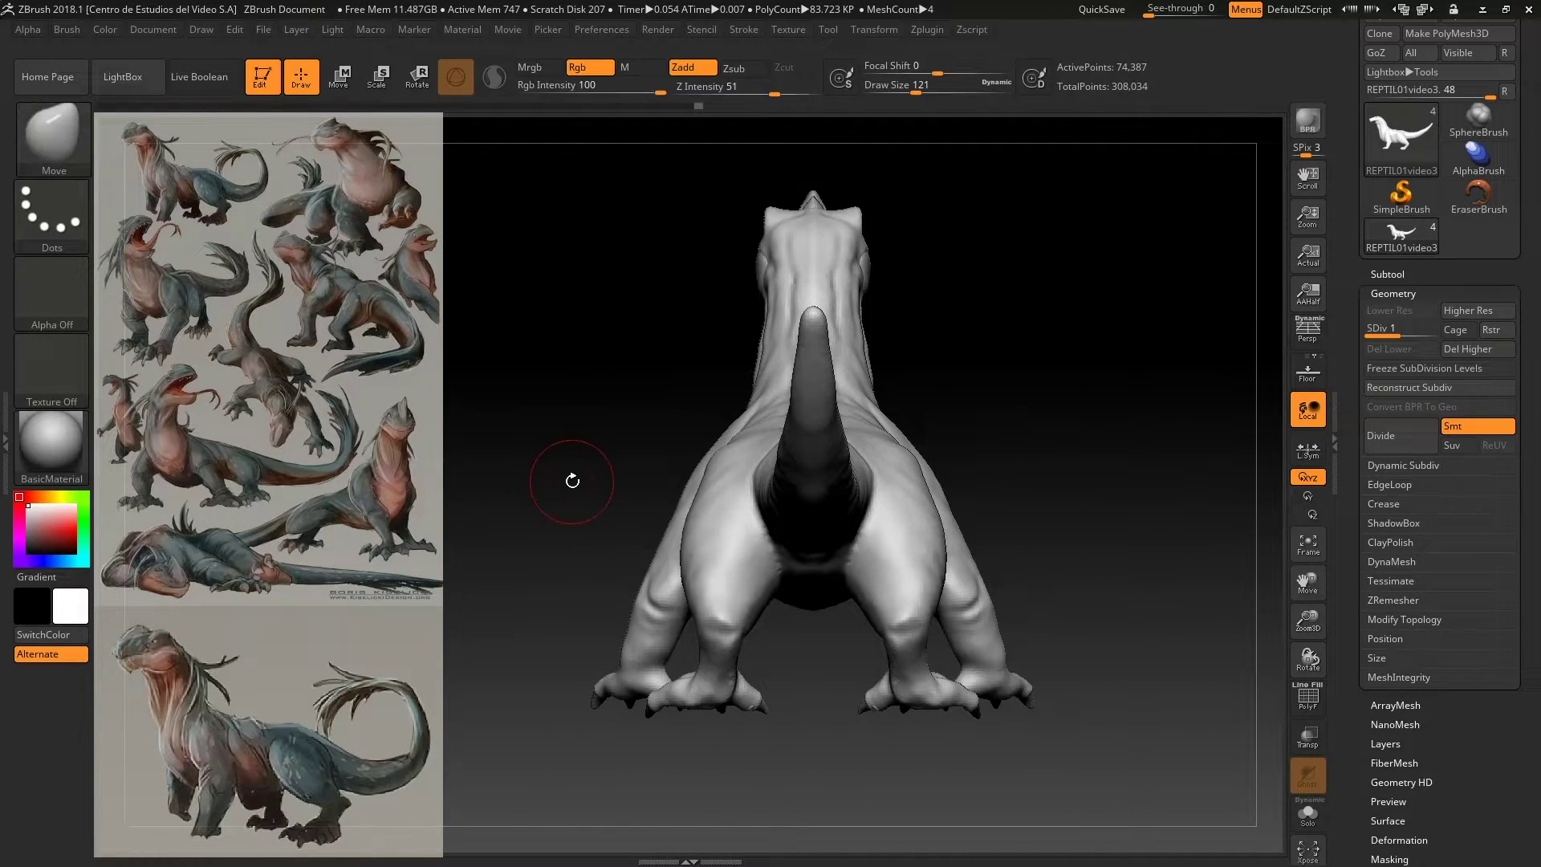
{"action": "left_click_drag", "start_coordinate": [573, 480], "coordinate": [618, 600]}
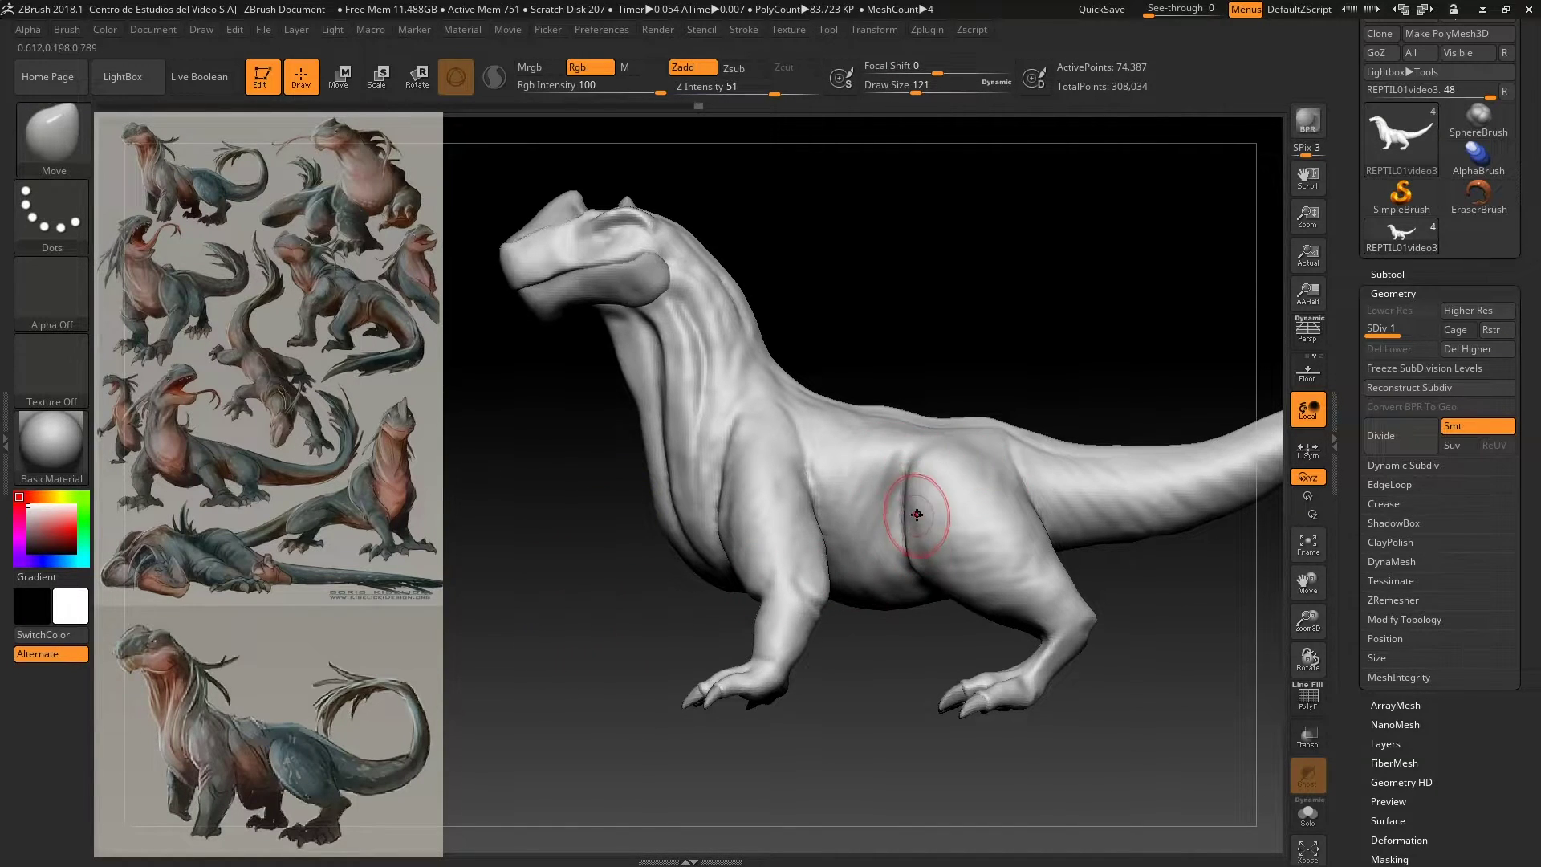
{"action": "mouse_move", "coordinate": [891, 657]}
{"action": "left_mouse_down"}
{"action": "mouse_move", "coordinate": [951, 658]}
{"action": "mouse_move", "coordinate": [1264, 383]}
{"action": "left_mouse_up"}
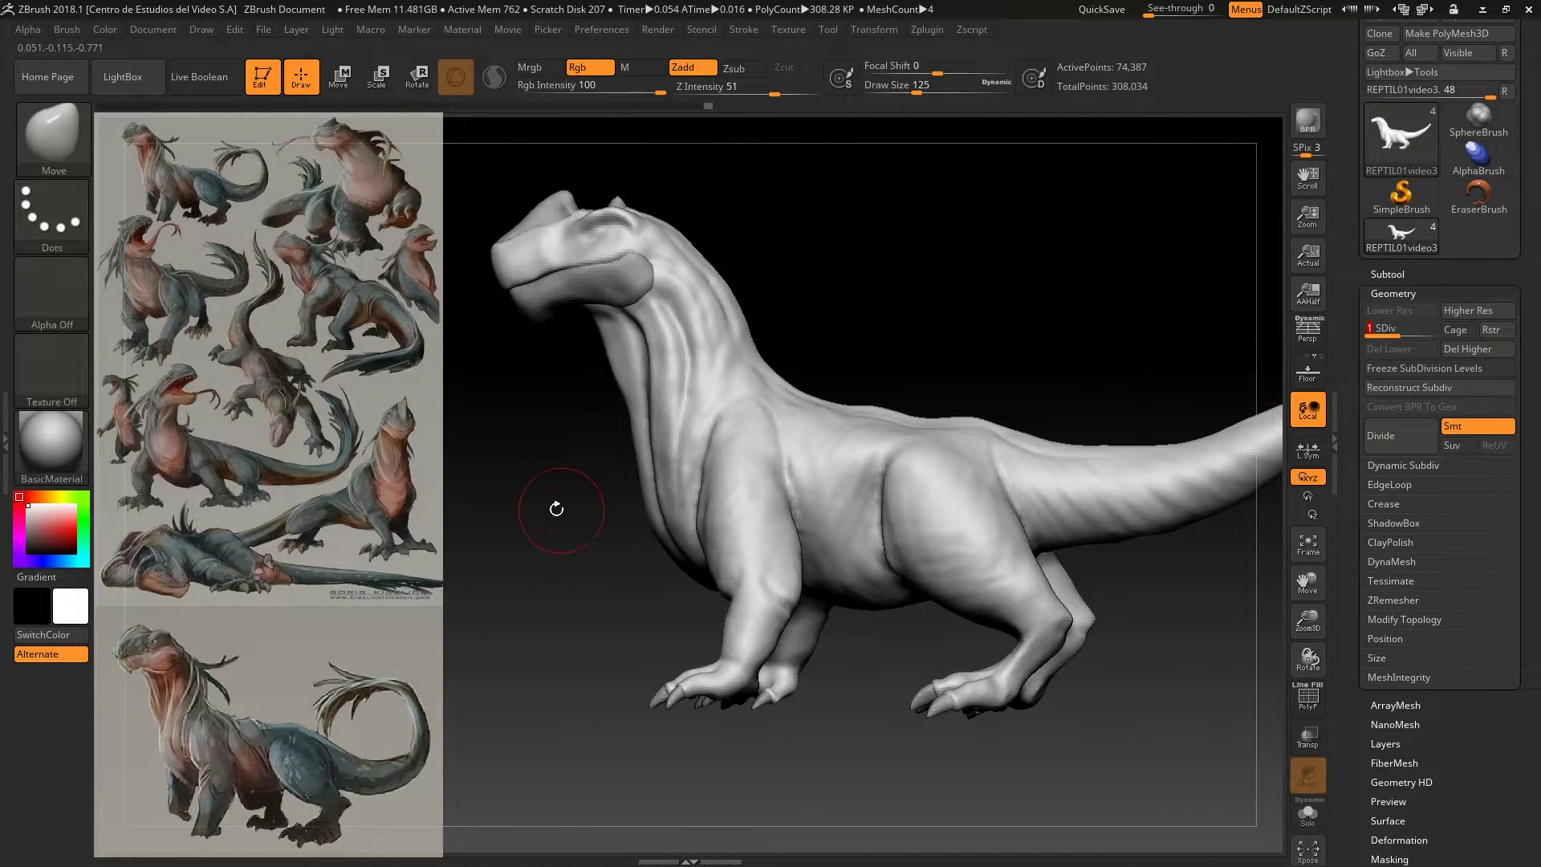
{"action": "mouse_move", "coordinate": [557, 509]}
{"action": "left_mouse_down"}
{"action": "mouse_move", "coordinate": [412, 398]}
{"action": "mouse_move", "coordinate": [658, 677]}
{"action": "left_mouse_up"}
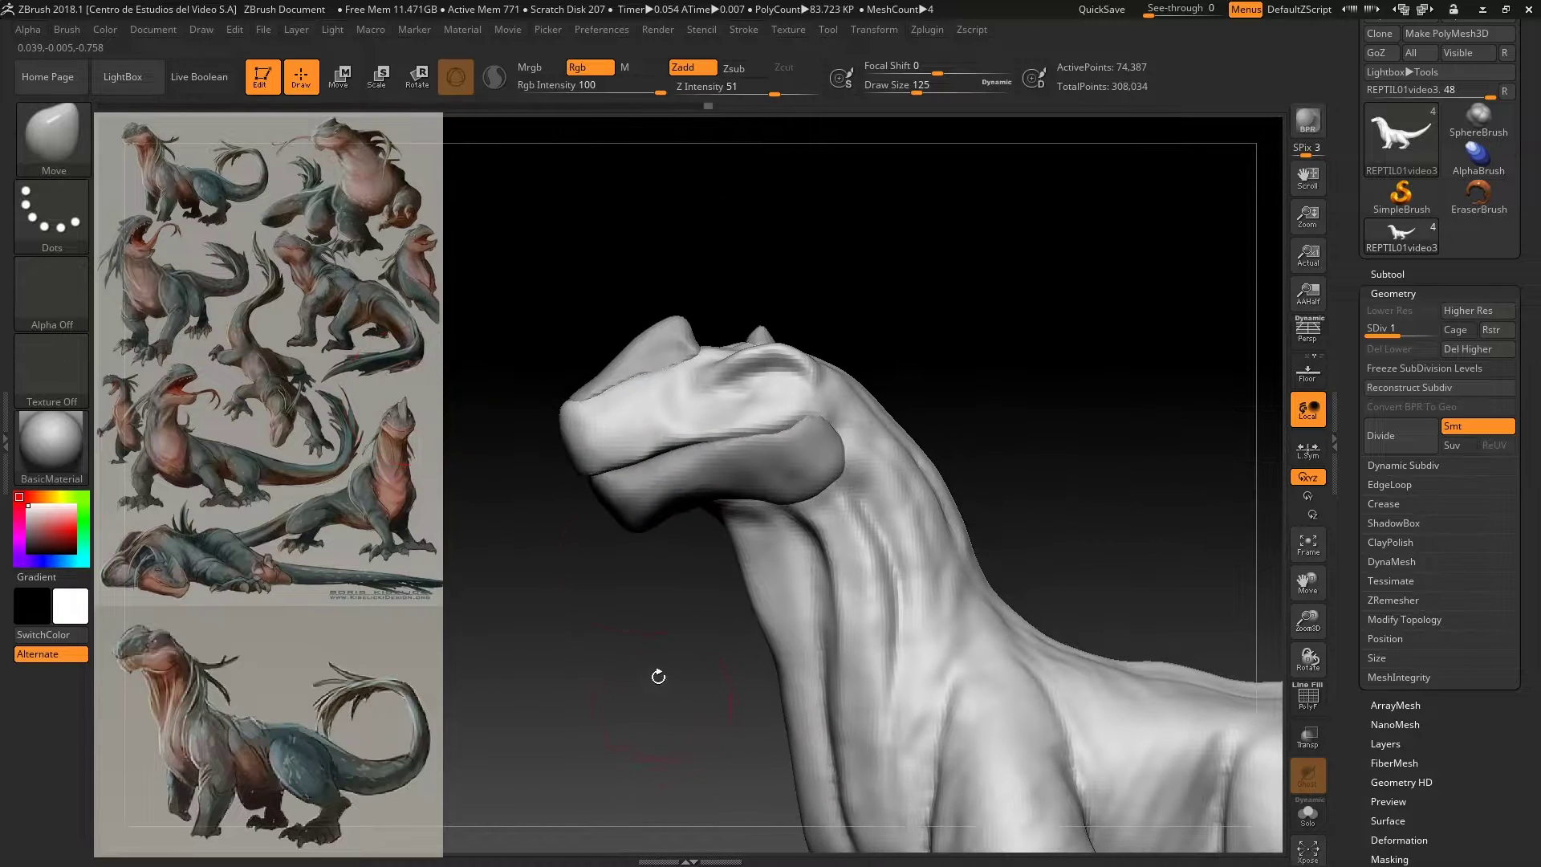
{"action": "key", "text": "bracketleft"}
{"action": "key", "text": "bracketleft"}
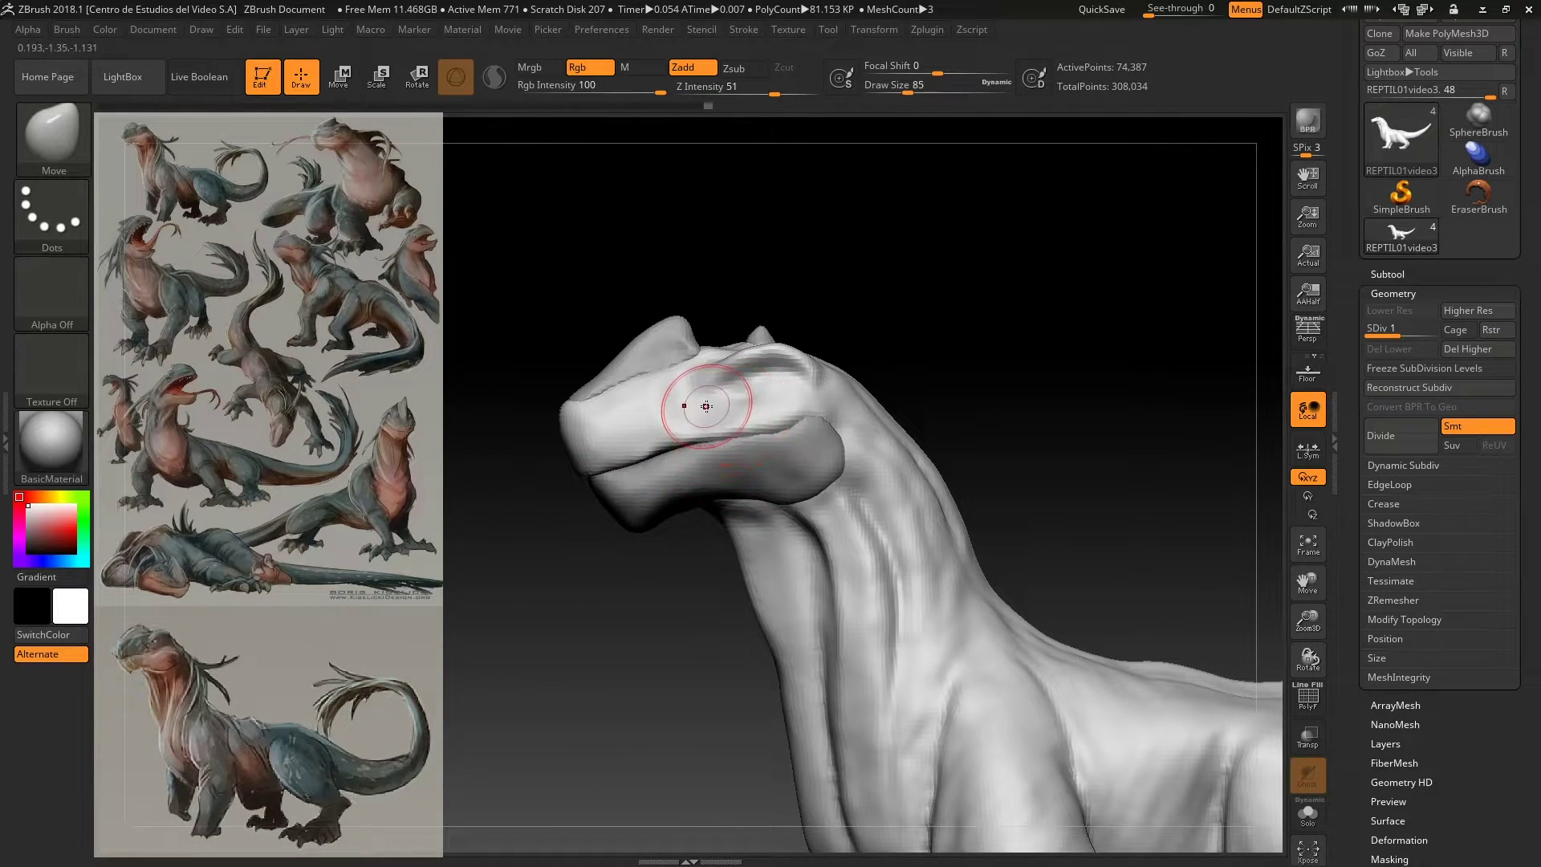
Step: Switch to a smaller DamStandard brush and carve a crease under the eye for the lower lid
{"action": "key", "text": "b"}
{"action": "key", "text": "d"}
{"action": "key", "text": "s"}
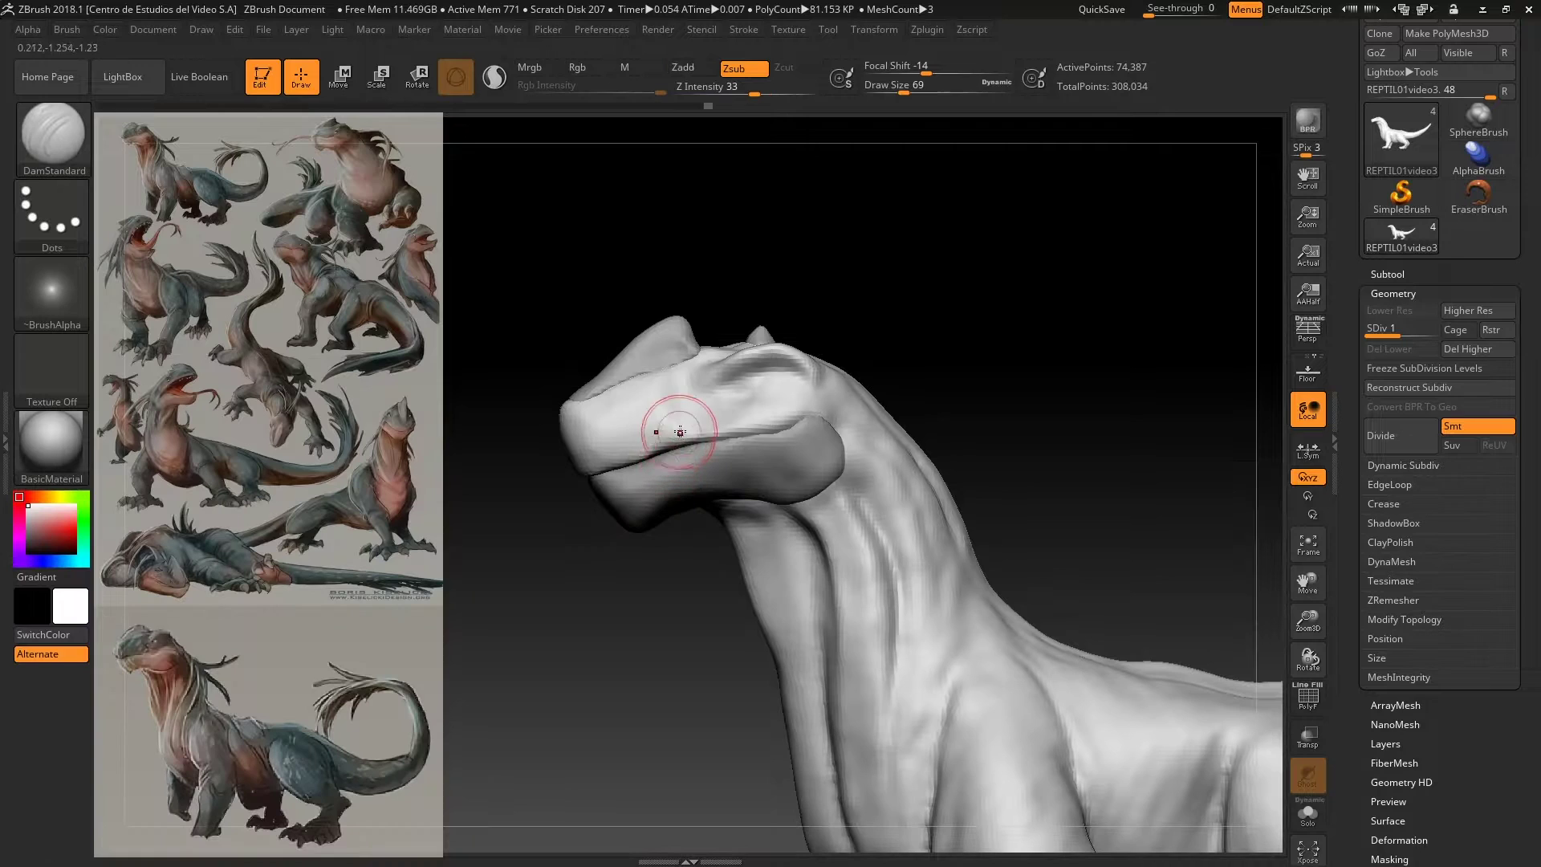
{"action": "key", "text": "bracketleft"}
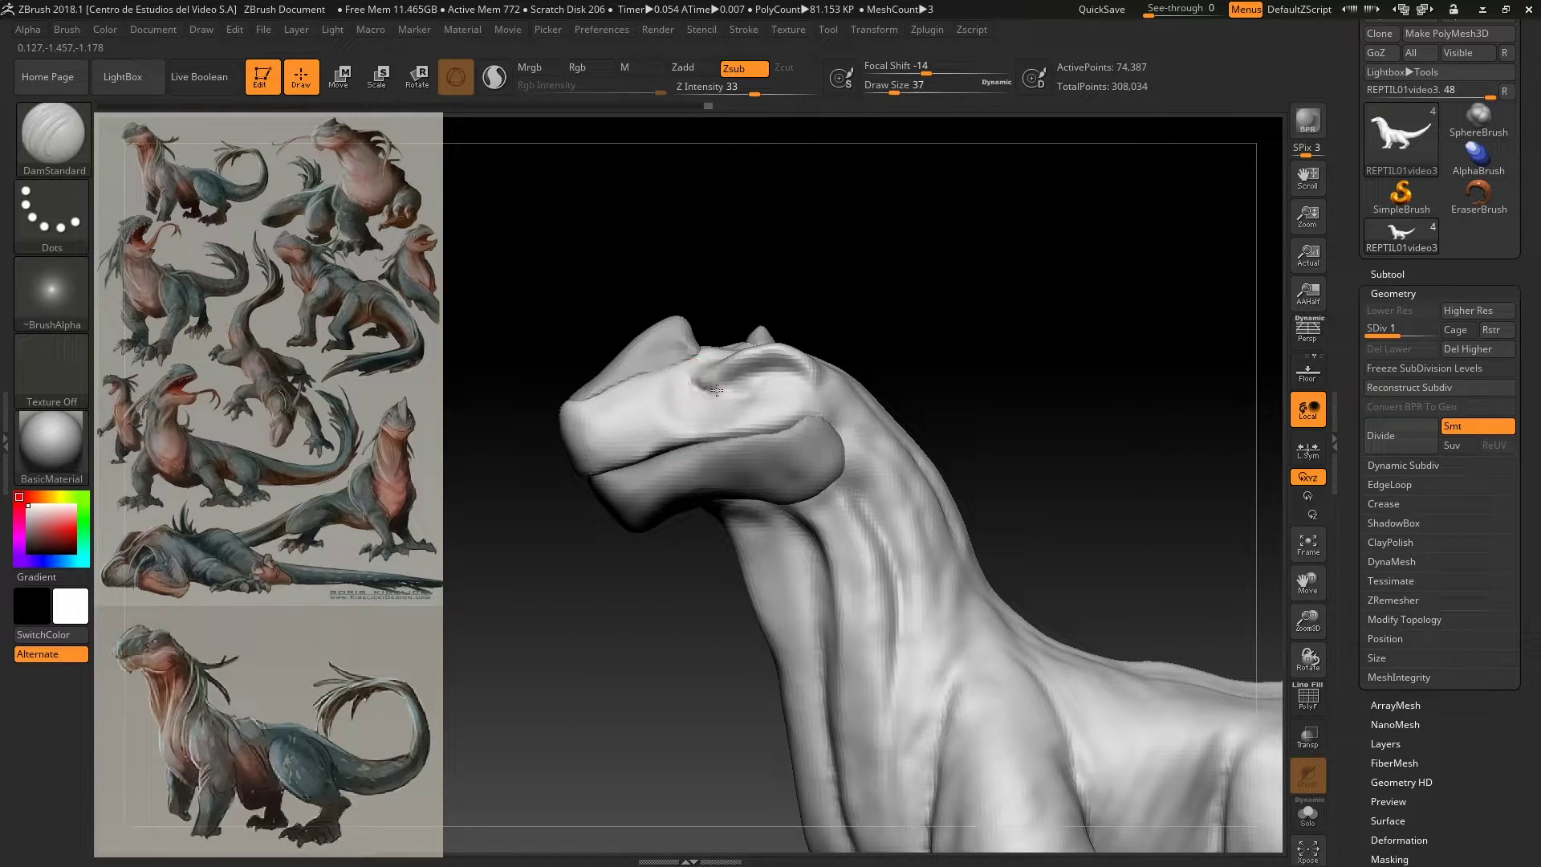
{"action": "right_click_drag", "start_coordinate": [751, 375], "coordinate": [732, 391]}
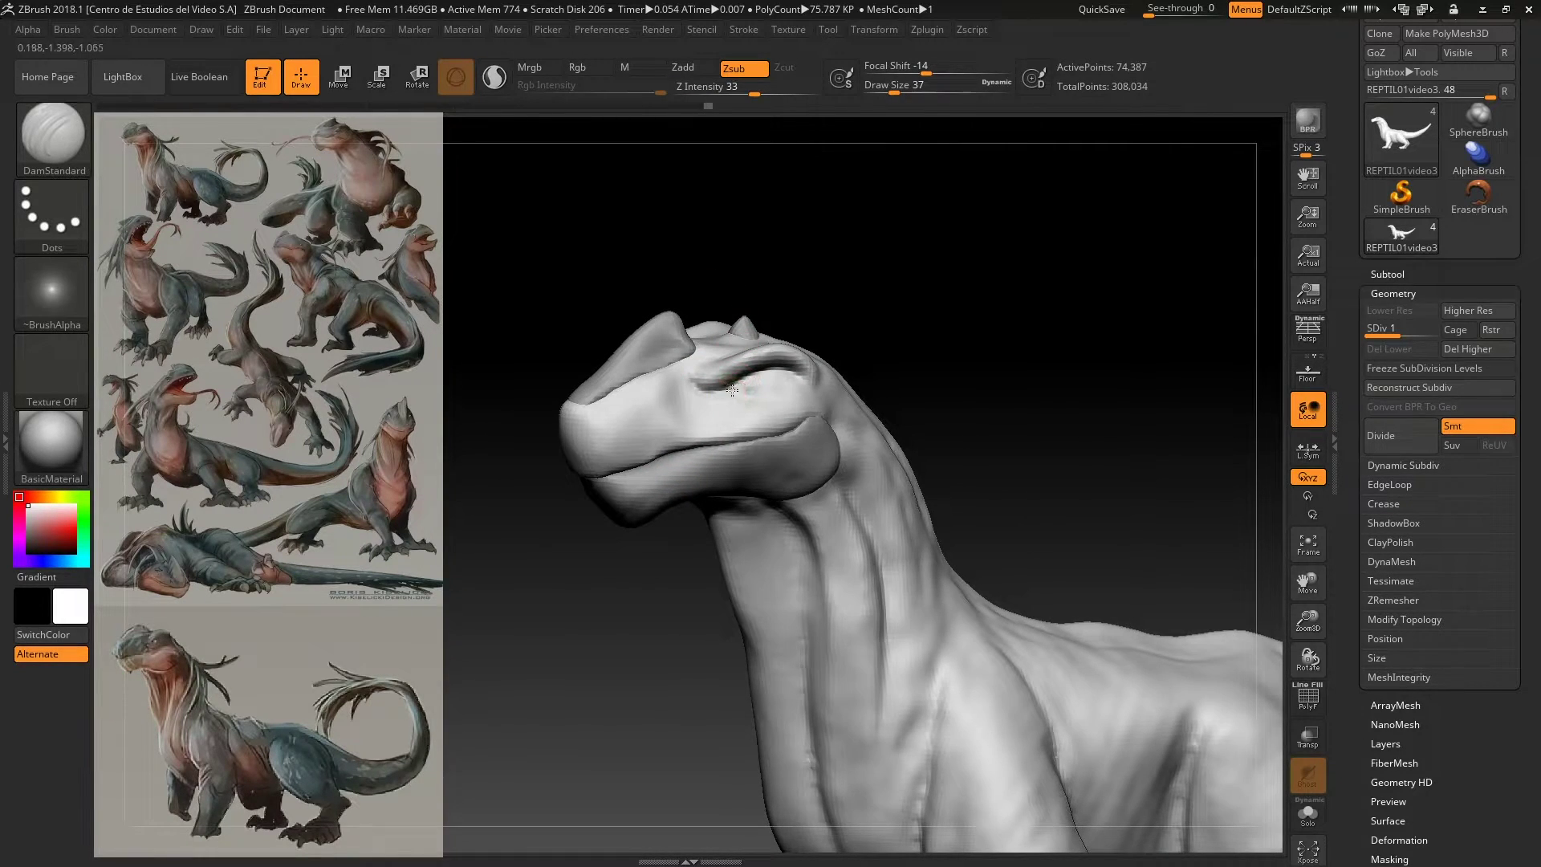
{"action": "left_click_drag", "start_coordinate": [758, 391], "coordinate": [700, 384]}
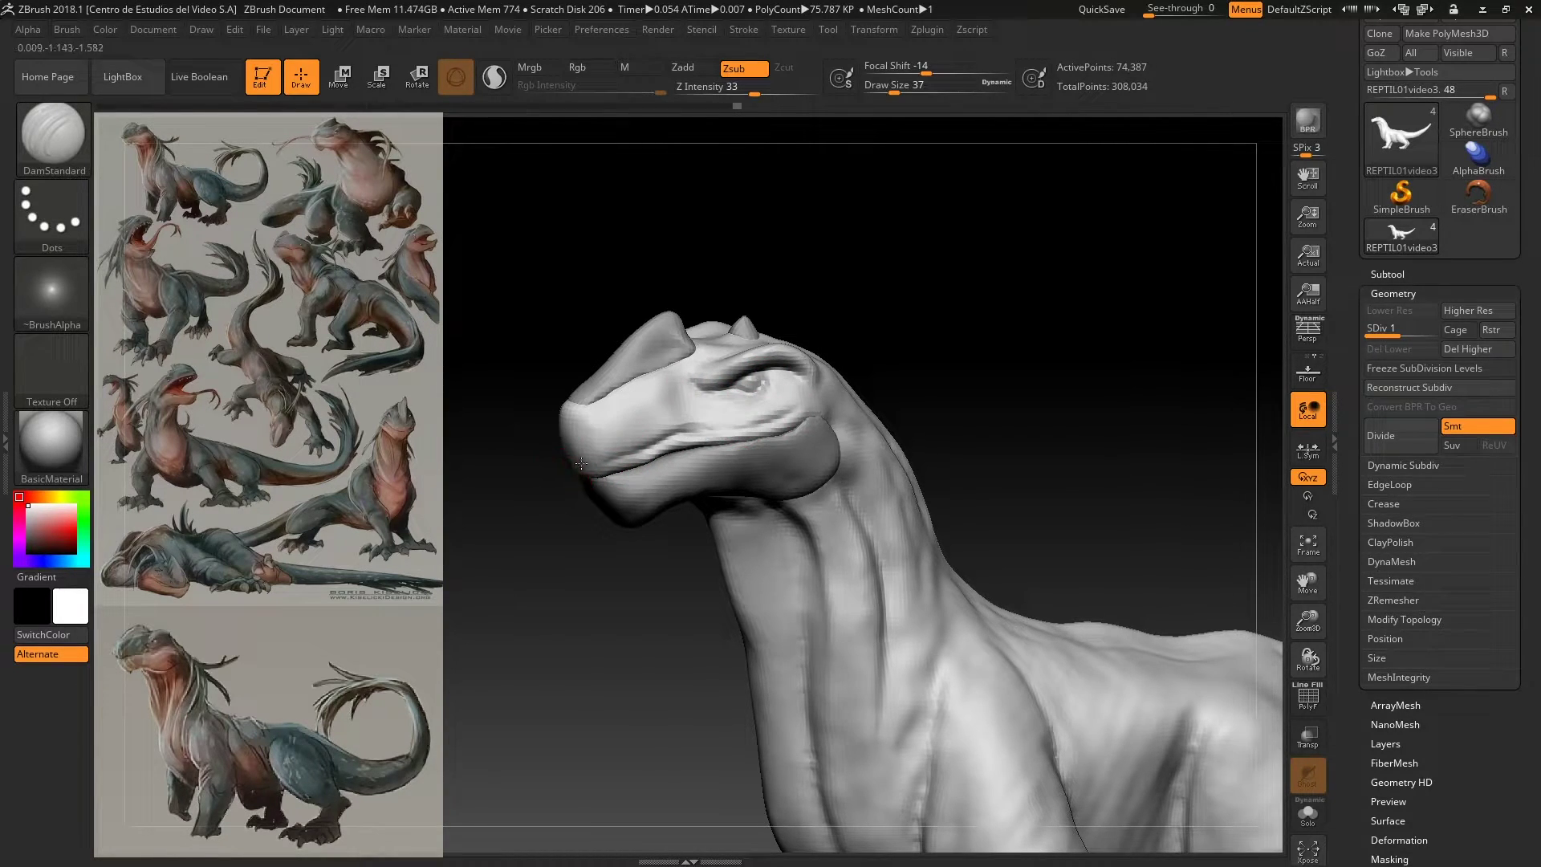
{"action": "left_click_drag", "start_coordinate": [642, 436], "coordinate": [590, 389]}
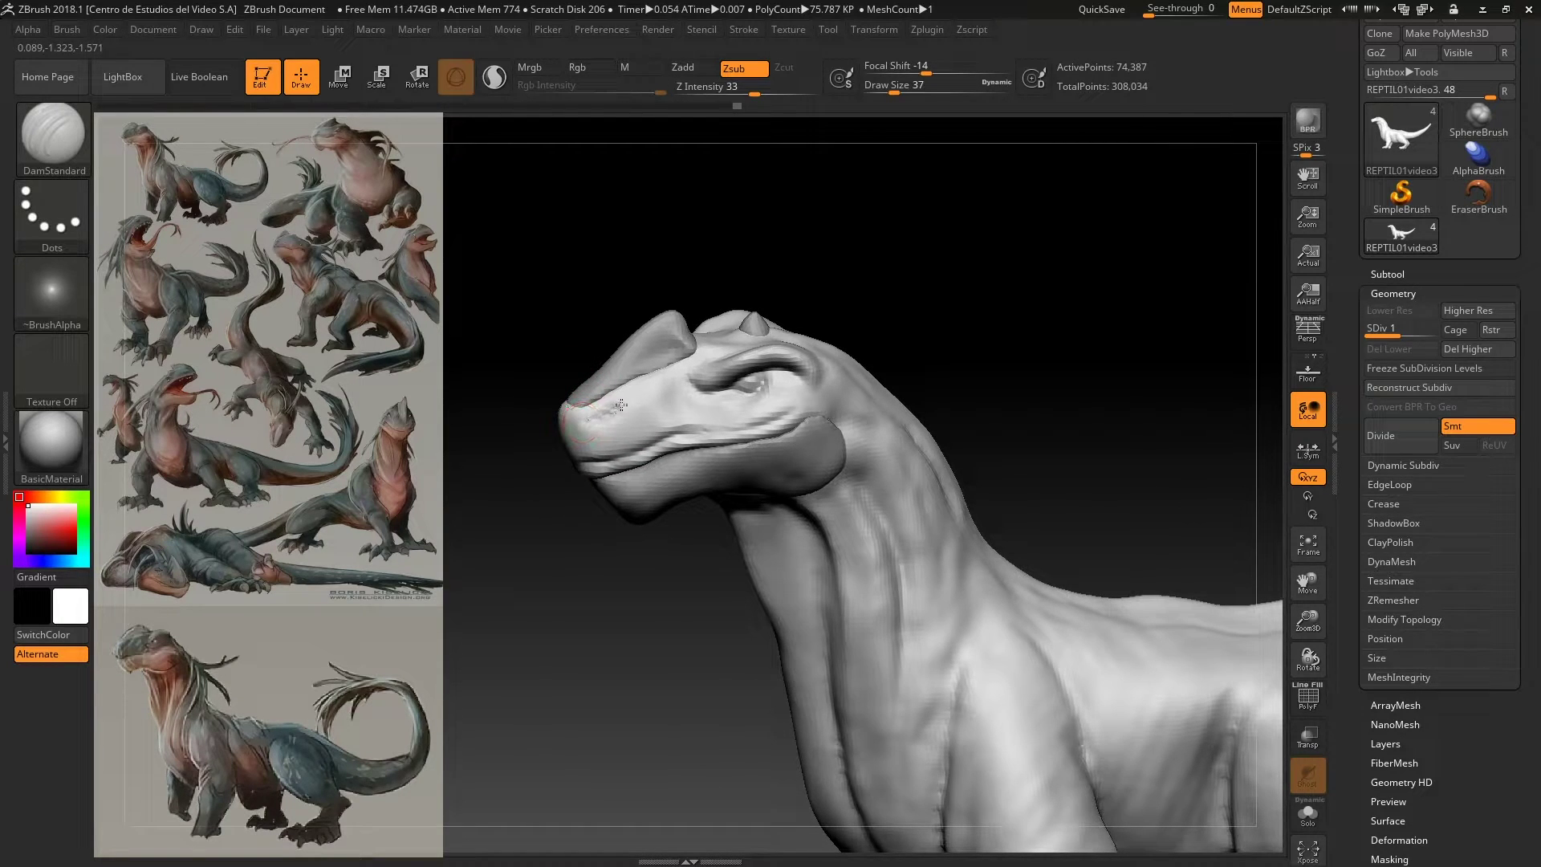
{"action": "mouse_move", "coordinate": [615, 385]}
{"action": "left_mouse_down"}
{"action": "mouse_move", "coordinate": [564, 417]}
{"action": "mouse_move", "coordinate": [458, 441]}
{"action": "mouse_move", "coordinate": [485, 523]}
{"action": "left_mouse_up"}
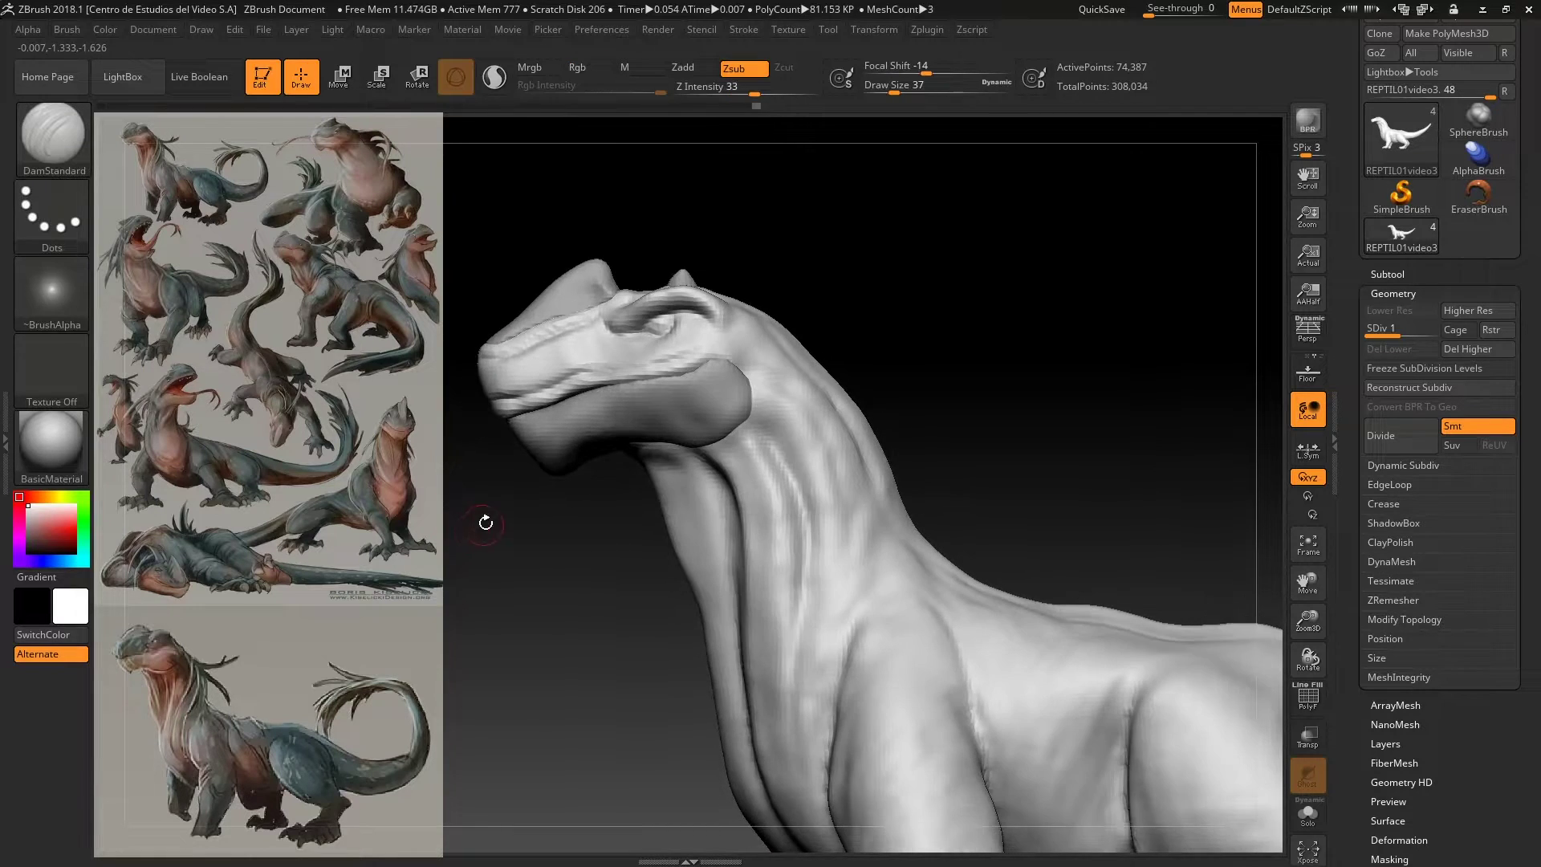
Step: Swap to Move and back to DamStandard, turning the view toward the neck and front legs
{"action": "key", "text": "b"}
{"action": "key", "text": "m"}
{"action": "key", "text": "v"}
{"action": "left_click_drag", "start_coordinate": [598, 347], "coordinate": [562, 450]}
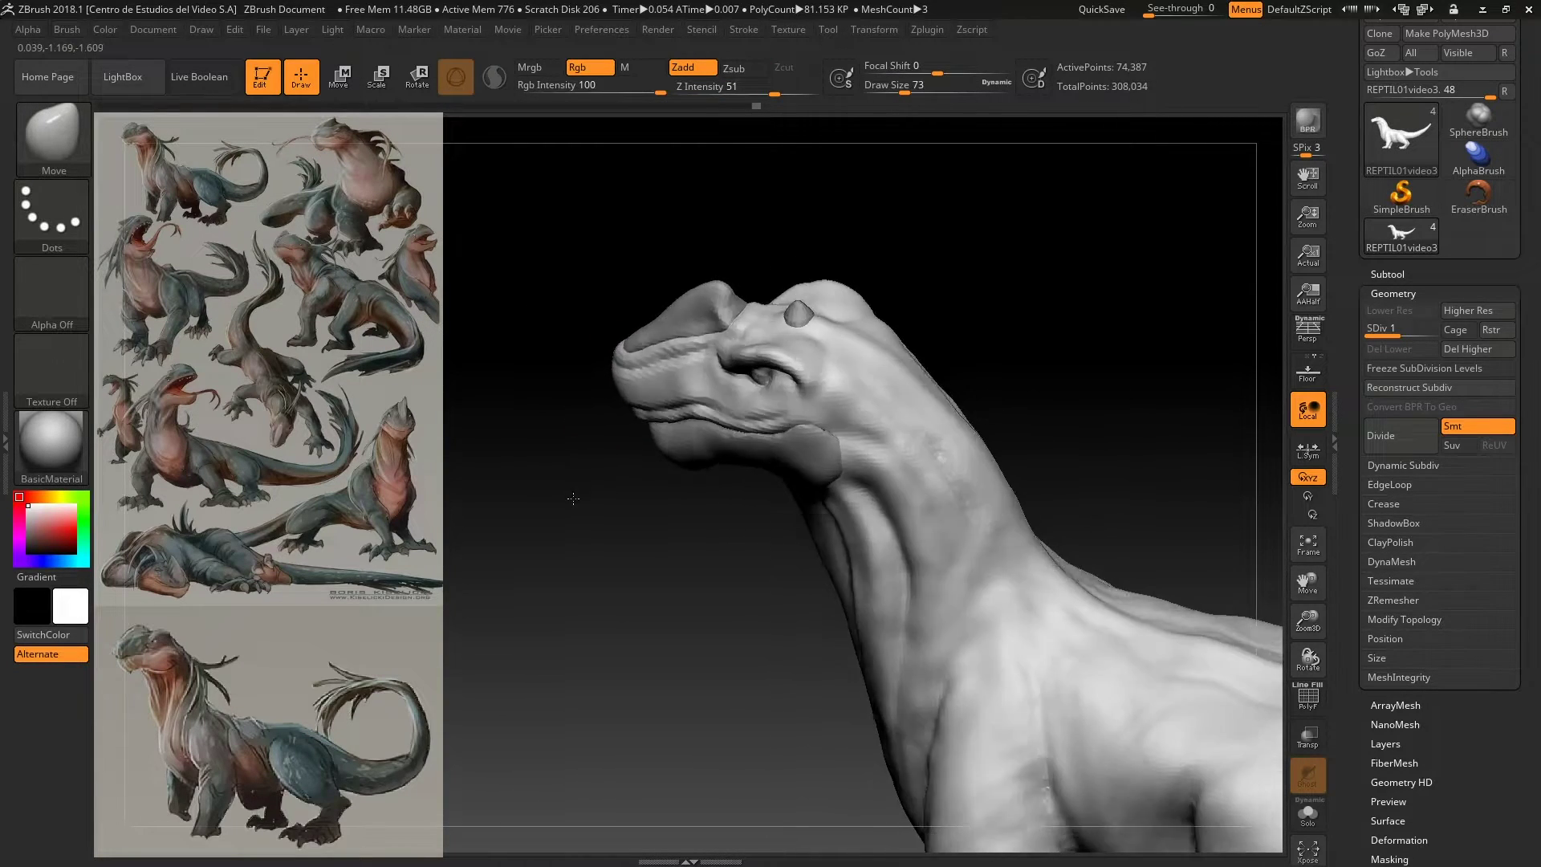
{"action": "key", "text": "b"}
{"action": "key", "text": "d"}
{"action": "key", "text": "s"}
{"action": "mouse_move", "coordinate": [849, 368]}
{"action": "left_mouse_down"}
{"action": "mouse_move", "coordinate": [740, 258]}
{"action": "mouse_move", "coordinate": [792, 311]}
{"action": "mouse_move", "coordinate": [603, 234]}
{"action": "mouse_move", "coordinate": [592, 745]}
{"action": "mouse_move", "coordinate": [518, 554]}
{"action": "mouse_move", "coordinate": [729, 296]}
{"action": "left_mouse_up"}
{"action": "mouse_move", "coordinate": [610, 241]}
{"action": "left_mouse_down"}
{"action": "mouse_move", "coordinate": [561, 410]}
{"action": "mouse_move", "coordinate": [762, 582]}
{"action": "left_mouse_up"}
{"action": "left_click_drag", "start_coordinate": [618, 393], "coordinate": [747, 524]}
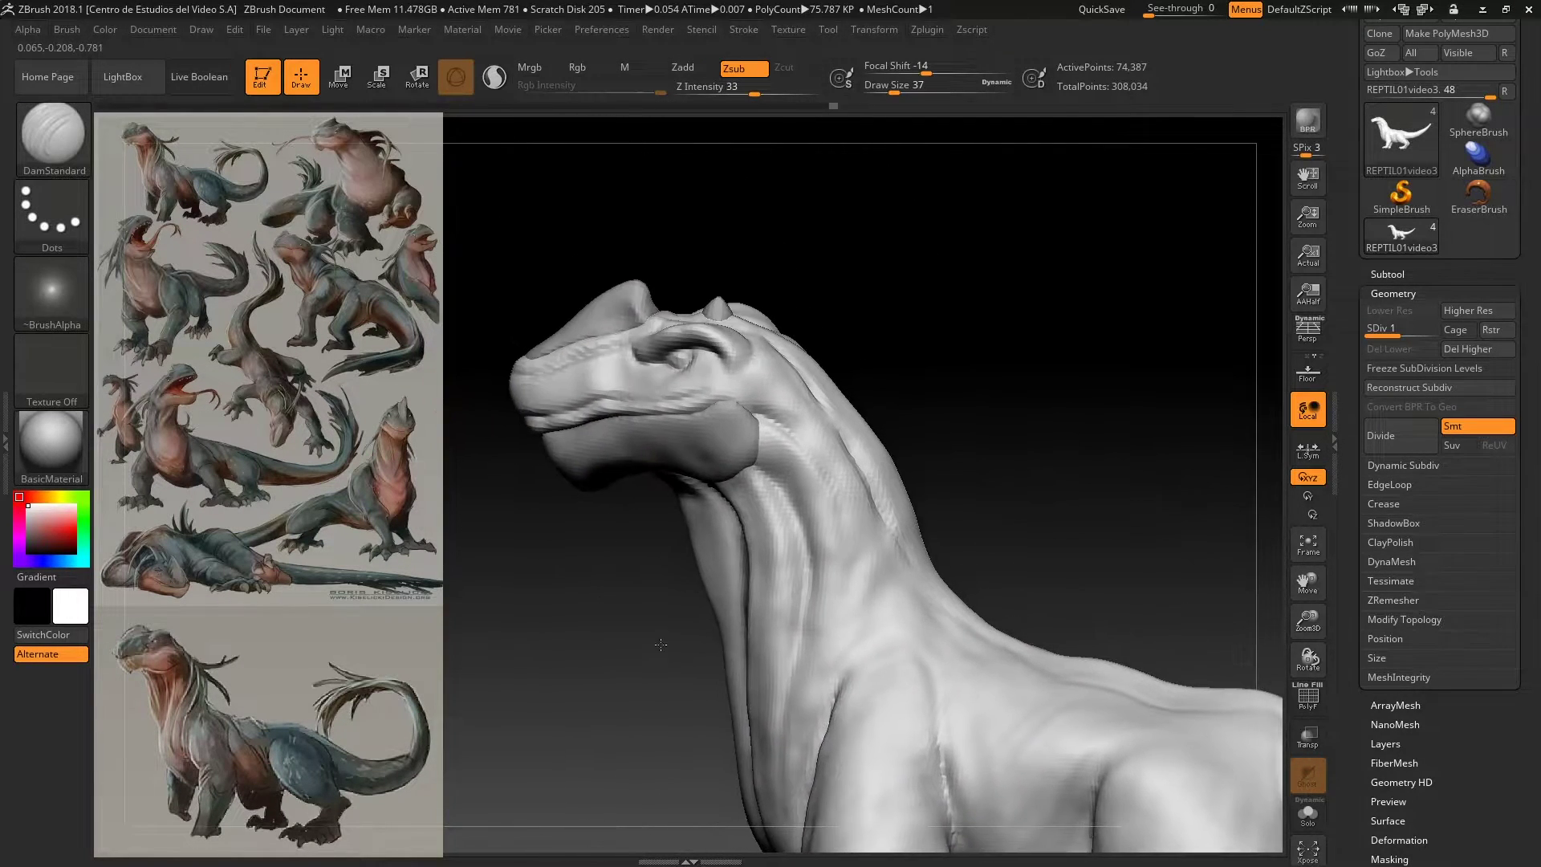
Step: Raise to SDiv 2, round the eyeball in its socket, and carve a groove up the brow ridge
{"action": "left_click_drag", "start_coordinate": [1378, 329], "coordinate": [1433, 329]}
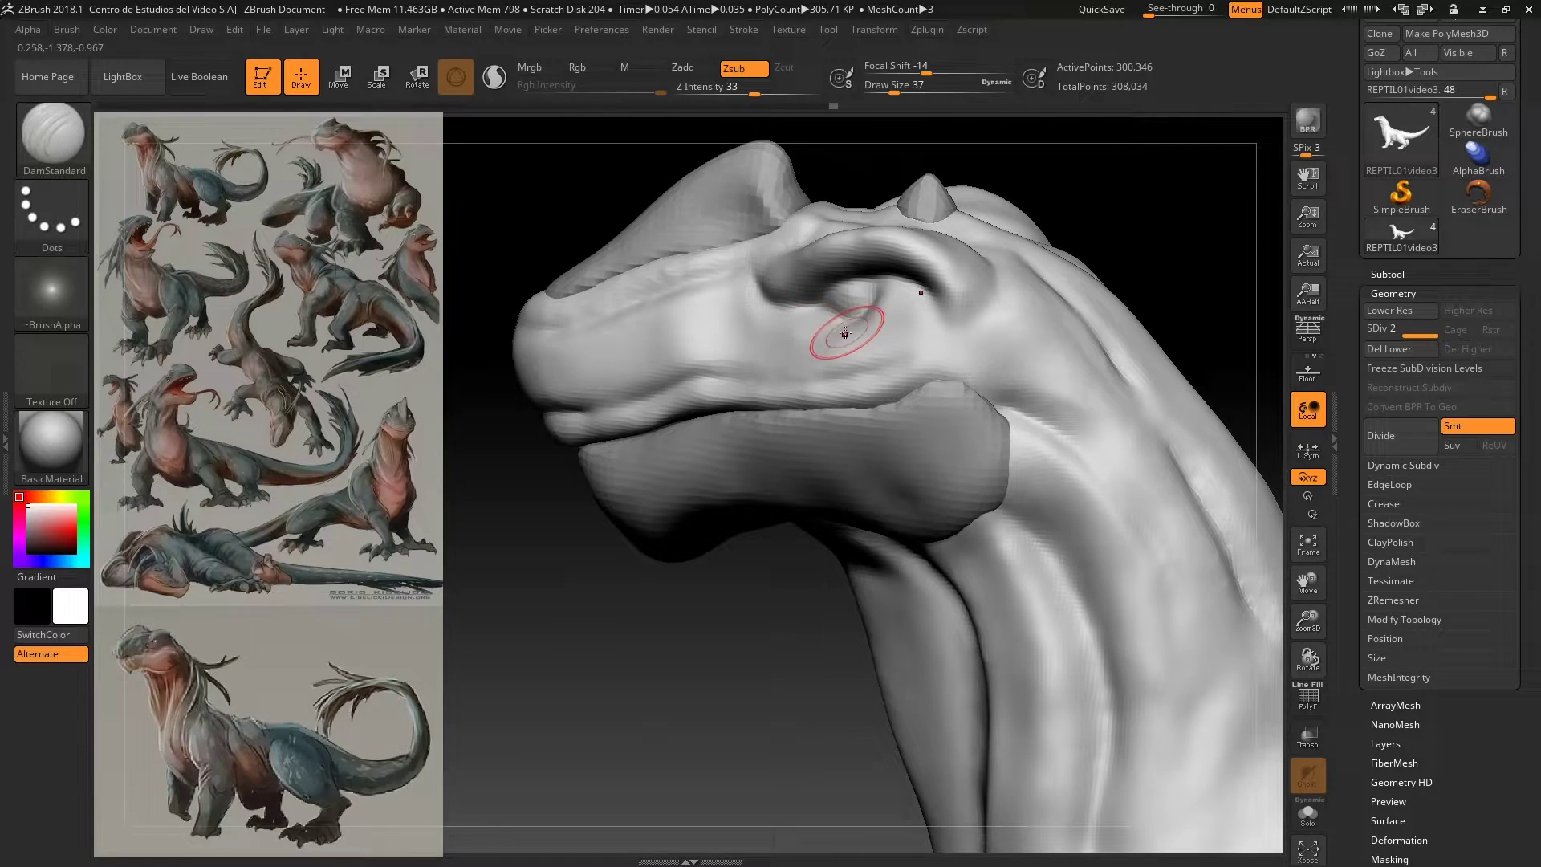
{"action": "left_click_drag", "start_coordinate": [837, 320], "coordinate": [811, 303]}
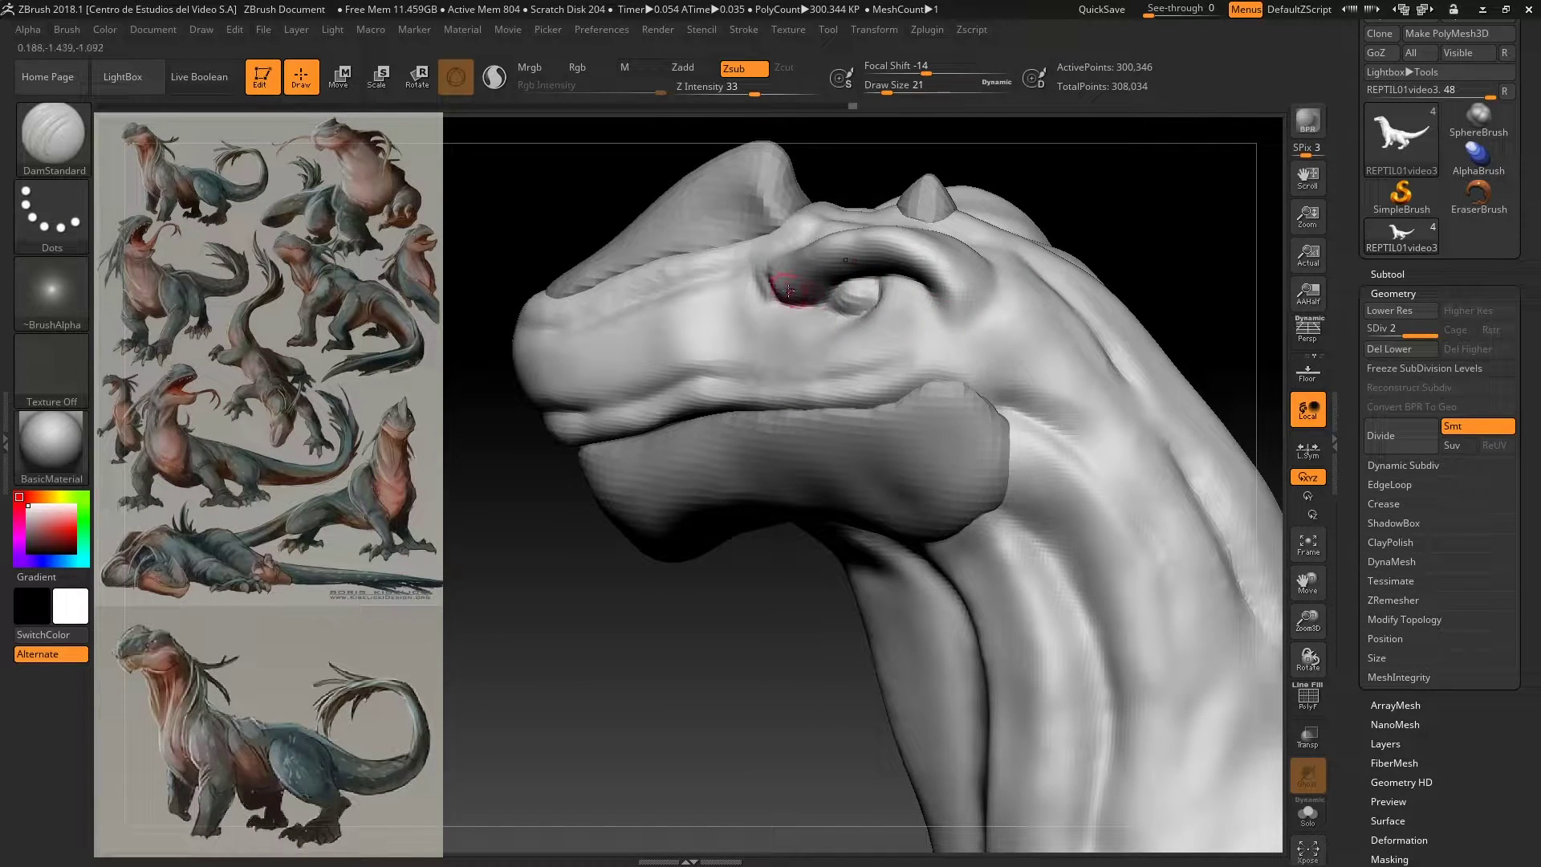
{"action": "mouse_move", "coordinate": [455, 295]}
{"action": "left_mouse_down"}
{"action": "mouse_move", "coordinate": [556, 328]}
{"action": "mouse_move", "coordinate": [487, 315]}
{"action": "left_mouse_up"}
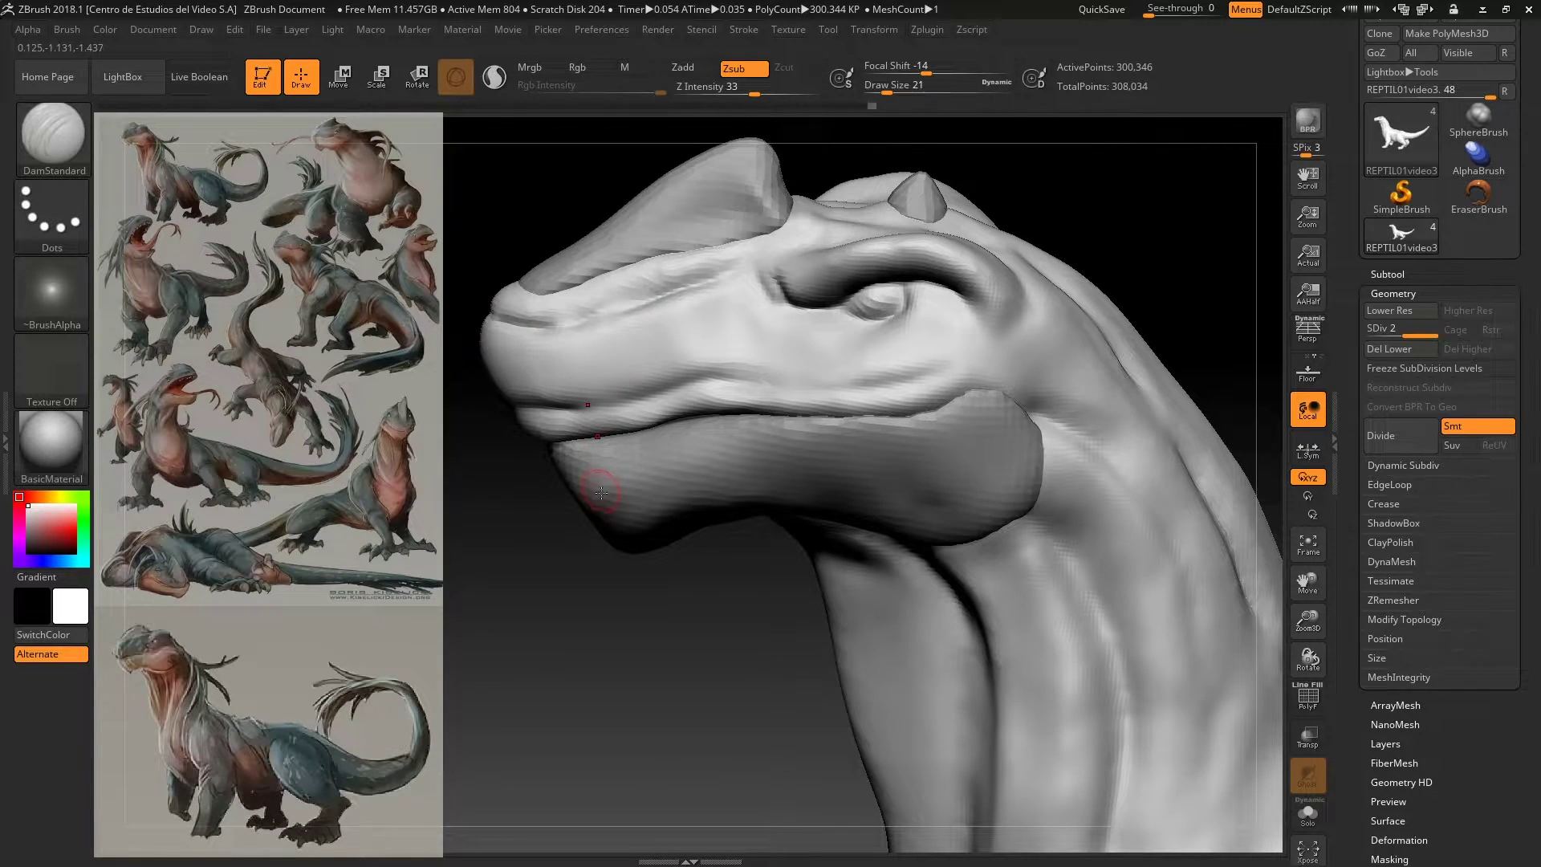
{"action": "mouse_move", "coordinate": [698, 554]}
{"action": "left_mouse_down"}
{"action": "mouse_move", "coordinate": [664, 543]}
{"action": "mouse_move", "coordinate": [853, 557]}
{"action": "left_mouse_up"}
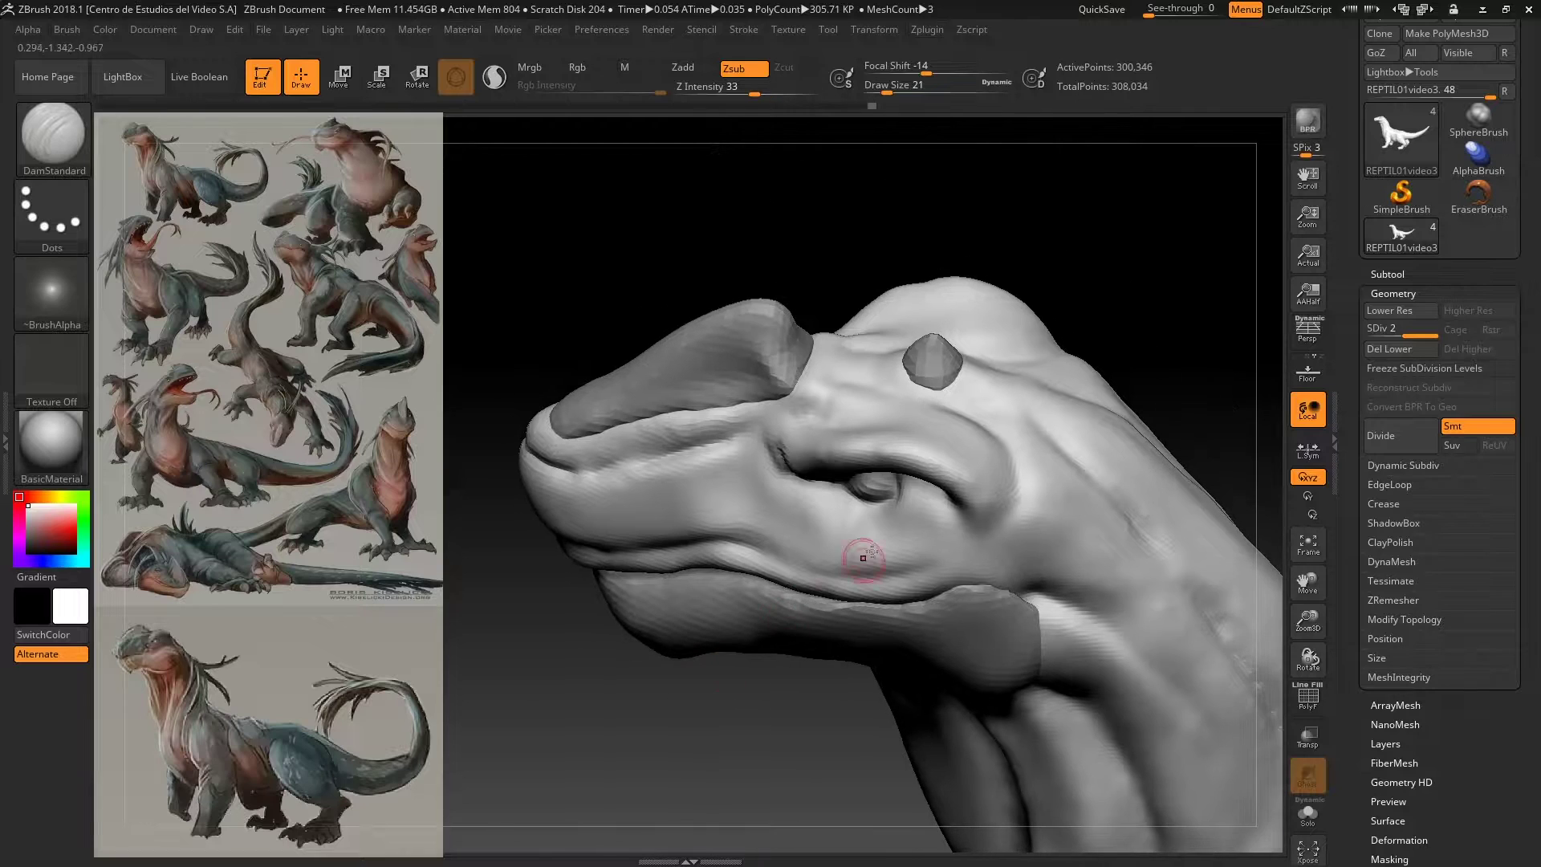
{"action": "mouse_move", "coordinate": [802, 434]}
{"action": "left_mouse_down"}
{"action": "mouse_move", "coordinate": [819, 408]}
{"action": "mouse_move", "coordinate": [912, 401]}
{"action": "left_mouse_up"}
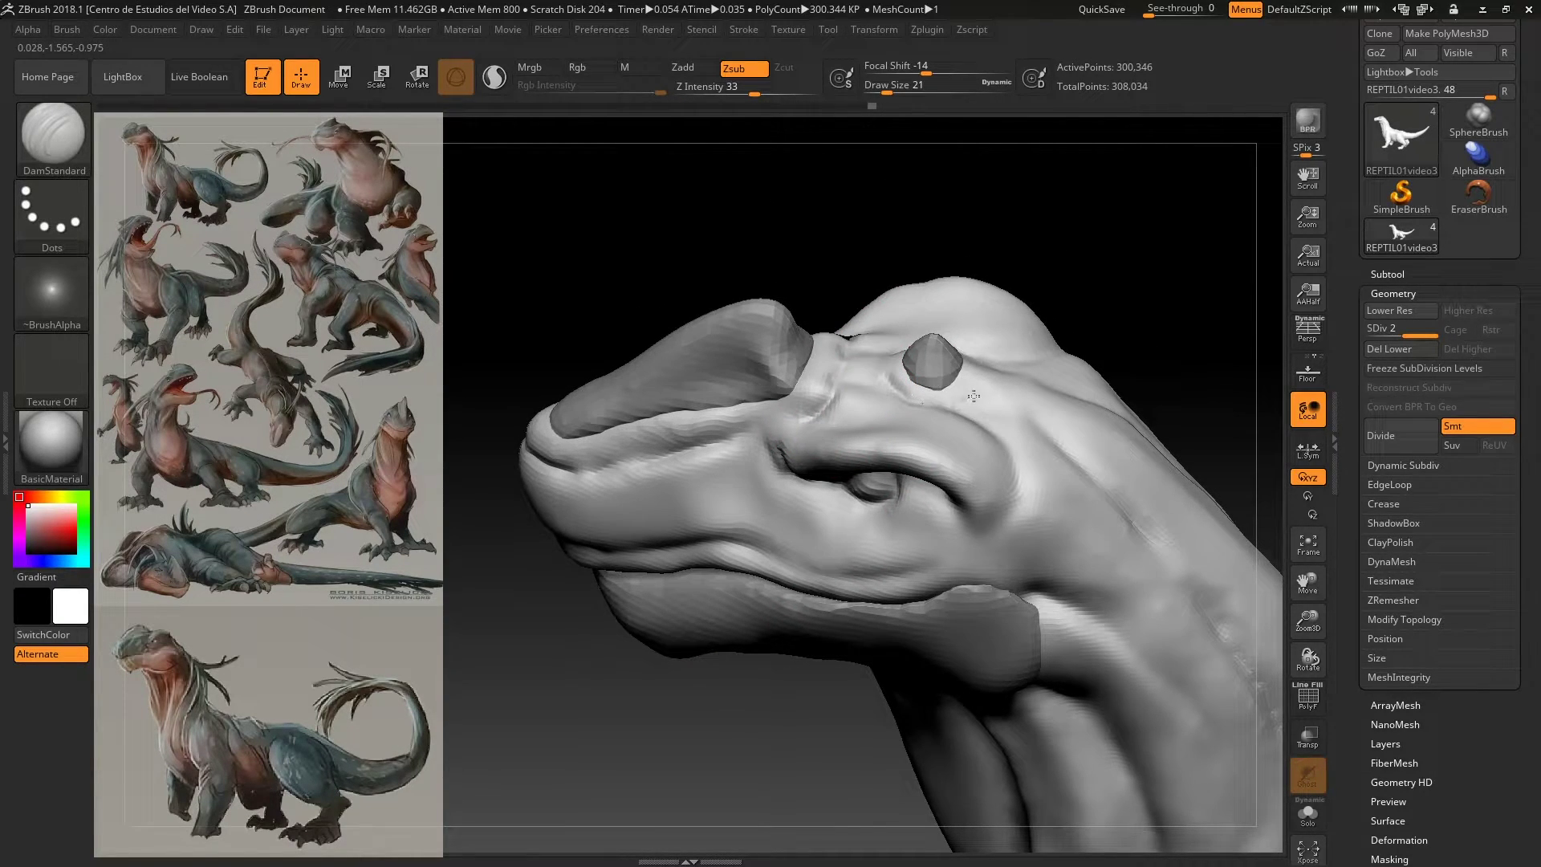
Step: Shift-smooth around the eye, returning to a three-quarter view of the head
{"action": "mouse_move", "coordinate": [757, 216]}
{"action": "left_mouse_down"}
{"action": "mouse_move", "coordinate": [748, 234]}
{"action": "mouse_move", "coordinate": [660, 196]}
{"action": "mouse_move", "coordinate": [682, 251]}
{"action": "mouse_move", "coordinate": [741, 775]}
{"action": "mouse_move", "coordinate": [693, 691]}
{"action": "left_mouse_up"}
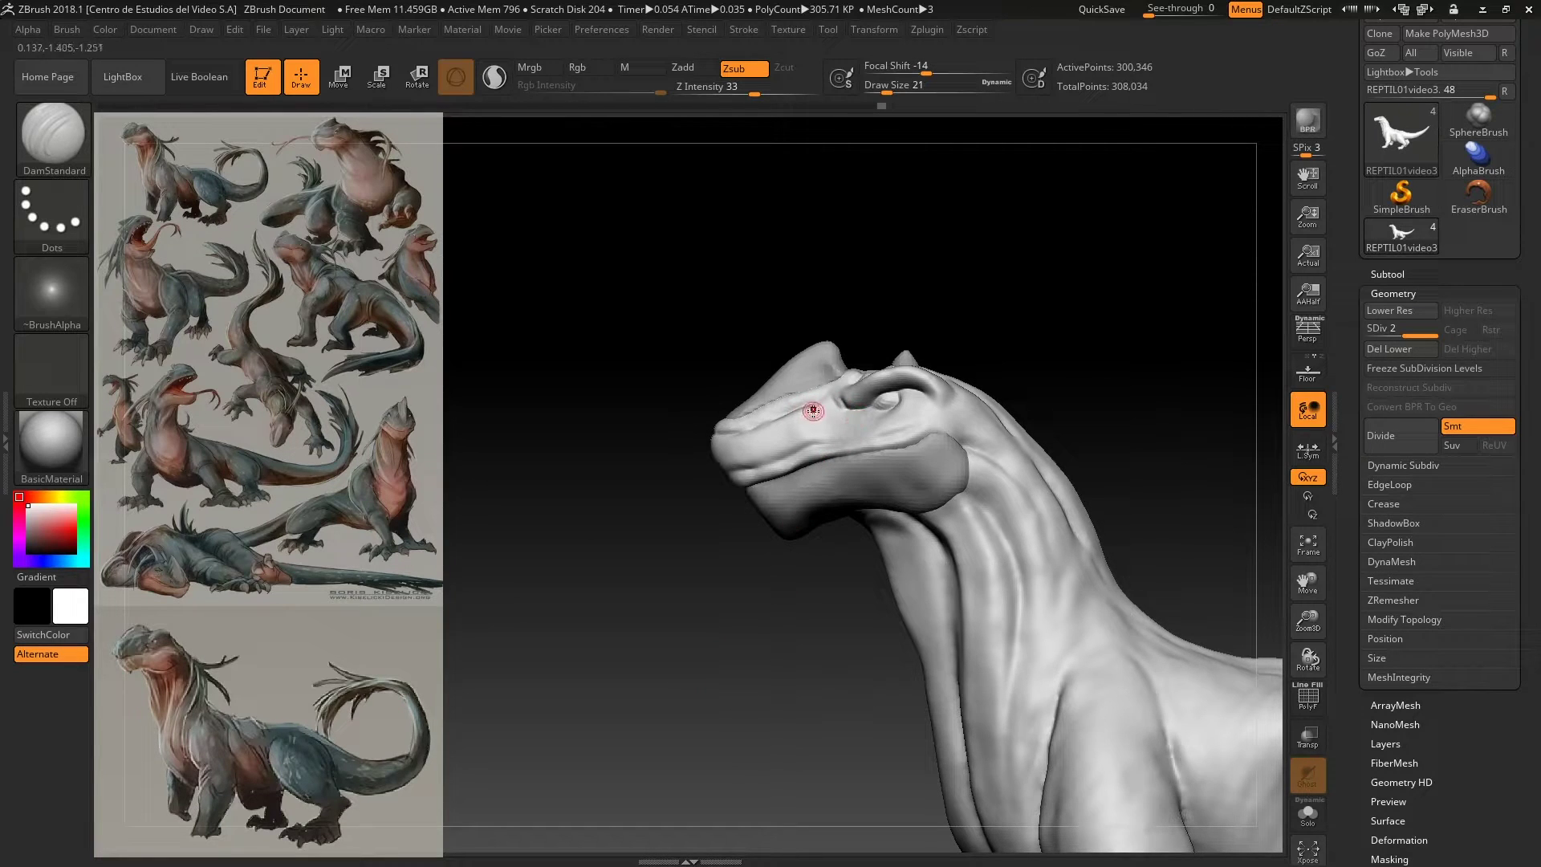
{"action": "key", "text": "shift"}
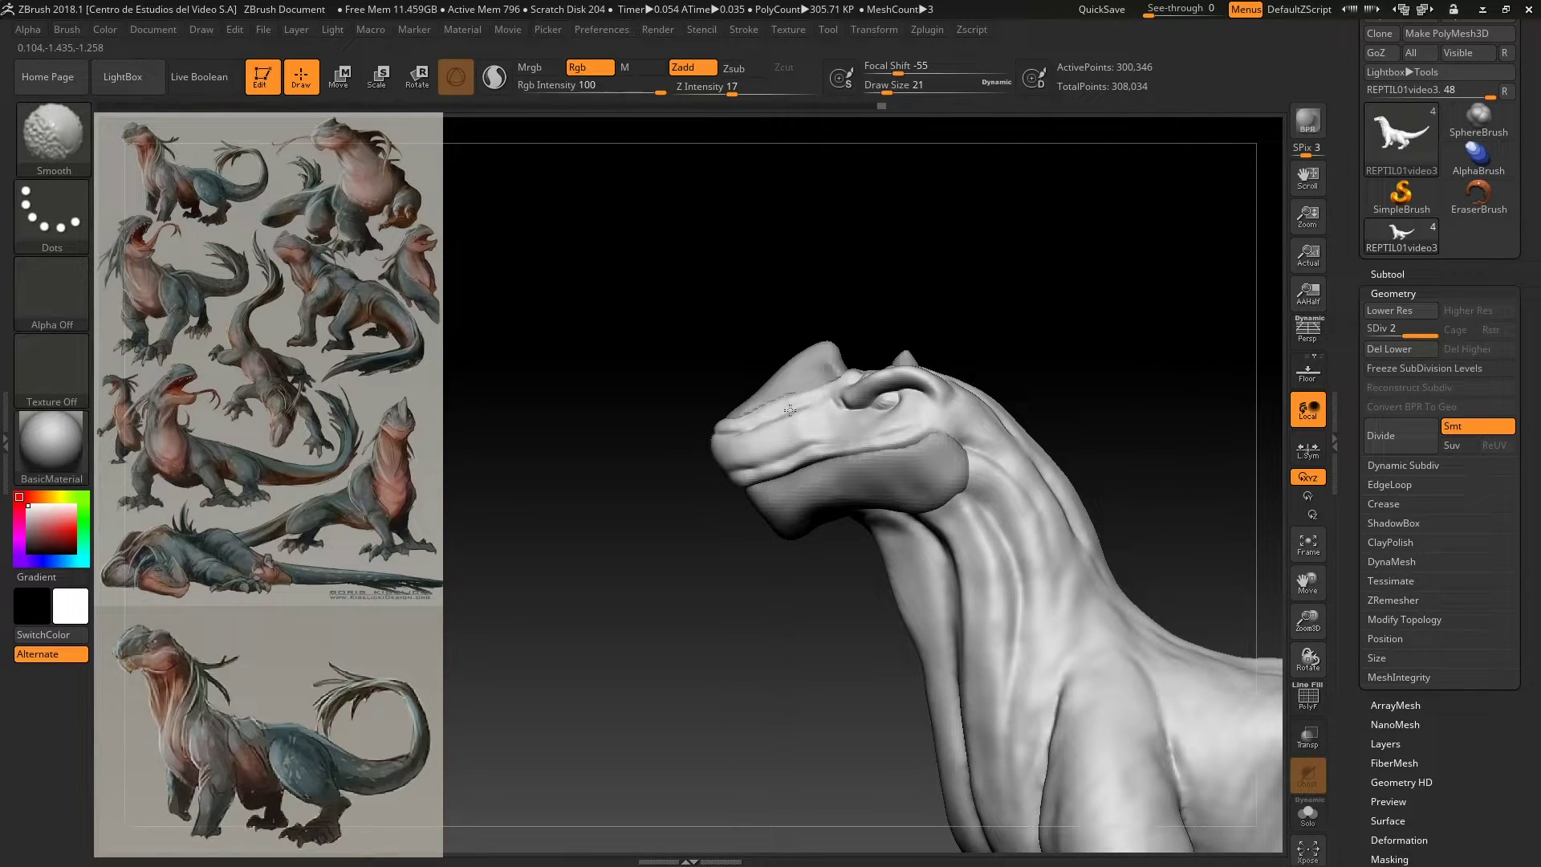
{"action": "left_click_drag", "start_coordinate": [711, 590], "coordinate": [709, 605]}
{"action": "key", "text": "shift"}
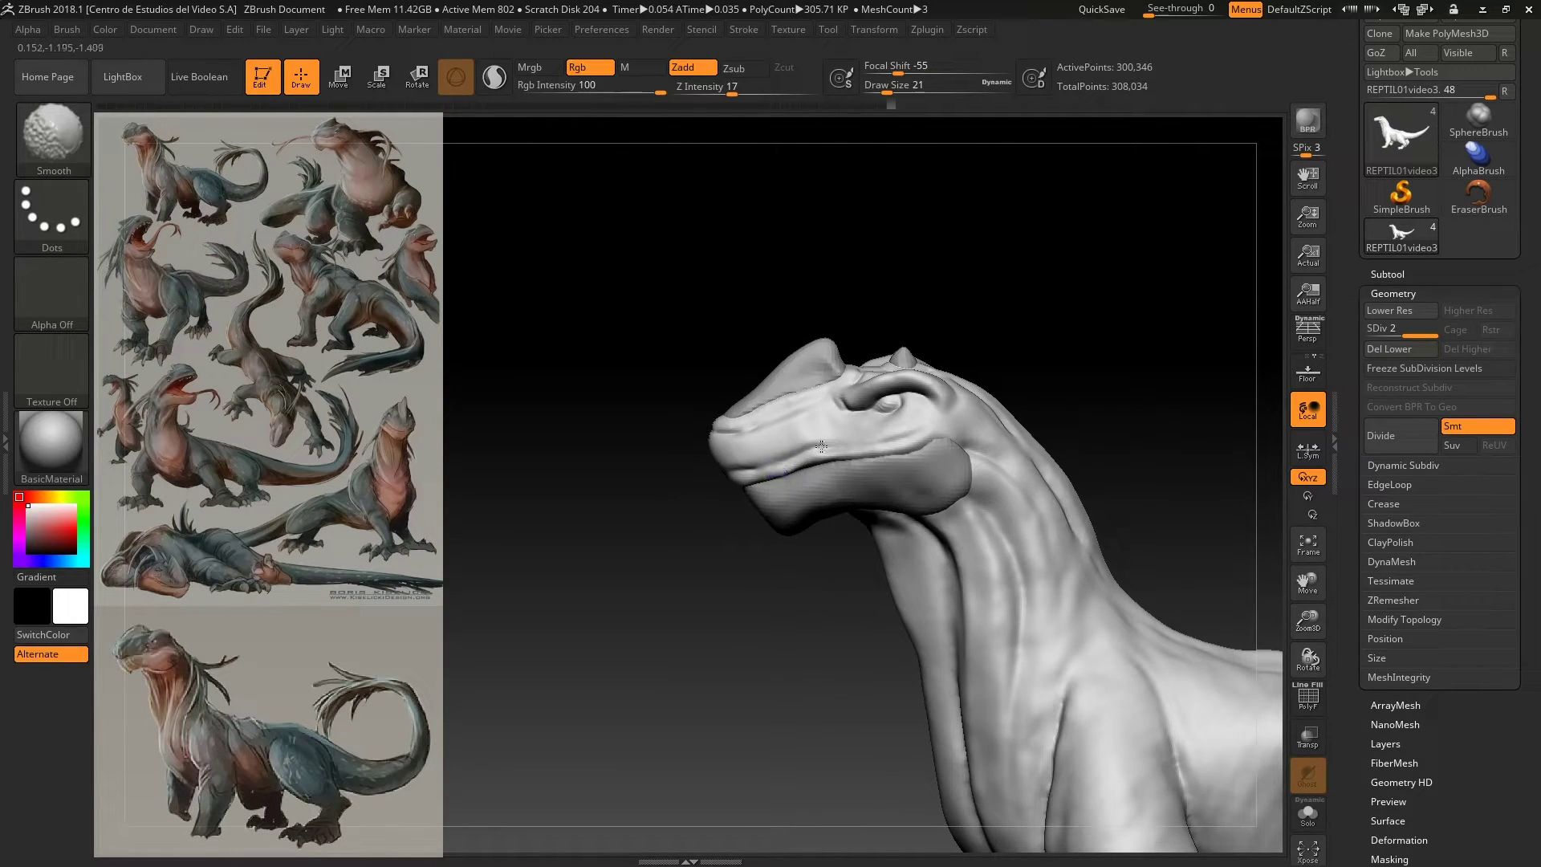
{"action": "mouse_move", "coordinate": [657, 543]}
{"action": "left_mouse_down"}
{"action": "mouse_move", "coordinate": [683, 571]}
{"action": "mouse_move", "coordinate": [640, 554]}
{"action": "mouse_move", "coordinate": [753, 383]}
{"action": "left_mouse_up"}
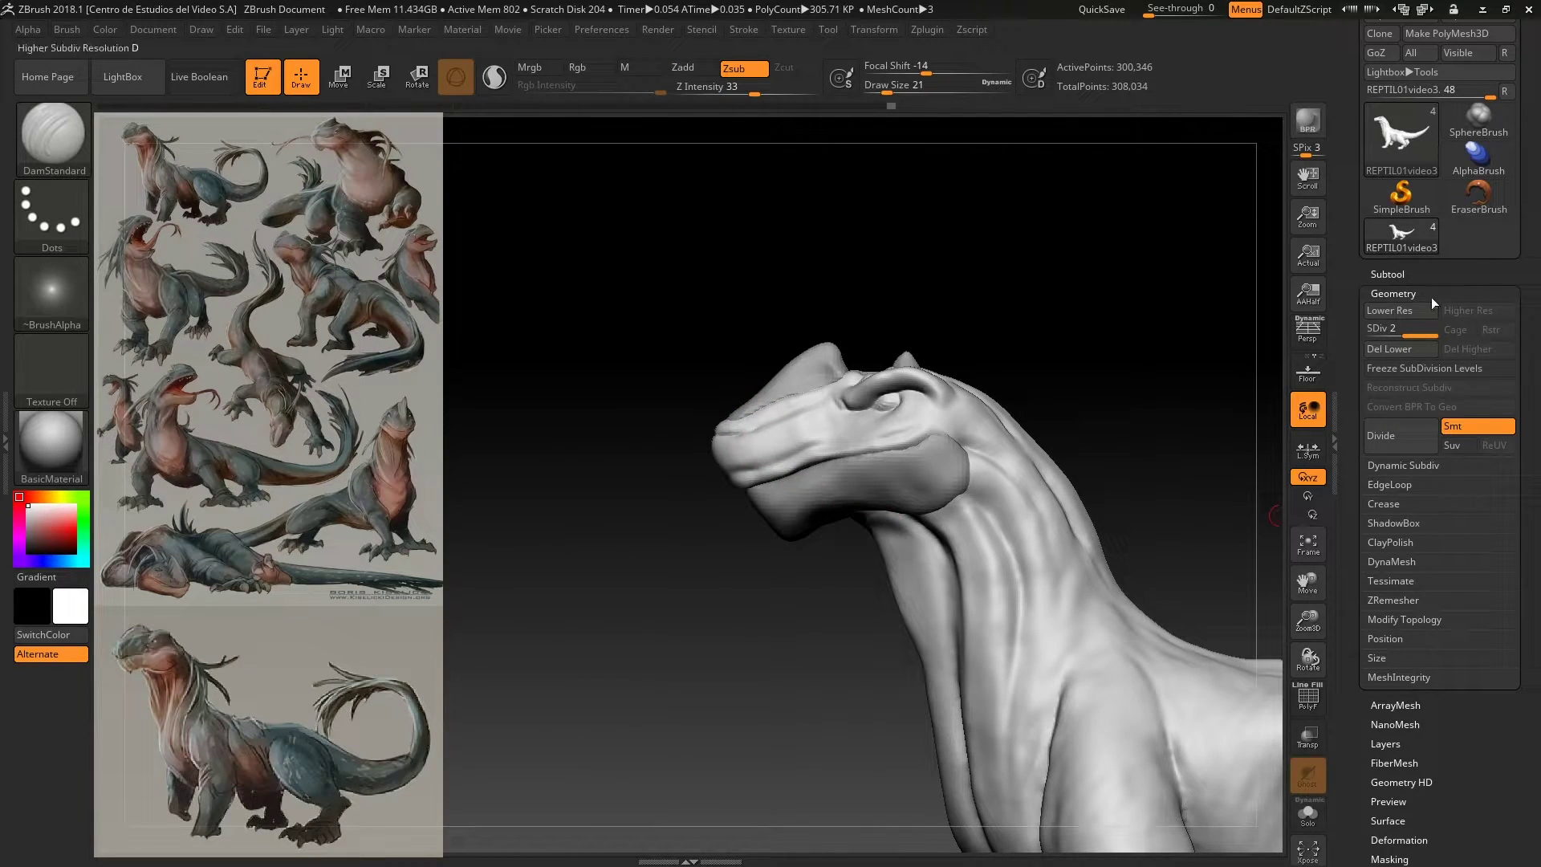
Step: Append a Sphere3D subtool to the reptile model
{"action": "left_click", "coordinate": [1413, 274]}
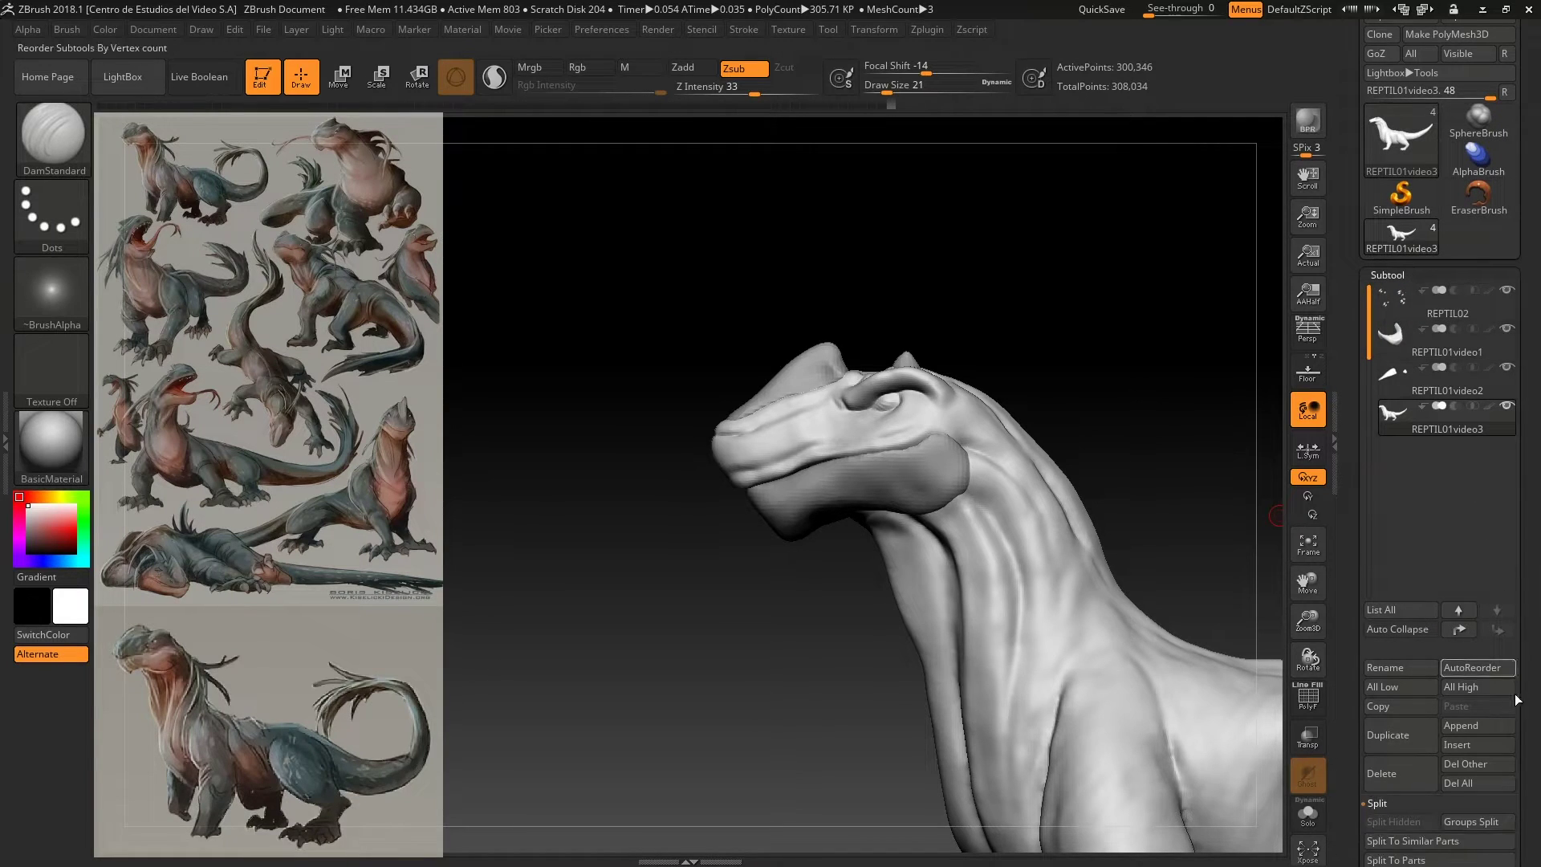
{"action": "left_click", "coordinate": [1461, 725]}
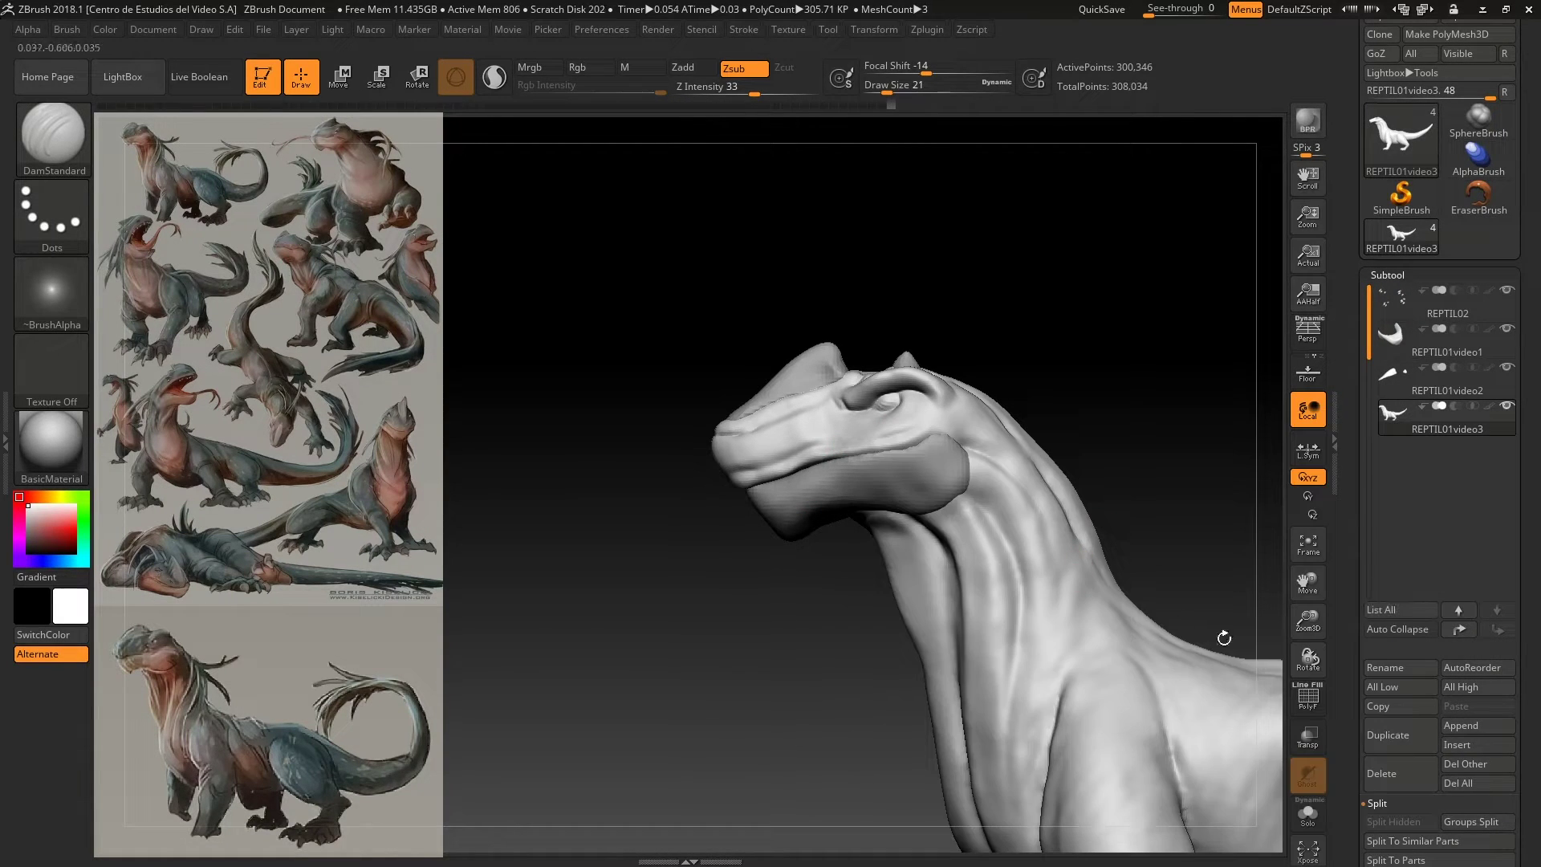
{"action": "left_click", "coordinate": [1477, 732]}
{"action": "left_click", "coordinate": [1148, 505]}
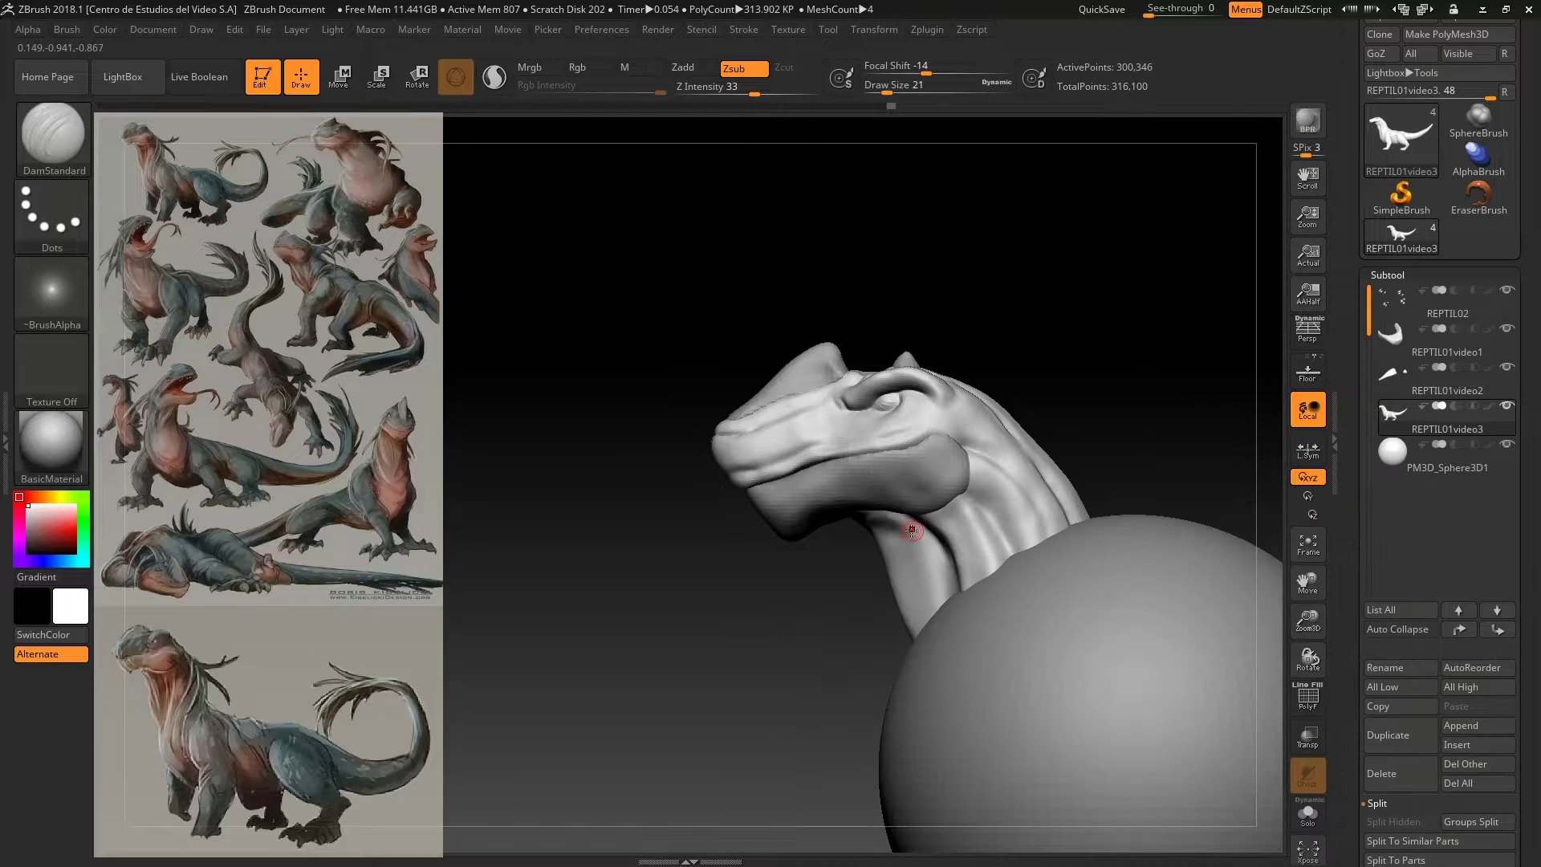
{"action": "left_click_drag", "start_coordinate": [647, 688], "coordinate": [655, 634]}
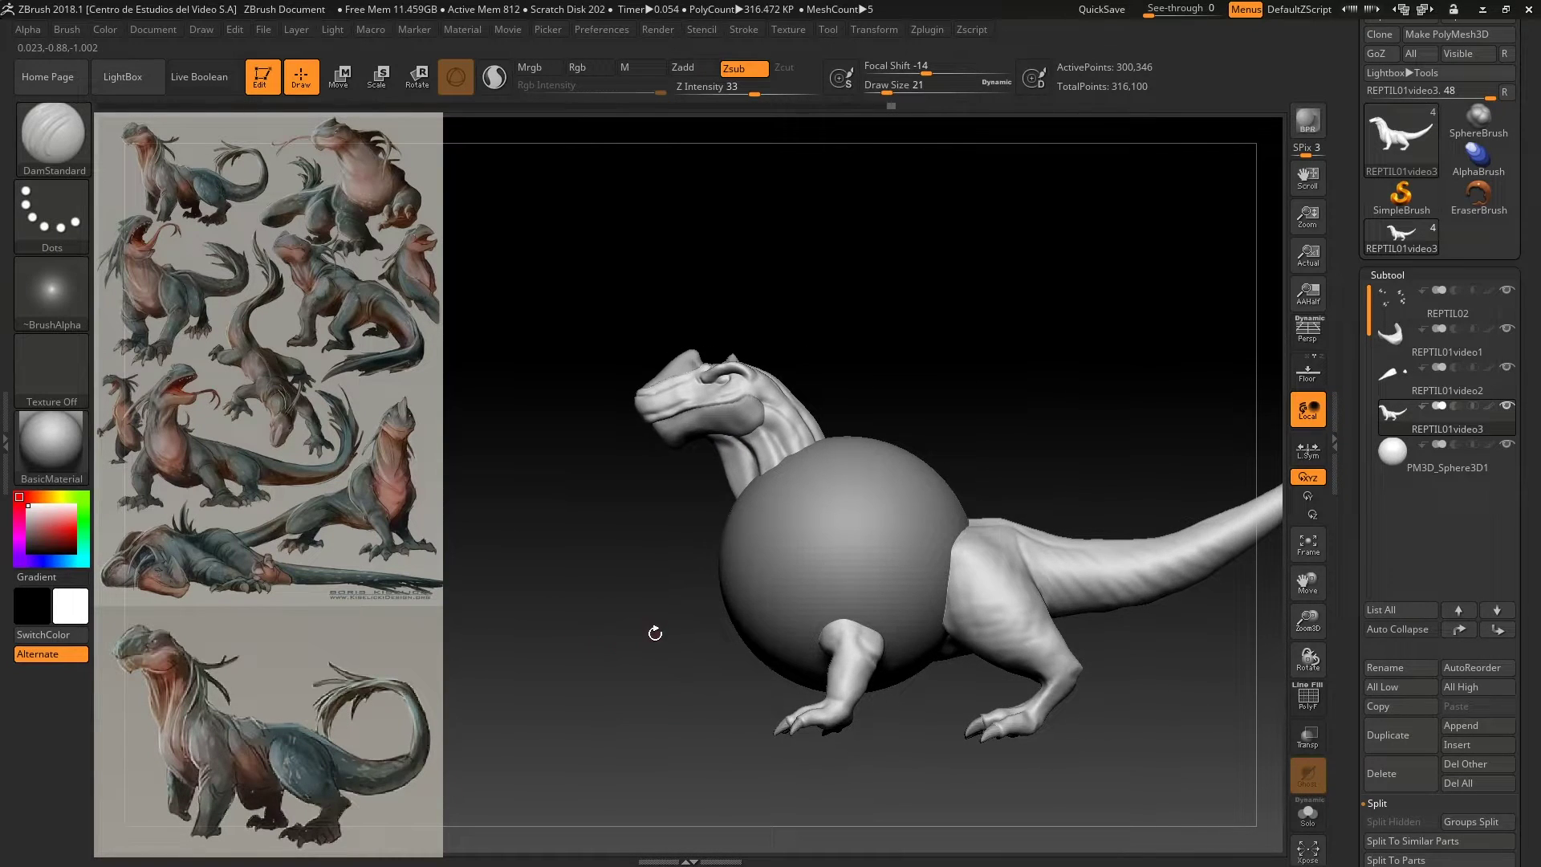
Step: Shrink the sphere with Transpose, seat it in the eye socket, and reselect the reptile body
{"action": "key", "text": "w"}
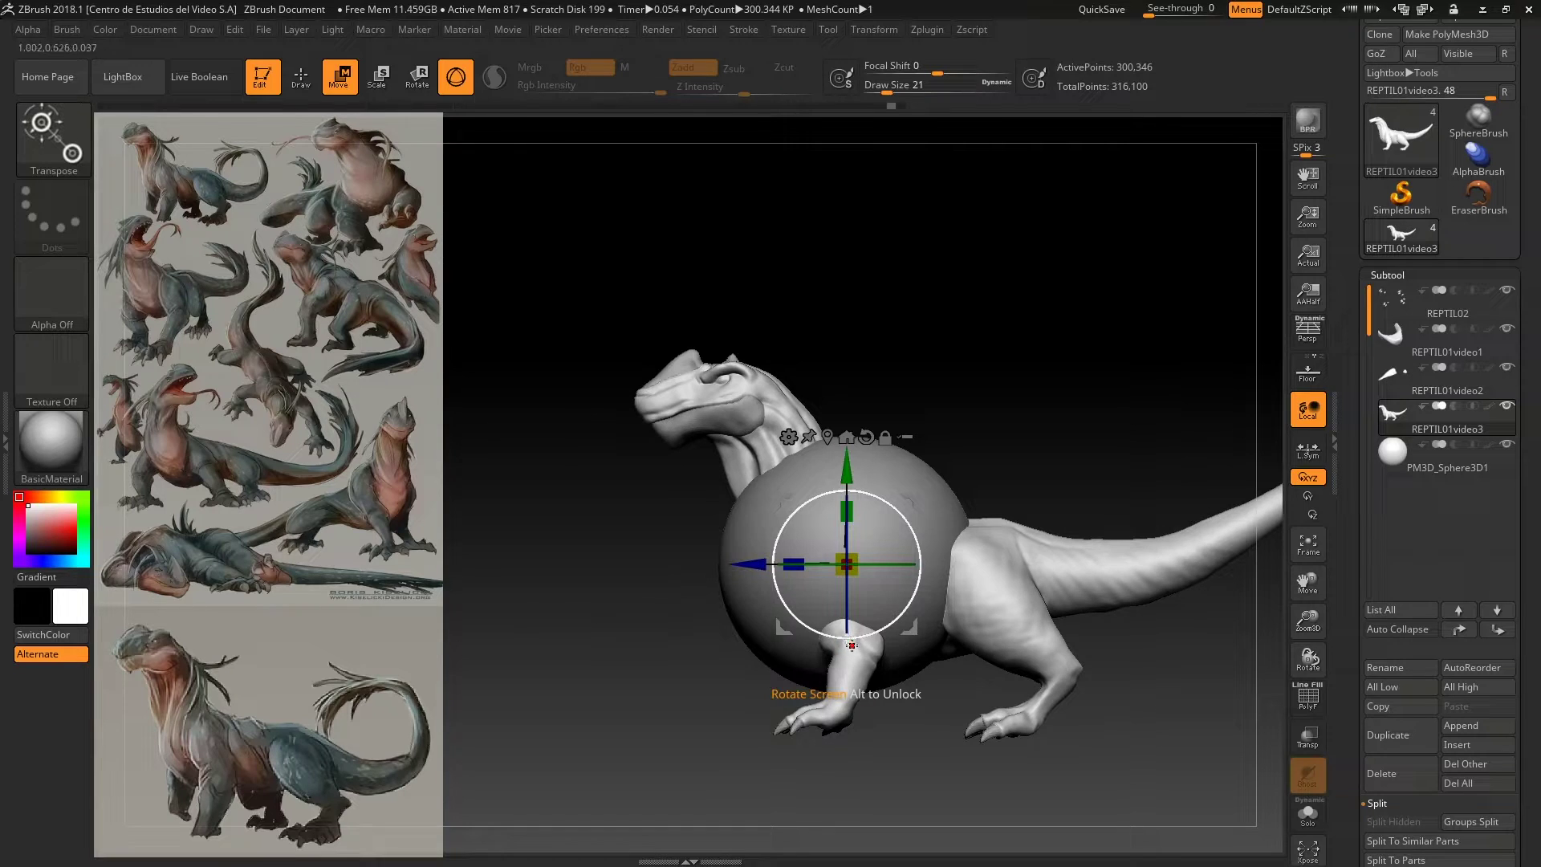
{"action": "left_click", "coordinate": [829, 554], "text": "alt"}
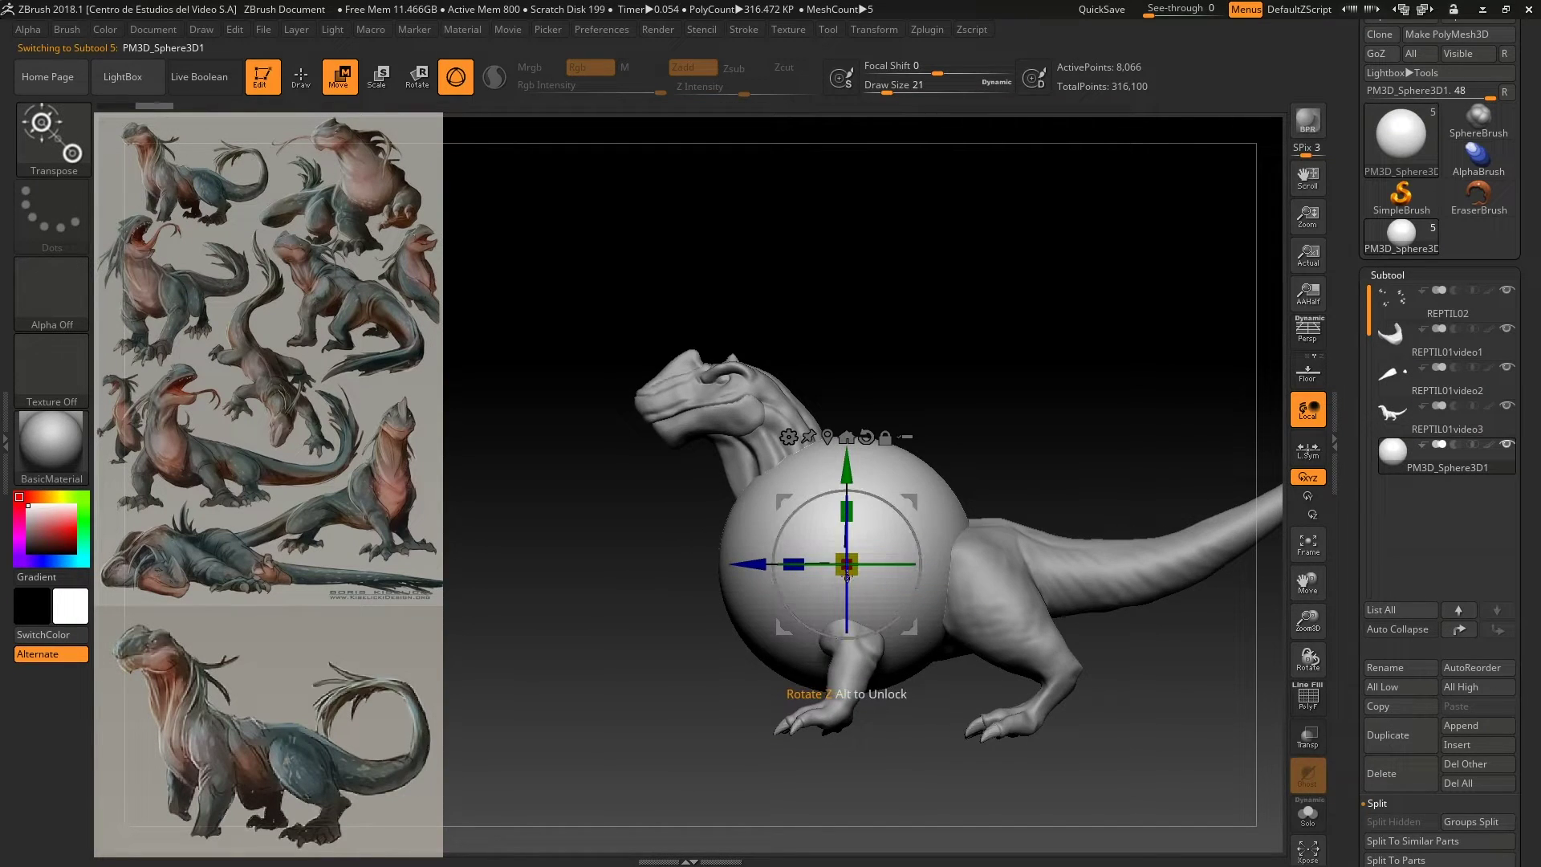
{"action": "mouse_move", "coordinate": [828, 554]}
{"action": "left_mouse_down"}
{"action": "mouse_move", "coordinate": [796, 527]}
{"action": "mouse_move", "coordinate": [852, 428]}
{"action": "left_mouse_up"}
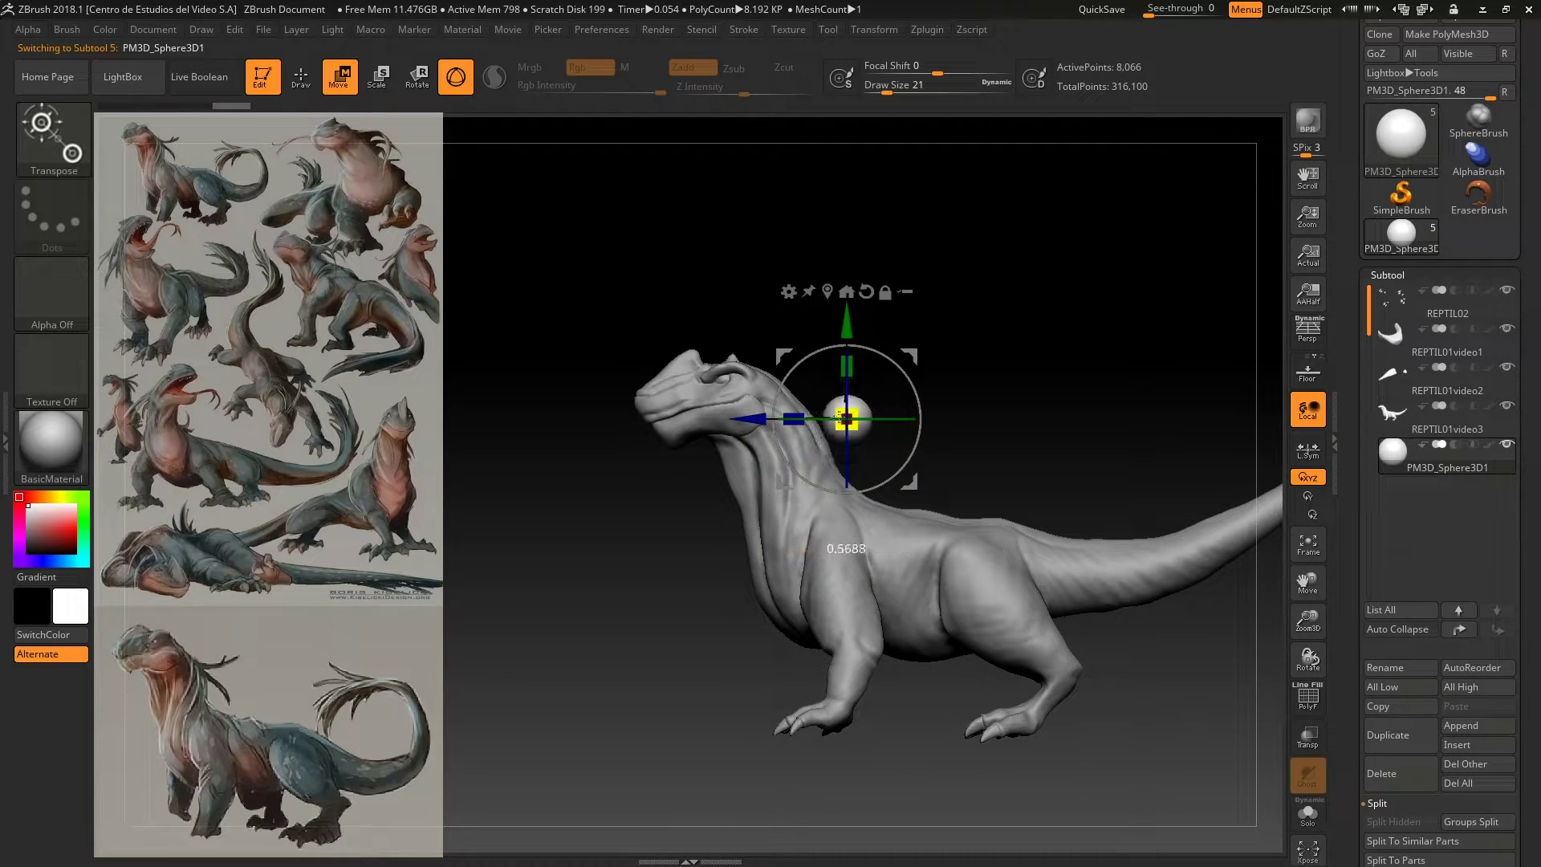
{"action": "mouse_move", "coordinate": [923, 554]}
{"action": "left_mouse_down", "text": "shift"}
{"action": "mouse_move", "coordinate": [690, 553]}
{"action": "mouse_move", "coordinate": [648, 418]}
{"action": "mouse_move", "coordinate": [750, 380]}
{"action": "mouse_move", "coordinate": [411, 349]}
{"action": "left_mouse_up", "text": "shift"}
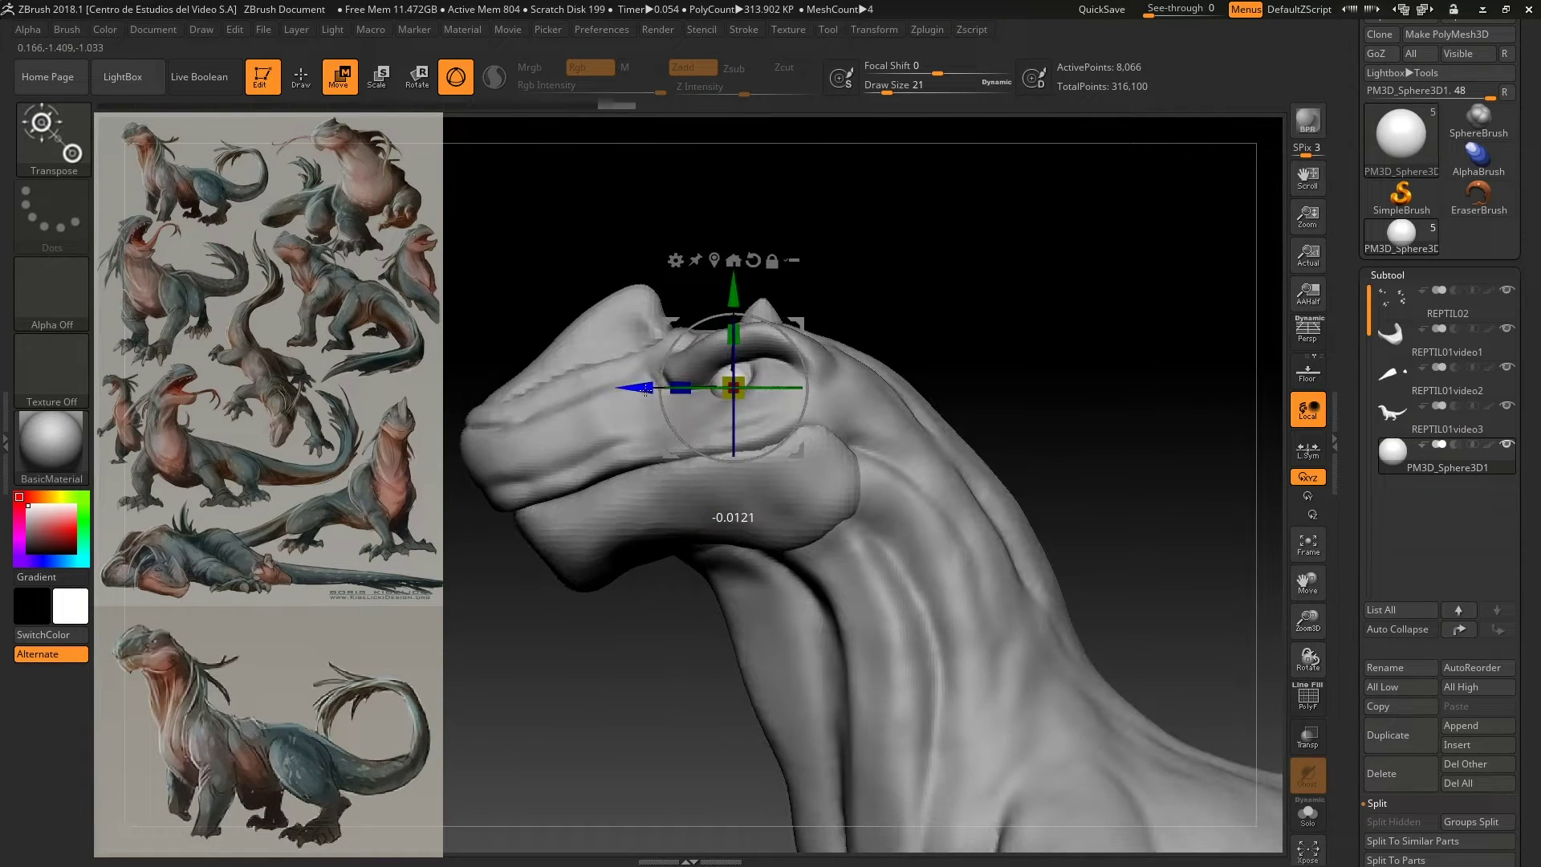
{"action": "left_click", "coordinate": [1445, 422]}
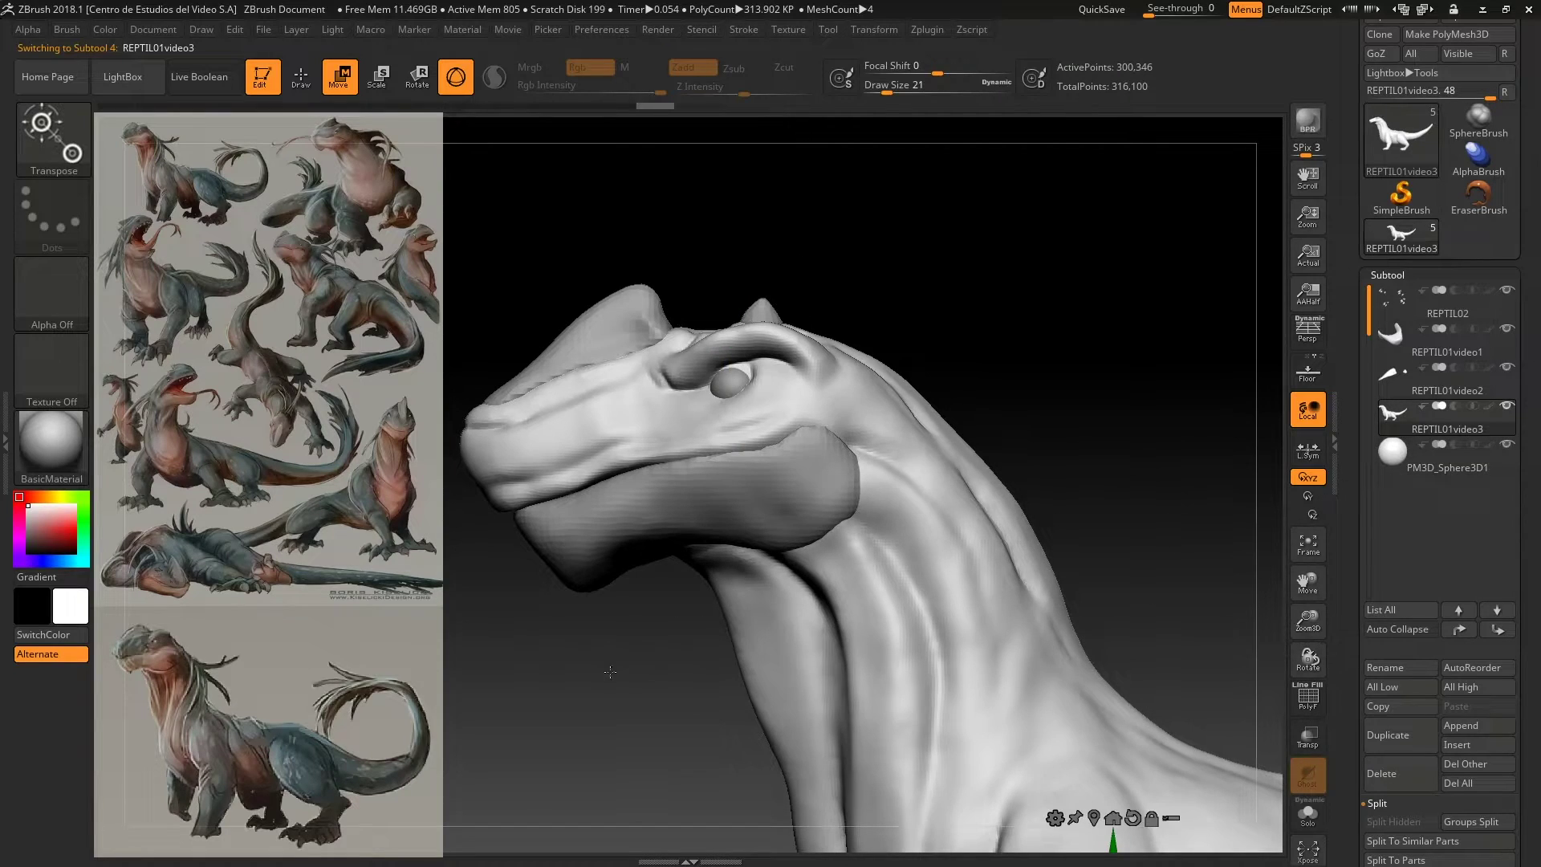
Step: Scroll the Tool palette to Geometry, drop the body to SDiv 1, and zoom onto the head and jaw
{"action": "left_click_drag", "start_coordinate": [701, 624], "coordinate": [647, 554]}
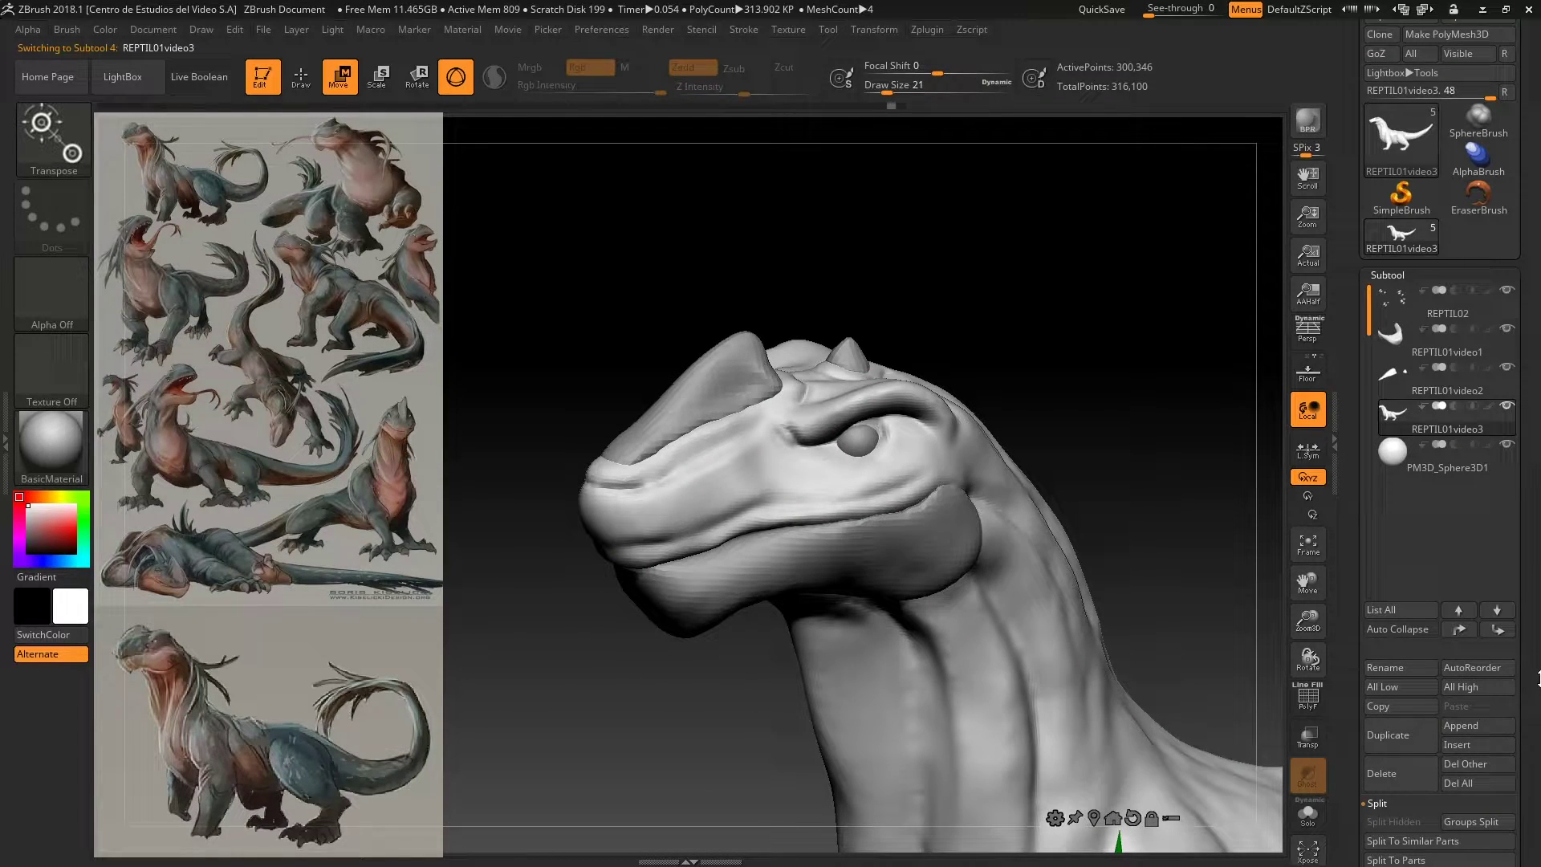
{"action": "left_click_drag", "start_coordinate": [1534, 695], "coordinate": [1513, 635]}
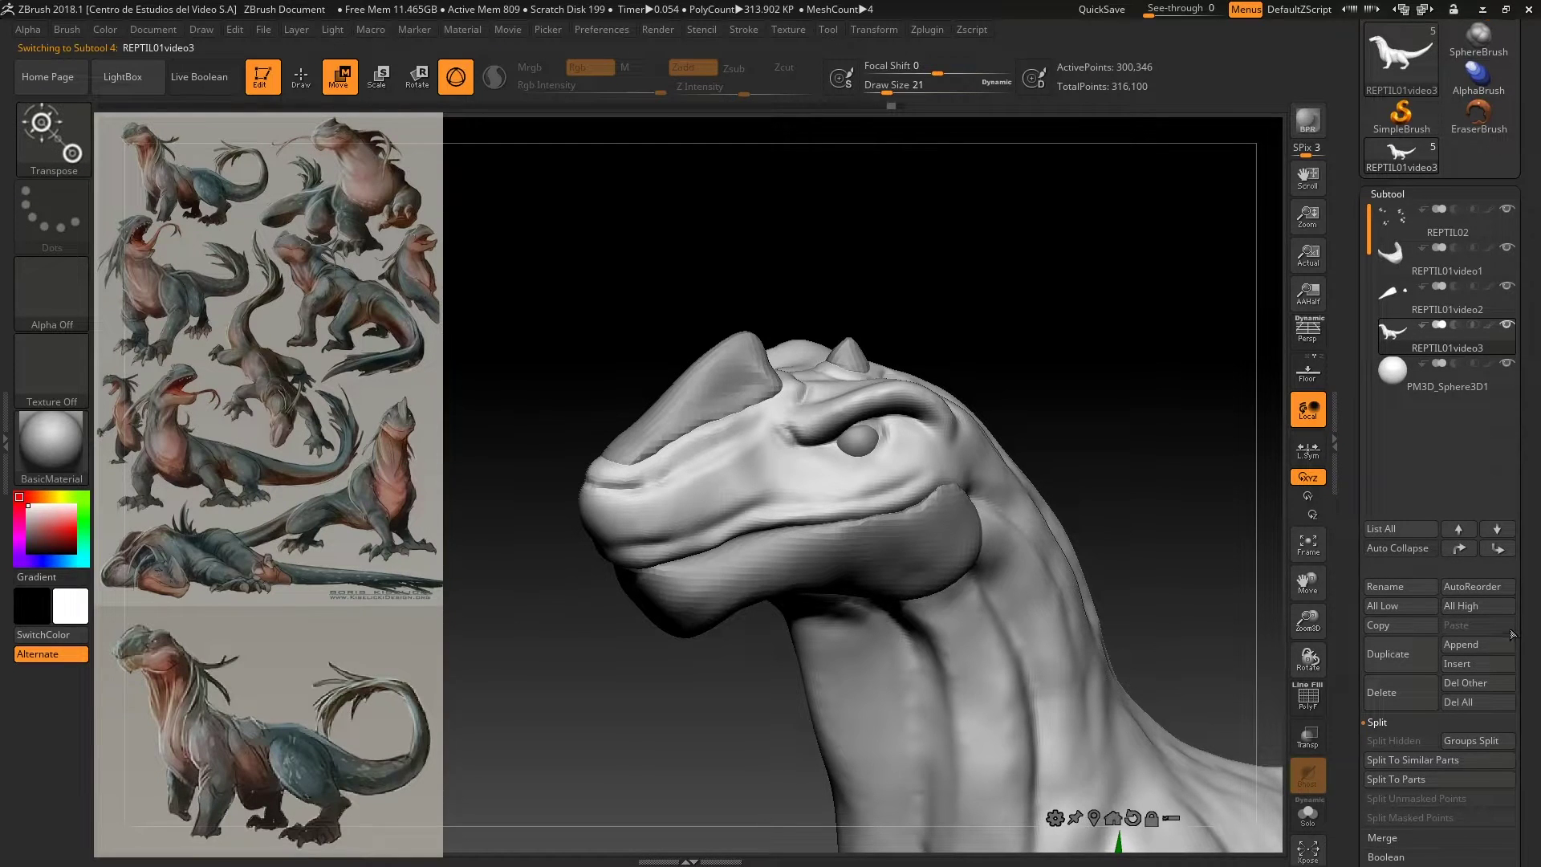
{"action": "left_click_drag", "start_coordinate": [1421, 859], "coordinate": [1417, 161]}
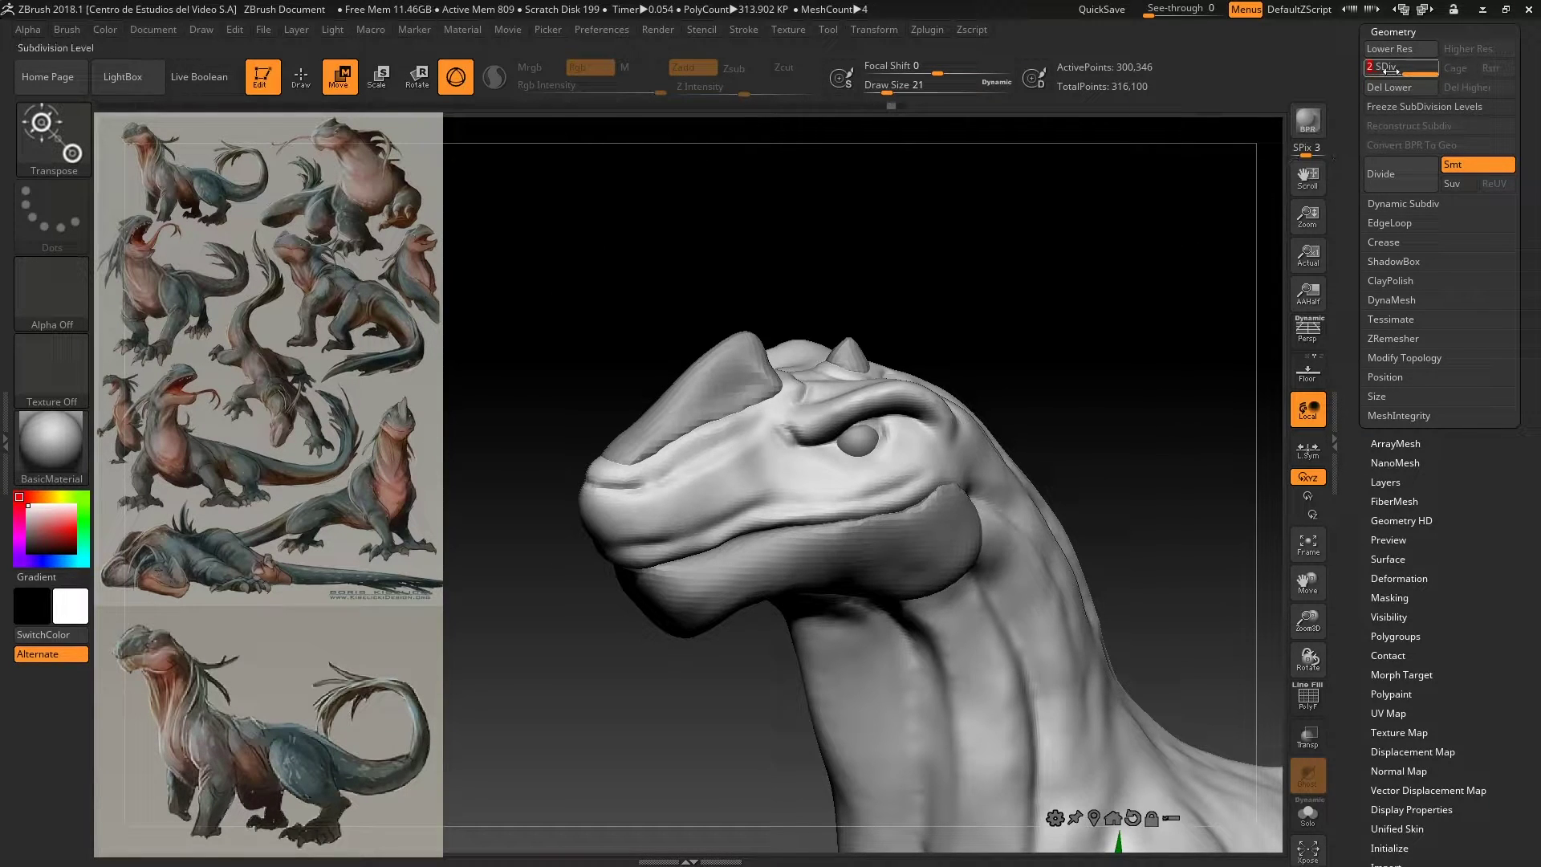
{"action": "key", "text": "shift+d"}
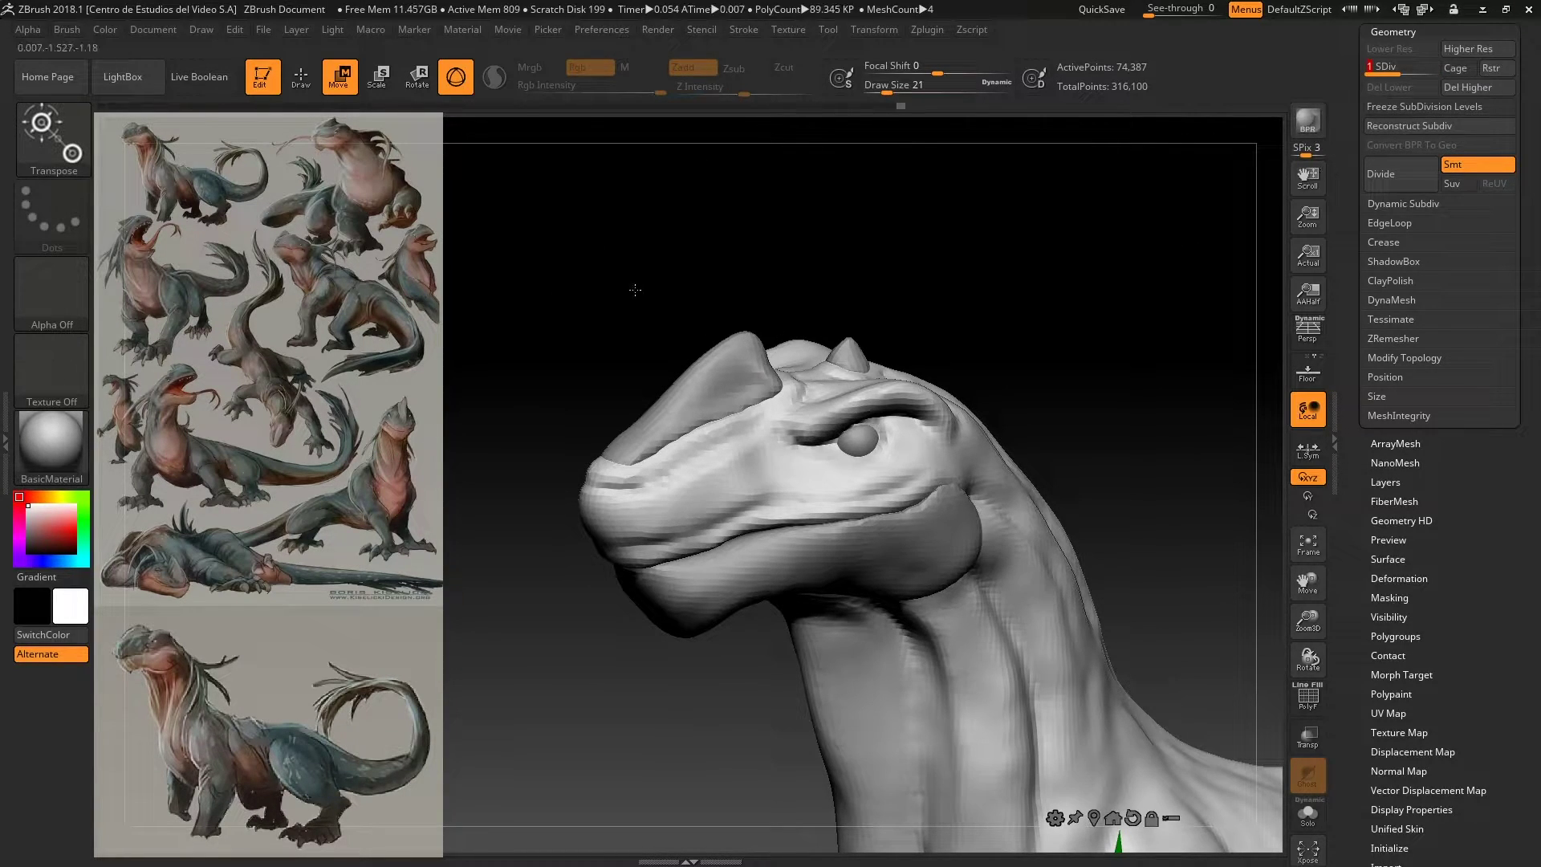
{"action": "left_click_drag", "start_coordinate": [624, 338], "coordinate": [642, 392], "text": "shift"}
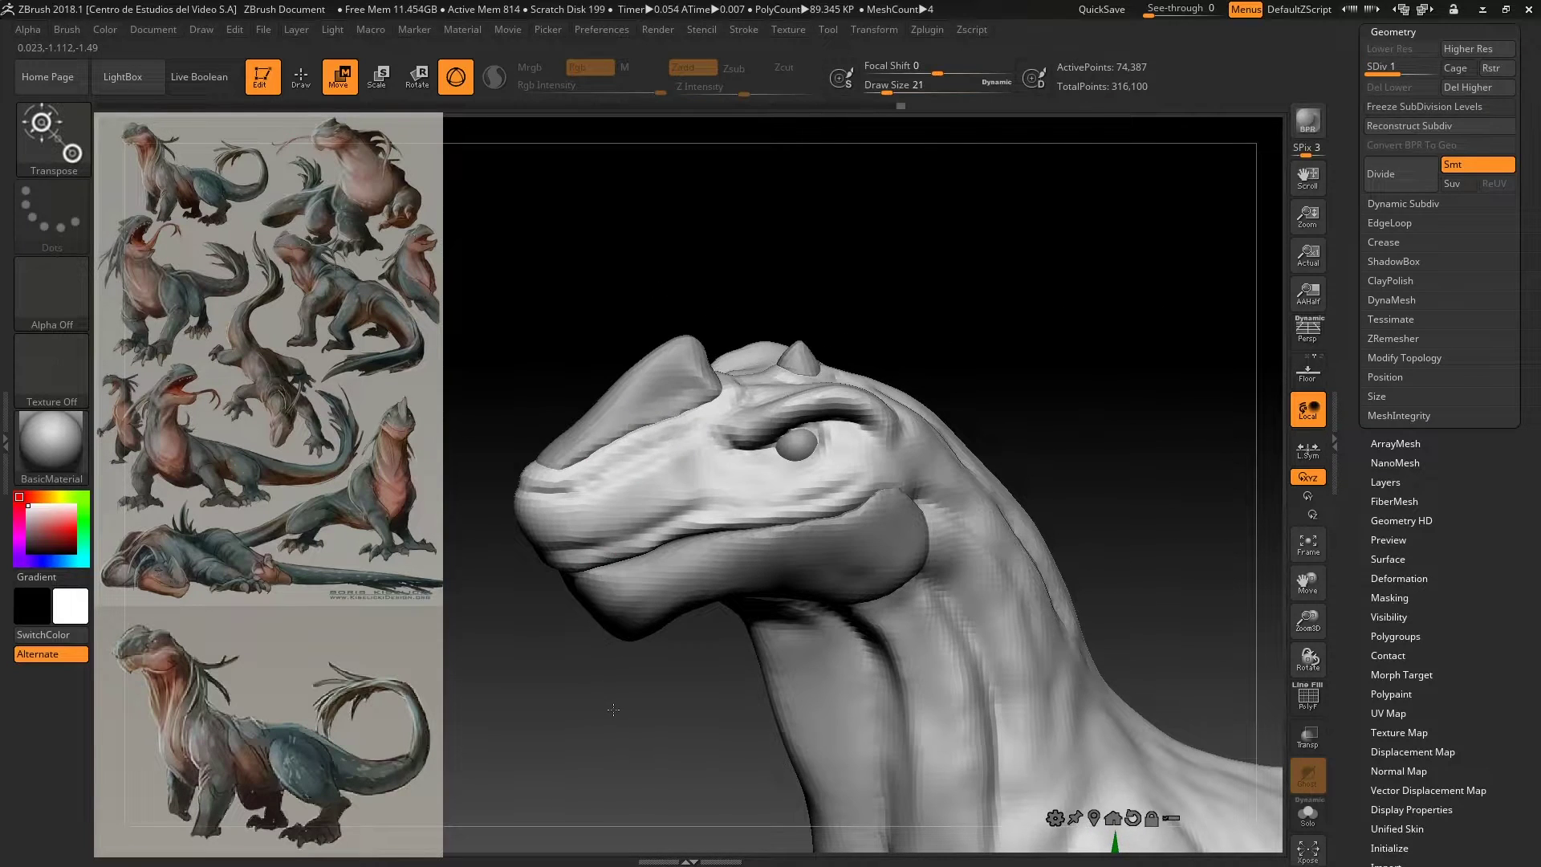
{"action": "mouse_move", "coordinate": [613, 710]}
{"action": "left_mouse_down"}
{"action": "mouse_move", "coordinate": [598, 742]}
{"action": "mouse_move", "coordinate": [509, 634]}
{"action": "mouse_move", "coordinate": [725, 383]}
{"action": "left_mouse_up"}
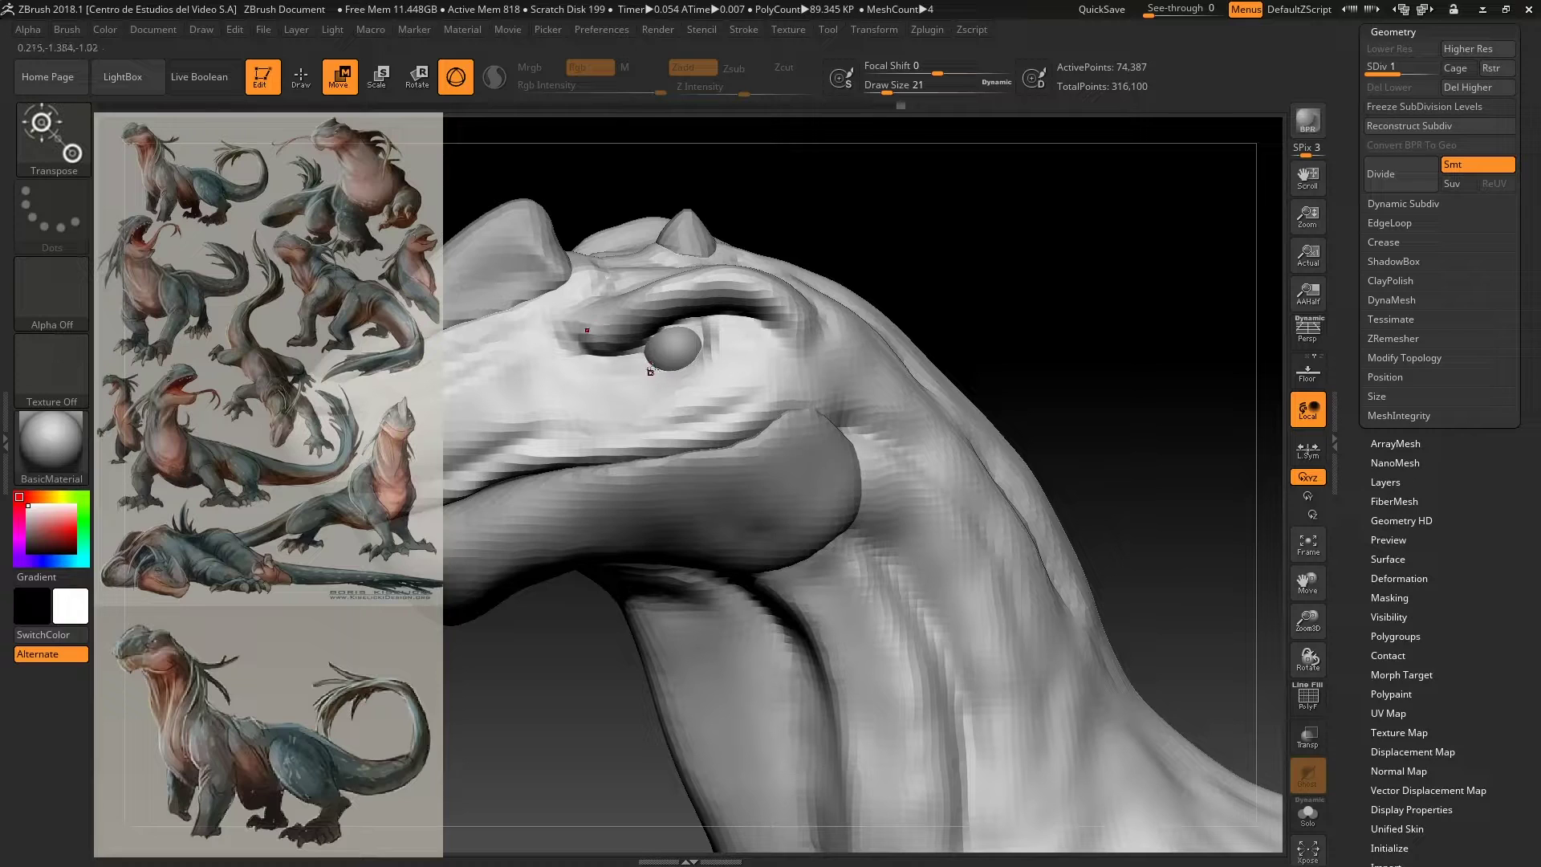
Step: Select ClayBuildup and build up the surface beside the eyeball
{"action": "key", "text": "b"}
{"action": "key", "text": "s"}
{"action": "key", "text": "t"}
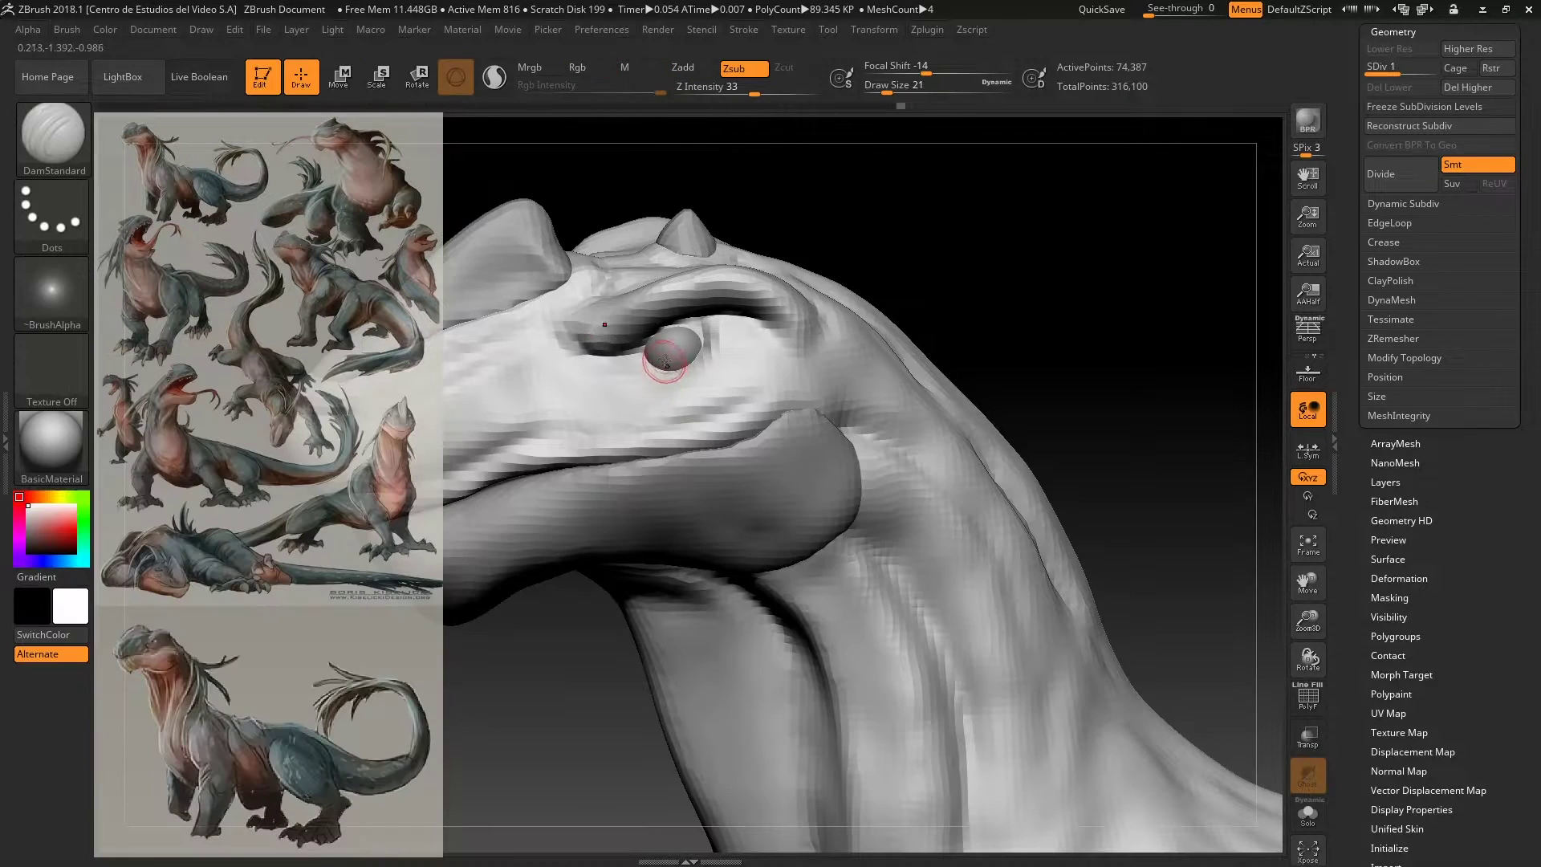
{"action": "key", "text": "shift"}
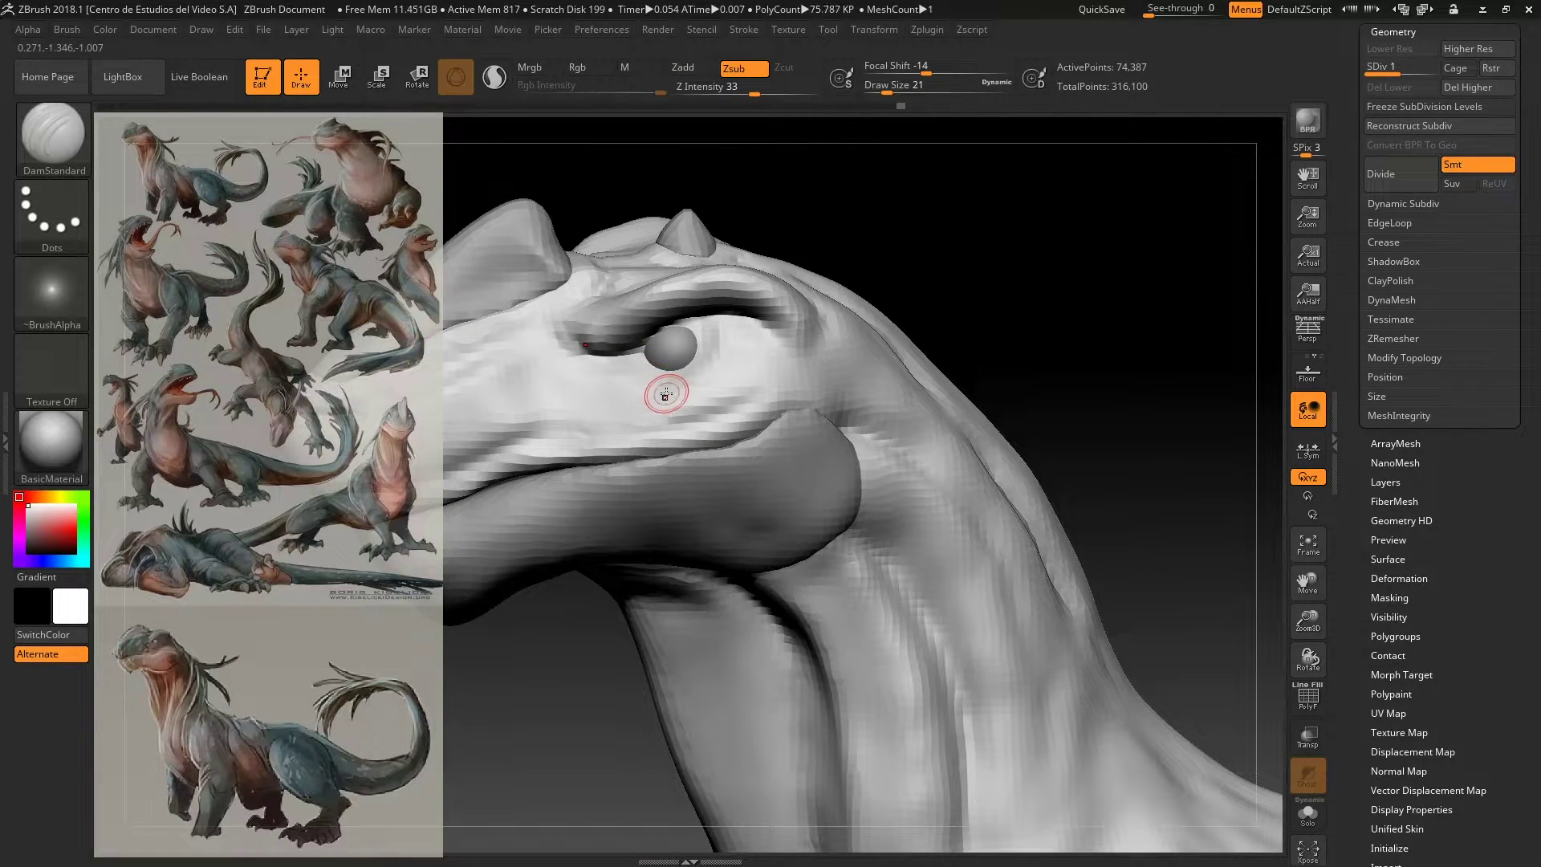
{"action": "key", "text": "b"}
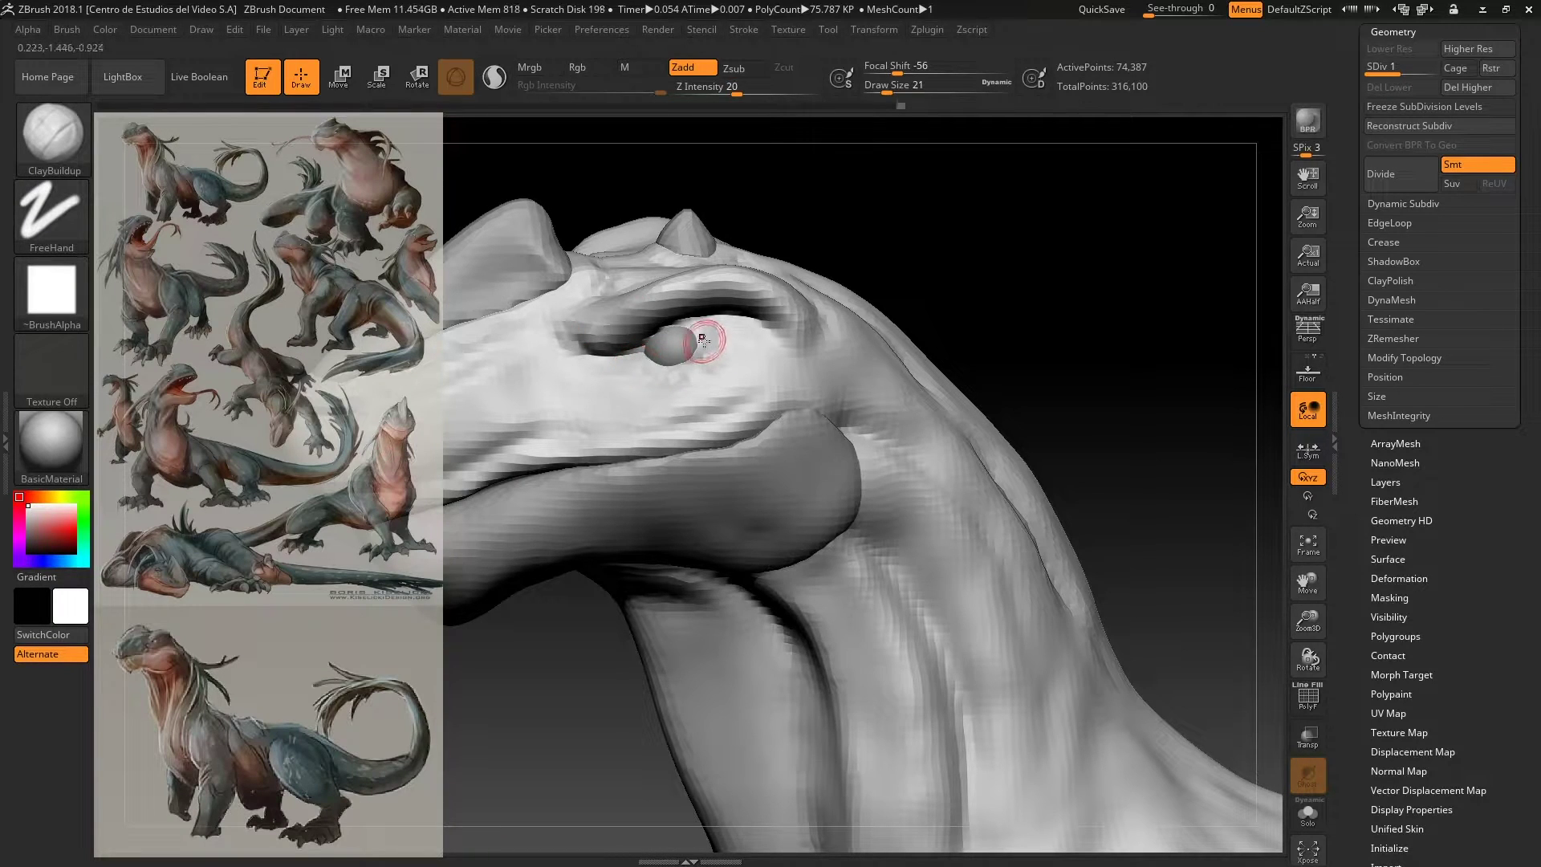
{"action": "left_click_drag", "start_coordinate": [652, 371], "coordinate": [725, 342]}
Step: Build up the upper eyelid, return to SDiv 2, and shrink the brush for detail
{"action": "left_click_drag", "start_coordinate": [554, 664], "coordinate": [563, 645]}
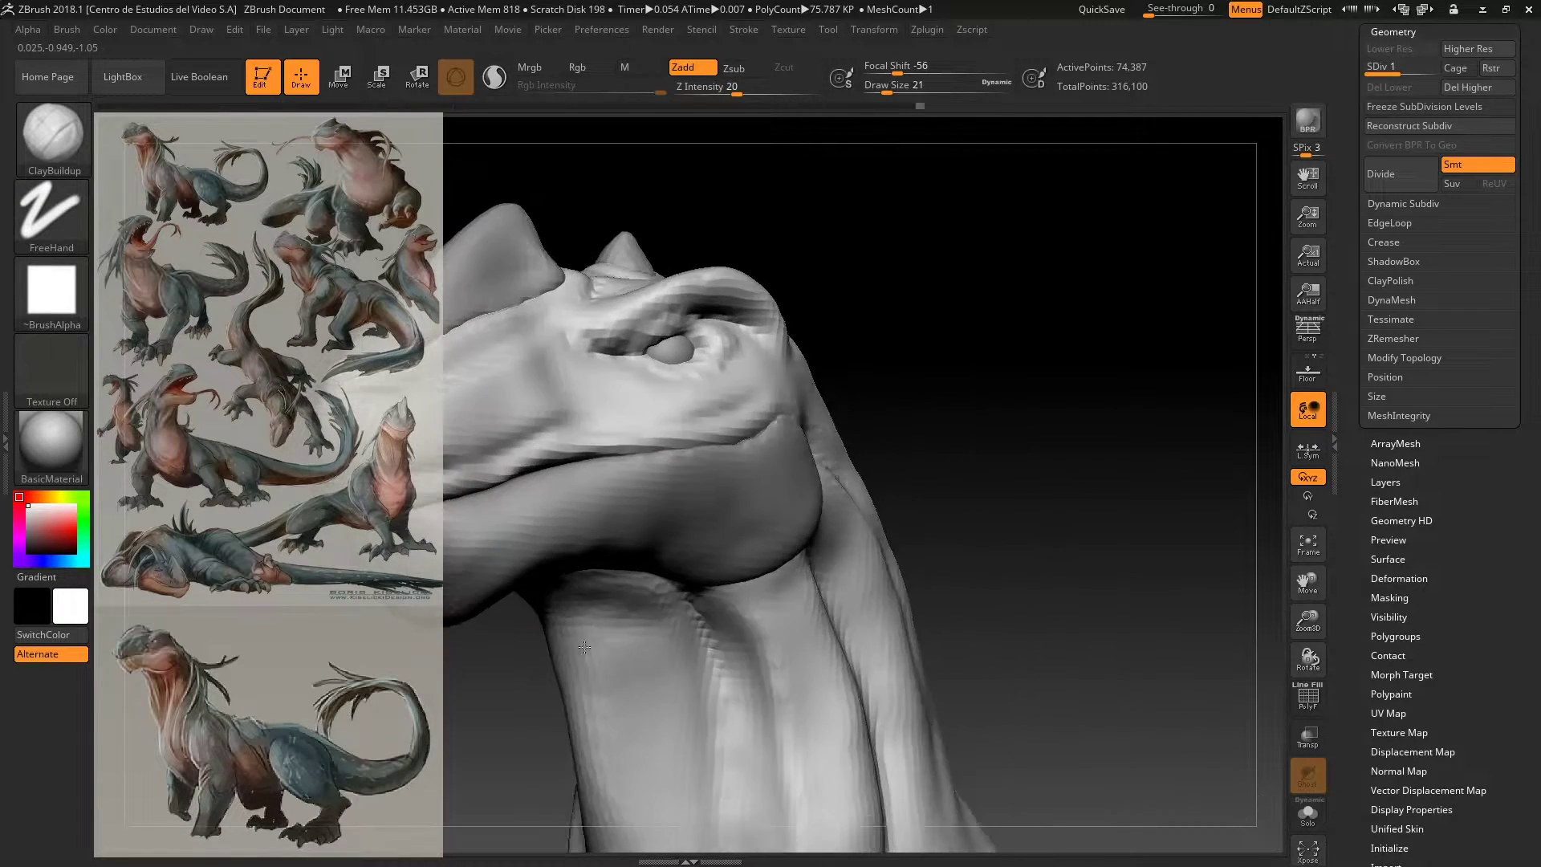
{"action": "key", "text": "ctrl"}
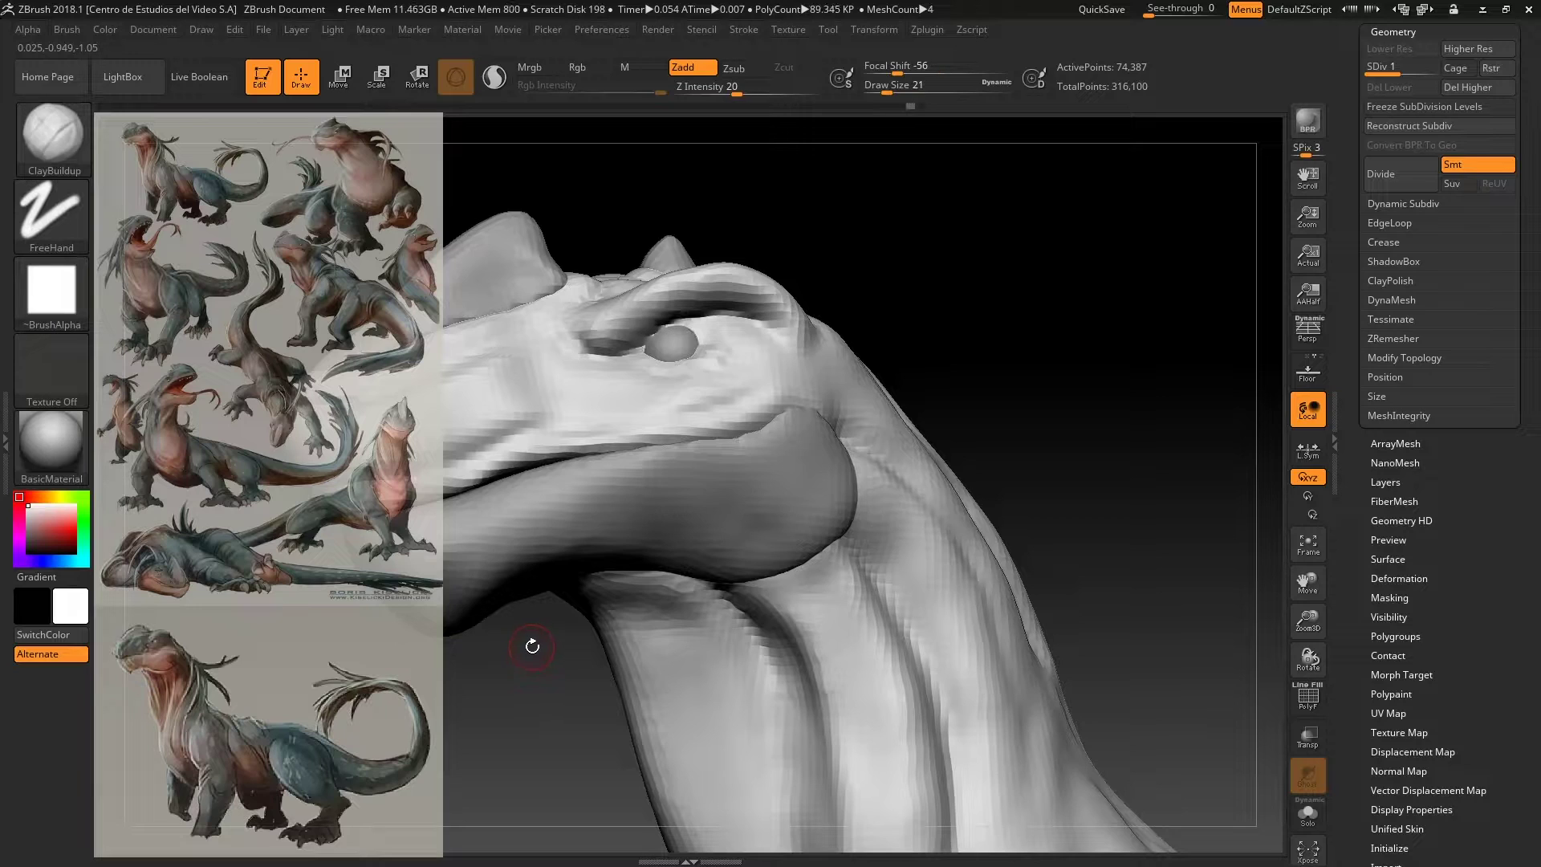
{"action": "left_click_drag", "start_coordinate": [533, 643], "coordinate": [593, 720], "text": "alt"}
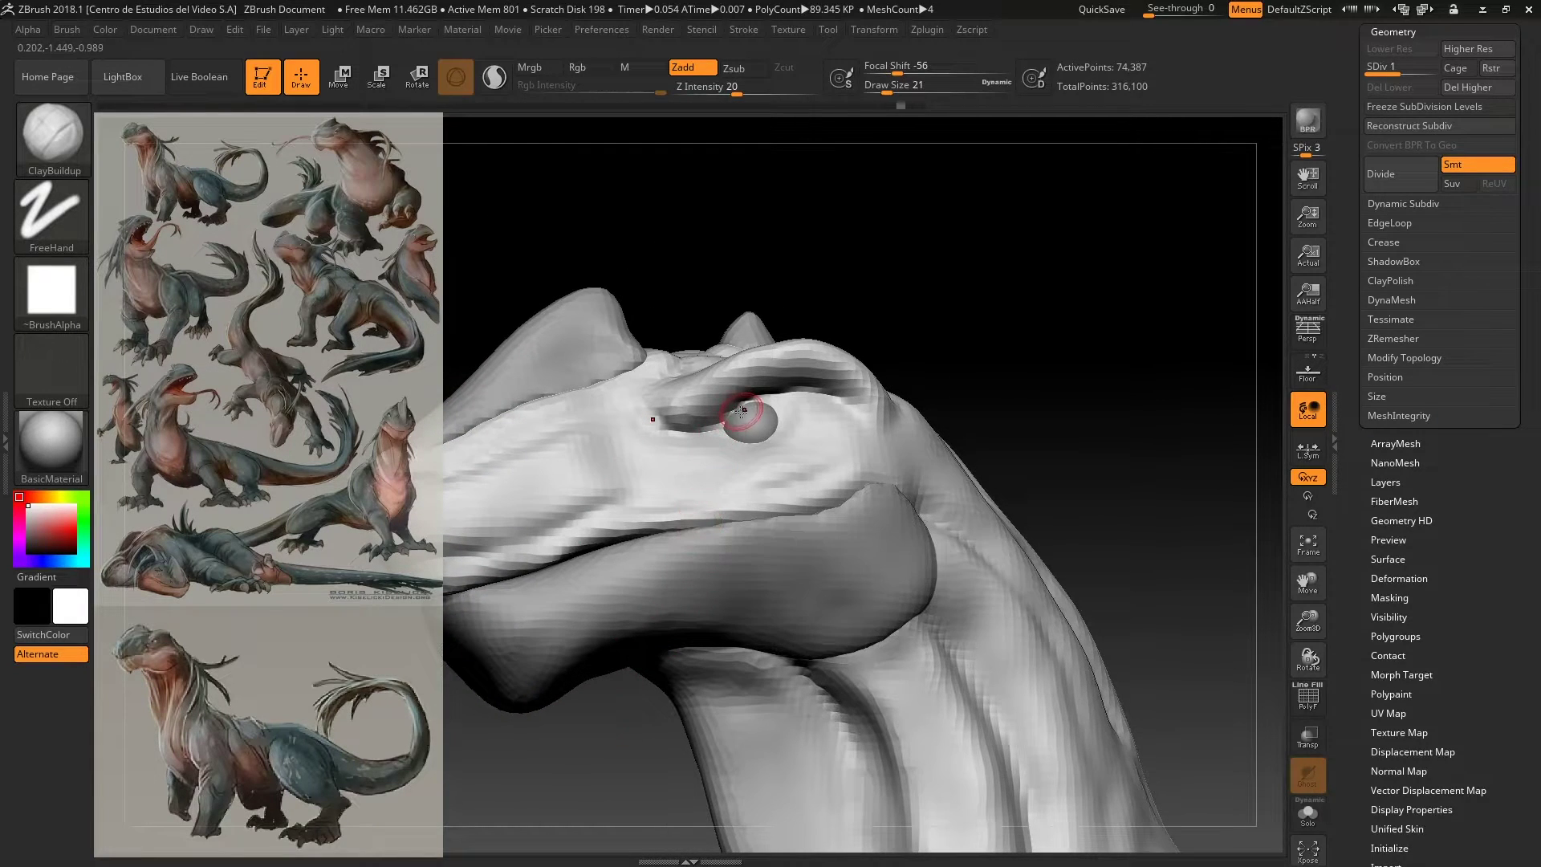
{"action": "left_click_drag", "start_coordinate": [636, 354], "coordinate": [728, 406]}
{"action": "key", "text": "d"}
{"action": "mouse_move", "coordinate": [610, 700]}
{"action": "left_mouse_down"}
{"action": "mouse_move", "coordinate": [591, 775]}
{"action": "mouse_move", "coordinate": [760, 489]}
{"action": "mouse_move", "coordinate": [753, 452]}
{"action": "left_mouse_up"}
{"action": "key", "text": "bracketleft"}
{"action": "key", "text": "bracketleft"}
{"action": "key", "text": "bracketleft"}
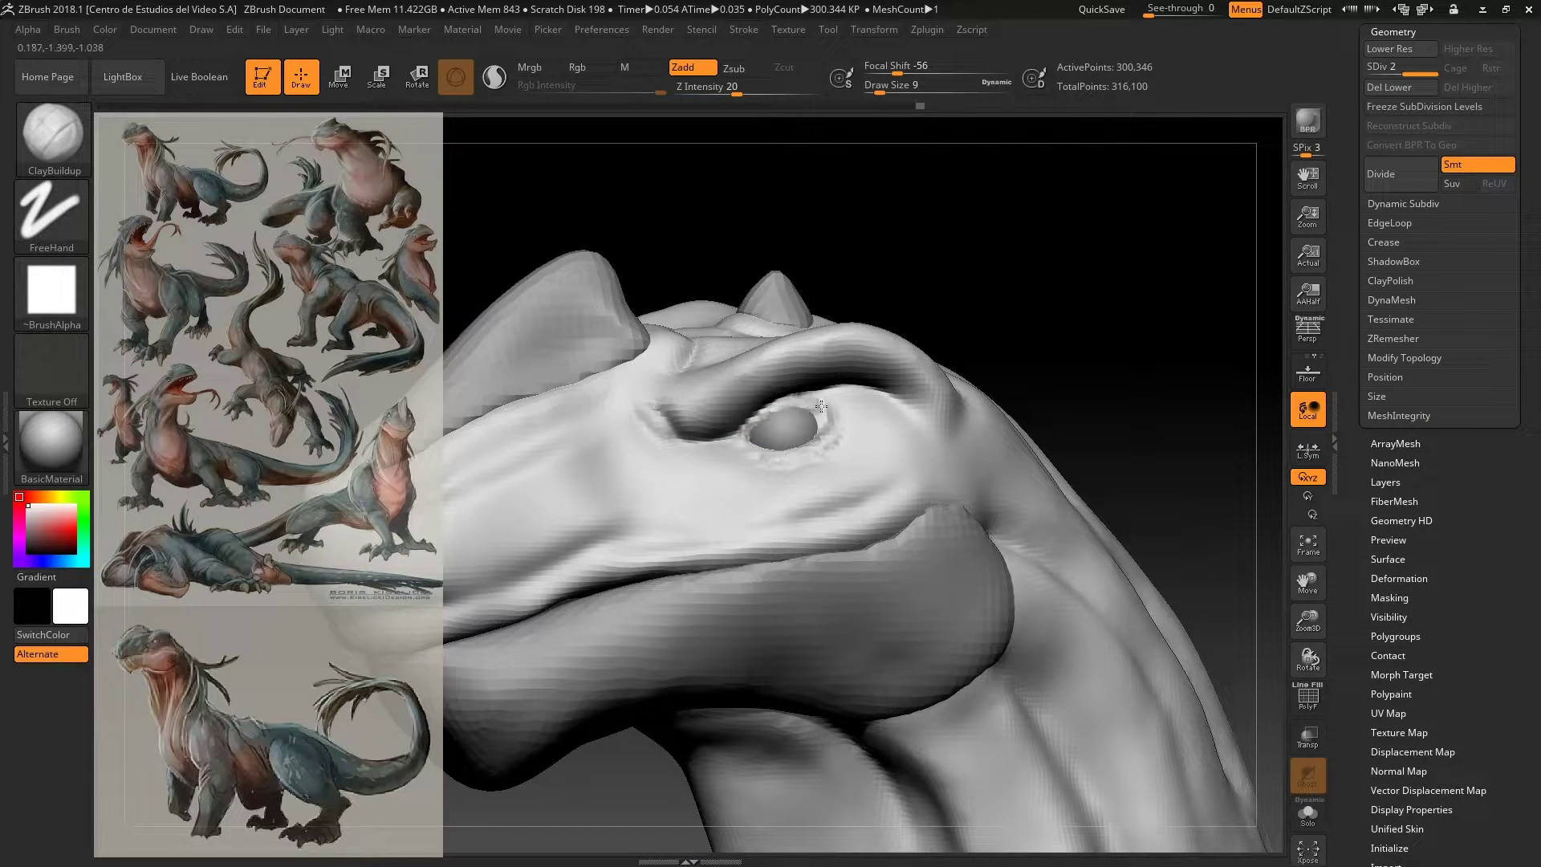
Step: Sculpt the upper and lower eyelid rims and smooth the eye into a clean oval socket
{"action": "mouse_move", "coordinate": [789, 409]}
{"action": "left_mouse_down"}
{"action": "mouse_move", "coordinate": [834, 416]}
{"action": "mouse_move", "coordinate": [751, 420]}
{"action": "left_mouse_up"}
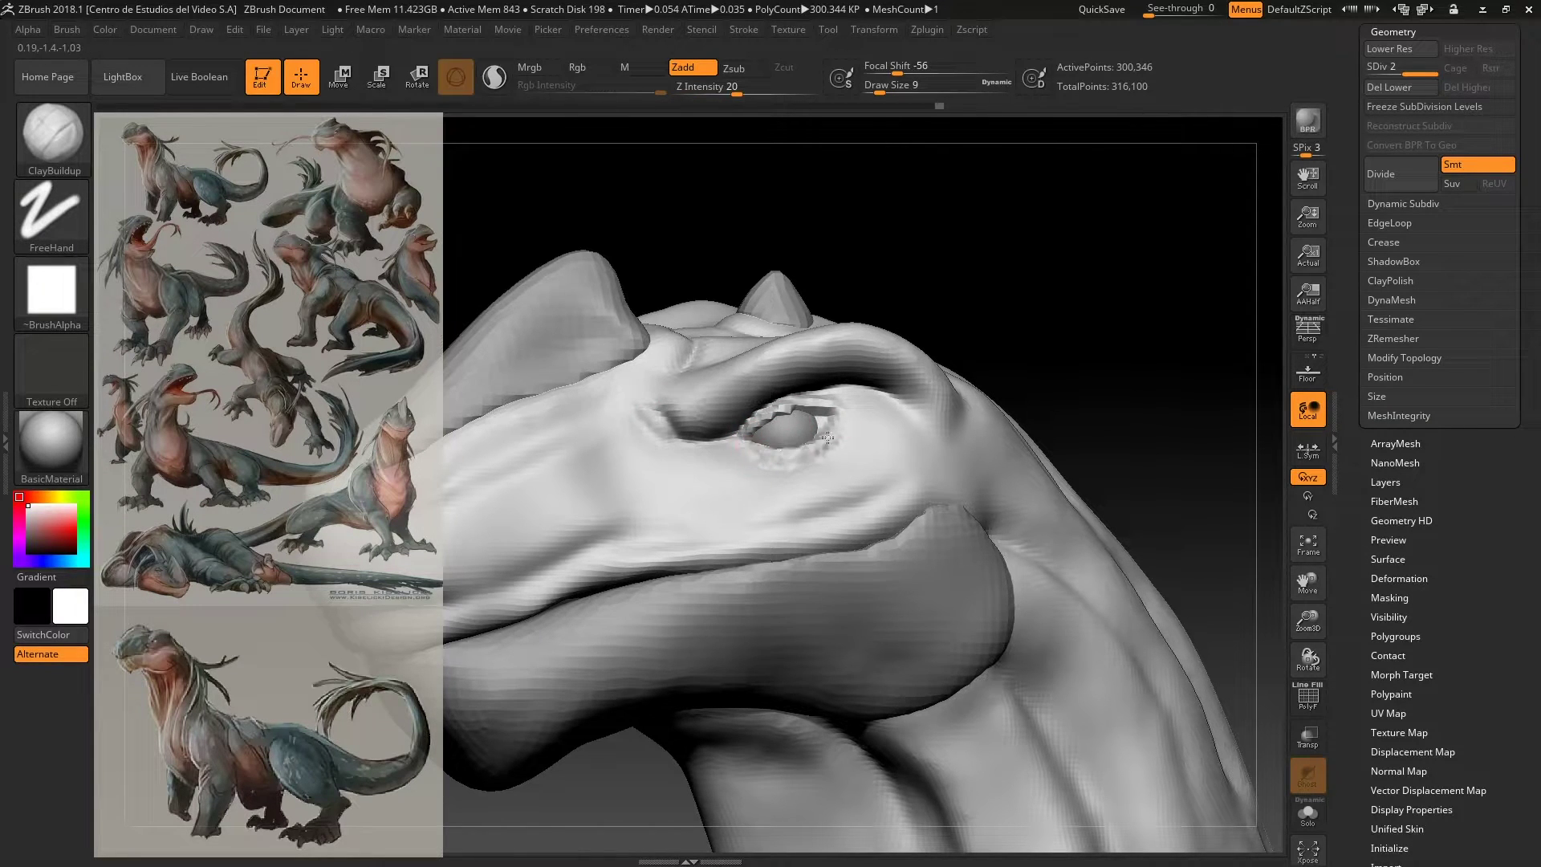
{"action": "left_click_drag", "start_coordinate": [641, 758], "coordinate": [705, 619]}
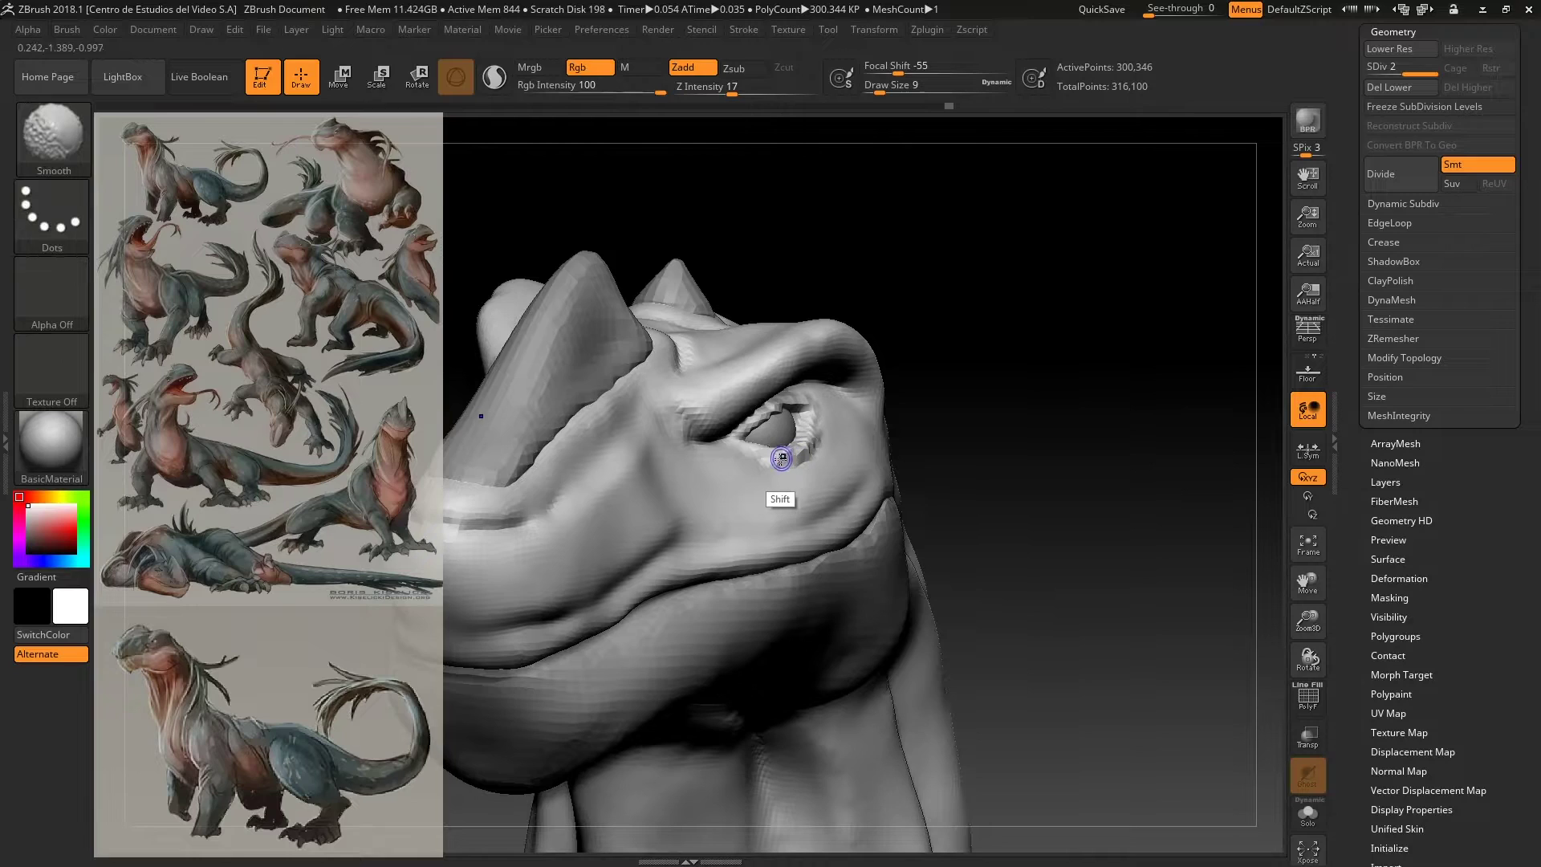
{"action": "left_click_drag", "start_coordinate": [790, 478], "coordinate": [808, 439]}
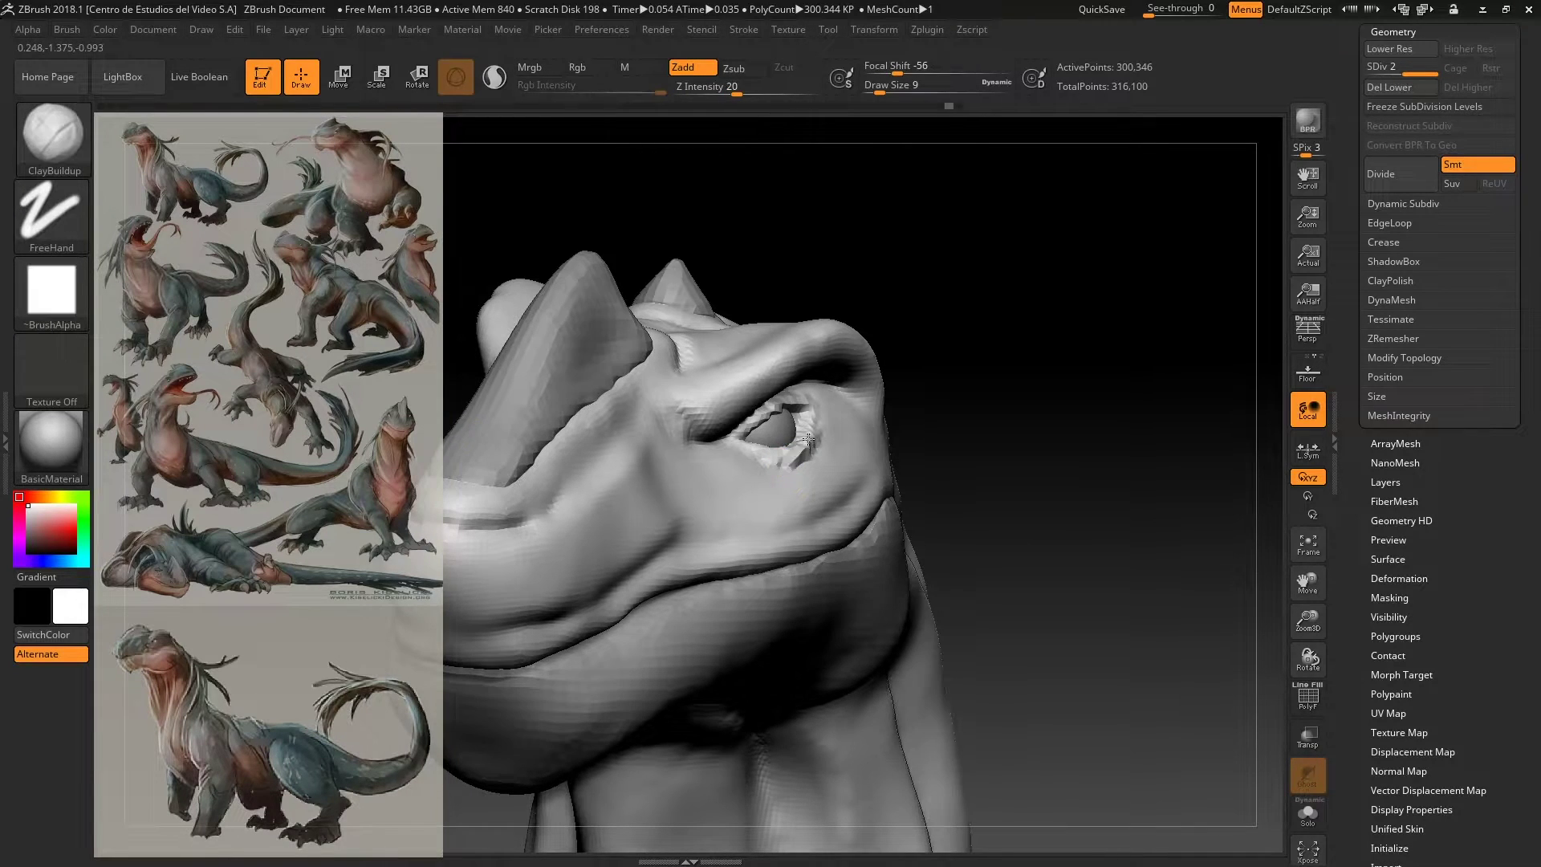
{"action": "left_click_drag", "start_coordinate": [784, 498], "coordinate": [791, 430], "text": "shift"}
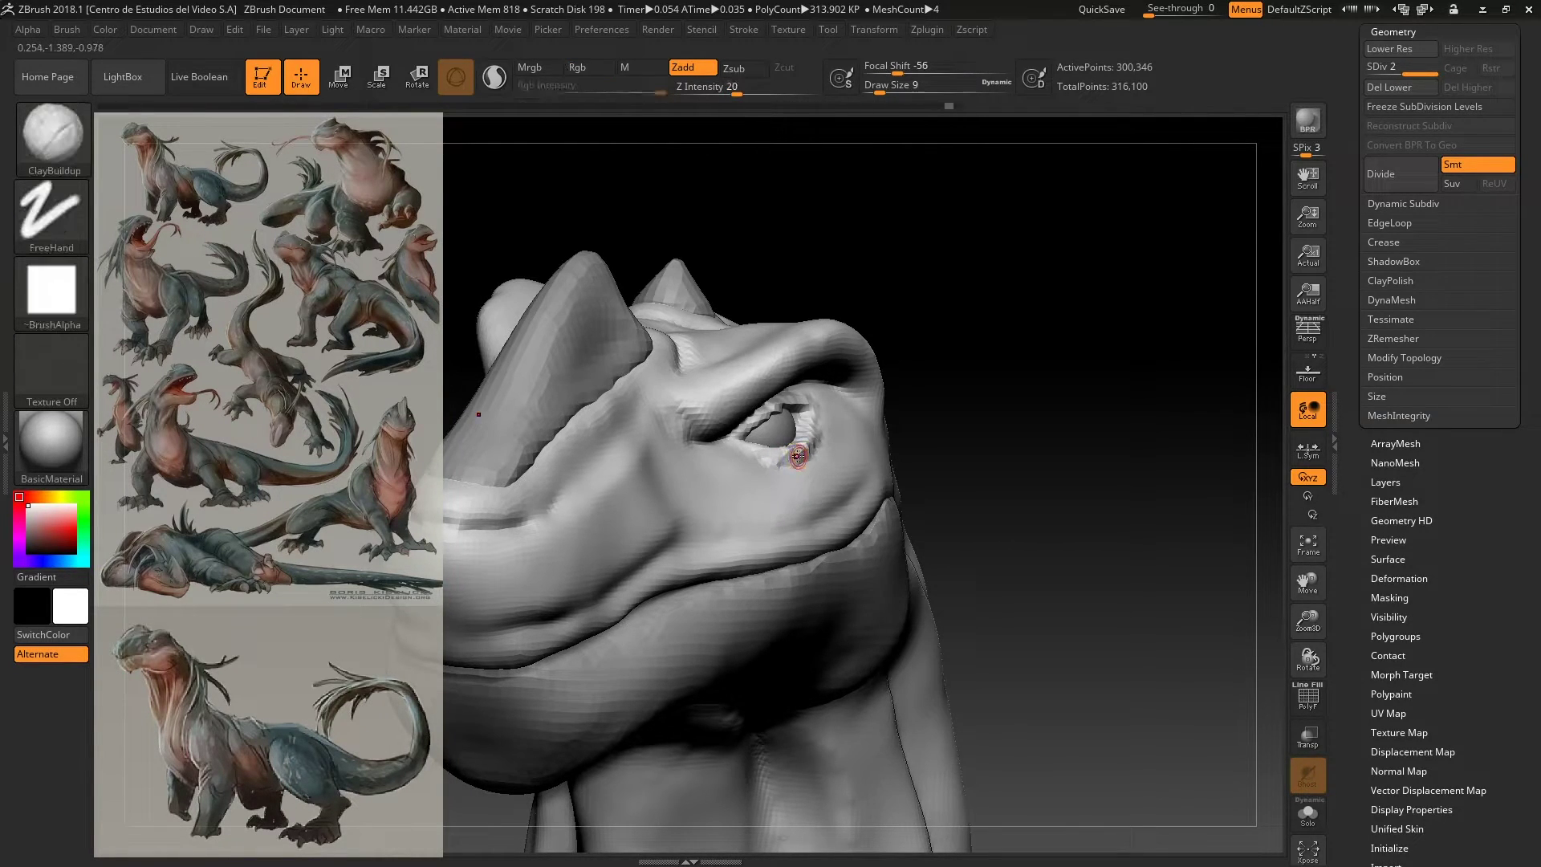
{"action": "right_click", "coordinate": [798, 457]}
{"action": "right_click_drag", "start_coordinate": [798, 456], "coordinate": [860, 475]}
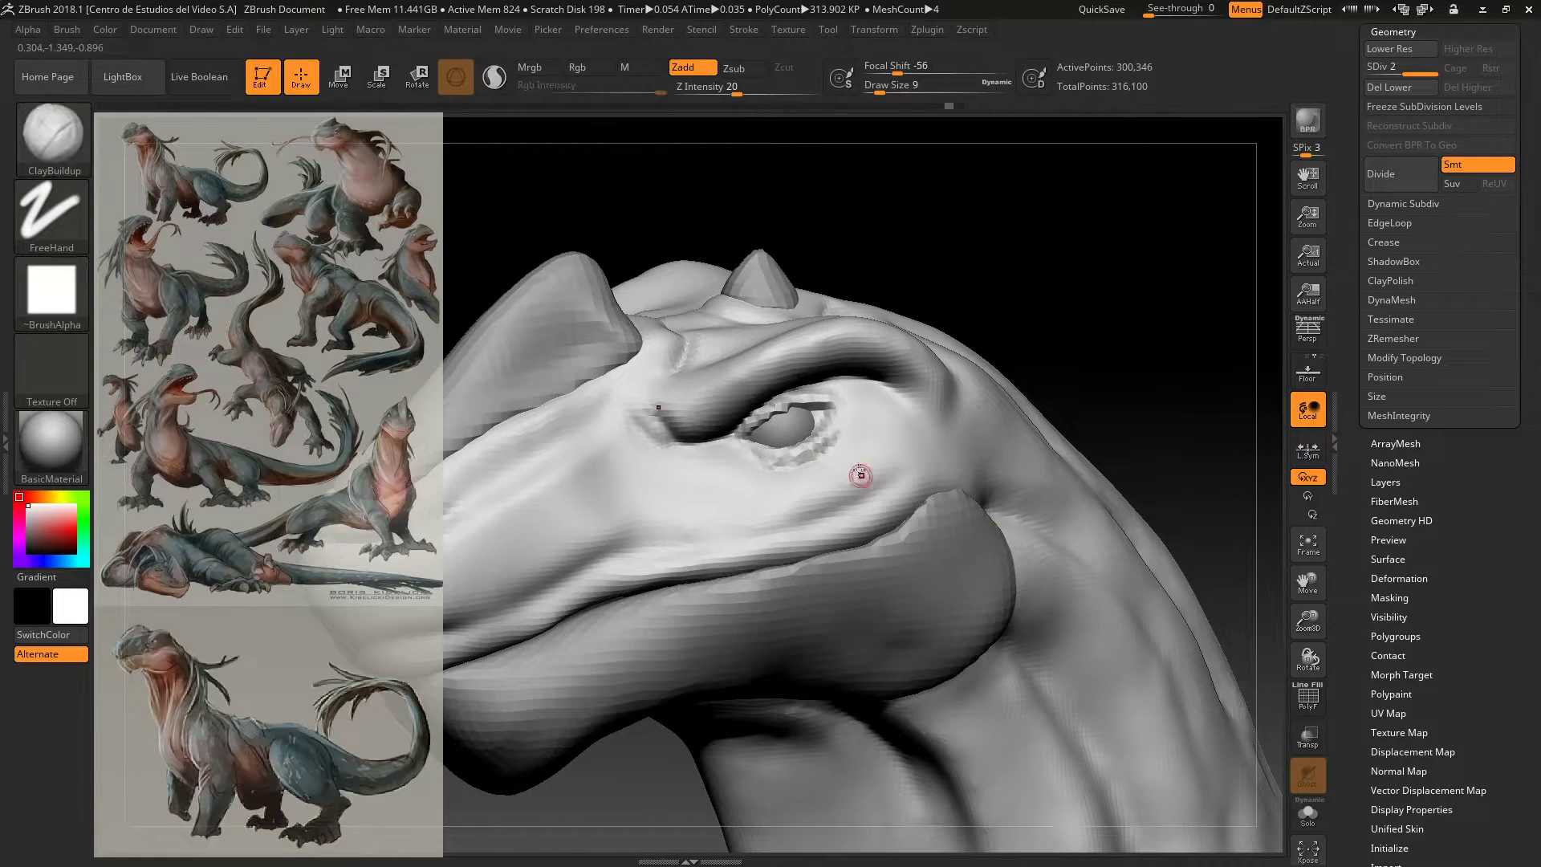
{"action": "key", "text": "bracketright"}
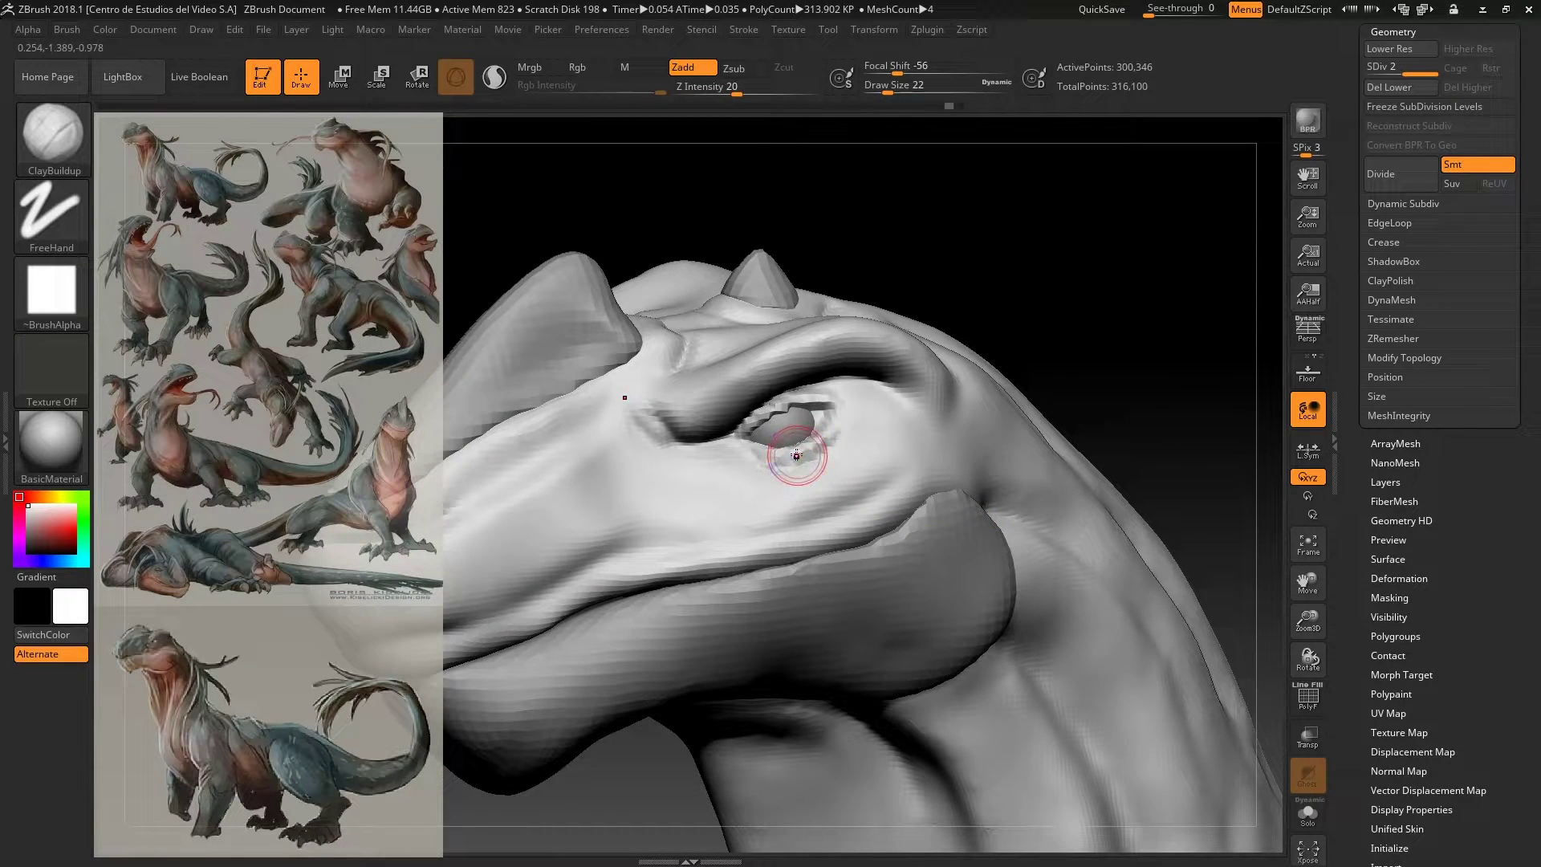
{"action": "key", "text": "shift"}
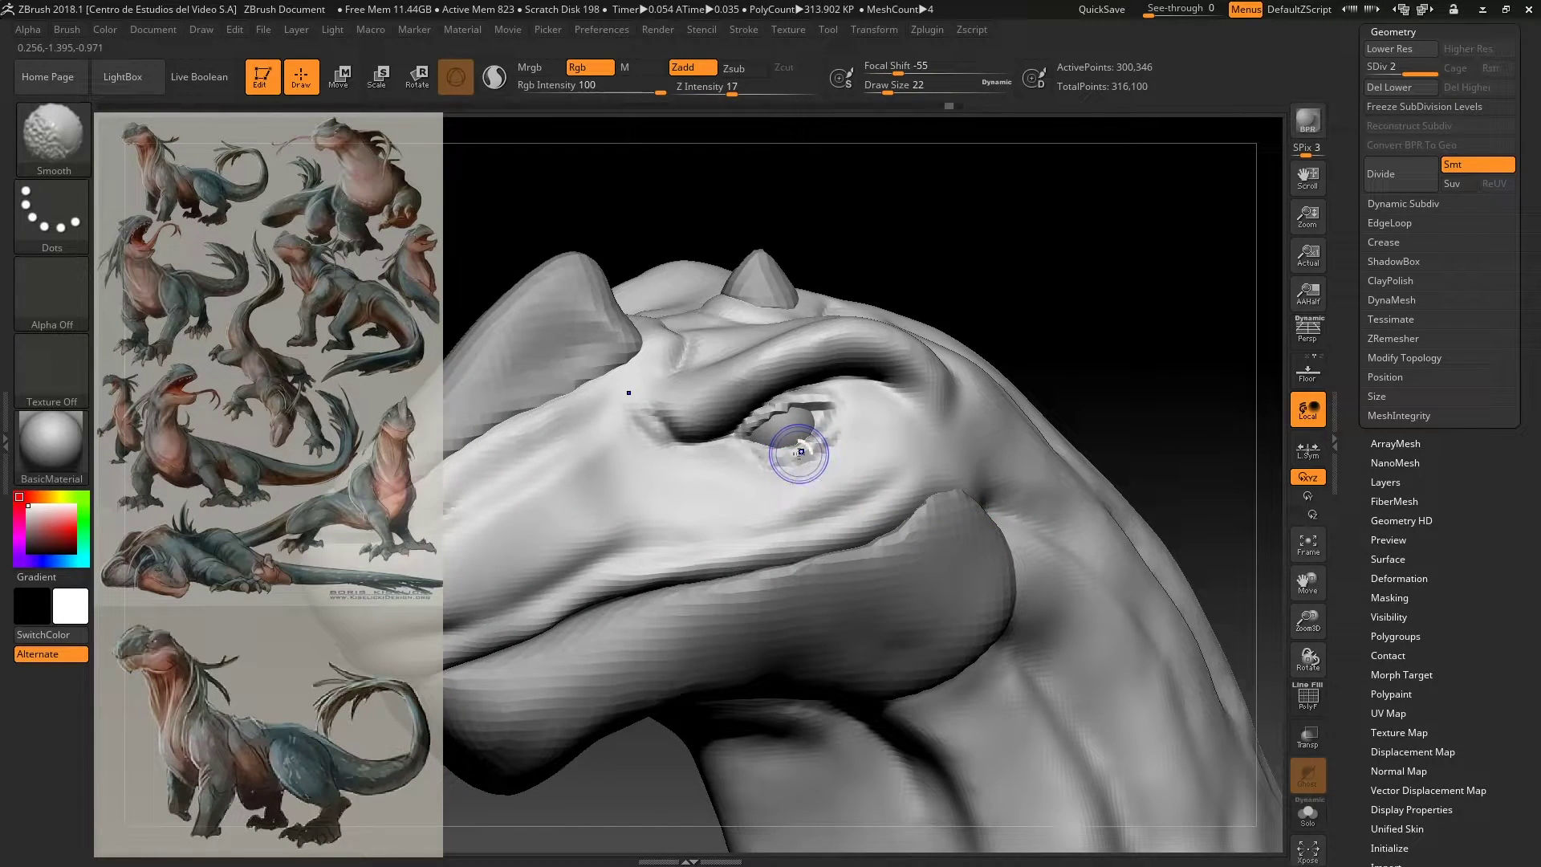
{"action": "mouse_move", "coordinate": [800, 452]}
{"action": "left_mouse_down", "text": "shift"}
{"action": "mouse_move", "coordinate": [776, 459]}
{"action": "mouse_move", "coordinate": [771, 426]}
{"action": "left_mouse_up", "text": "shift"}
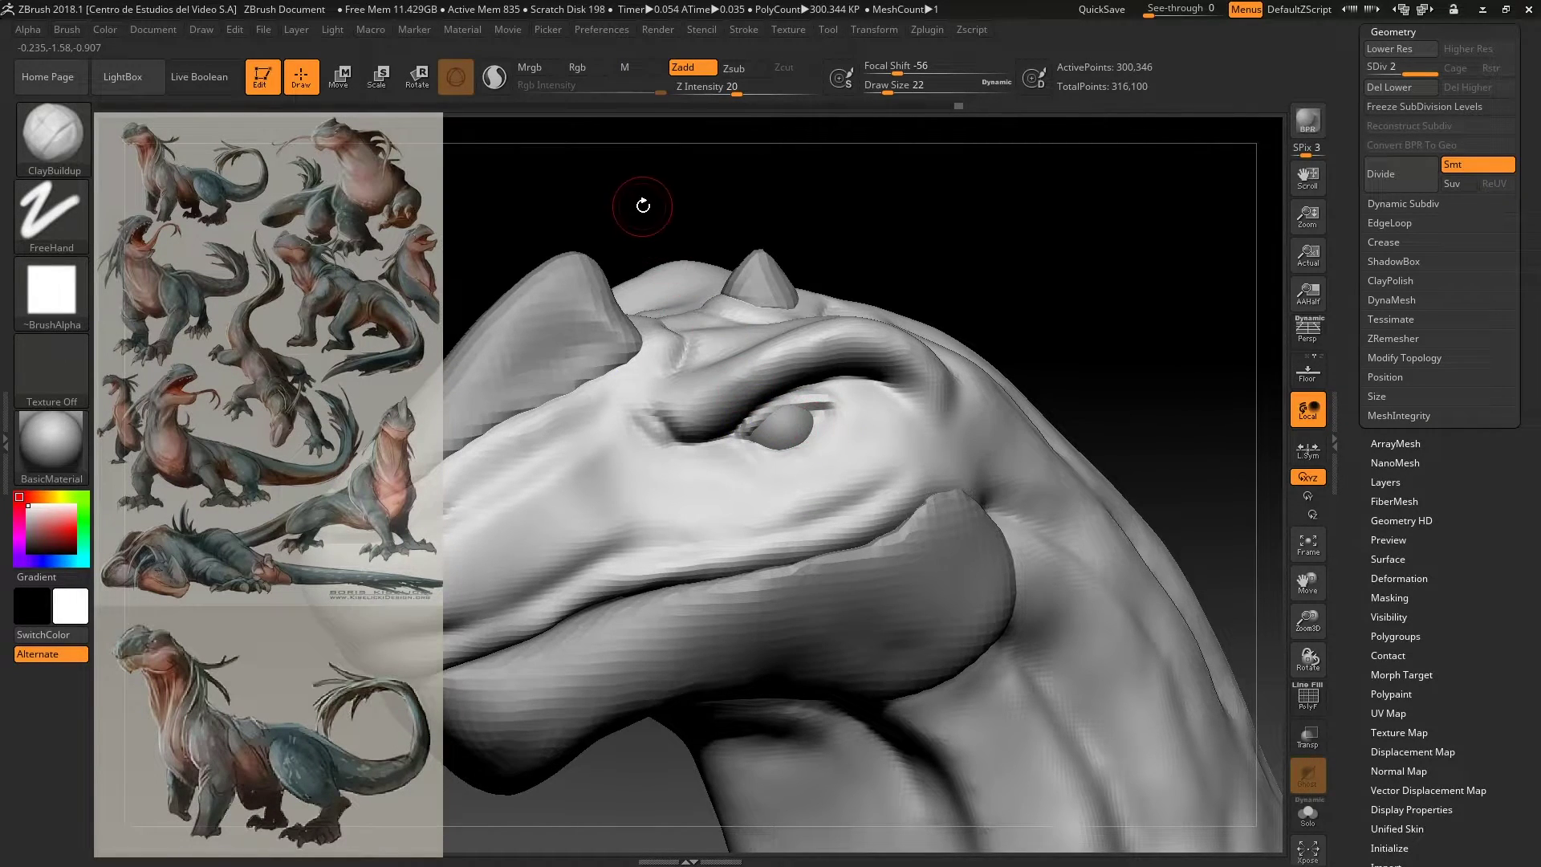
Step: With ClayBuildup at draw size 10, build up the inner eye corner and reshape the lower lid
{"action": "key", "text": "b"}
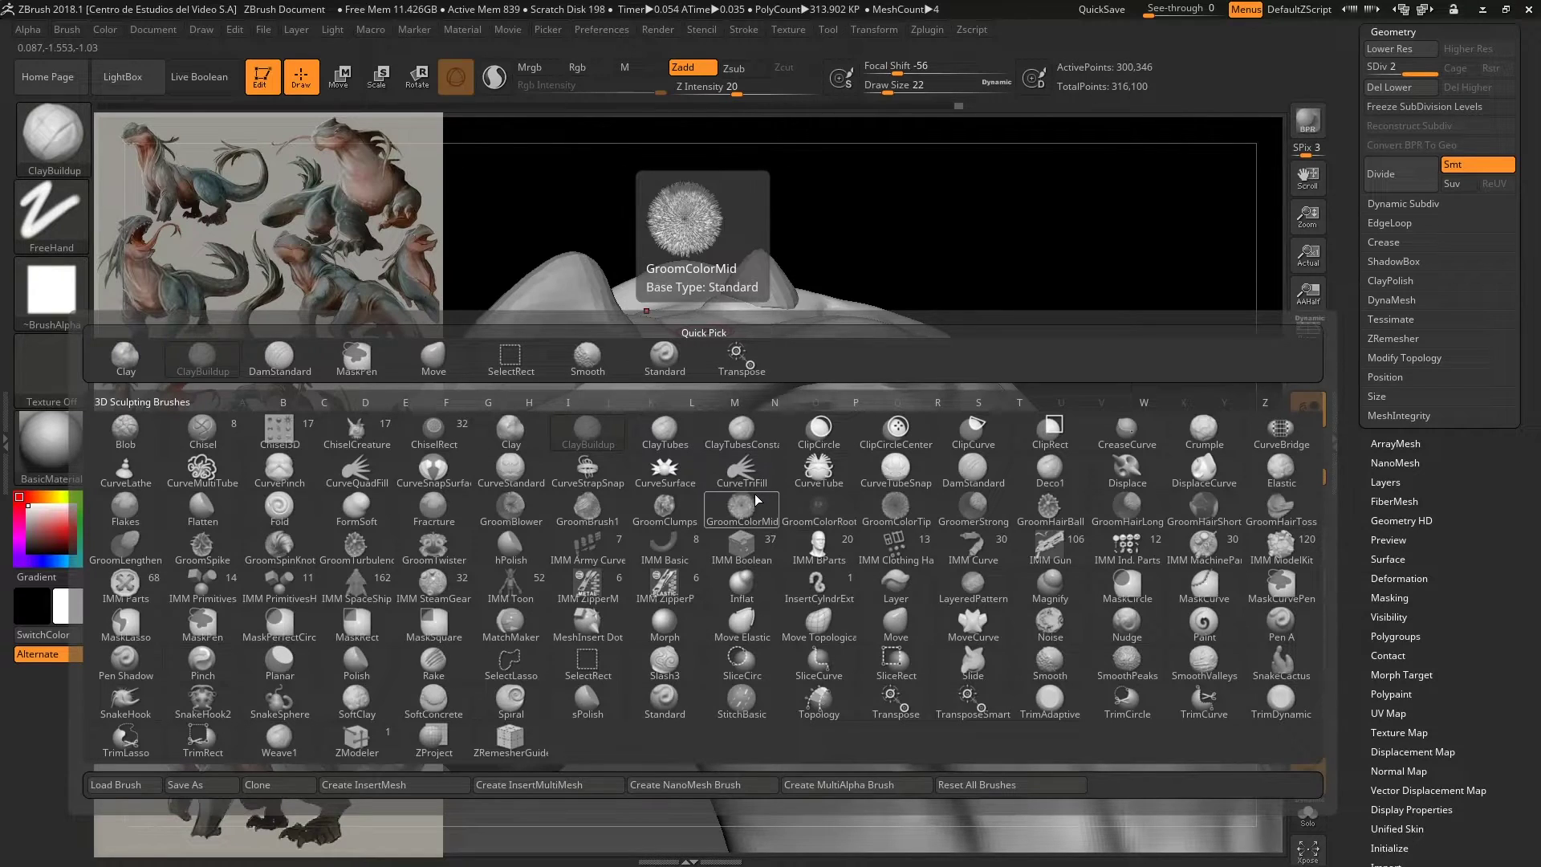
{"action": "key", "text": "c"}
{"action": "key", "text": "b"}
{"action": "key", "text": "bracketleft"}
{"action": "key", "text": "bracketleft"}
{"action": "key", "text": "bracketleft"}
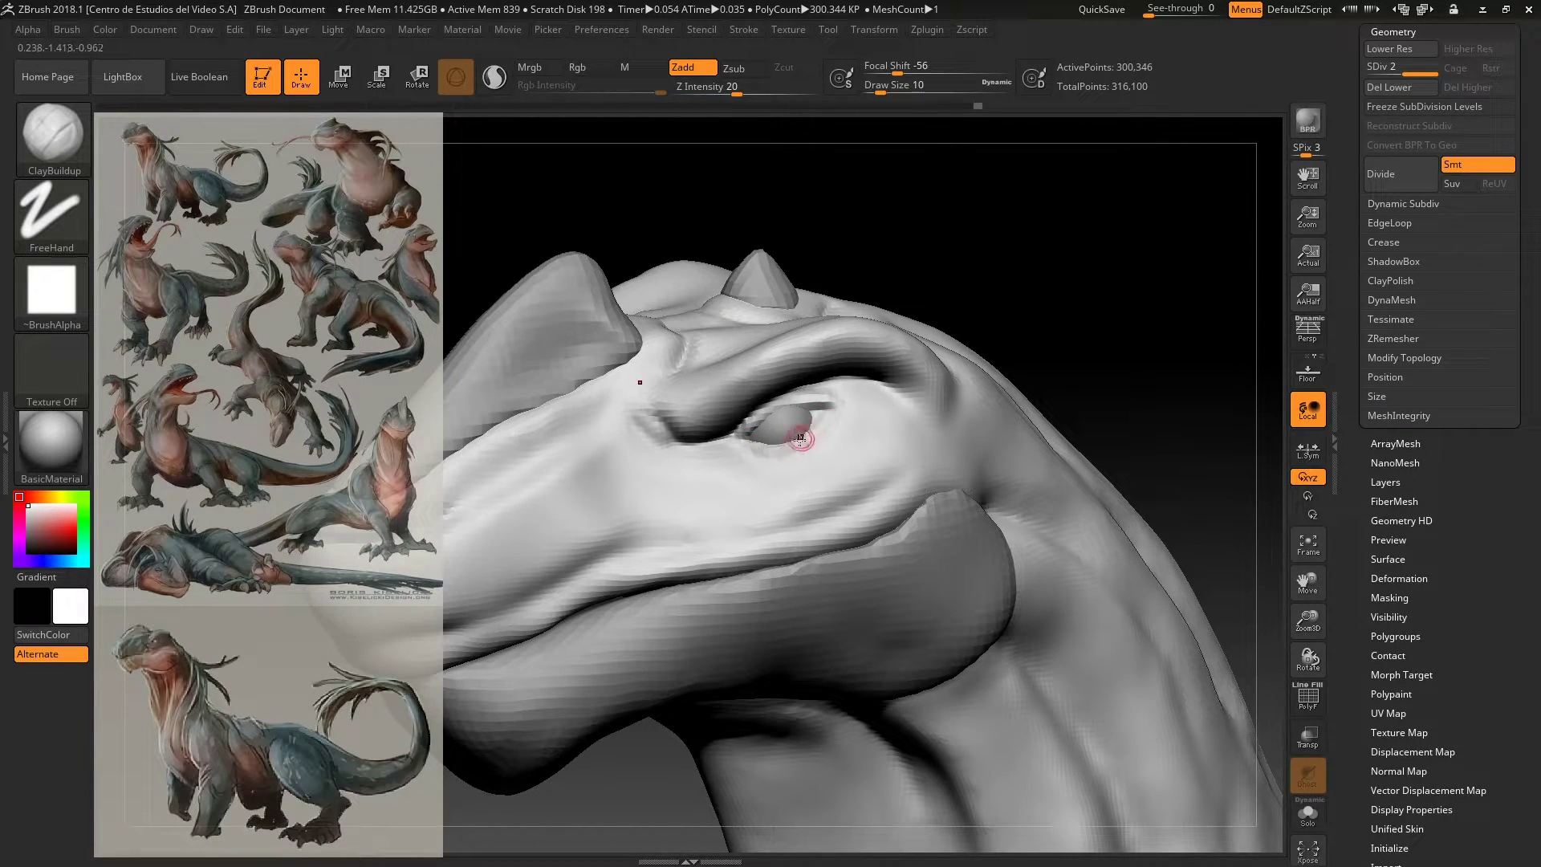
{"action": "left_click_drag", "start_coordinate": [756, 419], "coordinate": [811, 393]}
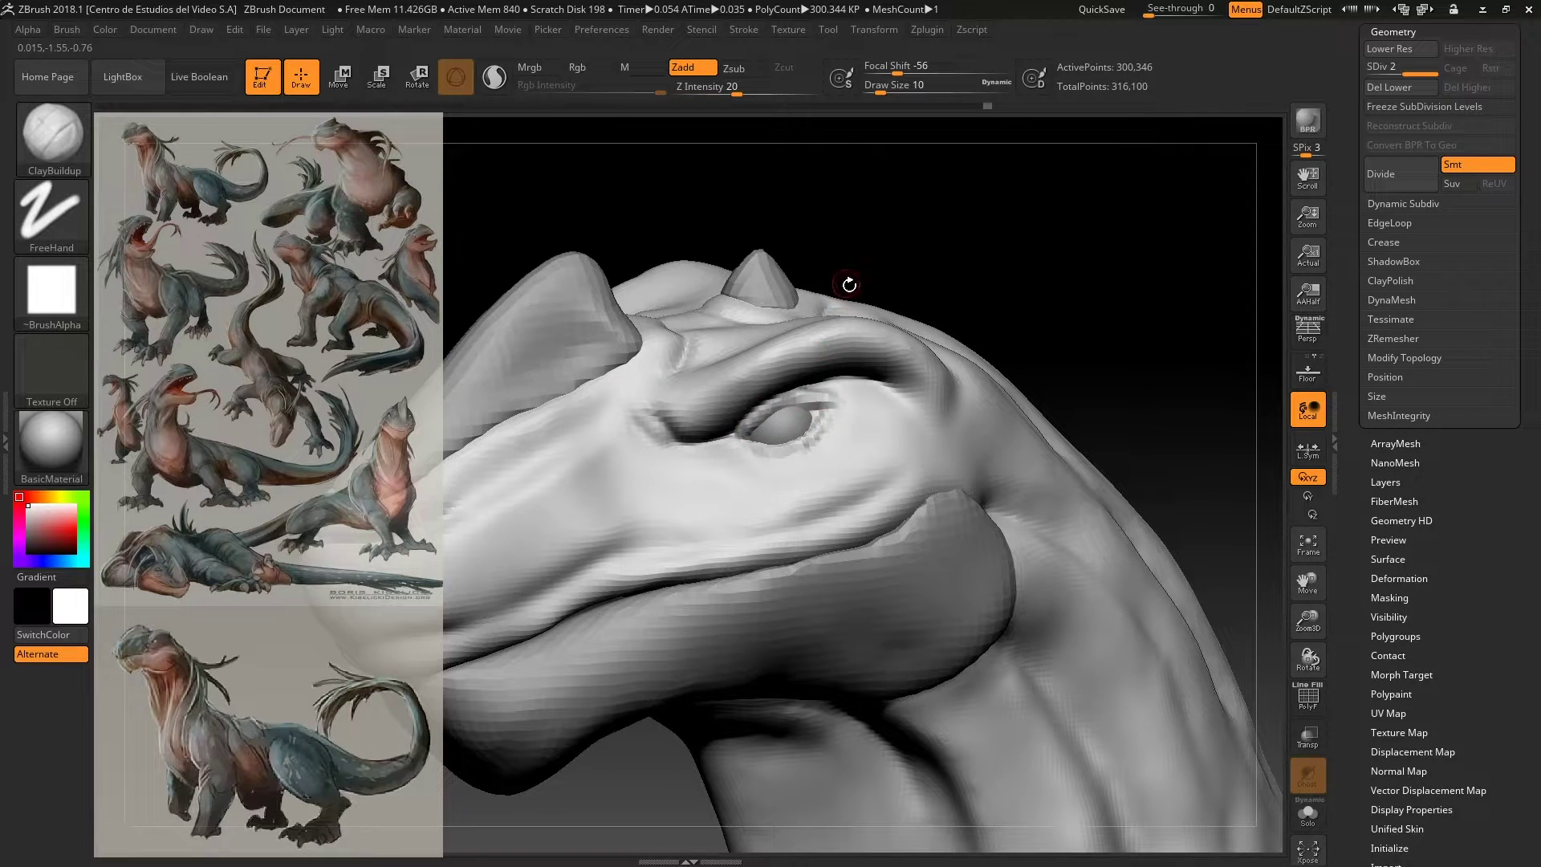
{"action": "left_click_drag", "start_coordinate": [846, 282], "coordinate": [899, 258]}
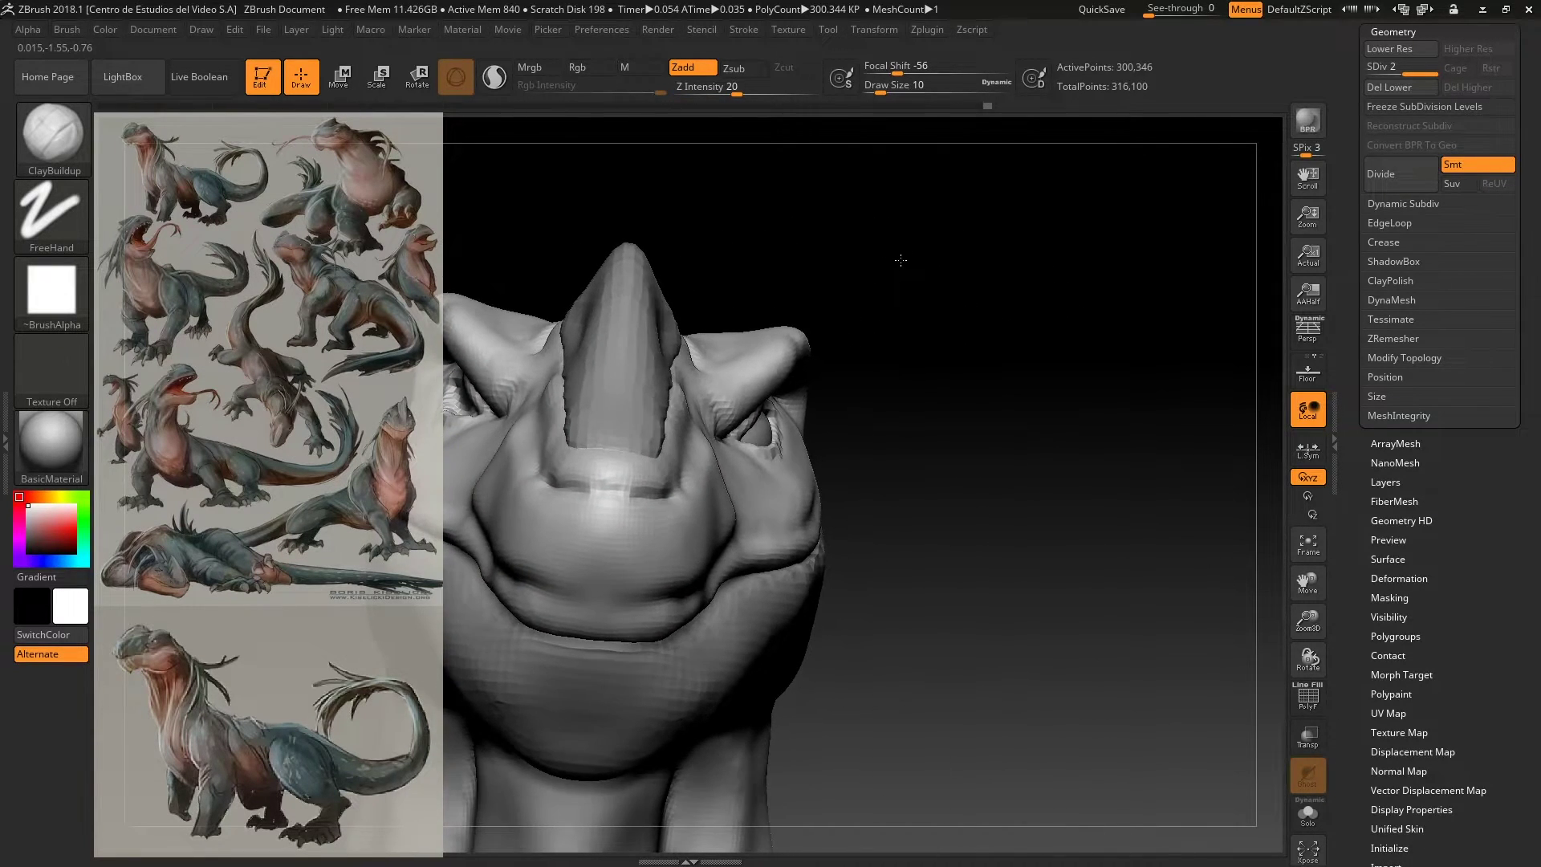
{"action": "right_click_drag", "start_coordinate": [875, 422], "coordinate": [790, 465]}
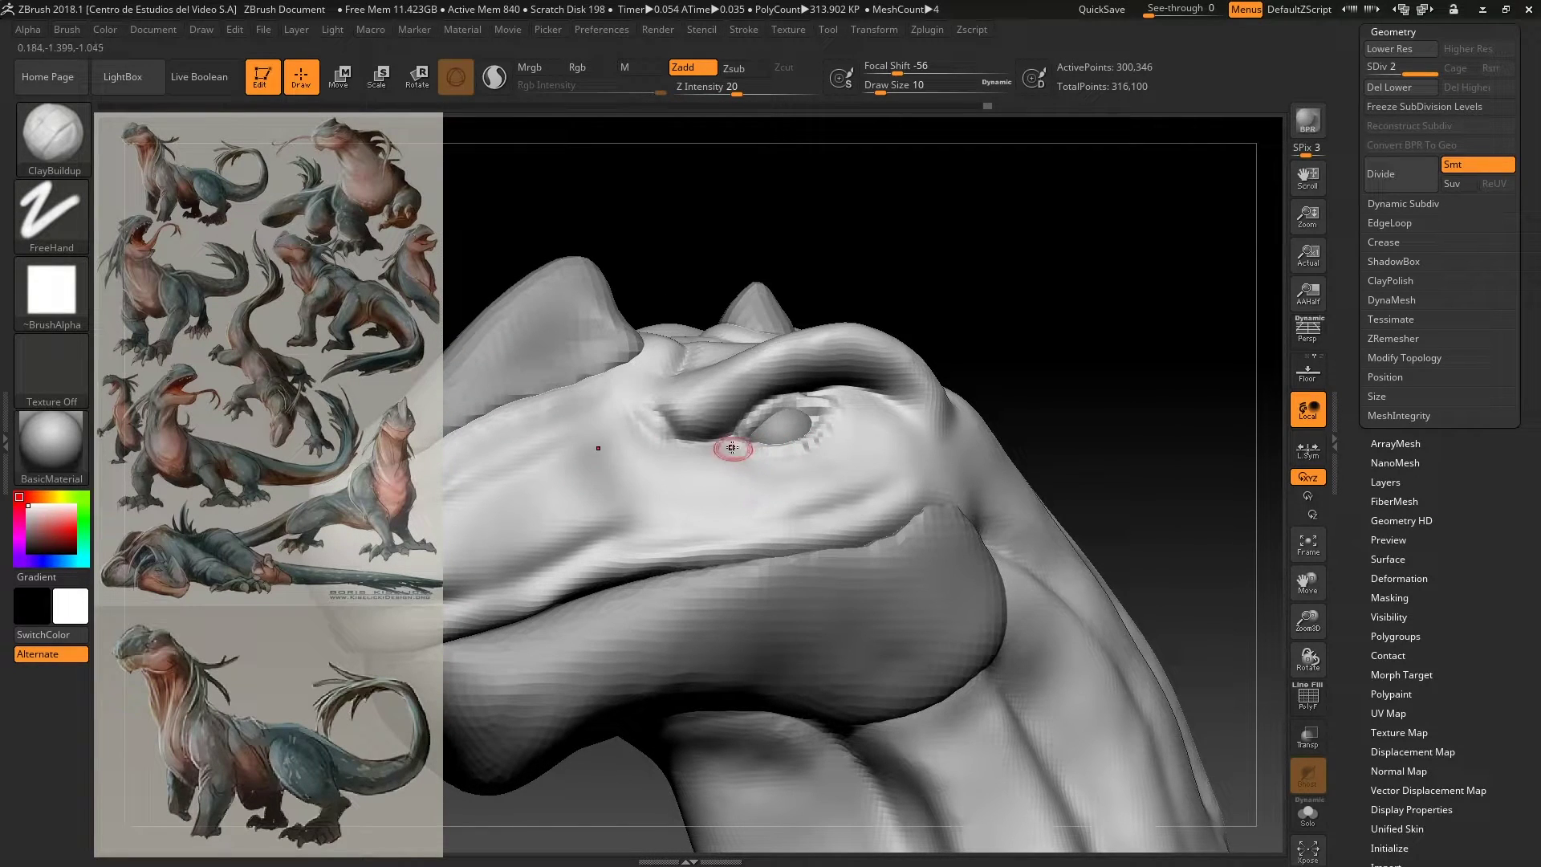
{"action": "left_click_drag", "start_coordinate": [732, 437], "coordinate": [833, 430]}
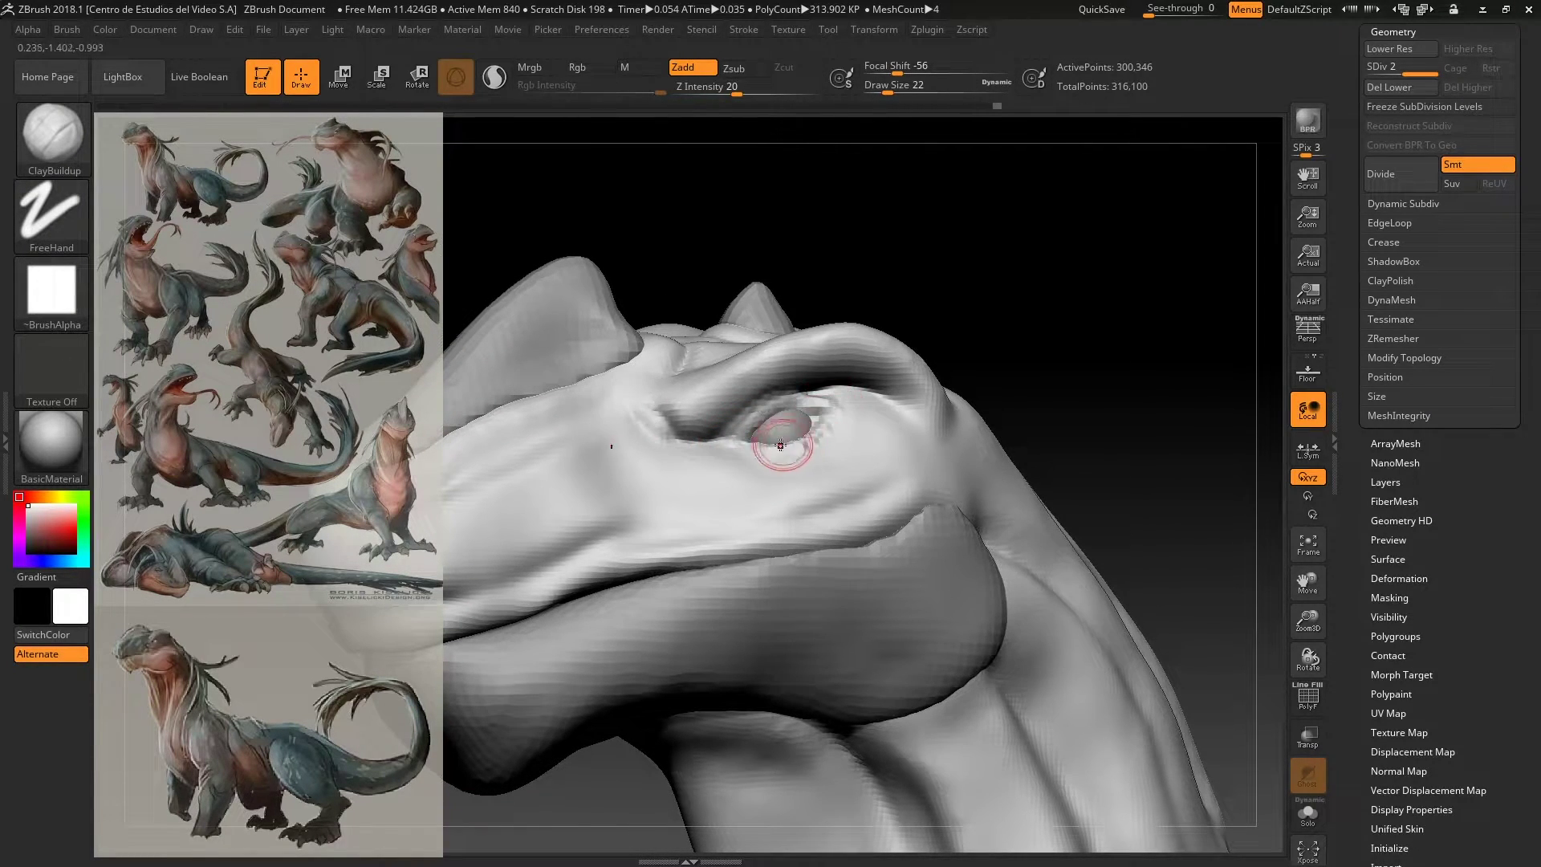
{"action": "right_click_drag", "start_coordinate": [833, 429], "coordinate": [733, 464]}
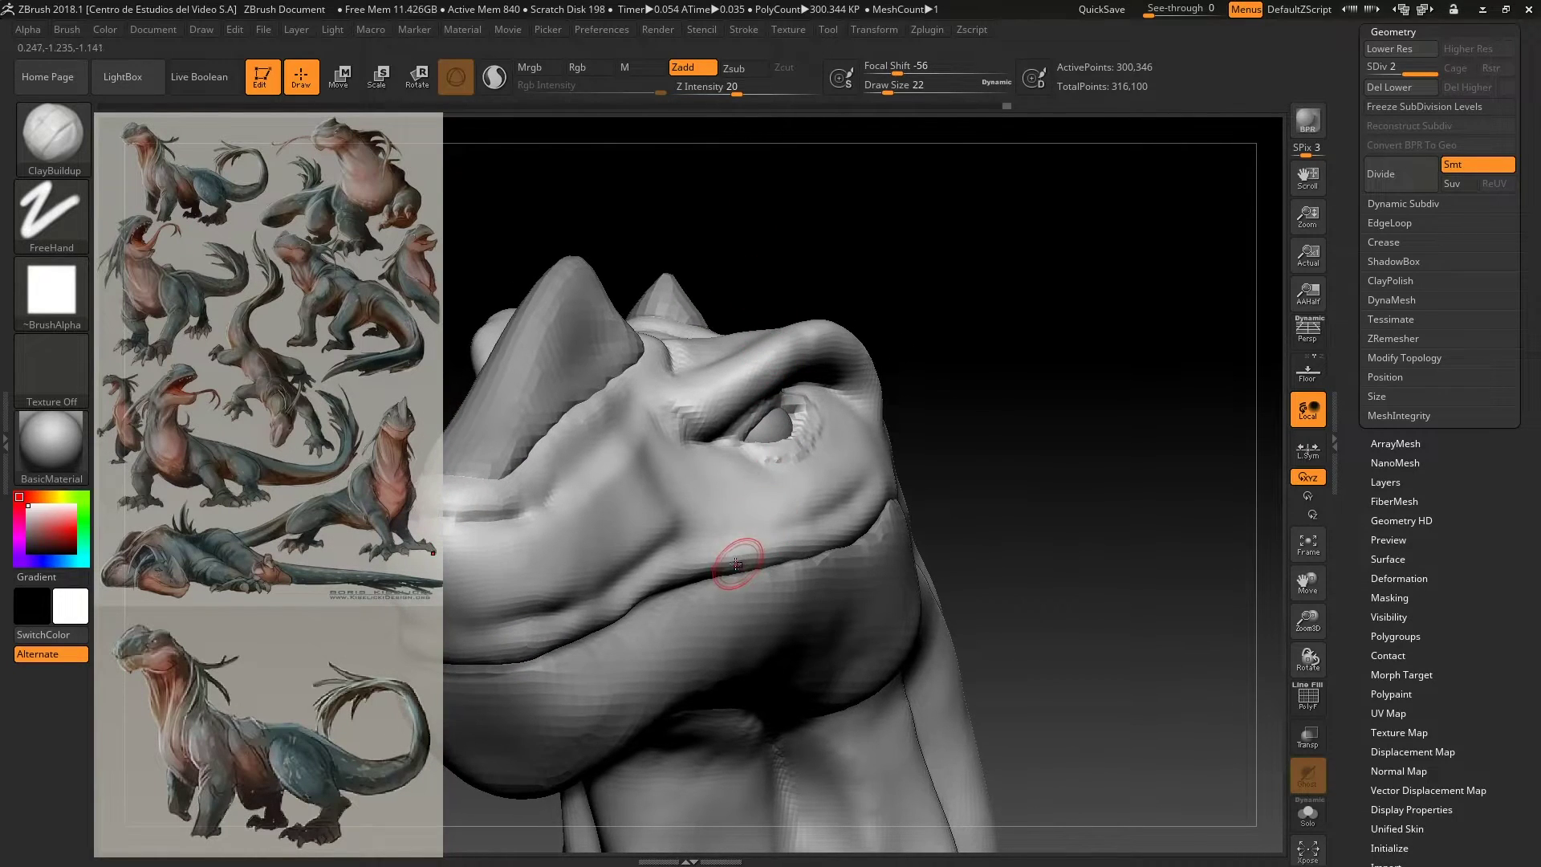
{"action": "key", "text": "ctrl"}
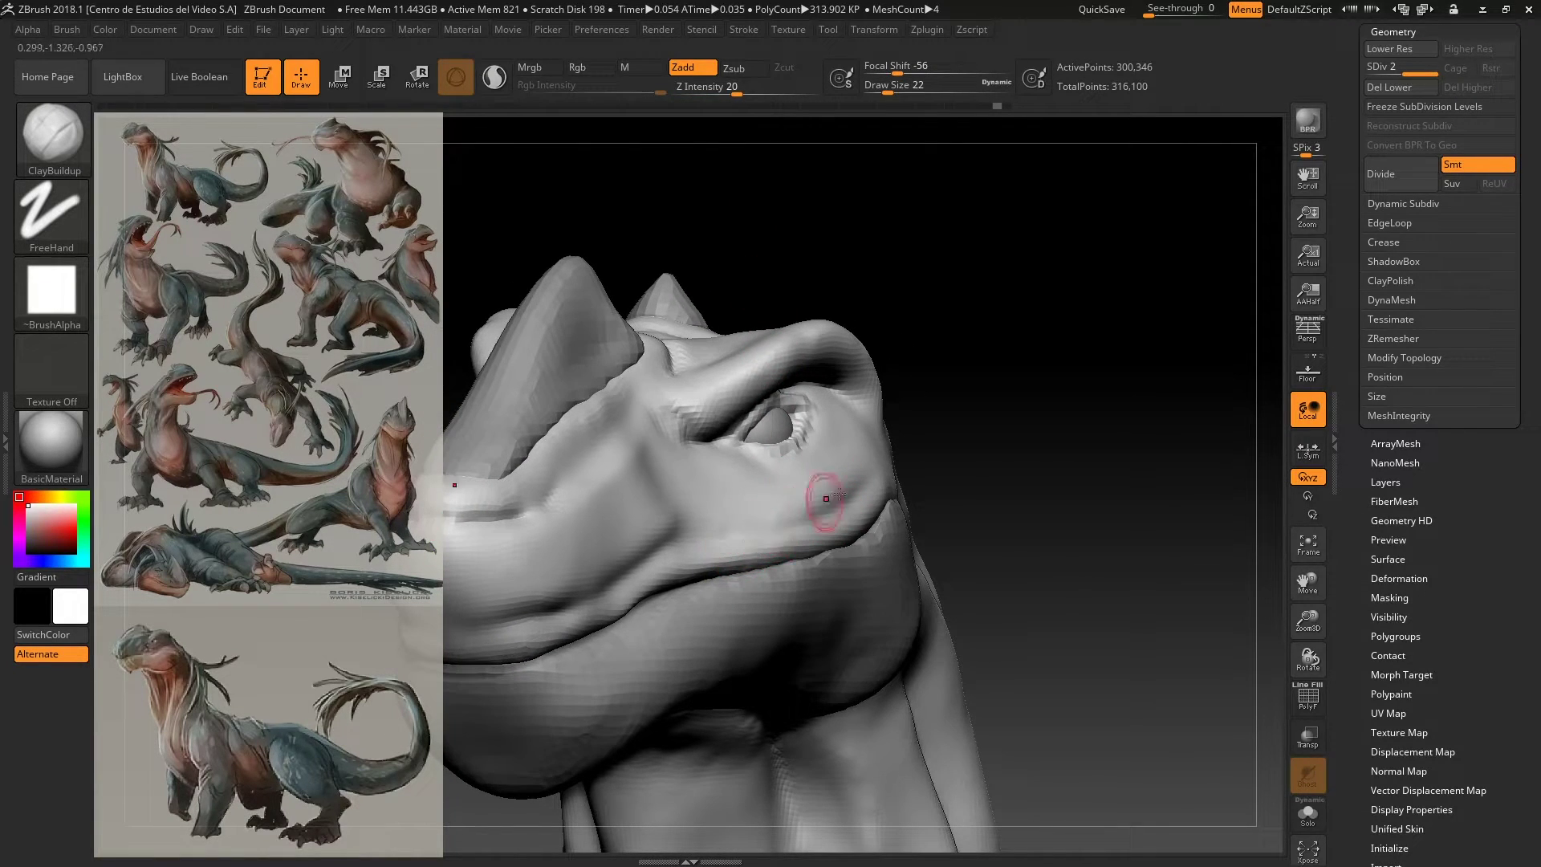
Step: Drop to SDiv 1, select DamStandard, and carve creases around the eye socket
{"action": "left_click", "coordinate": [1390, 49]}
{"action": "key", "text": "b"}
{"action": "key", "text": "d"}
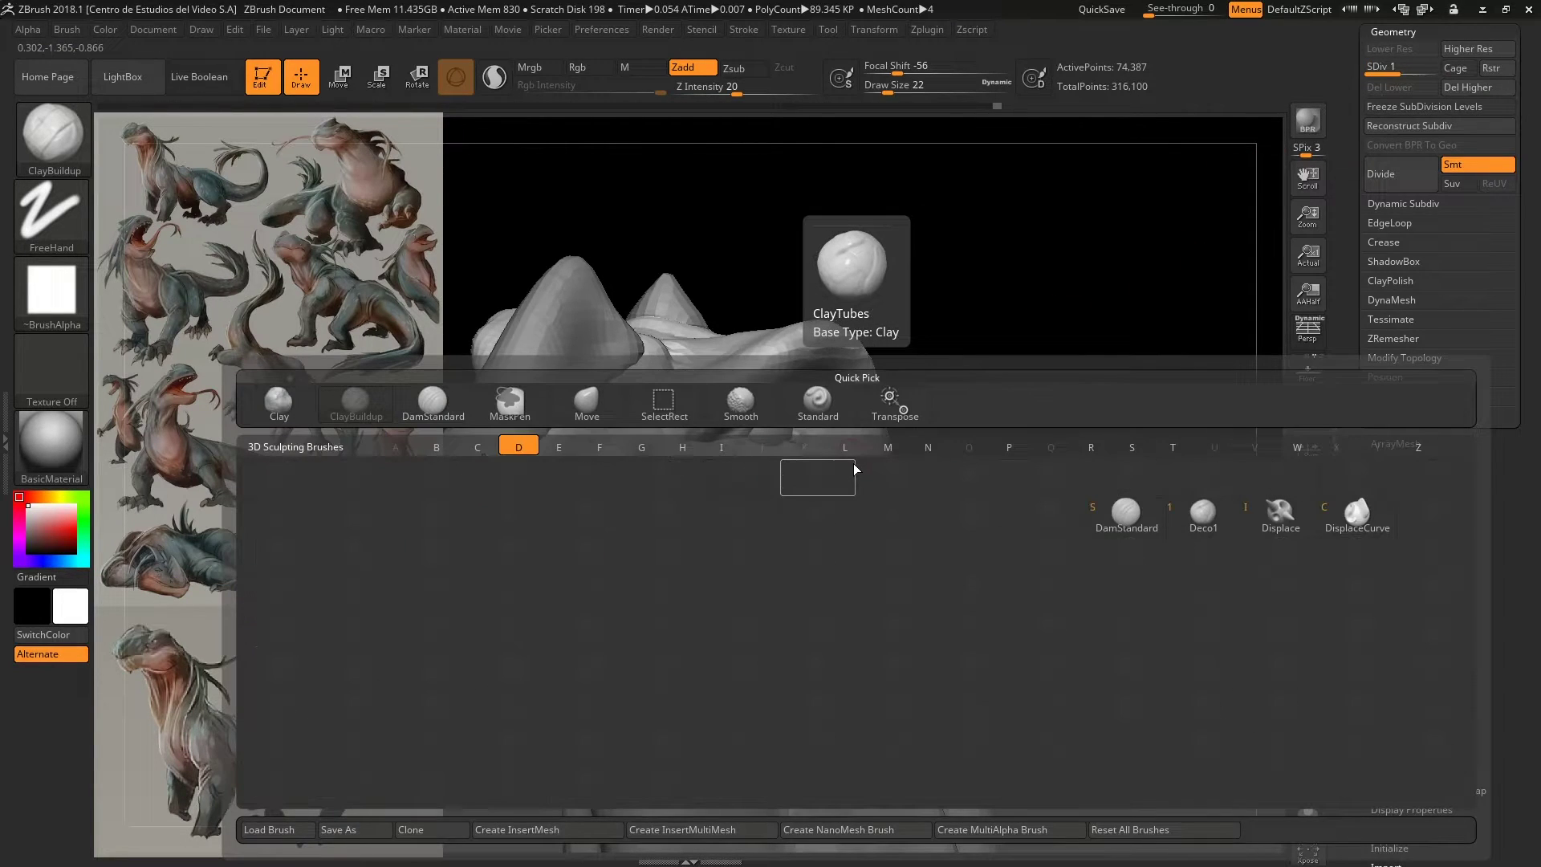
{"action": "key", "text": "s"}
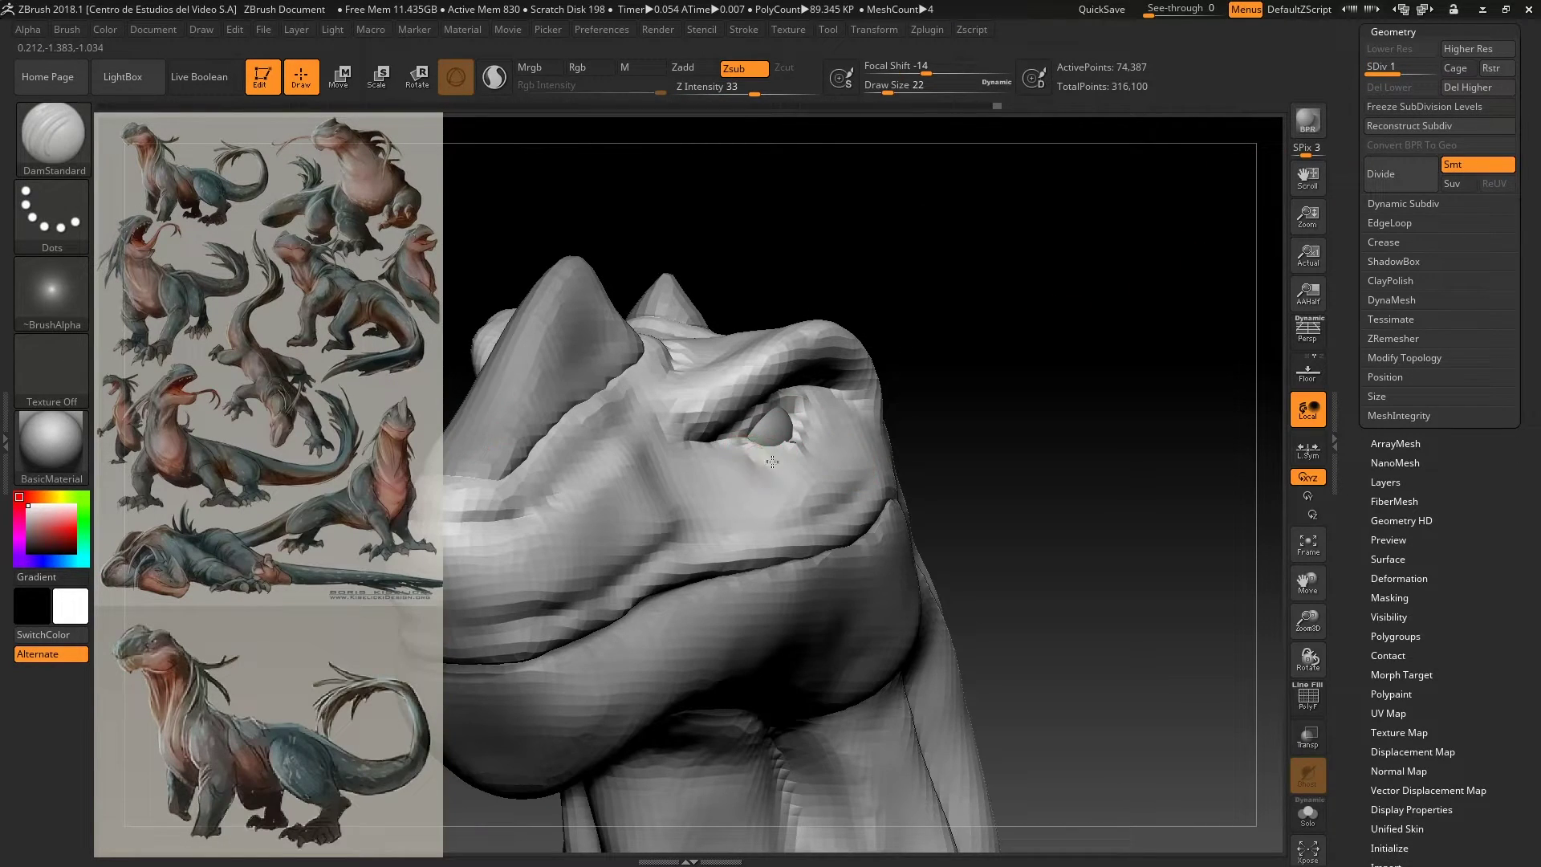
{"action": "mouse_move", "coordinate": [806, 450]}
{"action": "left_mouse_down"}
{"action": "mouse_move", "coordinate": [783, 469]}
{"action": "mouse_move", "coordinate": [835, 402]}
{"action": "left_mouse_up"}
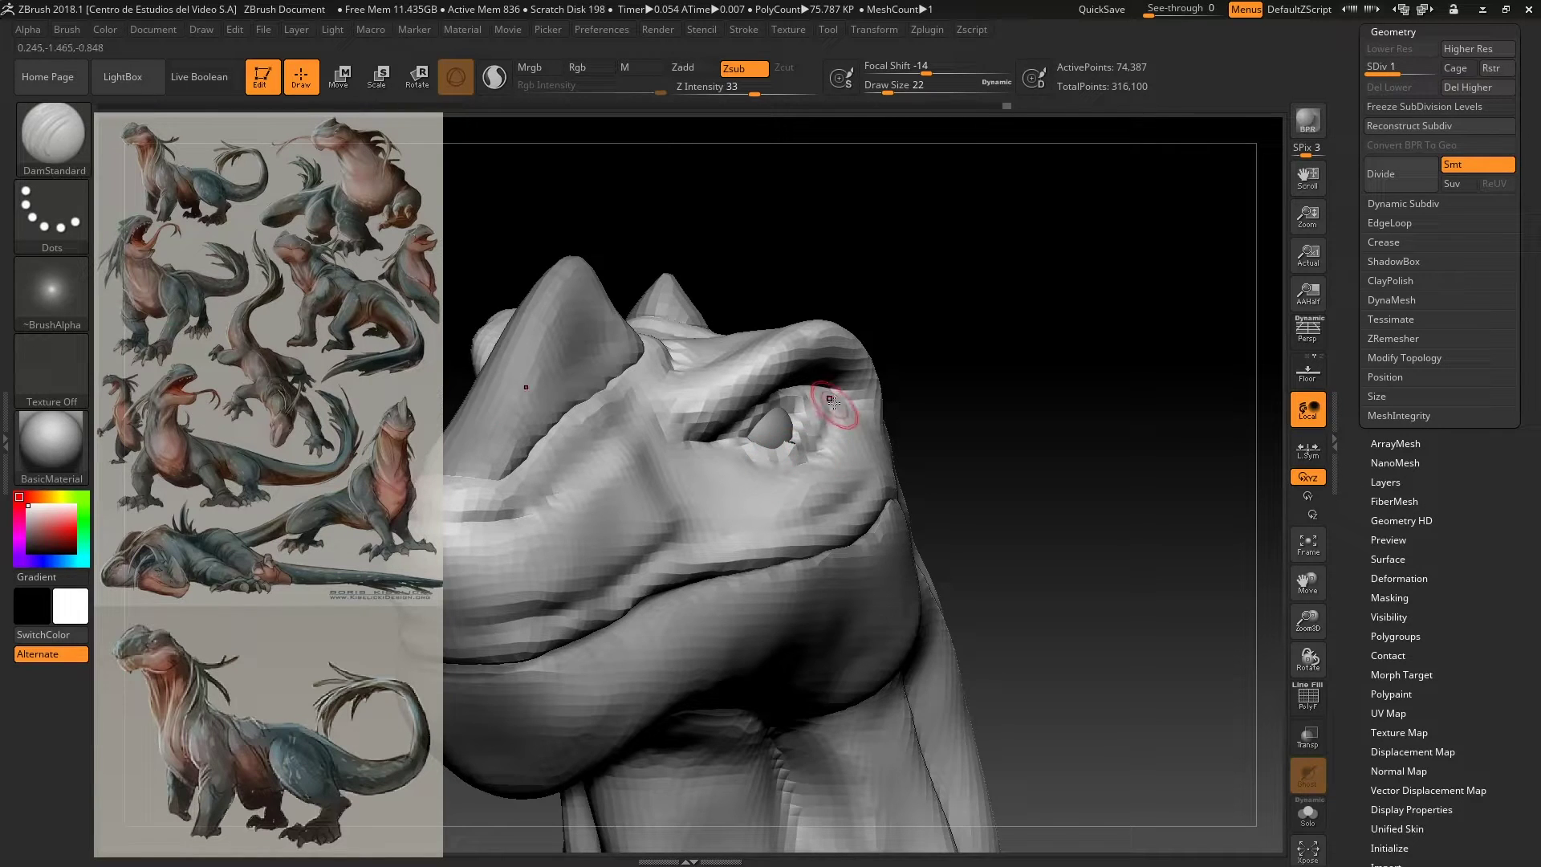
Step: Orbit beneath the head and zoom in close on the head and jaw
{"action": "mouse_move", "coordinate": [834, 402]}
{"action": "right_mouse_down"}
{"action": "mouse_move", "coordinate": [955, 365]}
{"action": "mouse_move", "coordinate": [722, 440]}
{"action": "mouse_move", "coordinate": [805, 448]}
{"action": "mouse_move", "coordinate": [699, 764]}
{"action": "mouse_move", "coordinate": [608, 235]}
{"action": "mouse_move", "coordinate": [746, 257]}
{"action": "mouse_move", "coordinate": [698, 230]}
{"action": "mouse_move", "coordinate": [781, 334]}
{"action": "right_mouse_up"}
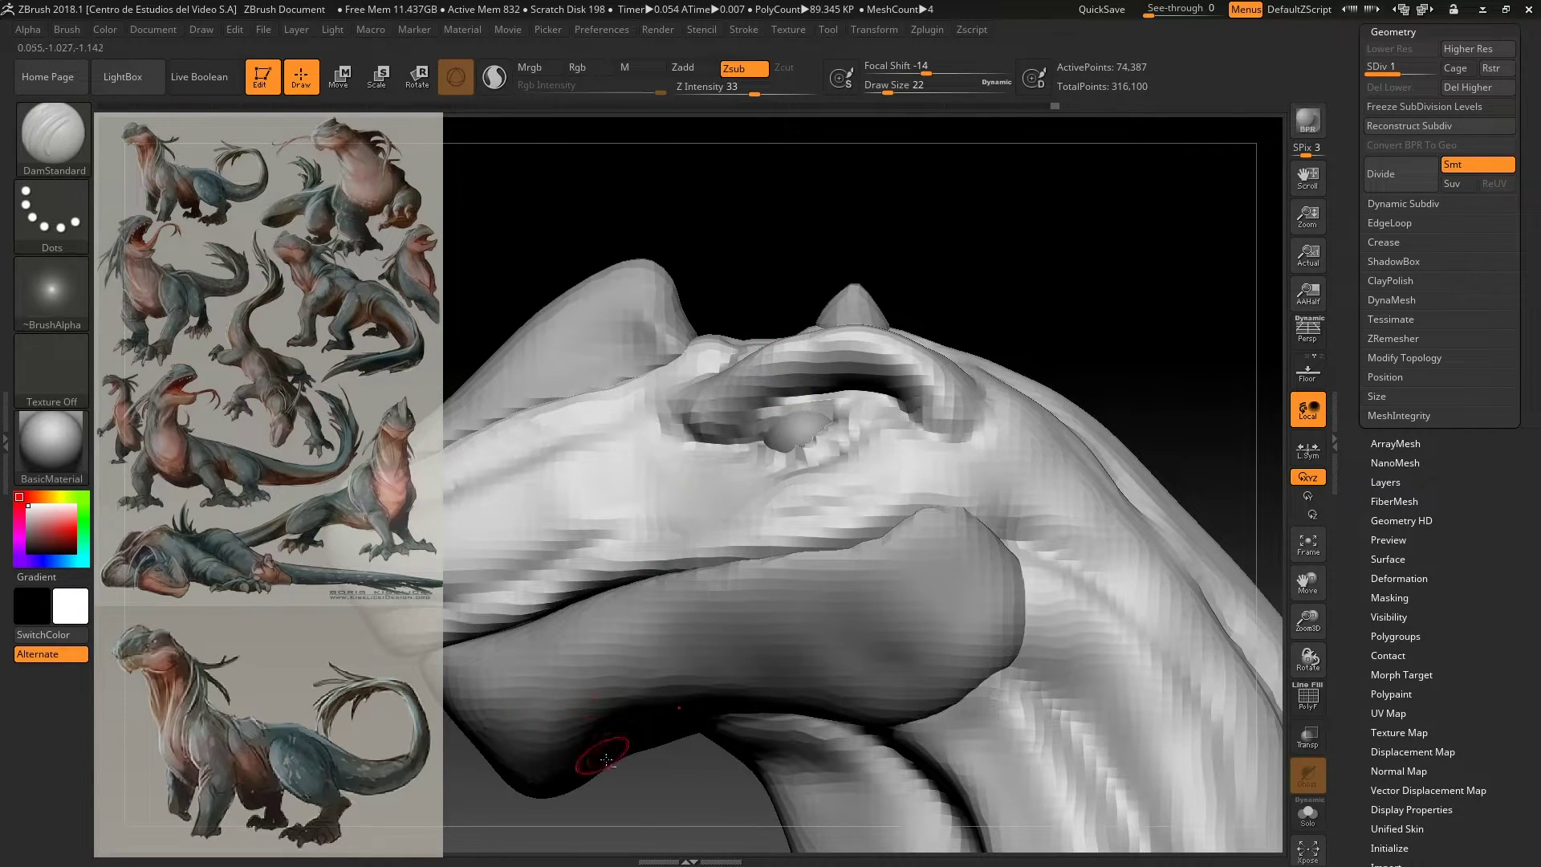
{"action": "mouse_move", "coordinate": [672, 801]}
{"action": "right_mouse_down"}
{"action": "mouse_move", "coordinate": [632, 763]}
{"action": "mouse_move", "coordinate": [630, 705]}
{"action": "mouse_move", "coordinate": [514, 579]}
{"action": "mouse_move", "coordinate": [607, 593]}
{"action": "mouse_move", "coordinate": [590, 466]}
{"action": "right_mouse_up"}
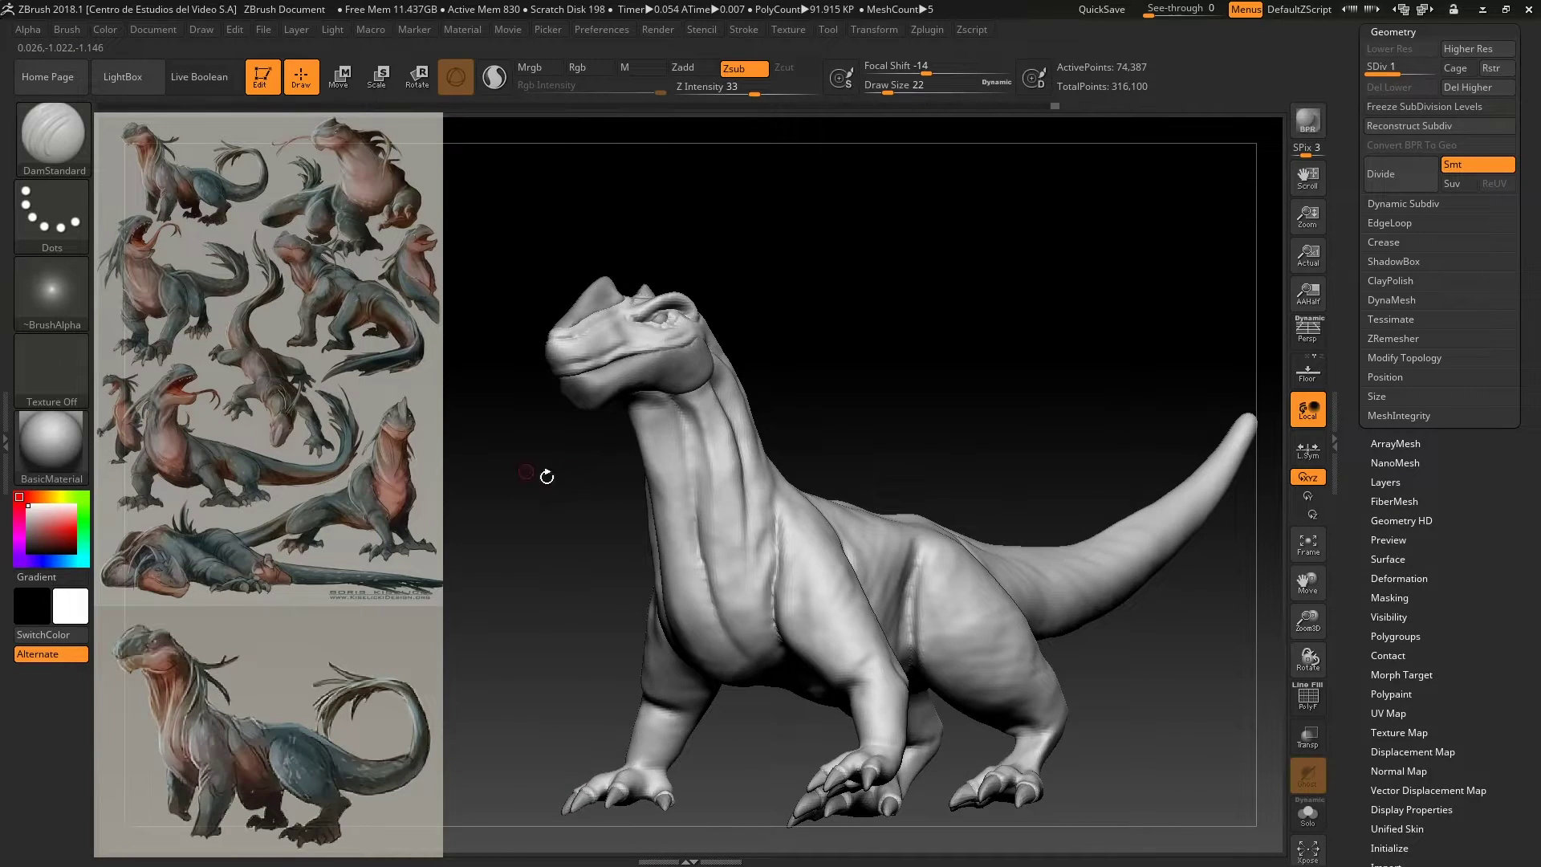
{"action": "mouse_move", "coordinate": [546, 477]}
{"action": "right_mouse_down"}
{"action": "mouse_move", "coordinate": [502, 451]}
{"action": "mouse_move", "coordinate": [602, 528]}
{"action": "right_mouse_up"}
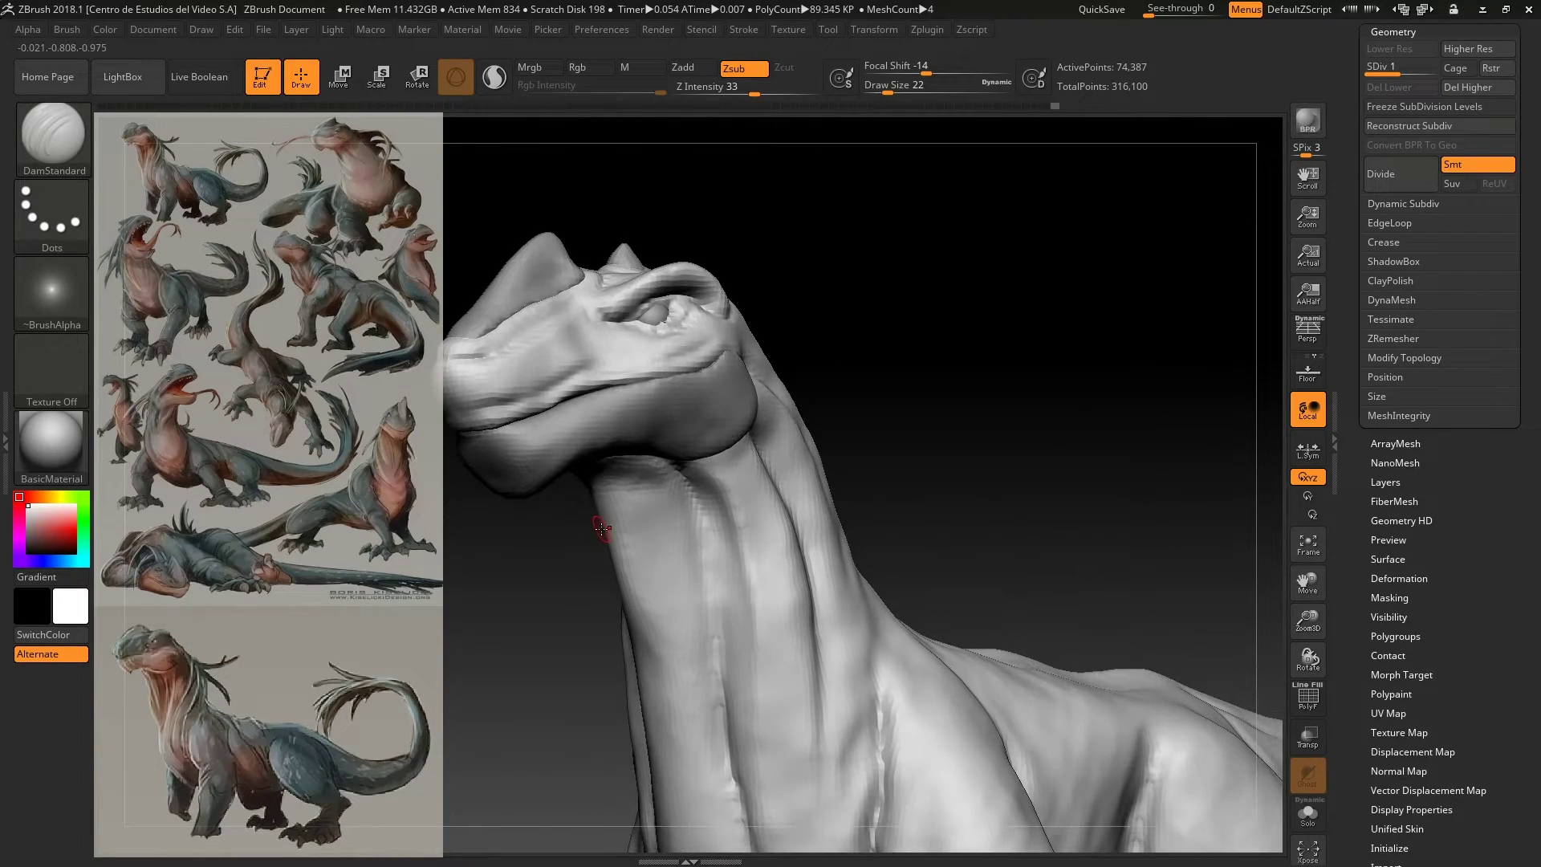
{"action": "key", "text": "b"}
{"action": "key", "text": "Escape"}
{"action": "right_click_drag", "start_coordinate": [519, 451], "coordinate": [912, 281], "text": "alt"}
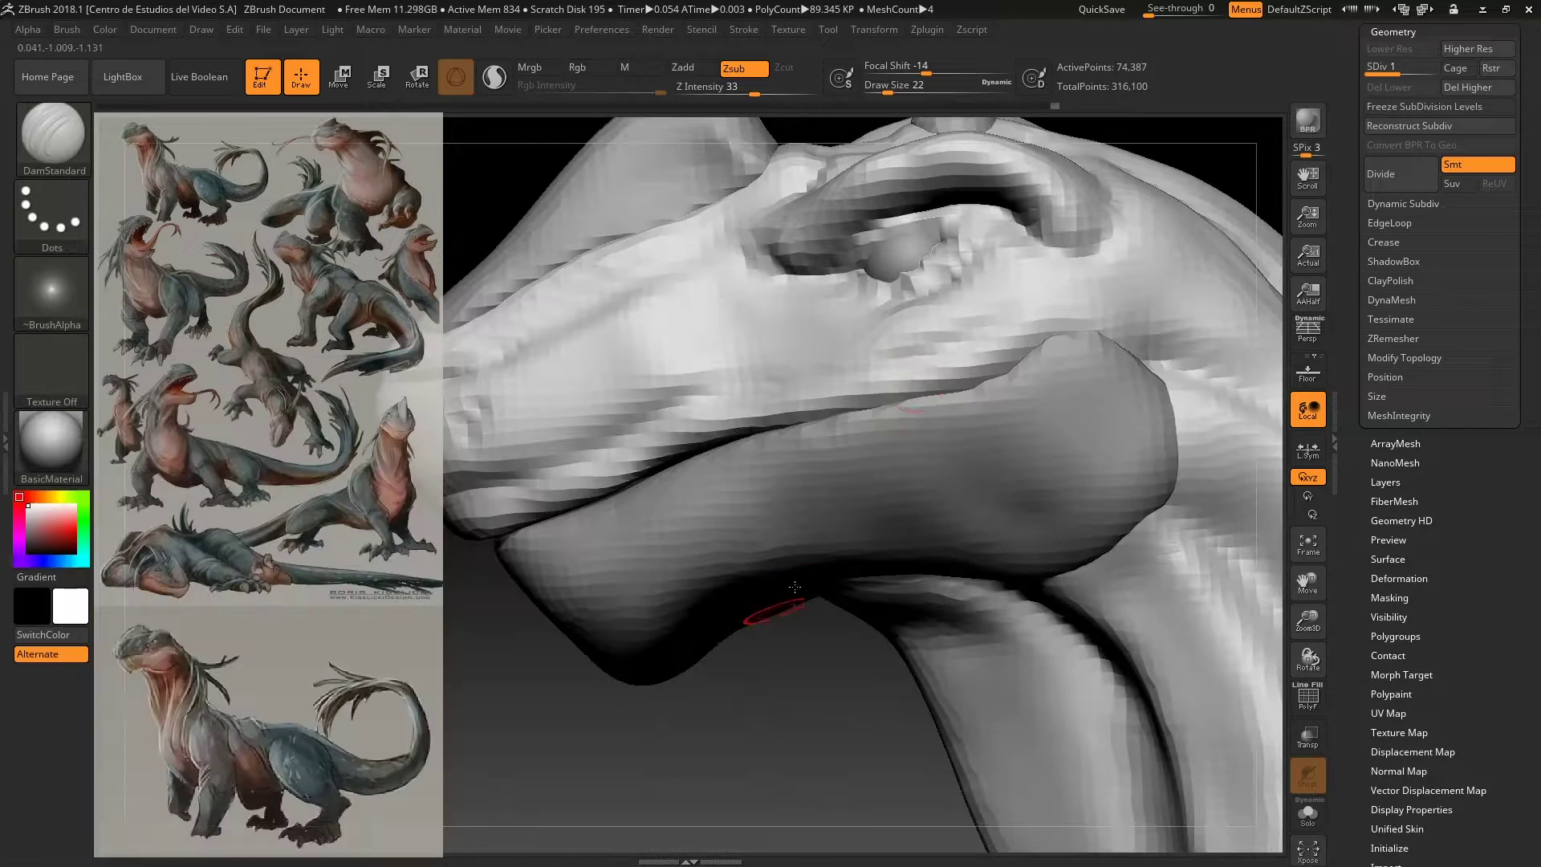
{"action": "key", "text": "shift"}
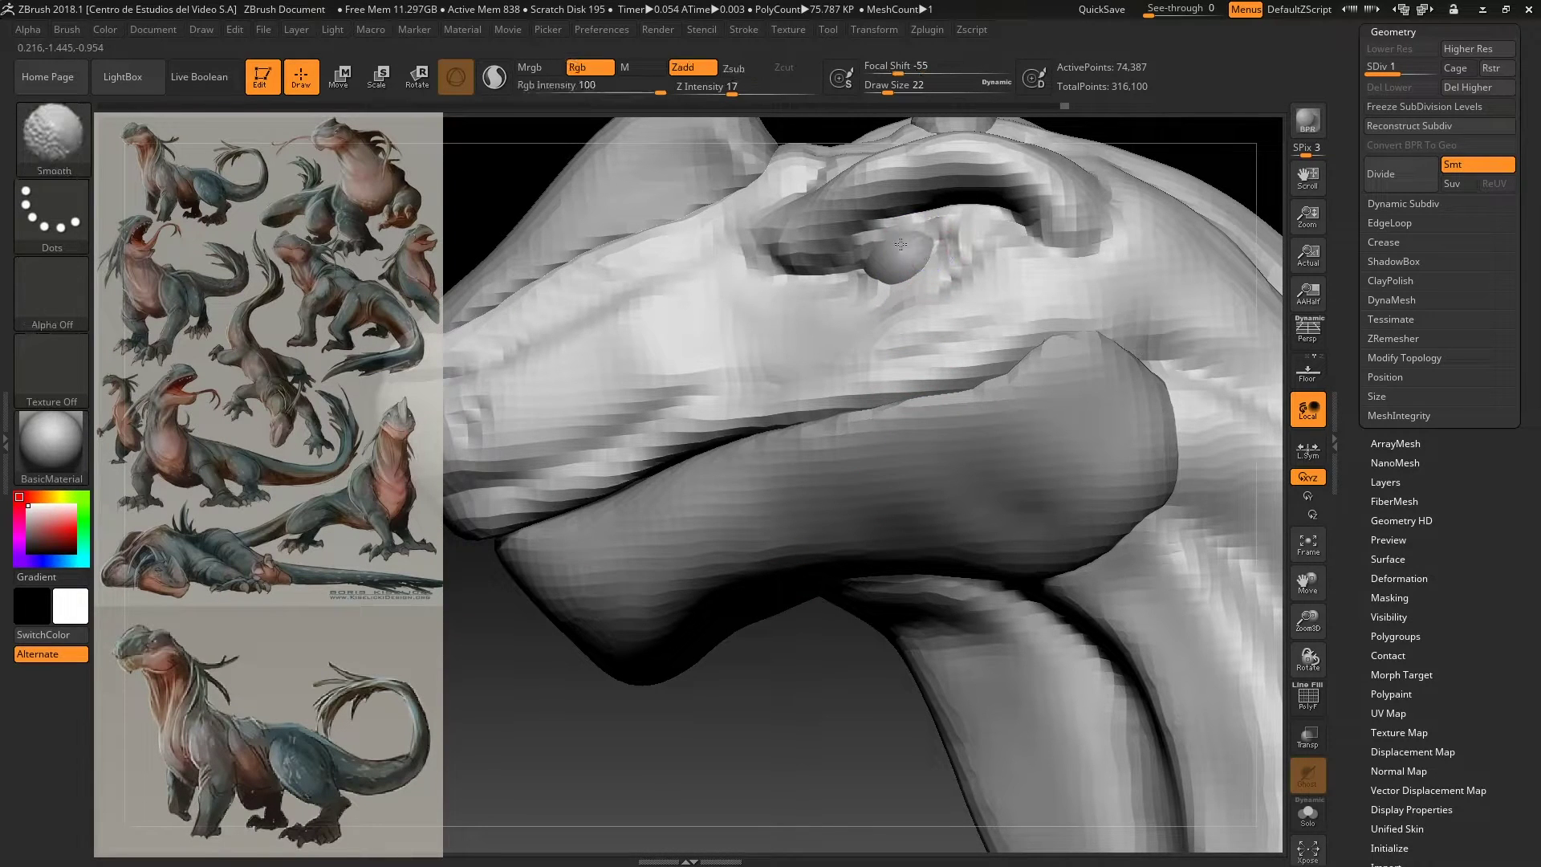
Step: Carve and deepen a crease along the lip line beneath the cheek
{"action": "left_click_drag", "start_coordinate": [738, 697], "coordinate": [736, 699]}
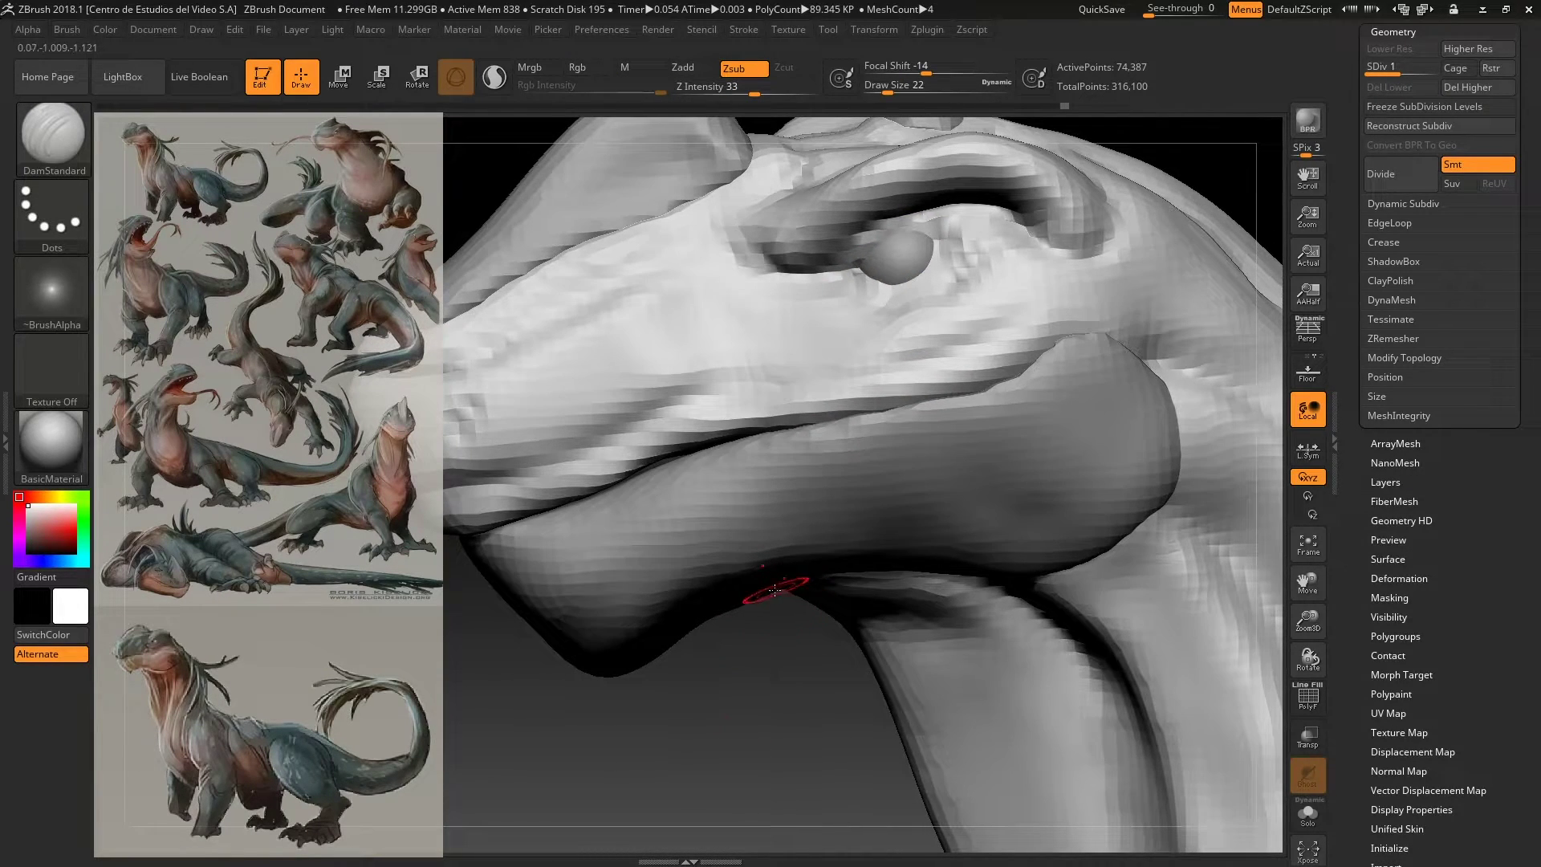
{"action": "key", "text": "b"}
{"action": "key", "text": "Escape"}
{"action": "left_click_drag", "start_coordinate": [698, 429], "coordinate": [817, 392]}
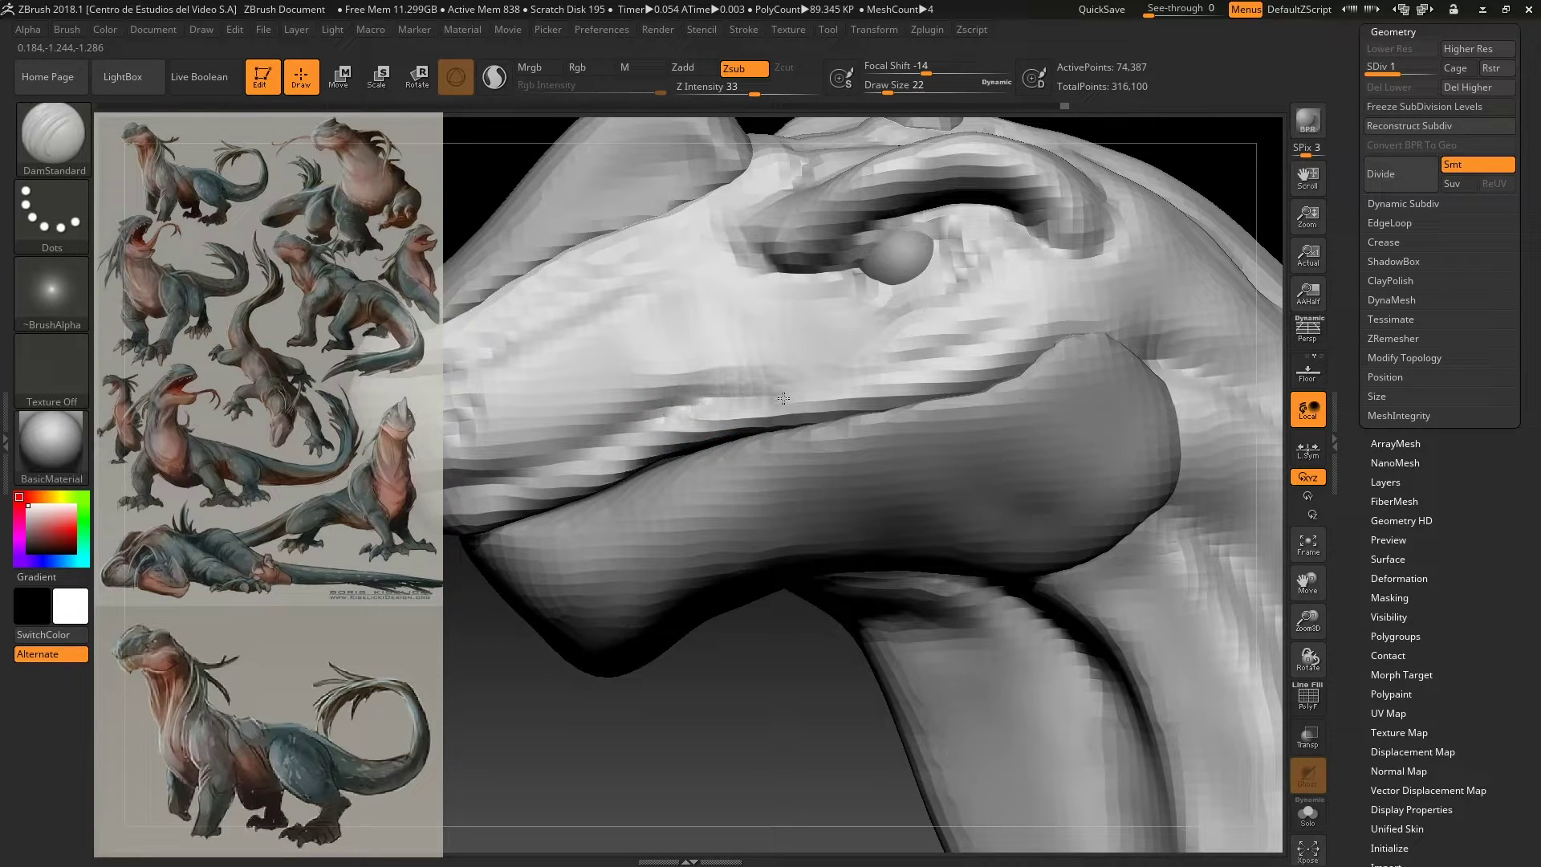
{"action": "left_click_drag", "start_coordinate": [585, 448], "coordinate": [819, 468]}
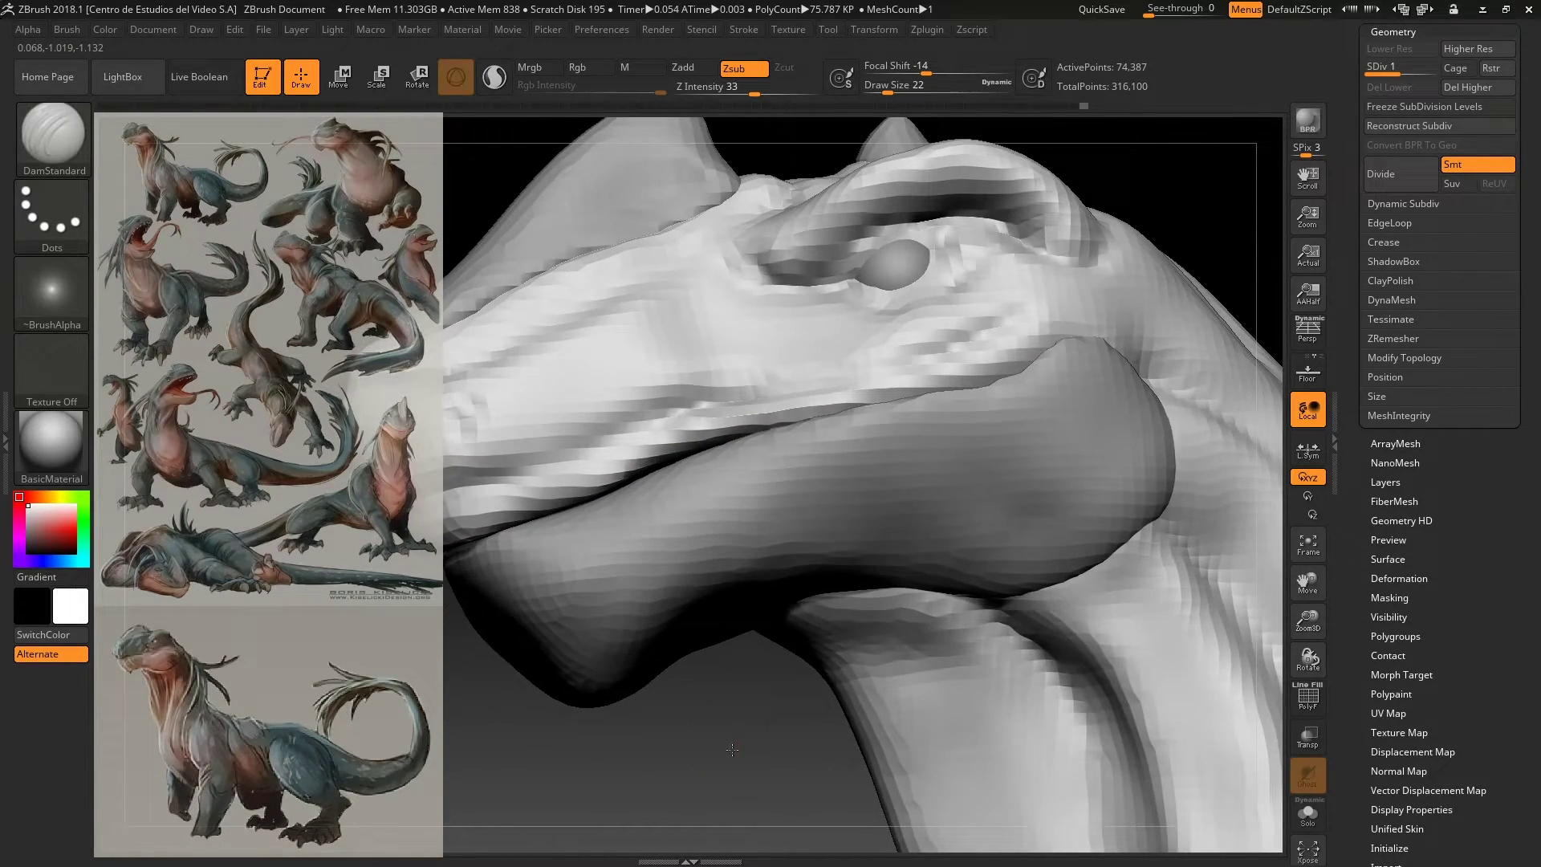
{"action": "left_click_drag", "start_coordinate": [730, 707], "coordinate": [624, 643]}
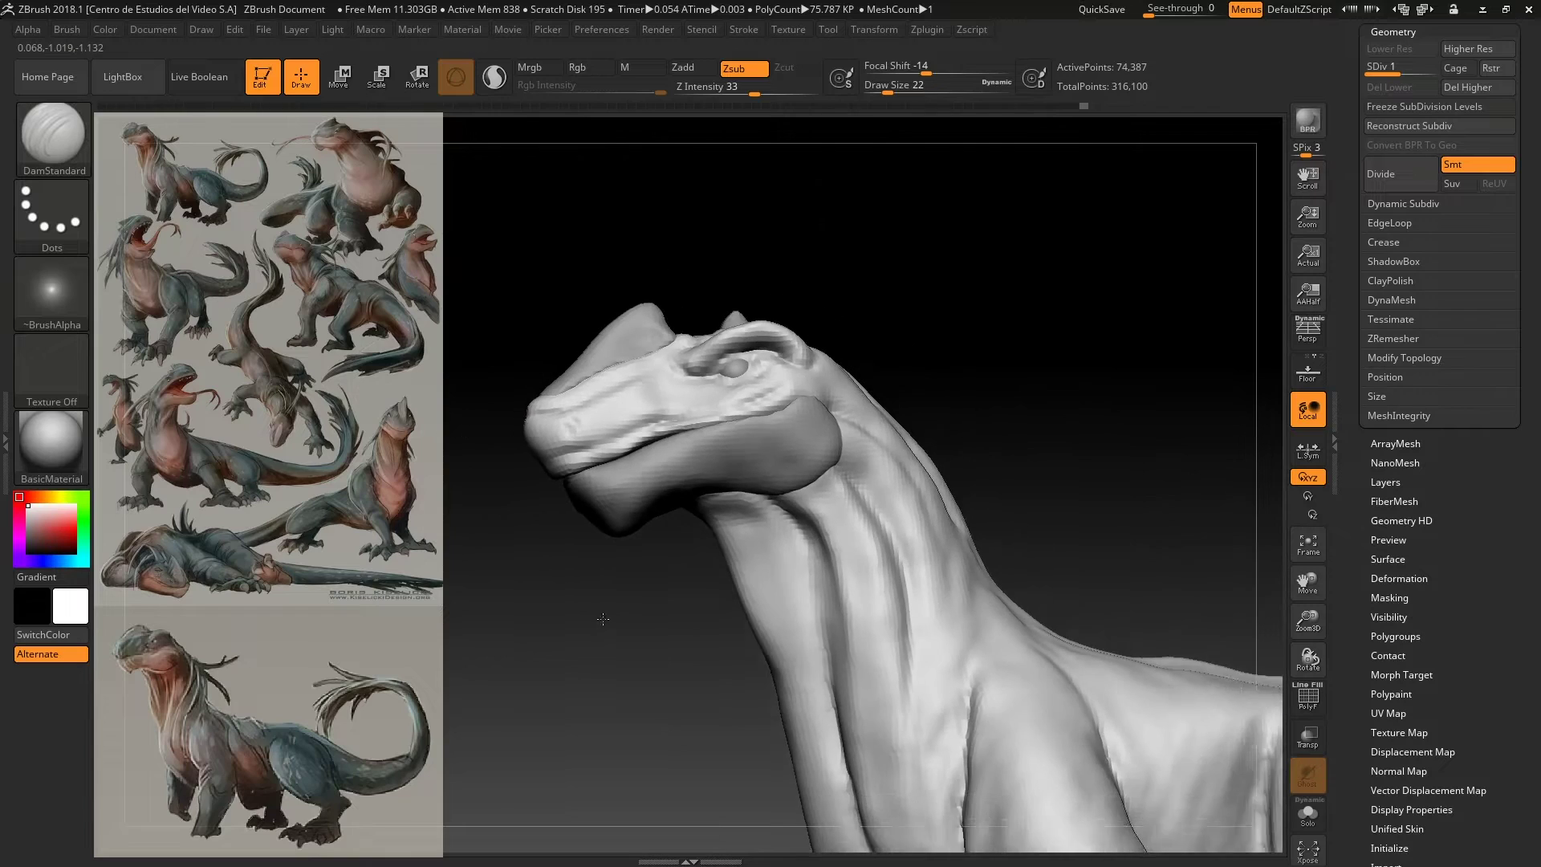
Step: Make REPTIL01video2 the active subtool and switch to an enlarged Move brush
{"action": "left_click_drag", "start_coordinate": [1521, 152], "coordinate": [1538, 264]}
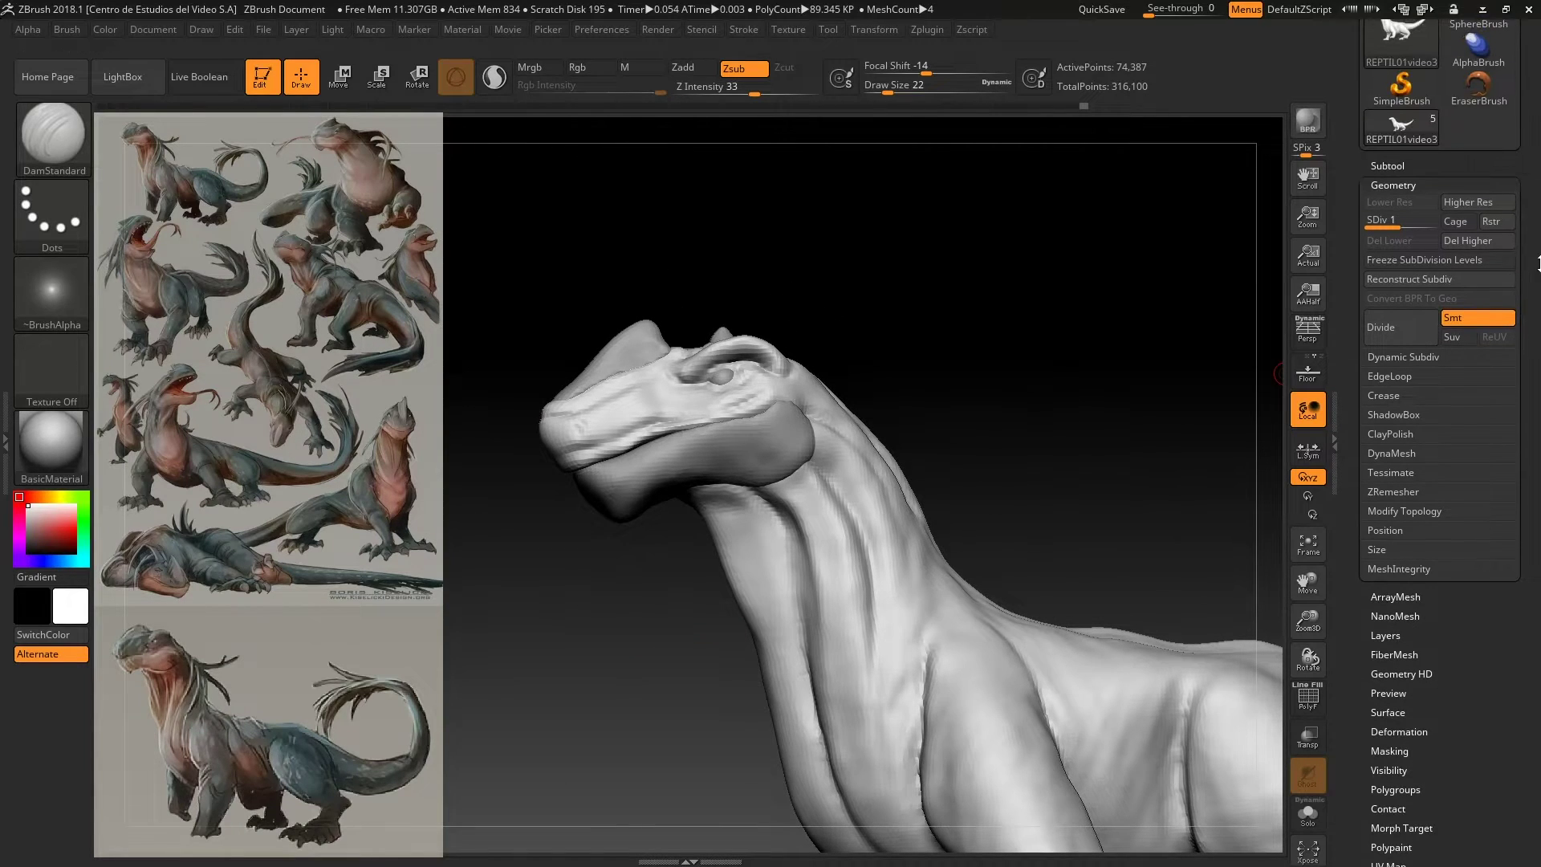
{"action": "left_click", "coordinate": [1394, 165]}
{"action": "left_click", "coordinate": [1384, 268]}
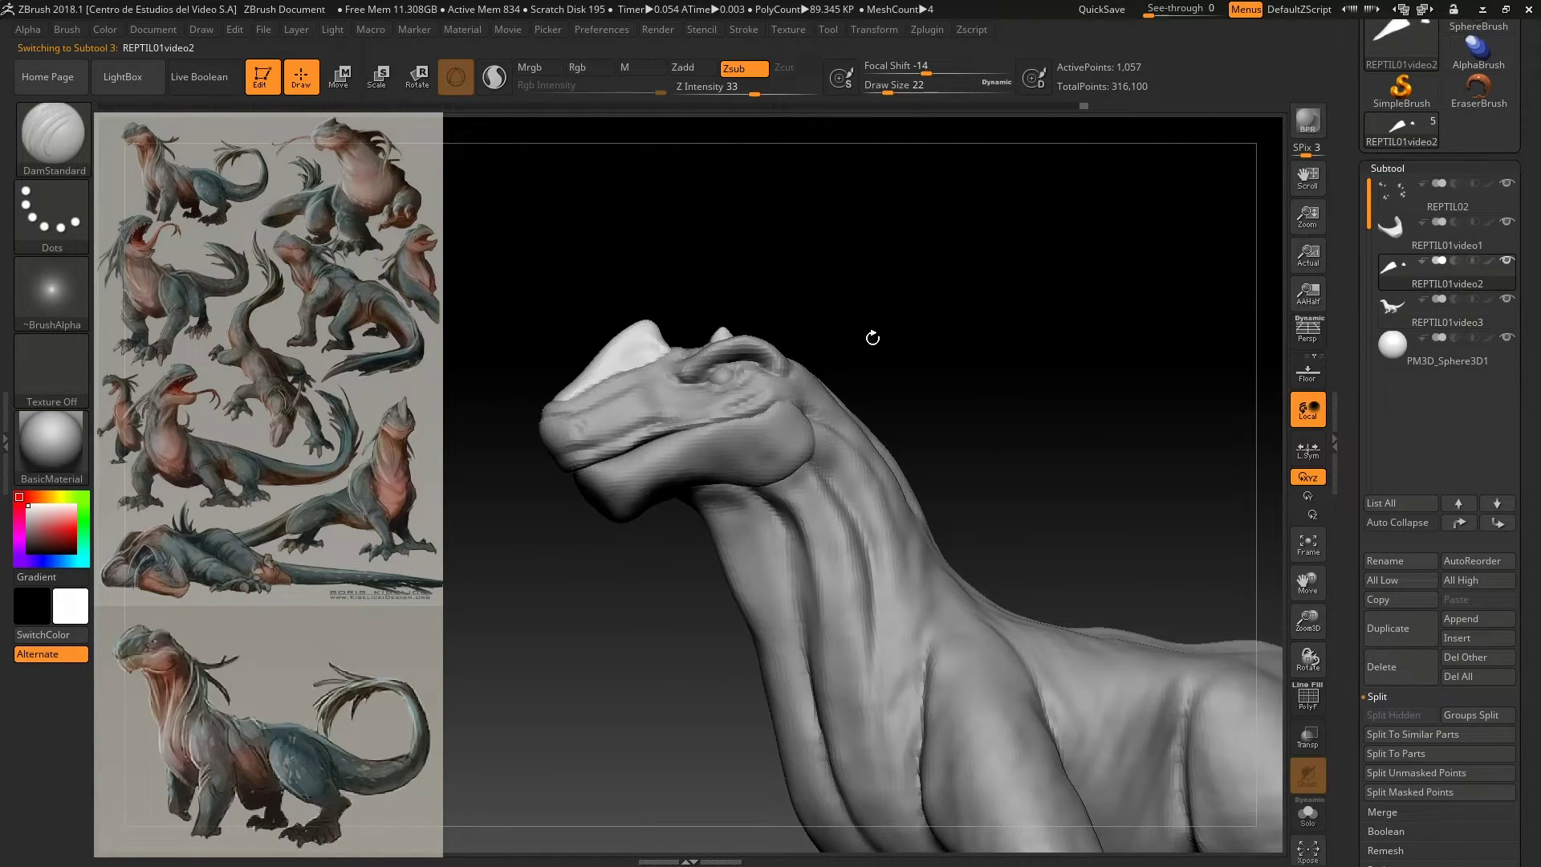
{"action": "key", "text": "bracketright"}
{"action": "key", "text": "bracketright"}
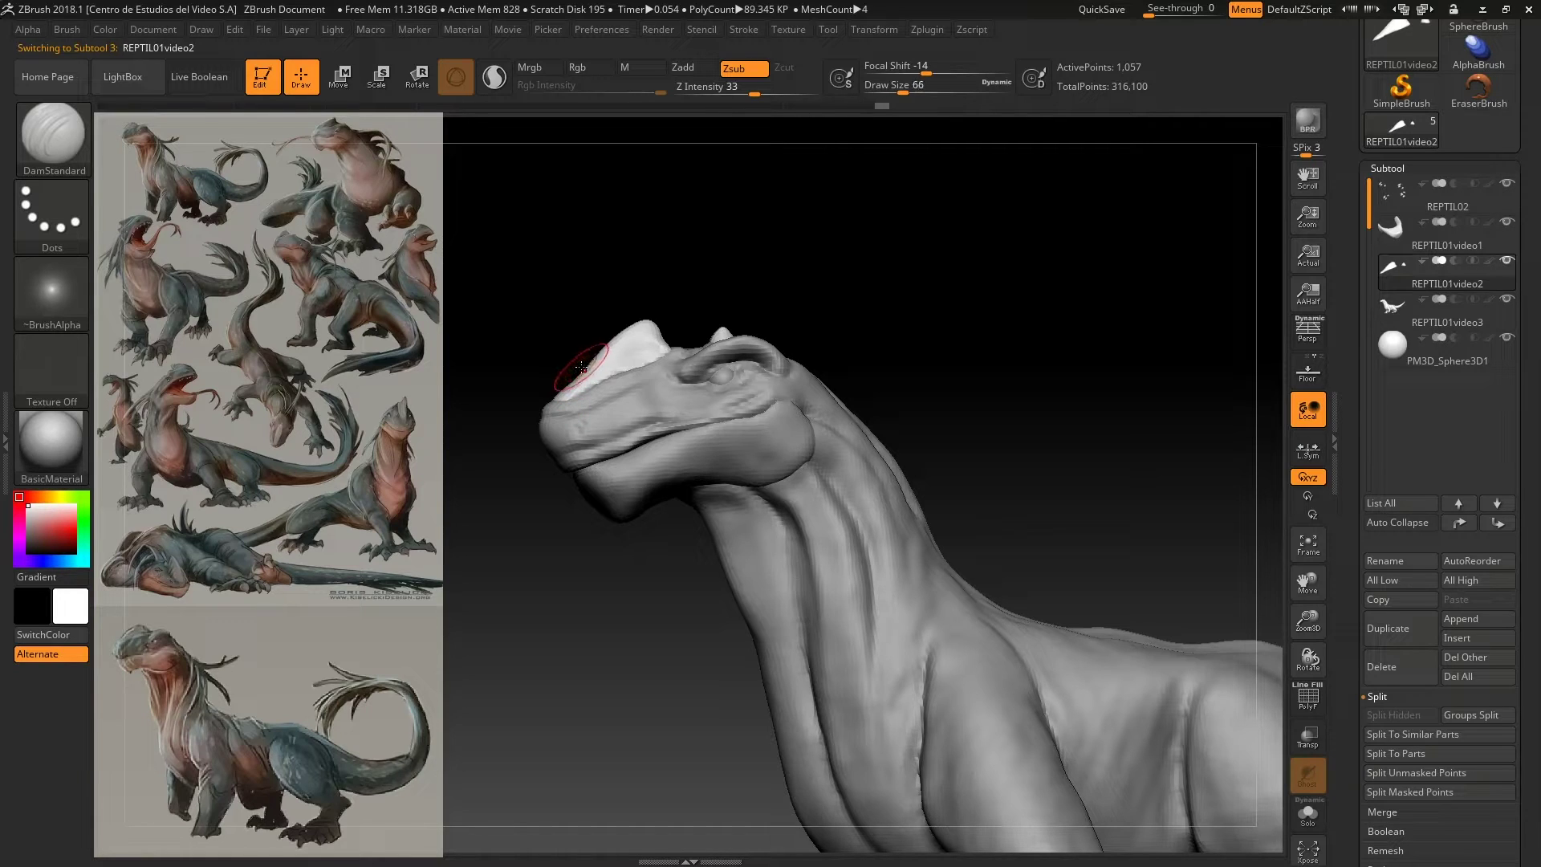
{"action": "key", "text": "b"}
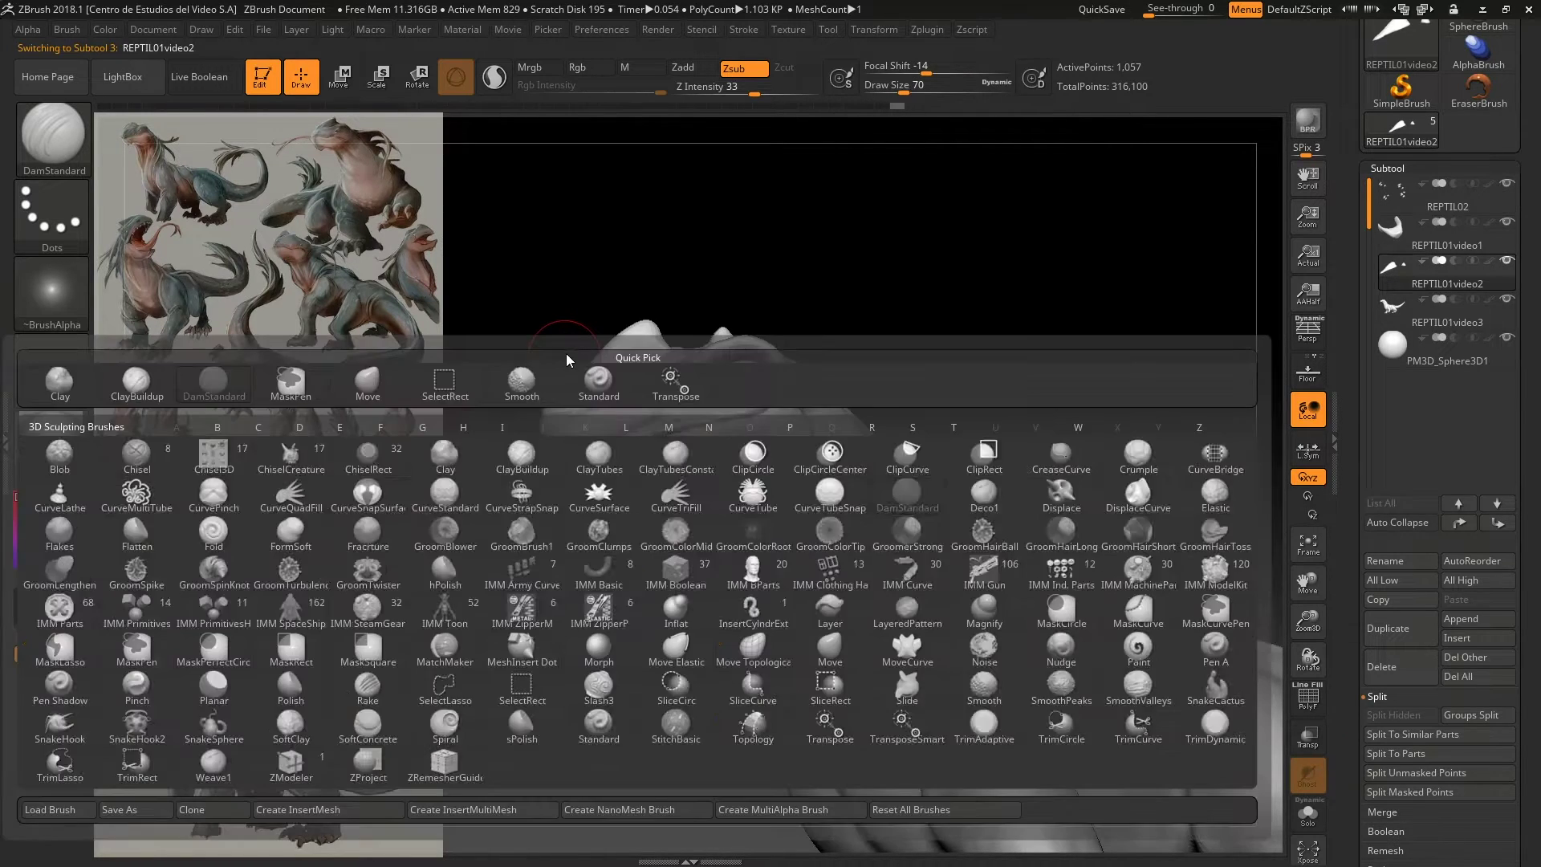
{"action": "key", "text": "m"}
{"action": "key", "text": "v"}
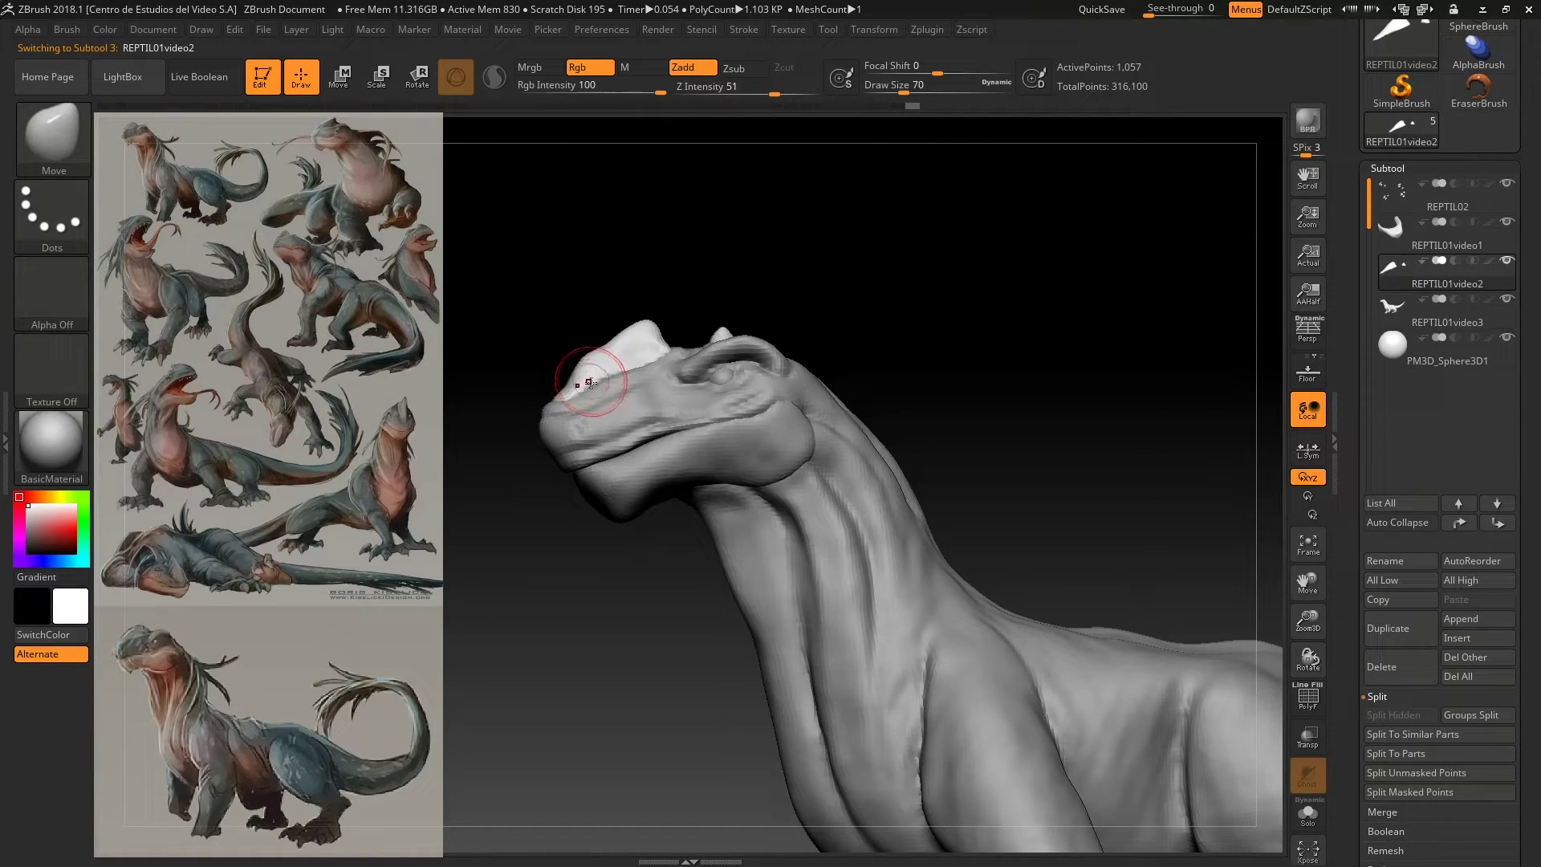
Step: Resize the brush to about 58, zoom onto the head, and activate REPTIL01video3
{"action": "key", "text": "bracketright"}
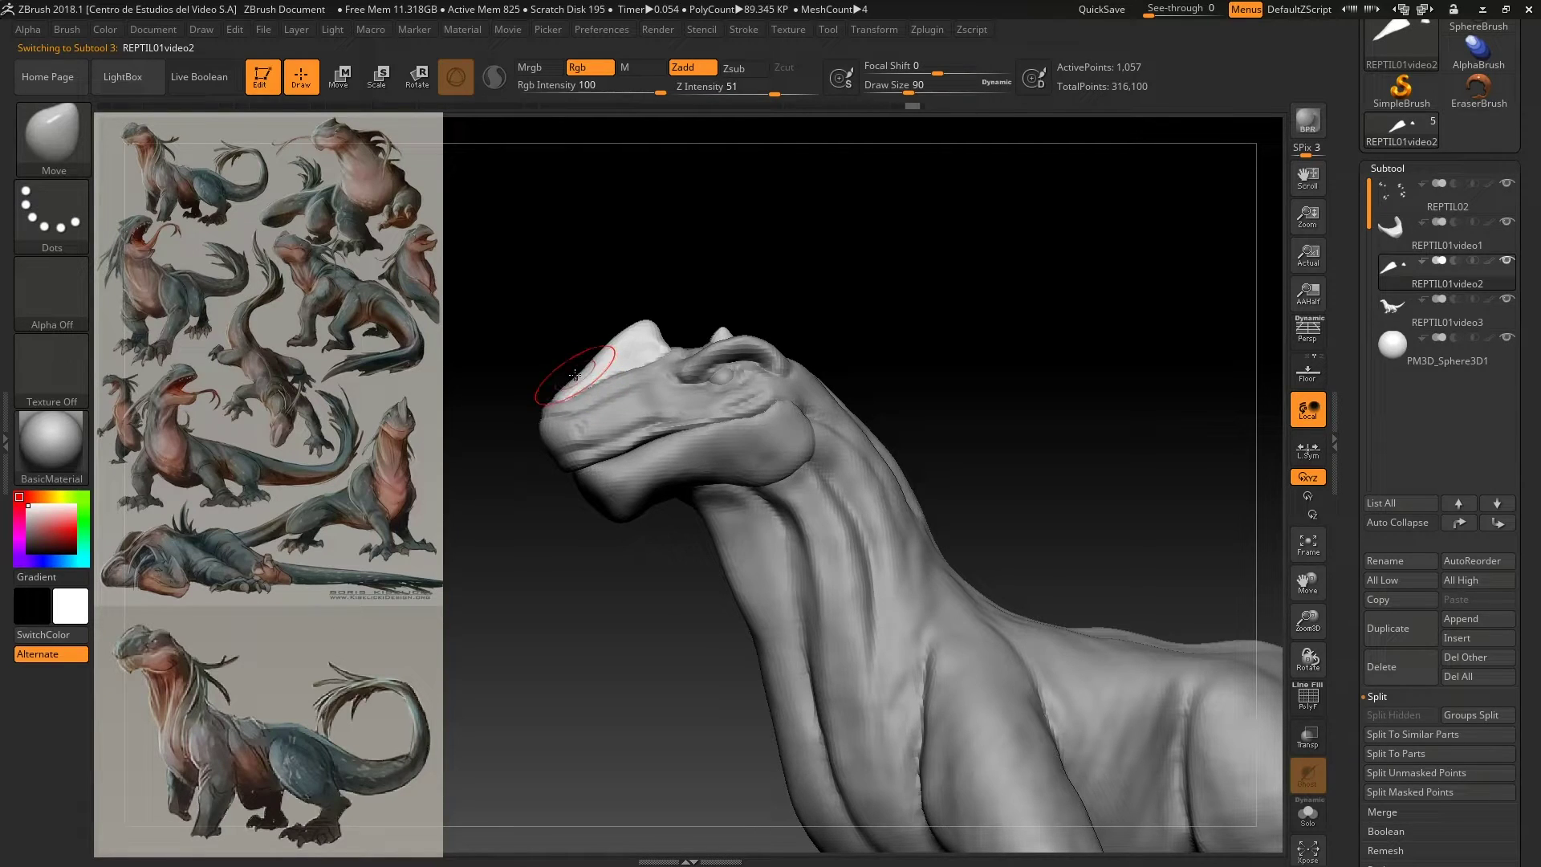
{"action": "key", "text": "bracketleft"}
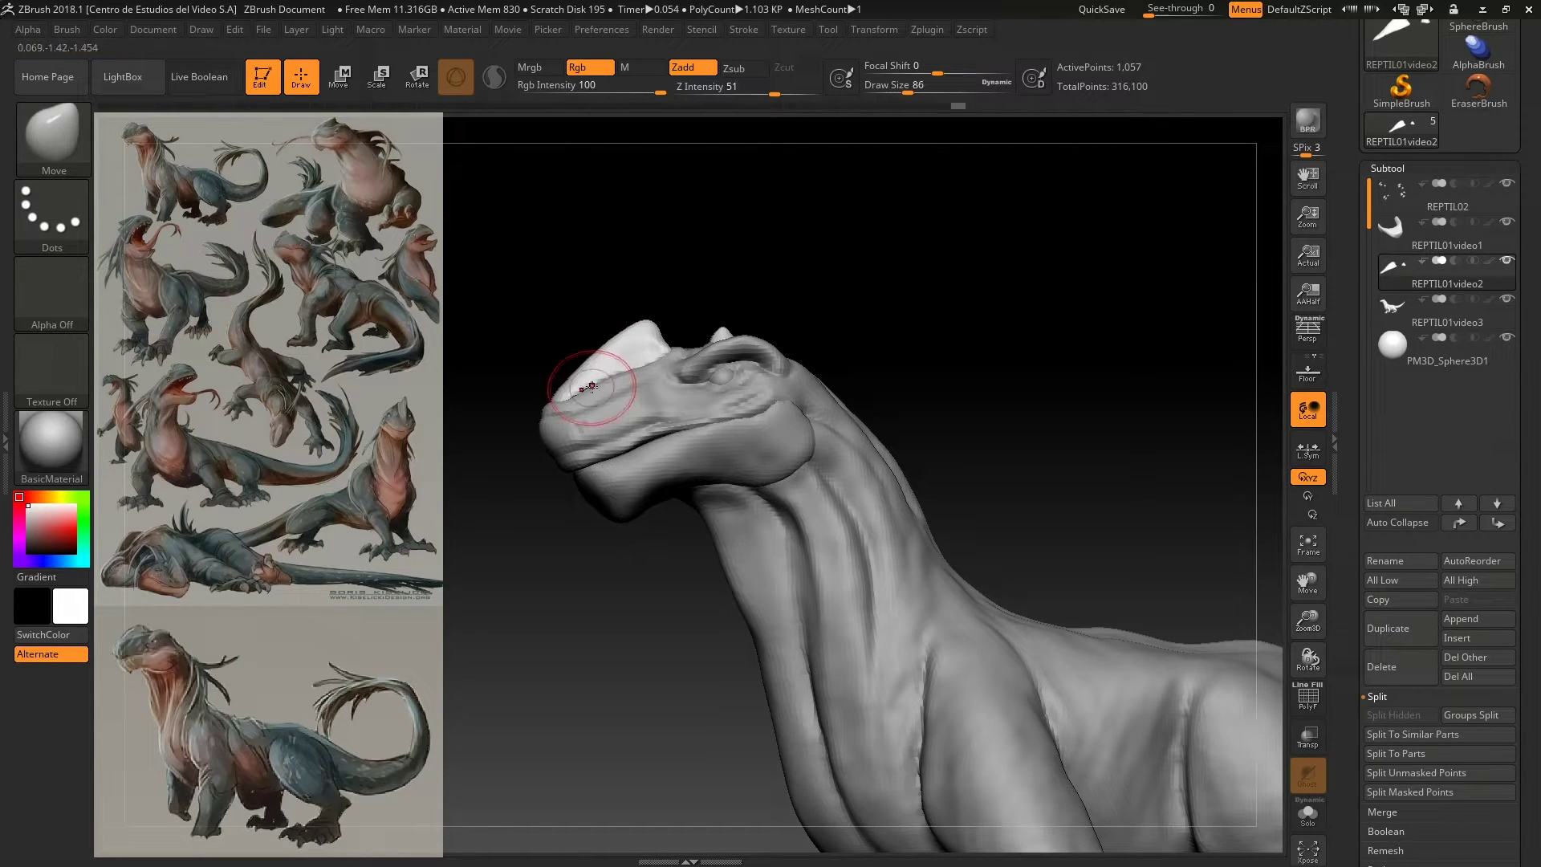
{"action": "key", "text": "bracketleft"}
{"action": "key", "text": "bracketleft"}
{"action": "key", "text": "bracketleft"}
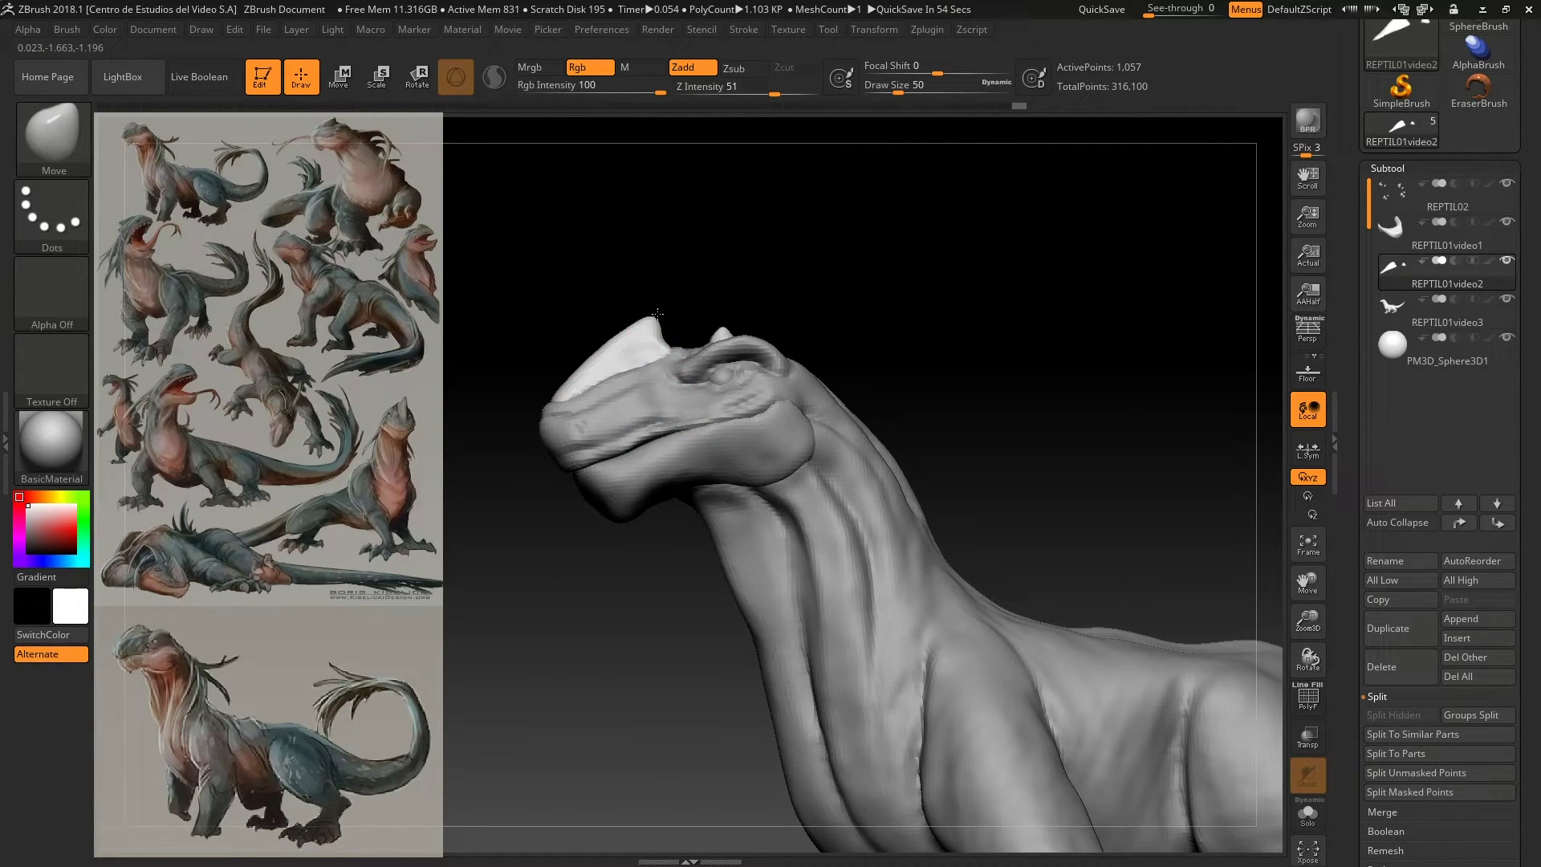
{"action": "mouse_move", "coordinate": [627, 313]}
{"action": "left_mouse_down"}
{"action": "mouse_move", "coordinate": [570, 622]}
{"action": "mouse_move", "coordinate": [560, 573]}
{"action": "mouse_move", "coordinate": [578, 615]}
{"action": "left_mouse_up"}
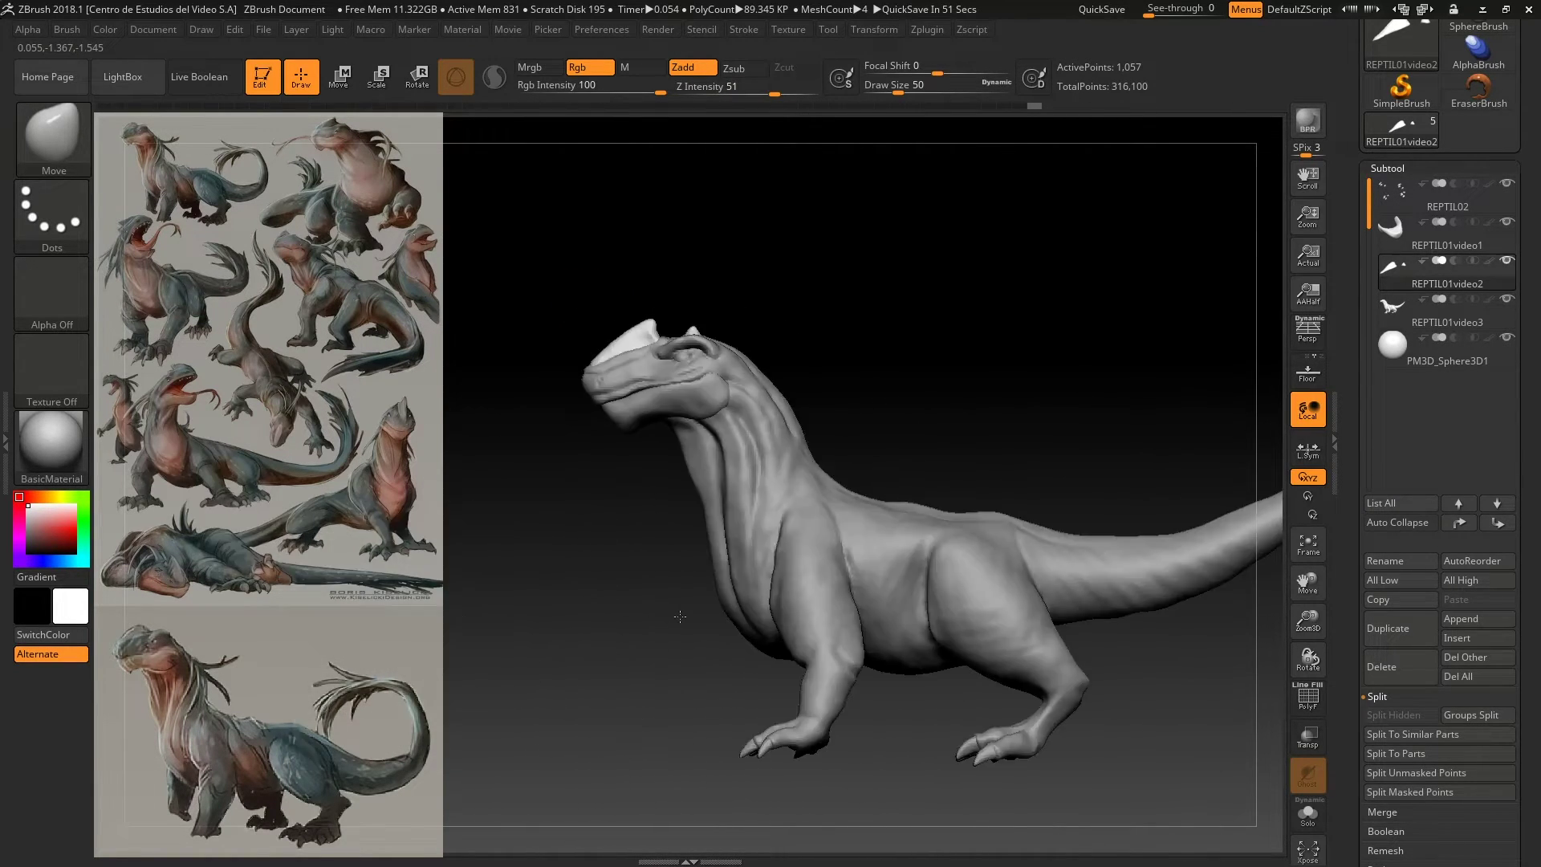
{"action": "left_click_drag", "start_coordinate": [541, 551], "coordinate": [596, 659], "text": "alt"}
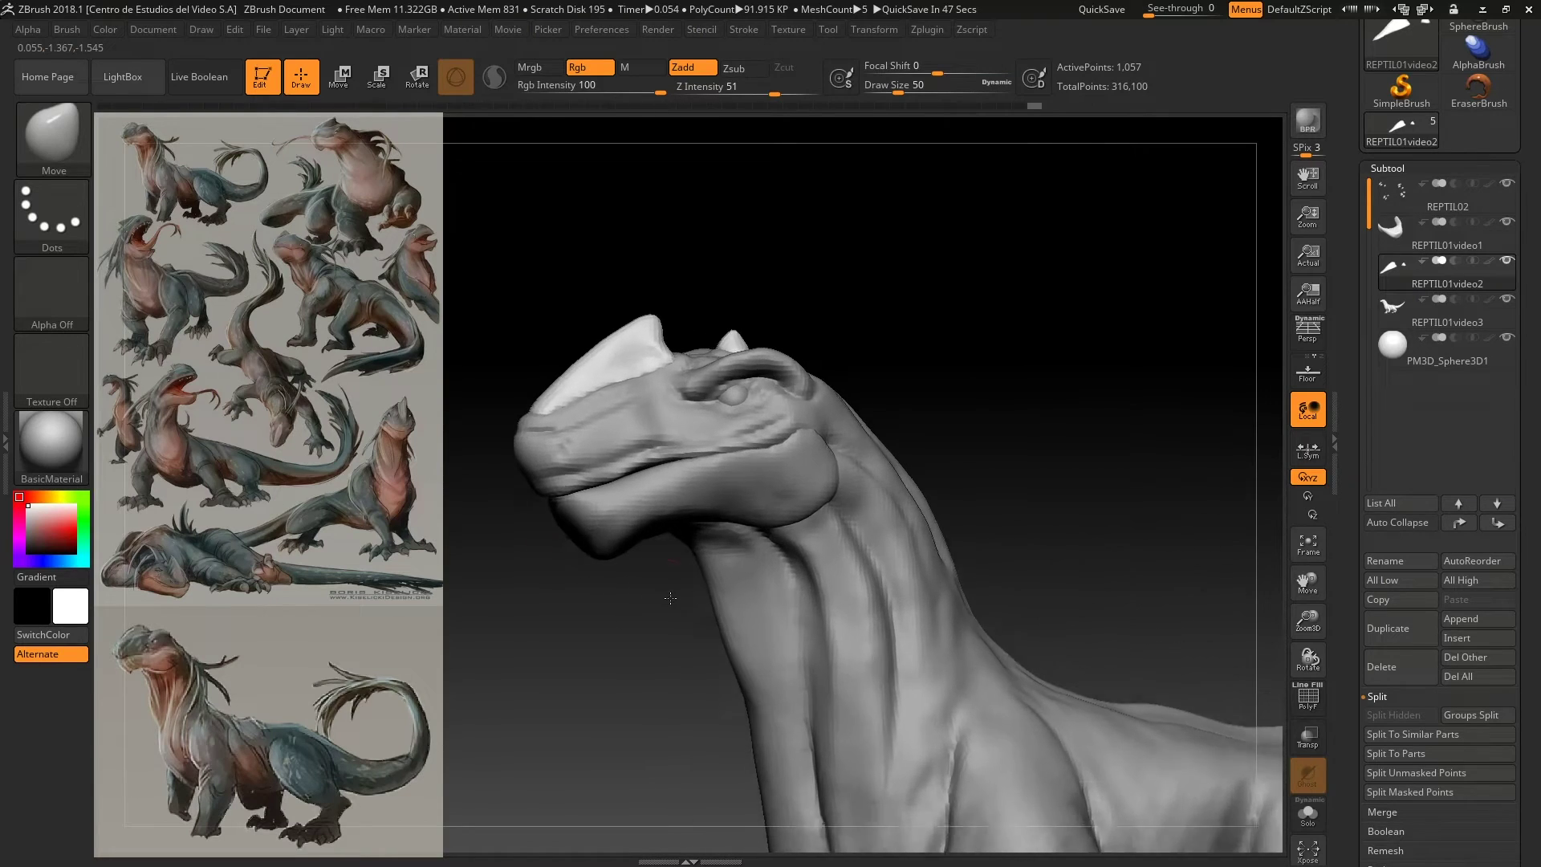
{"action": "left_click", "coordinate": [1404, 311]}
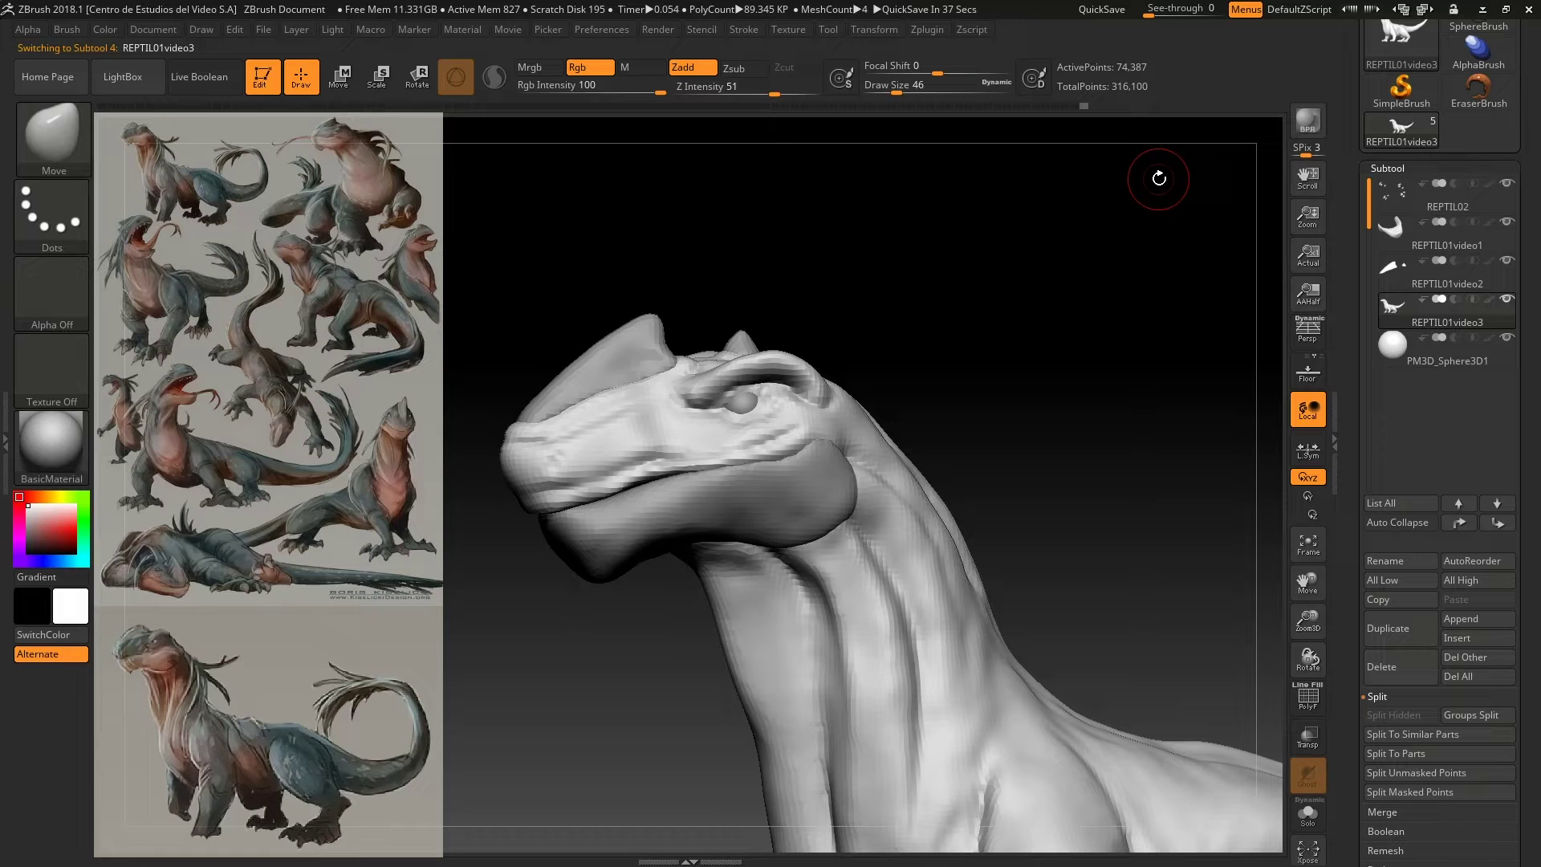
Step: Shape the snout tip with a smaller brush, then carve a nostril with DamStandard
{"action": "key", "text": "["}
{"action": "key", "text": "["}
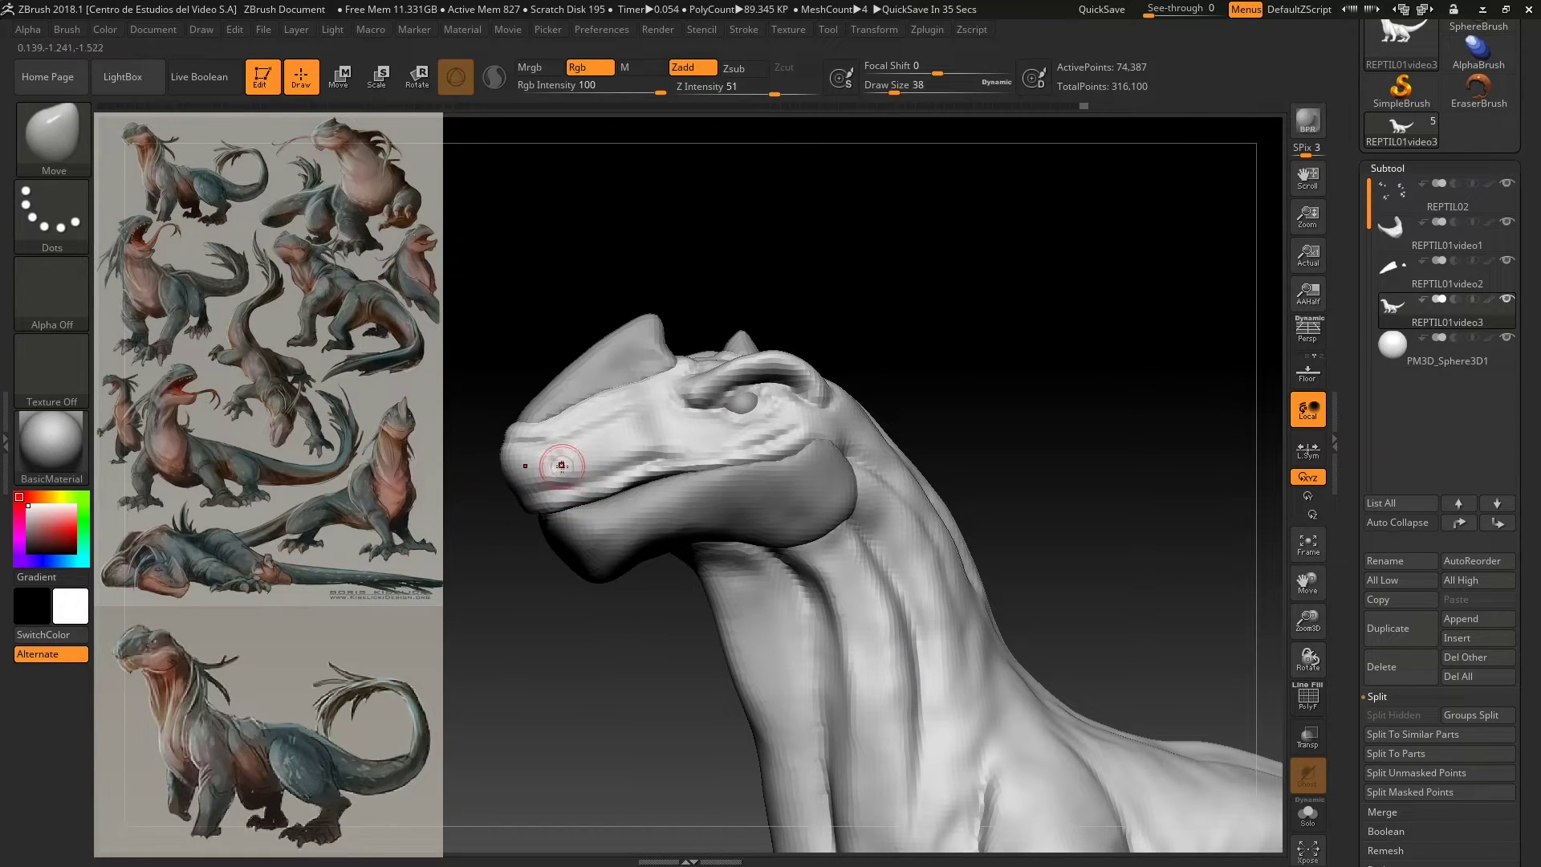
{"action": "left_click_drag", "start_coordinate": [555, 454], "coordinate": [544, 523]}
{"action": "key", "text": "b"}
{"action": "key", "text": "d"}
{"action": "key", "text": "s"}
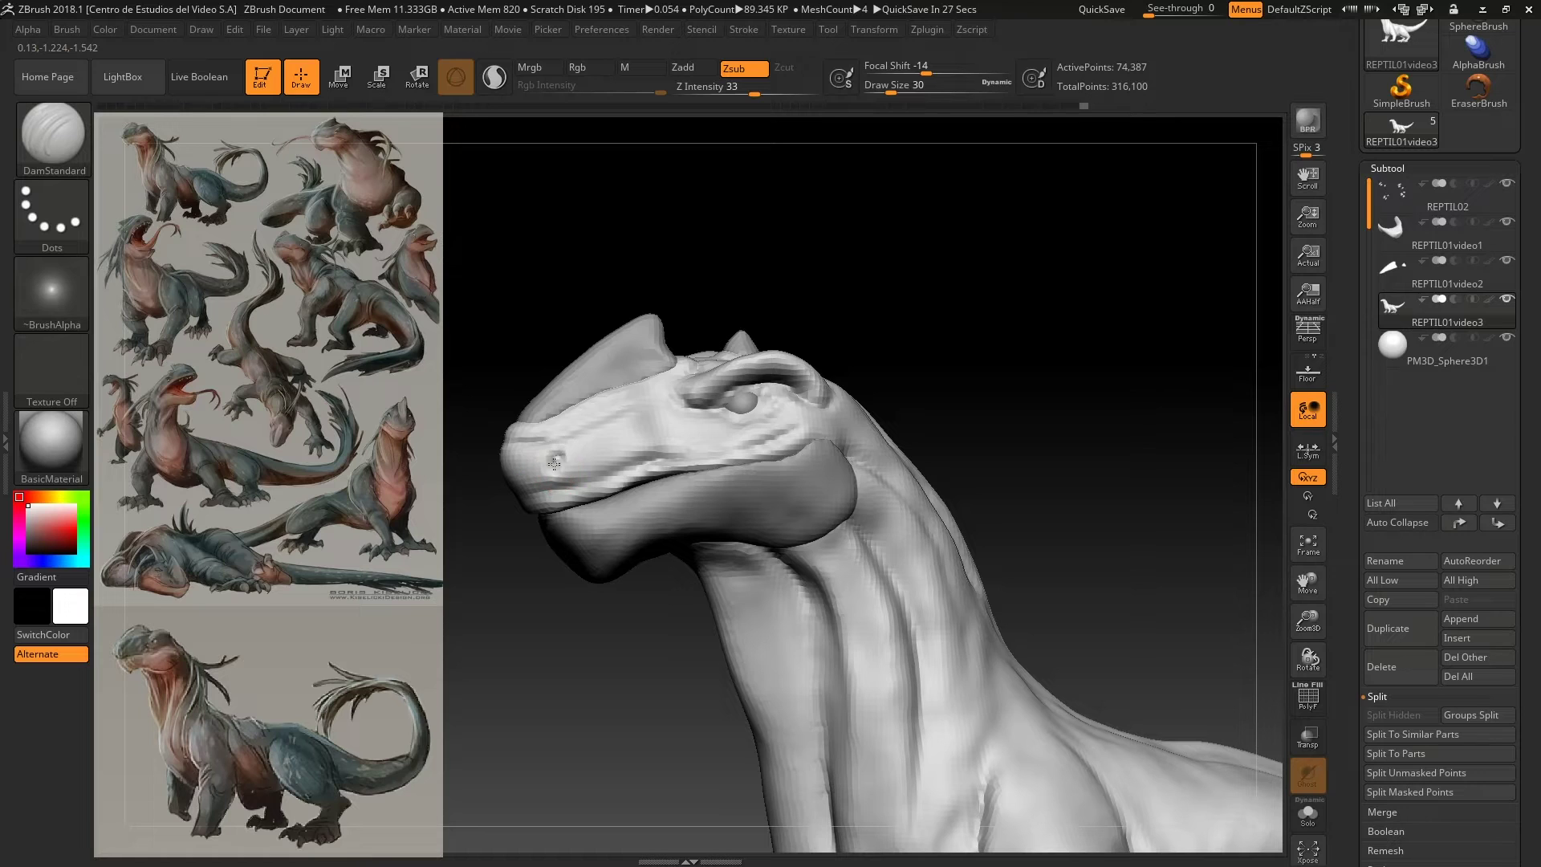
{"action": "left_click_drag", "start_coordinate": [536, 444], "coordinate": [568, 444]}
{"action": "left_click_drag", "start_coordinate": [532, 580], "coordinate": [530, 612], "text": "alt"}
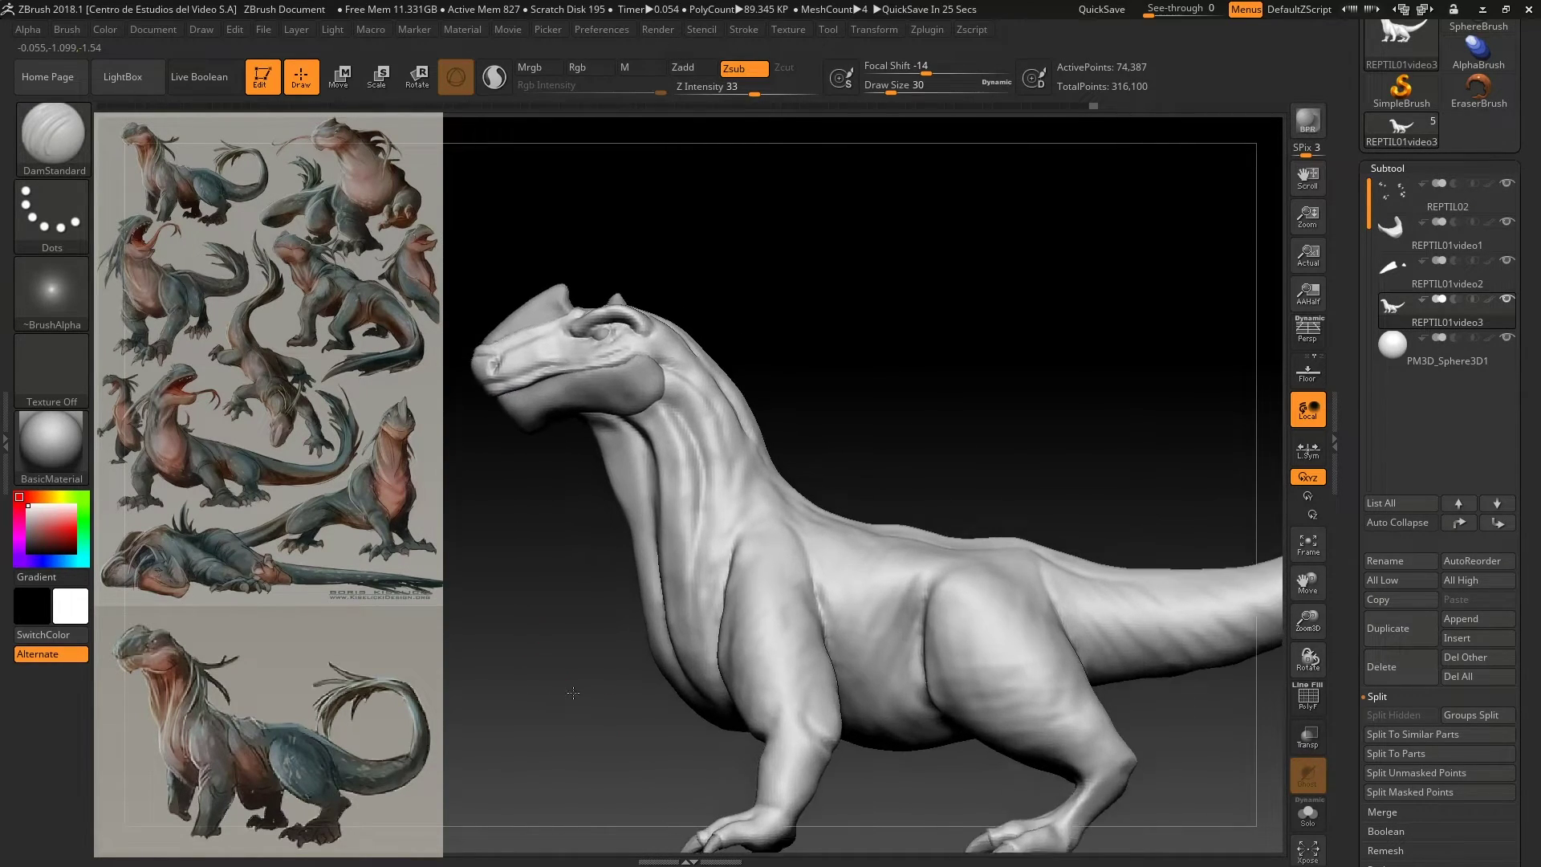
{"action": "left_click_drag", "start_coordinate": [530, 612], "coordinate": [522, 629], "text": "alt"}
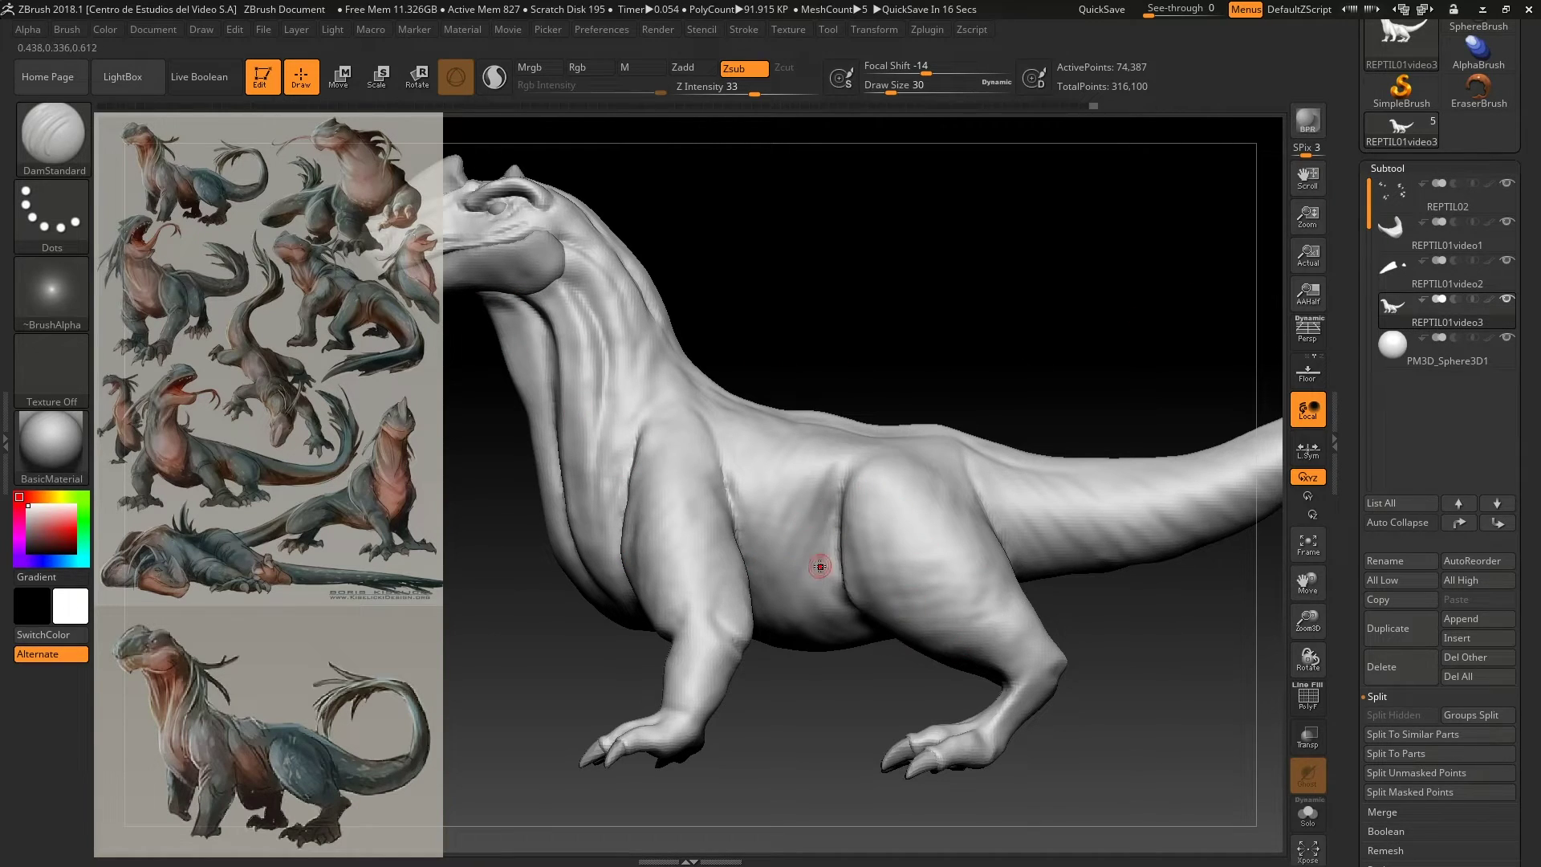
Step: Switch to ClayBuildup at Z Intensity 2 and lightly build up the hind thigh
{"action": "key", "text": "b"}
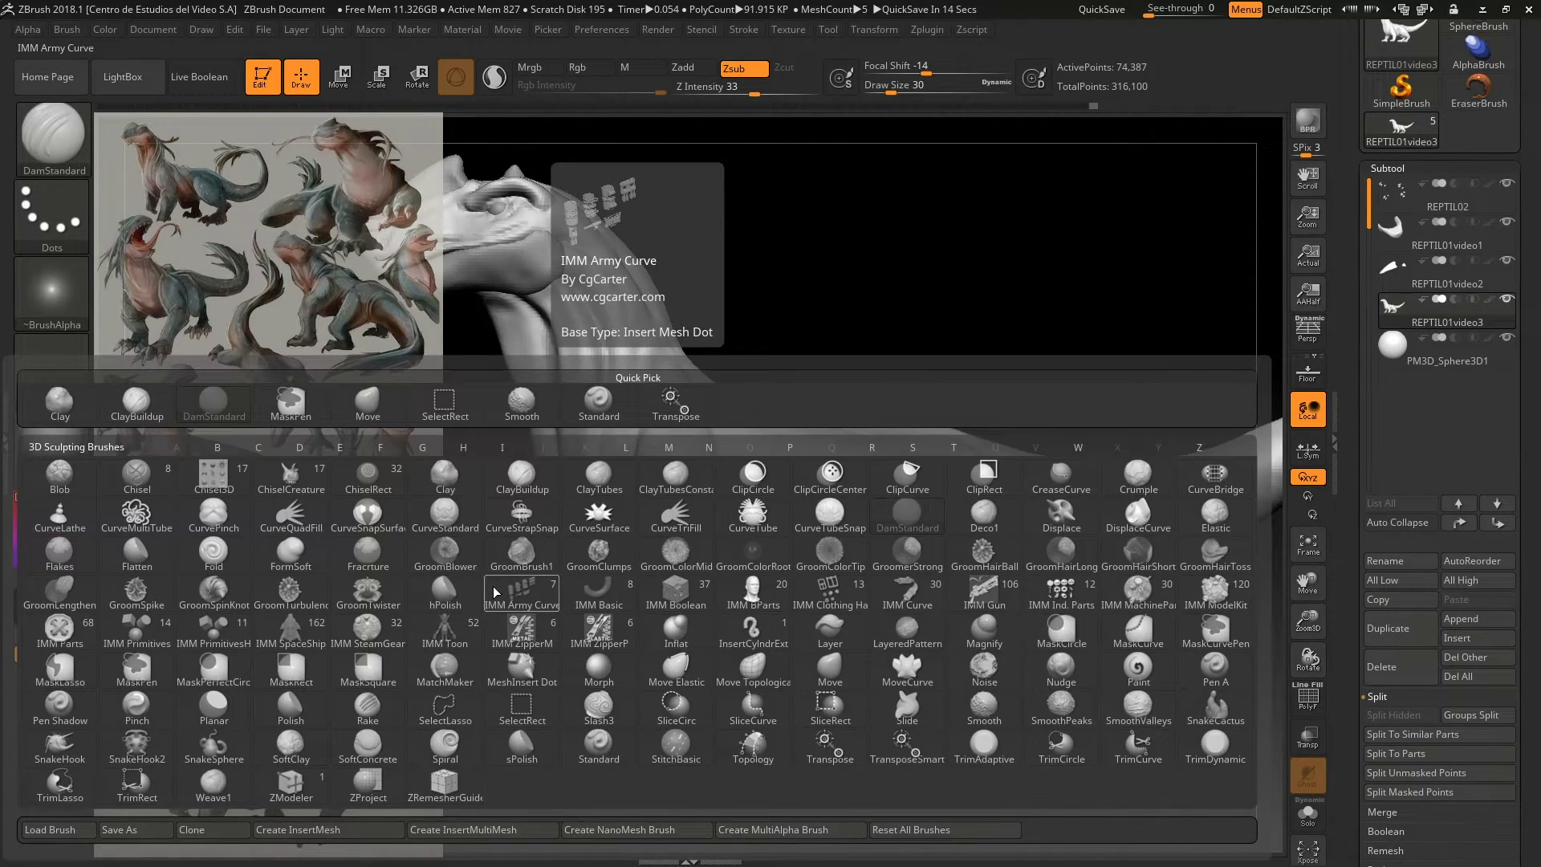
{"action": "key", "text": "c"}
{"action": "key", "text": "b"}
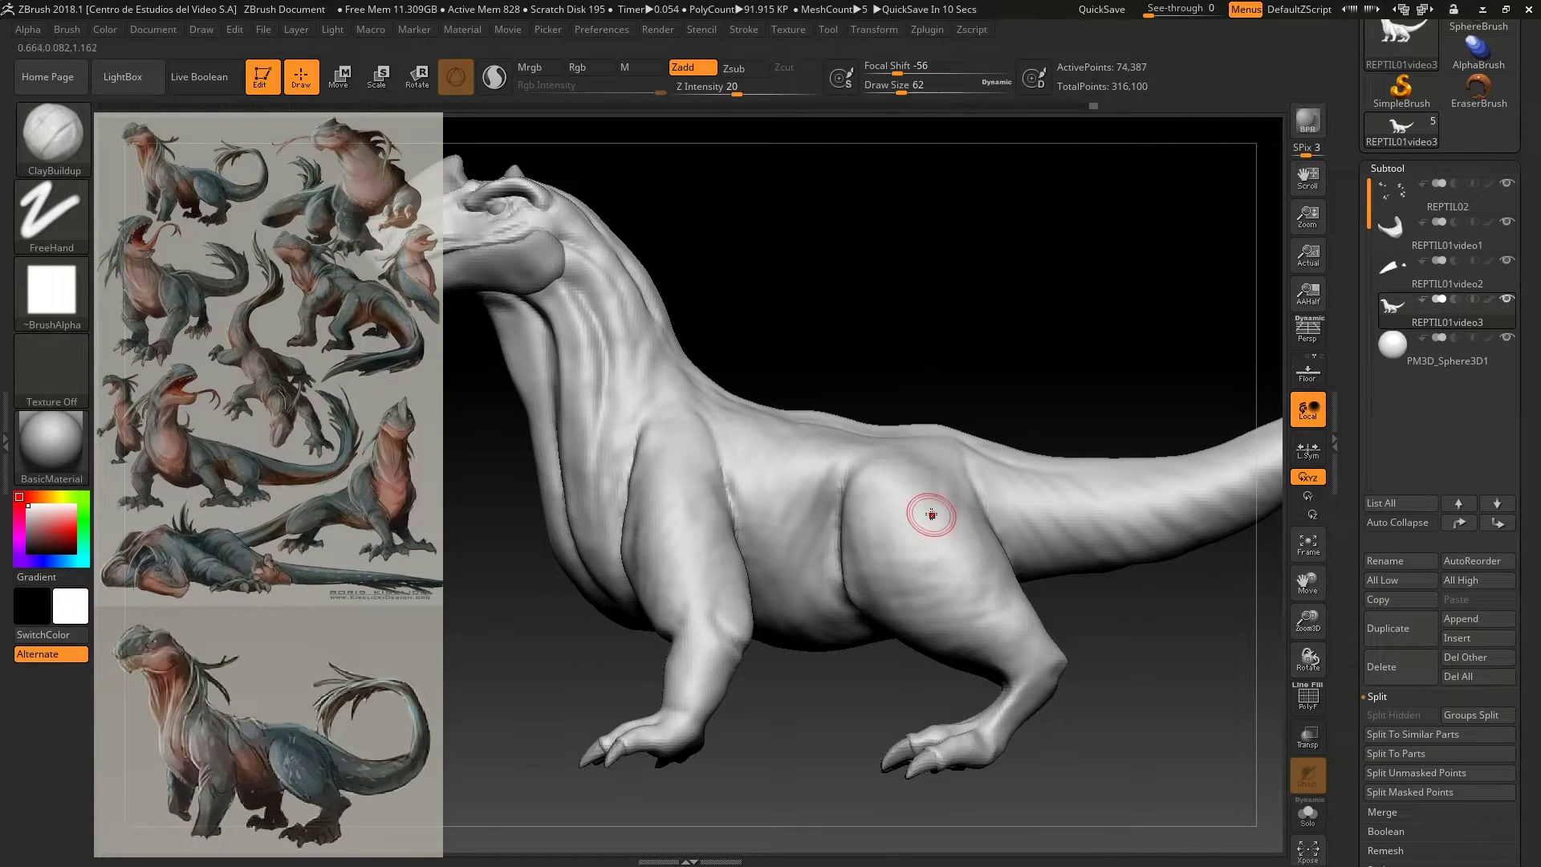
{"action": "left_click_drag", "start_coordinate": [933, 518], "coordinate": [883, 618]}
{"action": "key", "text": "ctrl+z"}
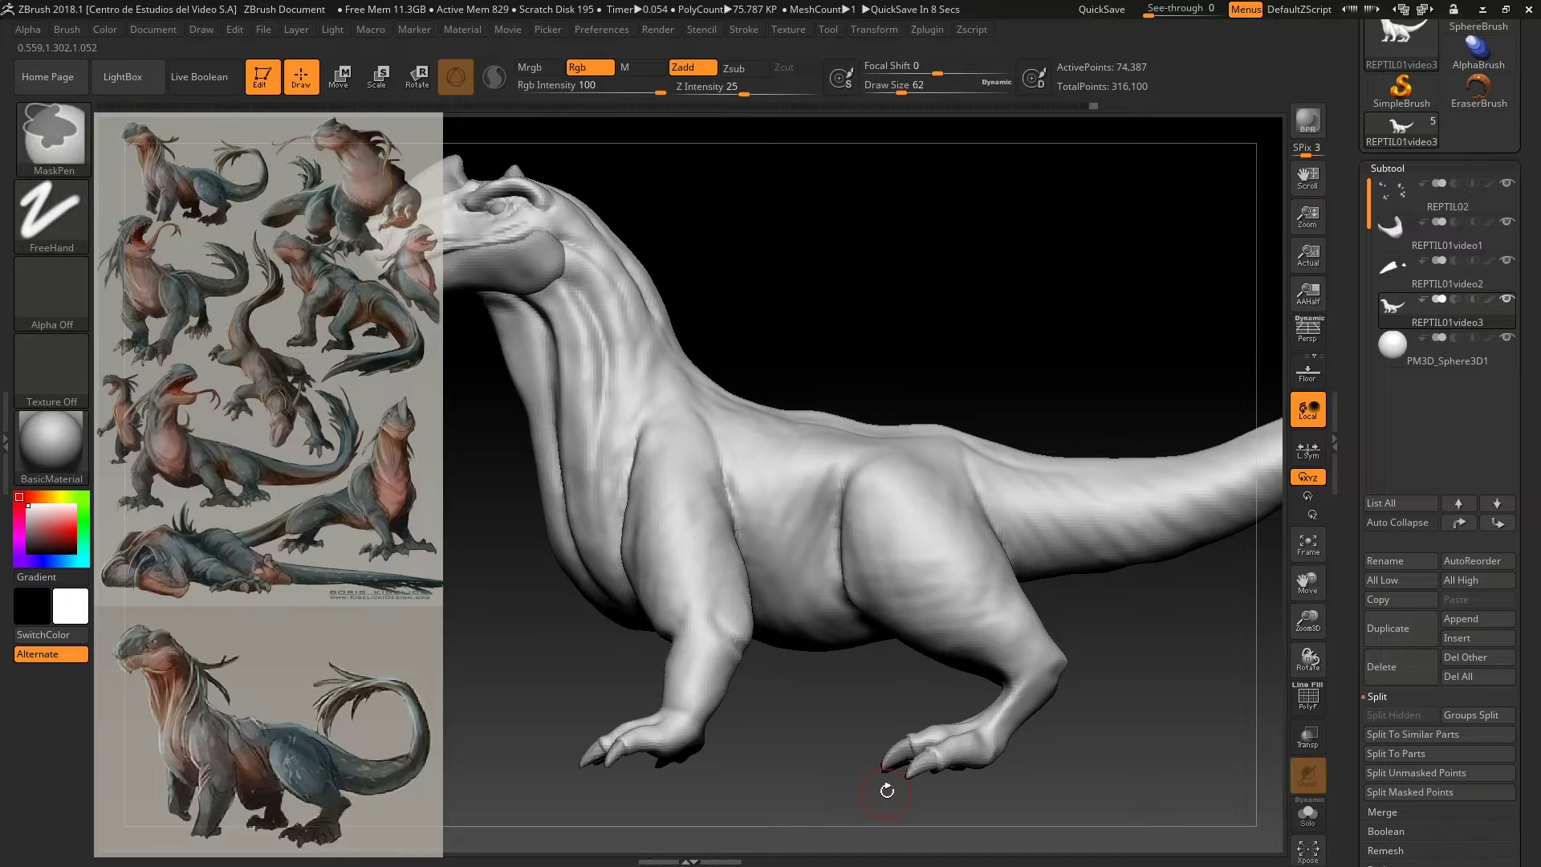
{"action": "left_click_drag", "start_coordinate": [734, 89], "coordinate": [684, 89]}
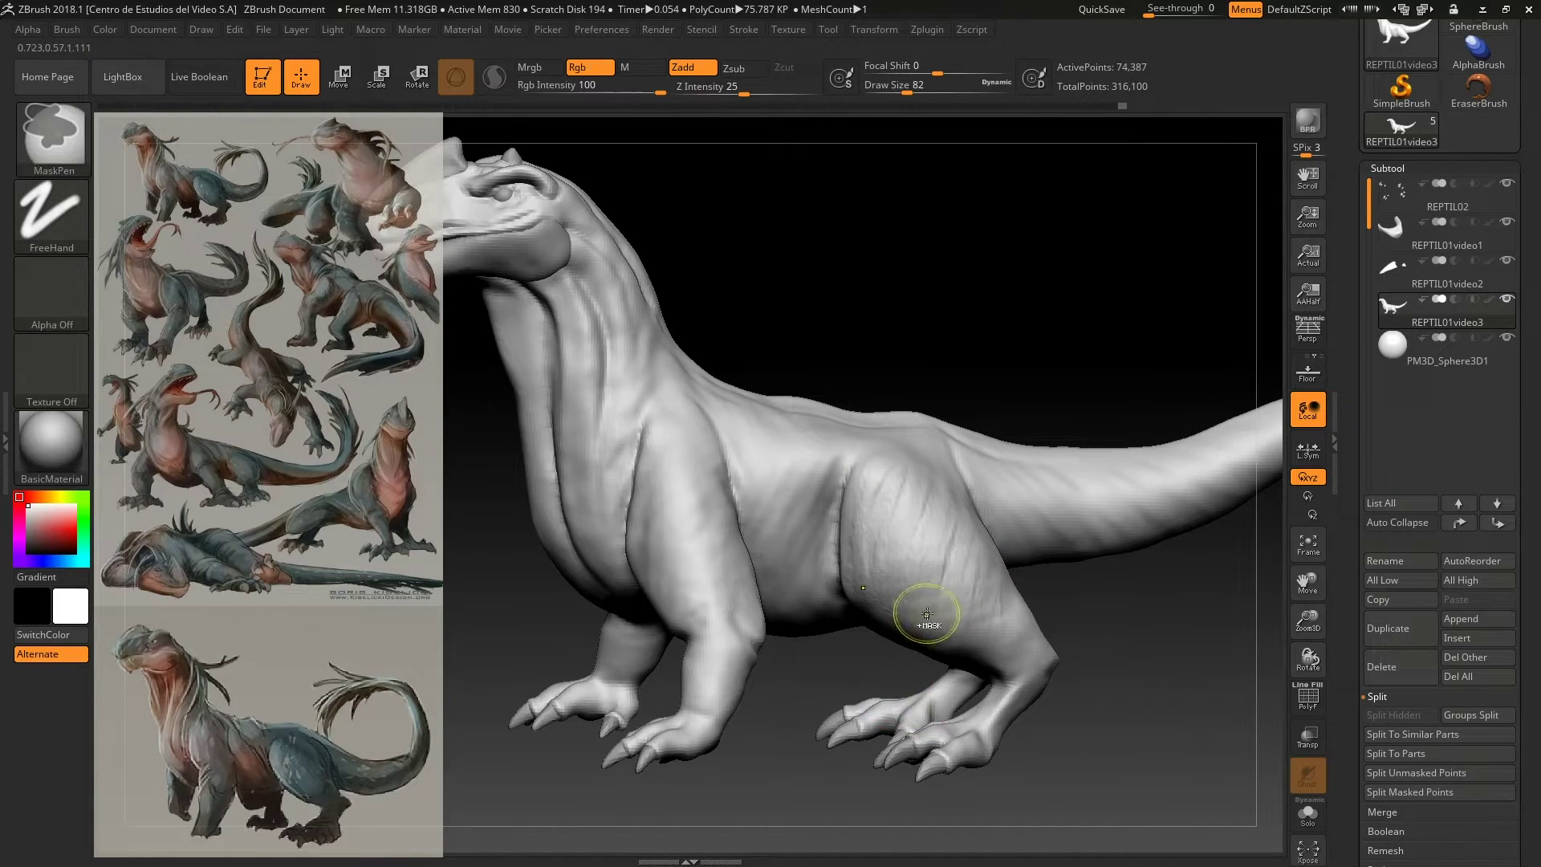
{"action": "left_click_drag", "start_coordinate": [931, 606], "coordinate": [940, 578]}
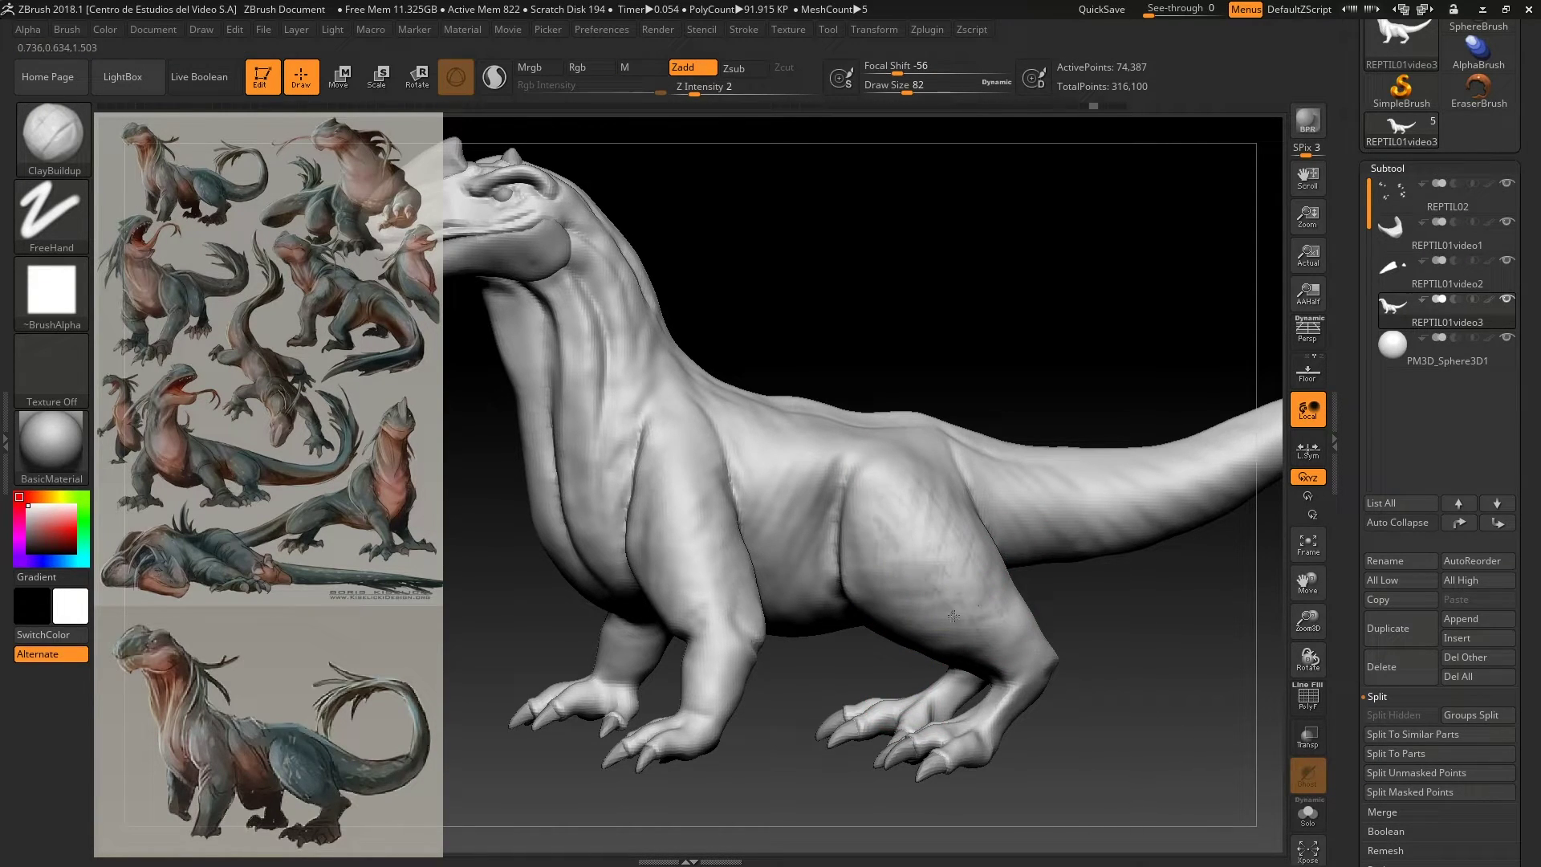
Step: Add light clay strokes along the shoulder crease down toward the belly
{"action": "right_click_drag", "start_coordinate": [852, 612], "coordinate": [732, 630]}
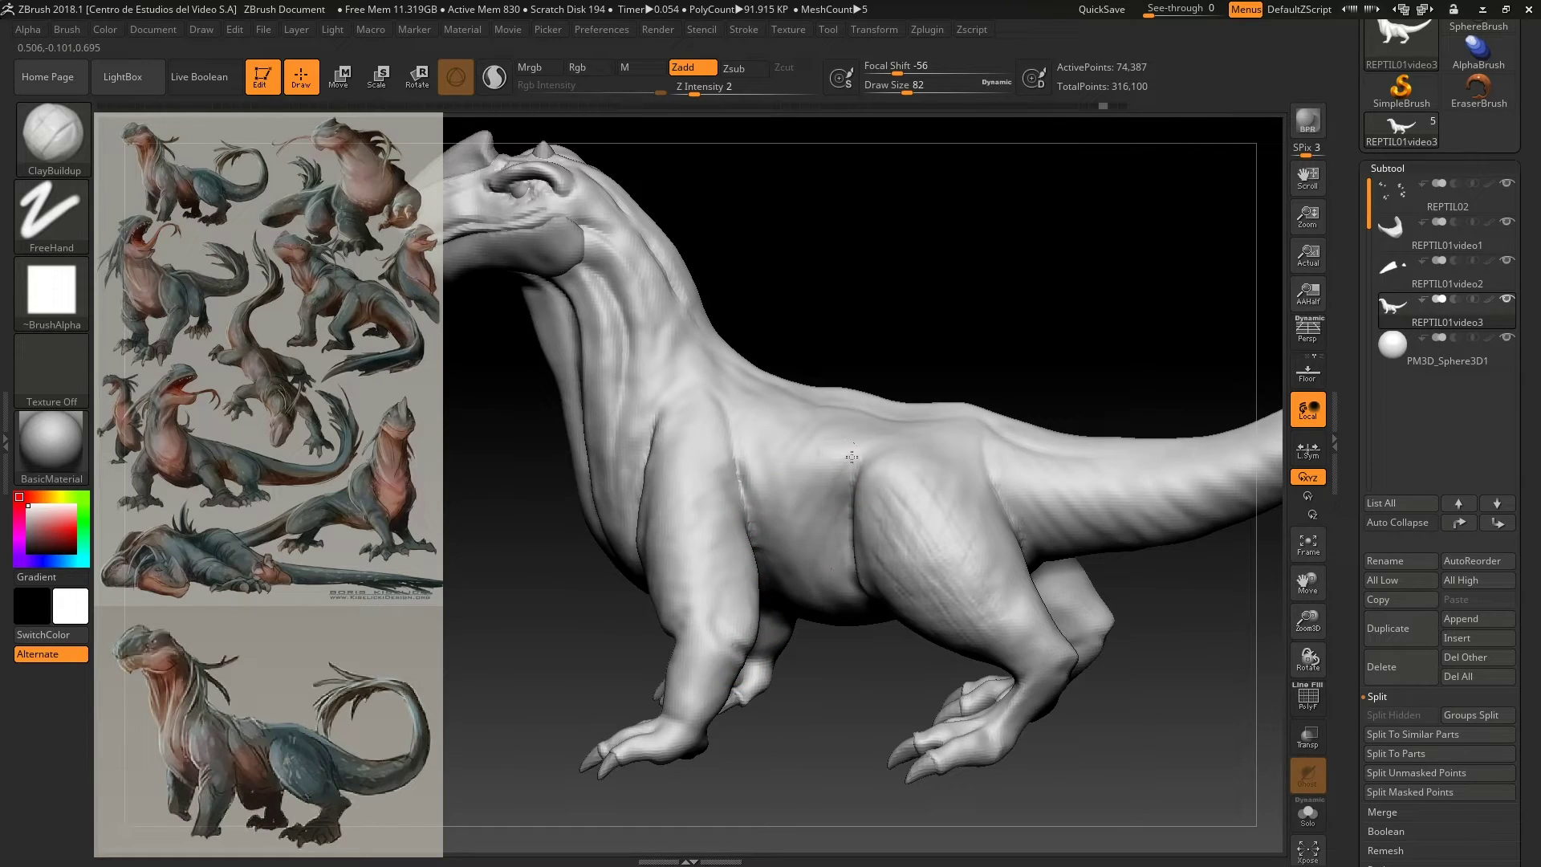
{"action": "left_click_drag", "start_coordinate": [810, 454], "coordinate": [773, 512]}
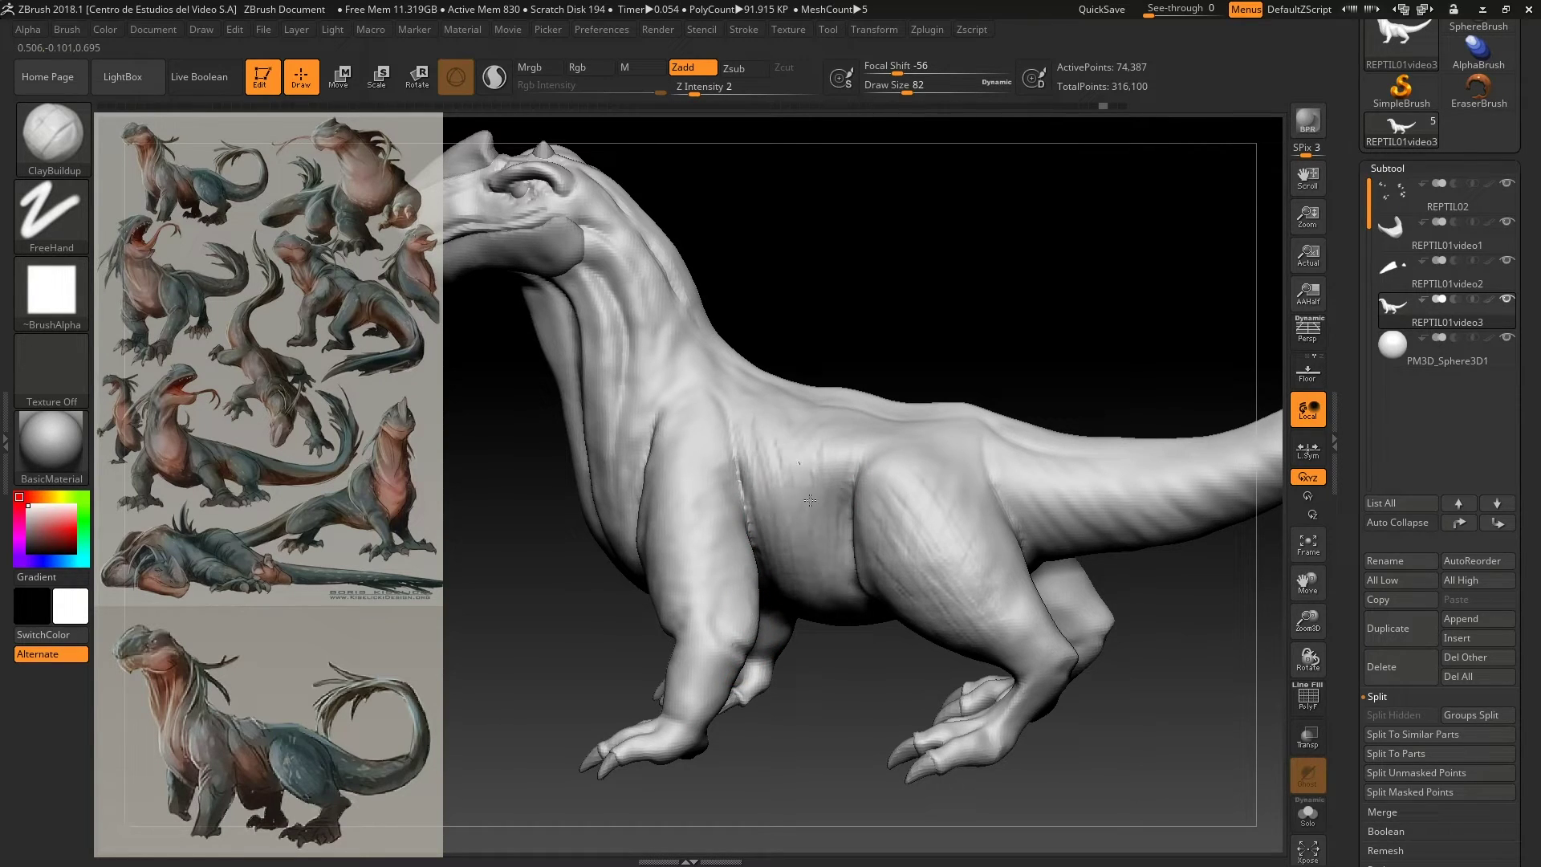
{"action": "left_click_drag", "start_coordinate": [847, 452], "coordinate": [827, 549]}
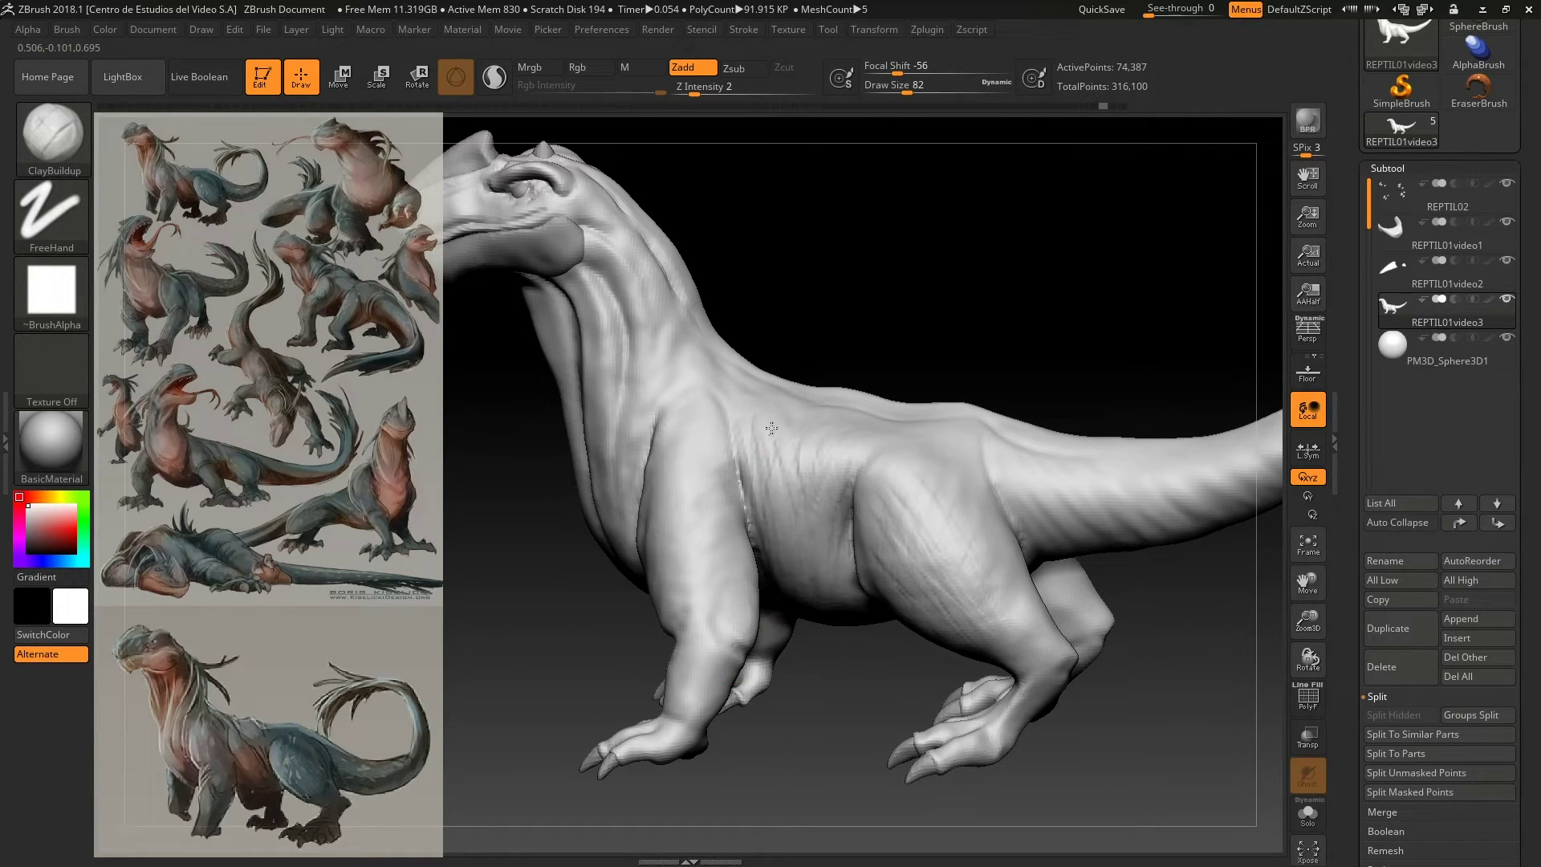
{"action": "right_click_drag", "start_coordinate": [772, 428], "coordinate": [1124, 486]}
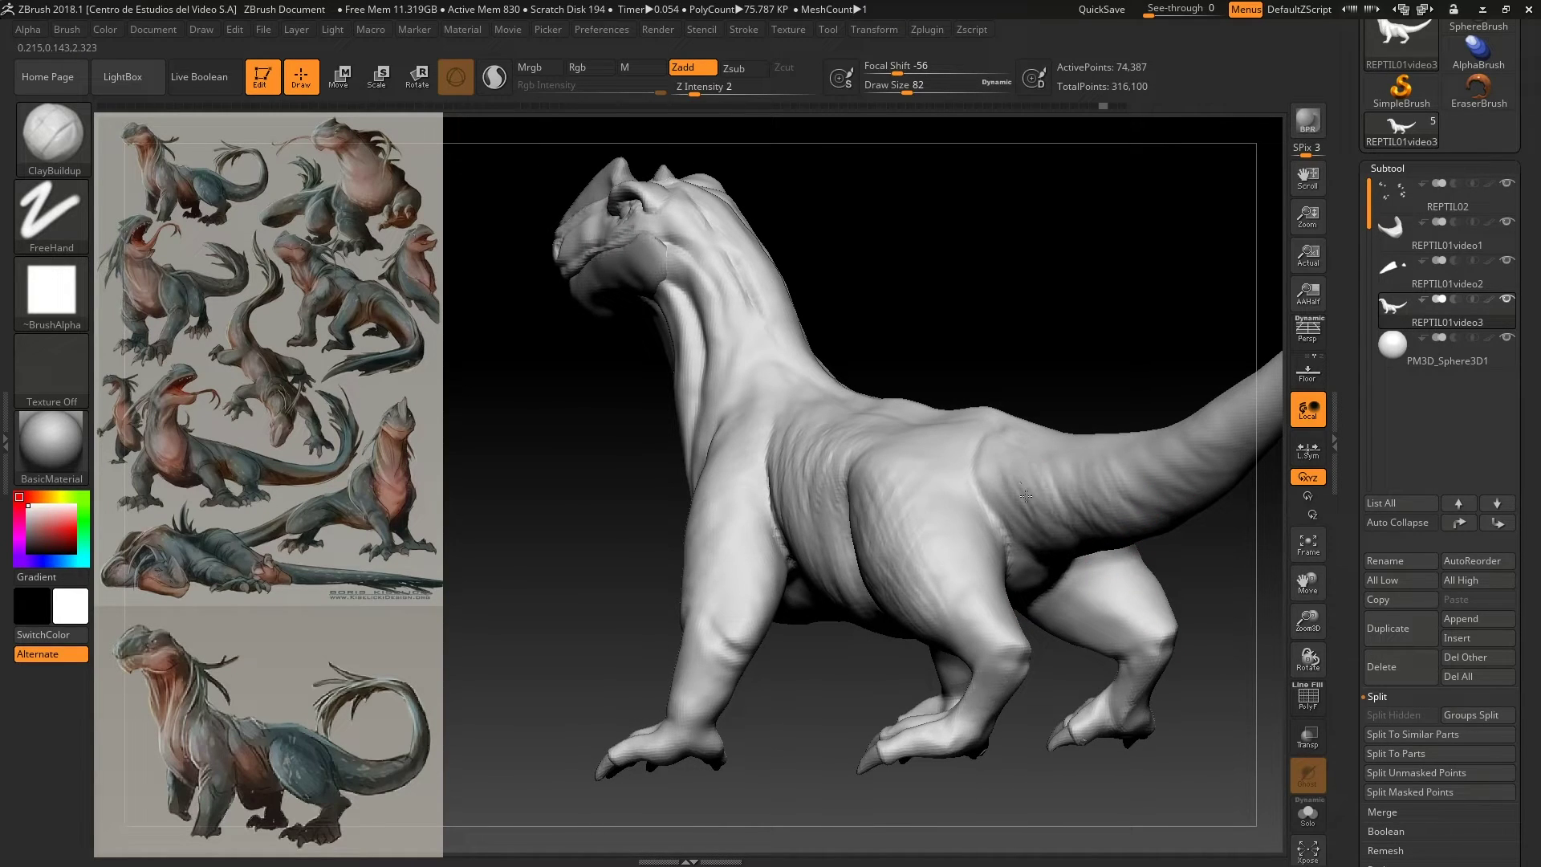
{"action": "right_click_drag", "start_coordinate": [739, 407], "coordinate": [692, 474]}
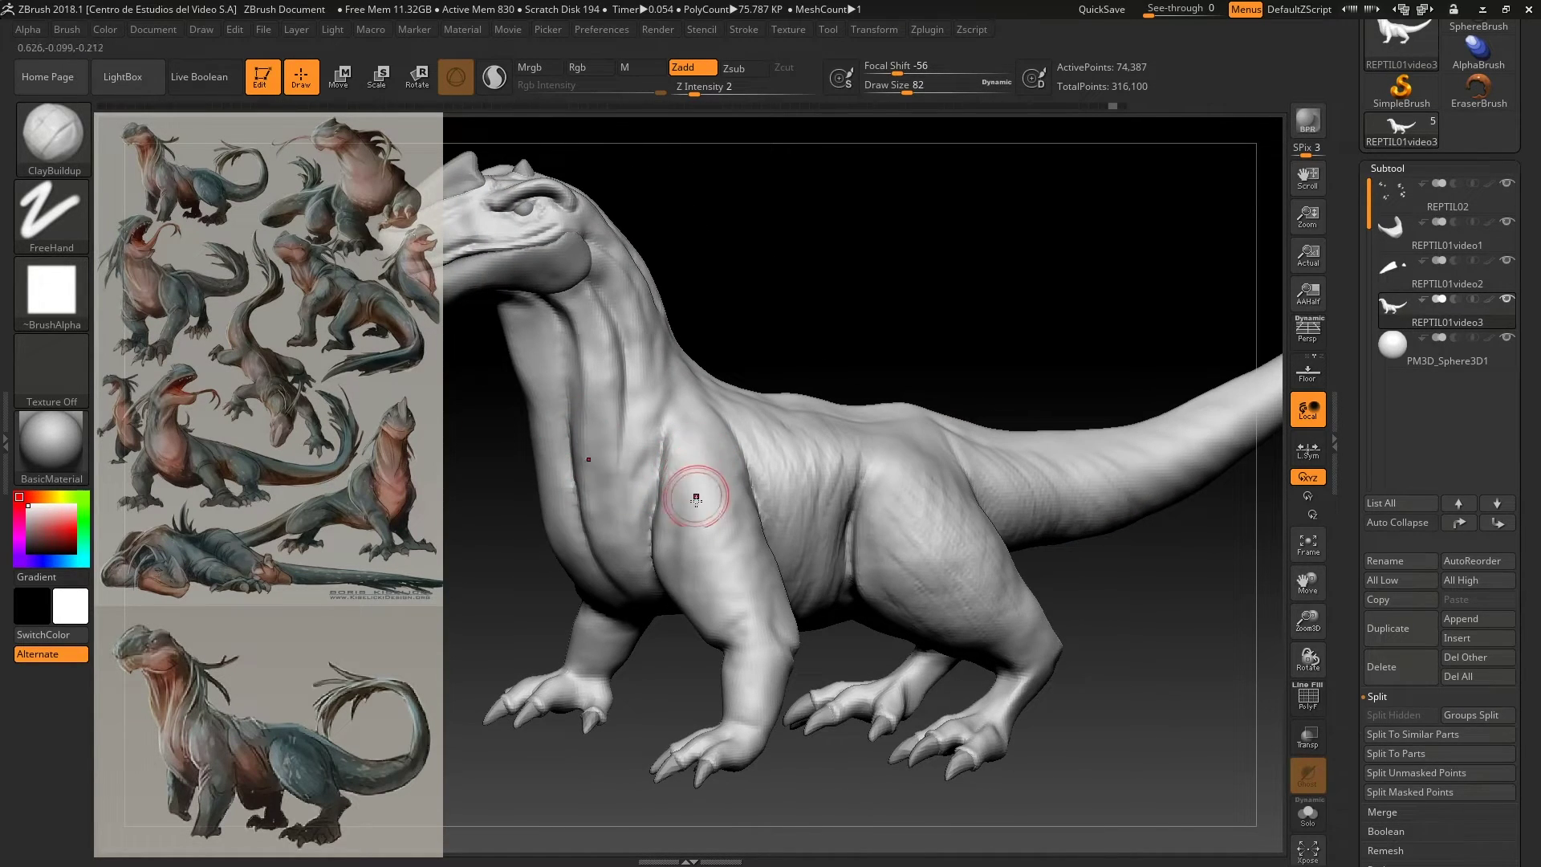
{"action": "left_click_drag", "start_coordinate": [619, 774], "coordinate": [617, 699]}
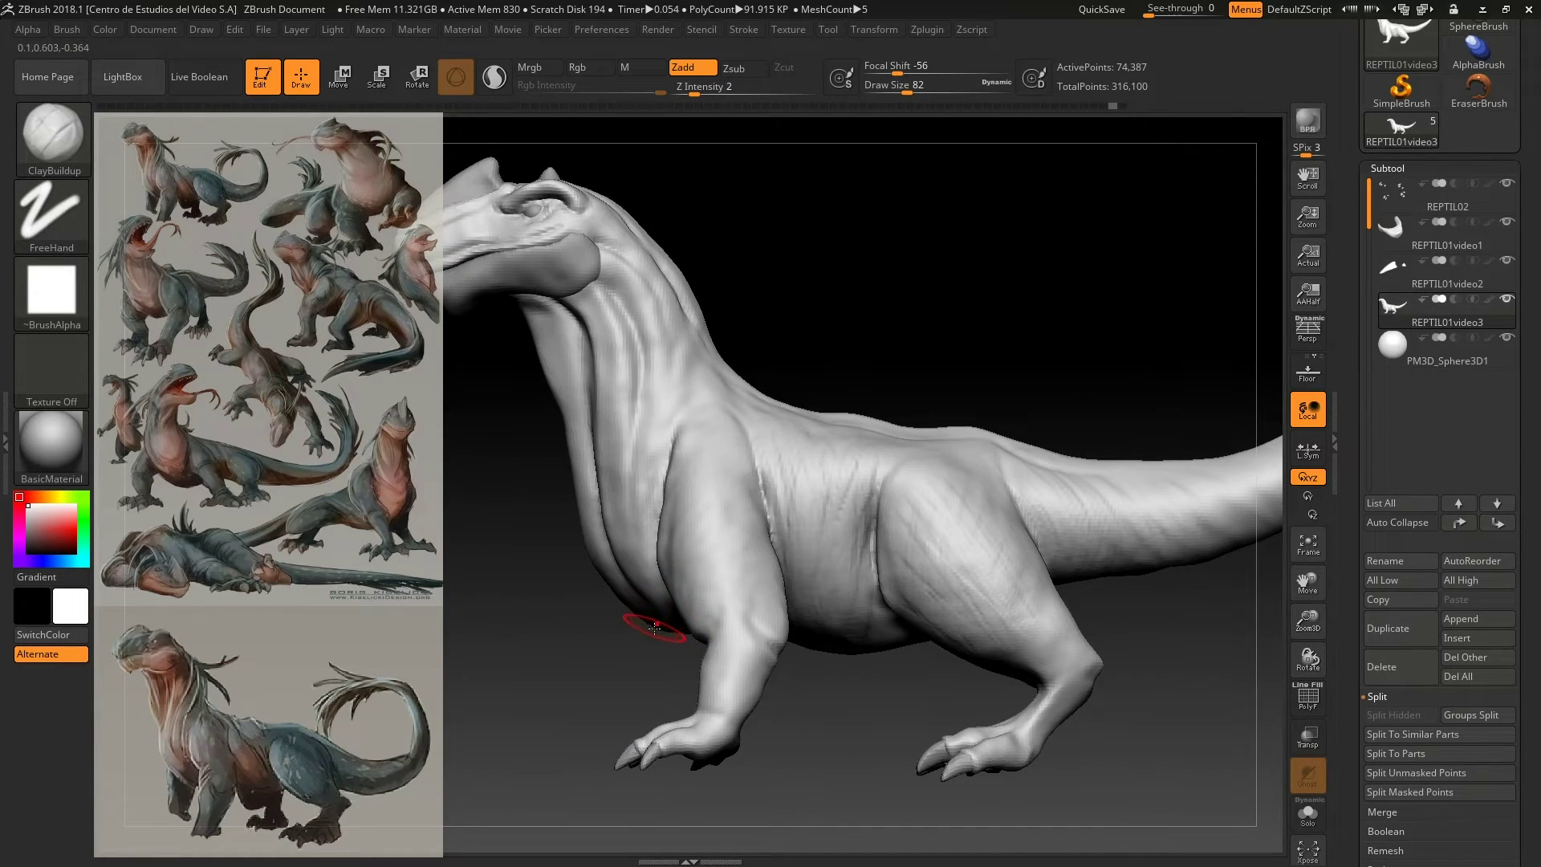
Step: Switch to the Move brush at draw size 154 and intensity 51
{"action": "key", "text": "b"}
{"action": "key", "text": "m"}
{"action": "key", "text": "v"}
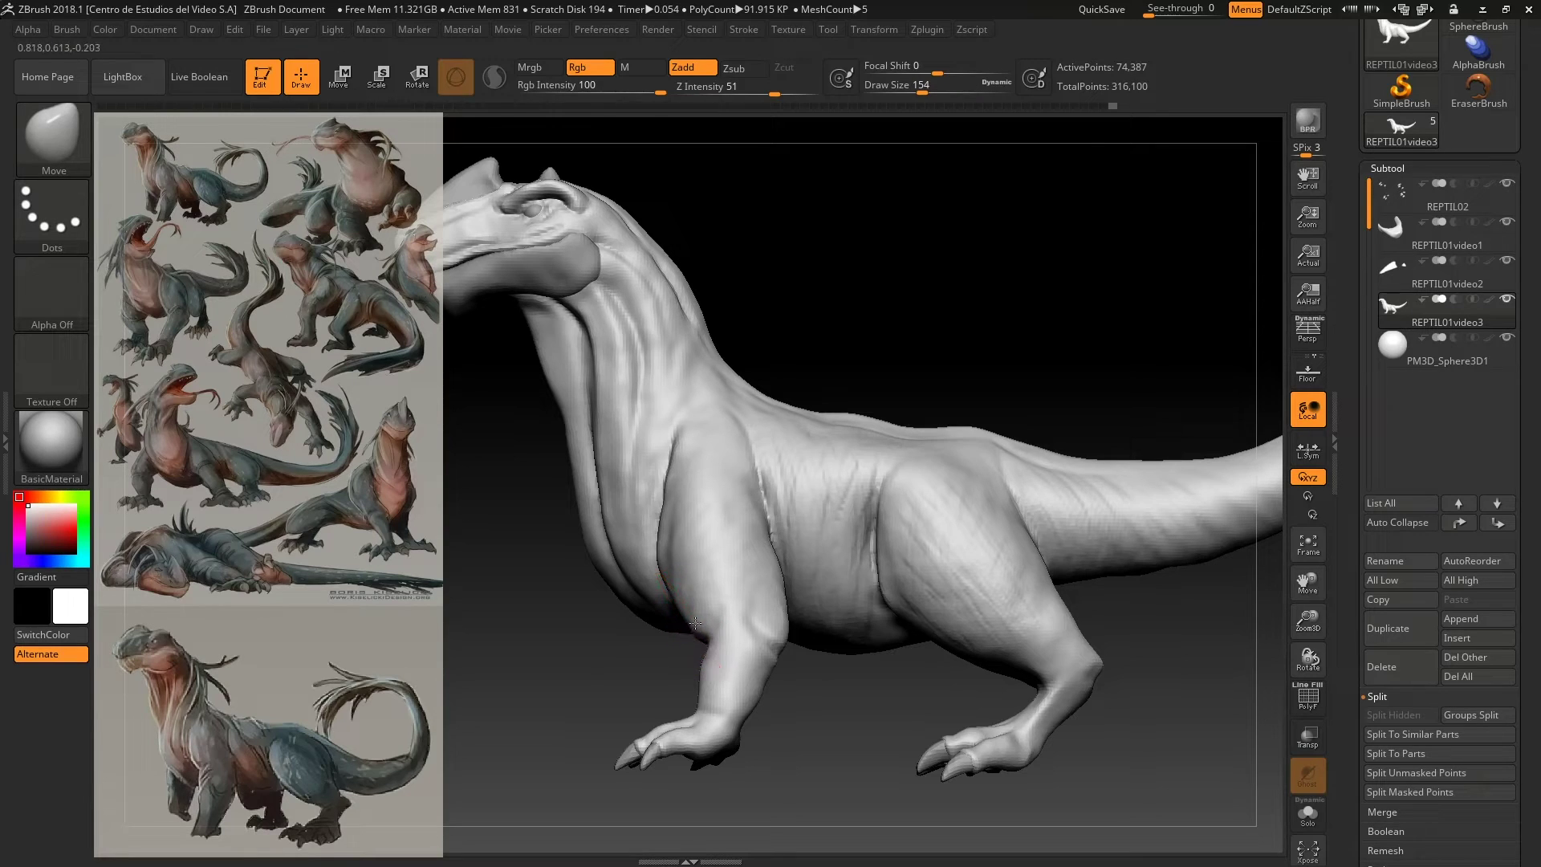
Step: Push the chest into shape with Move, then carve a smaller DamStandard crease up the front leg
{"action": "mouse_move", "coordinate": [702, 619]}
{"action": "left_mouse_down"}
{"action": "mouse_move", "coordinate": [763, 599]}
{"action": "mouse_move", "coordinate": [770, 569]}
{"action": "left_mouse_up"}
{"action": "mouse_move", "coordinate": [798, 688]}
{"action": "left_mouse_down"}
{"action": "mouse_move", "coordinate": [739, 585]}
{"action": "mouse_move", "coordinate": [652, 602]}
{"action": "left_mouse_up"}
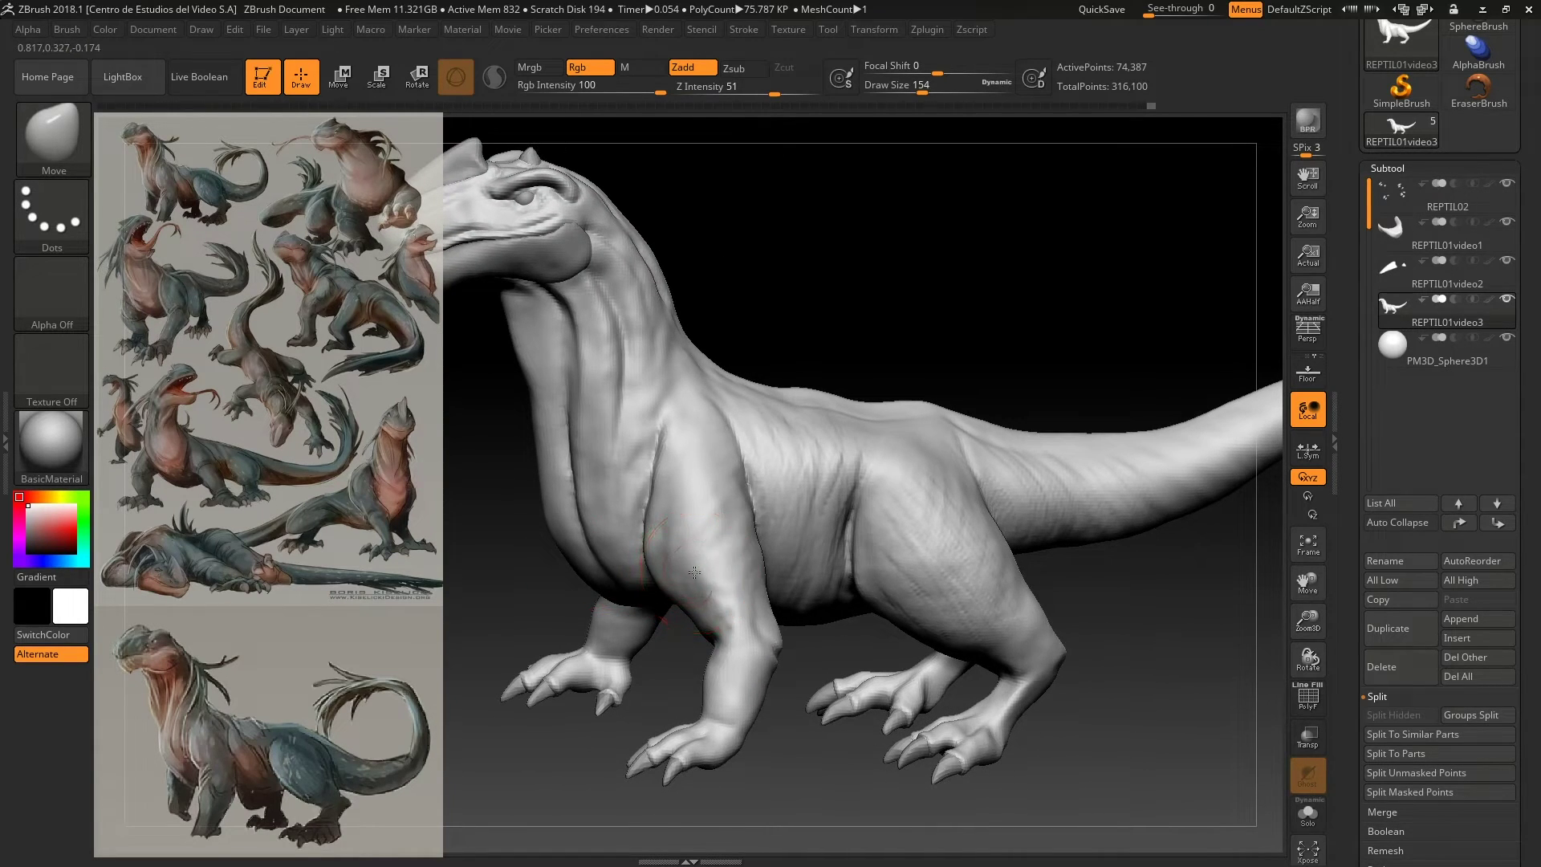
{"action": "key", "text": "b"}
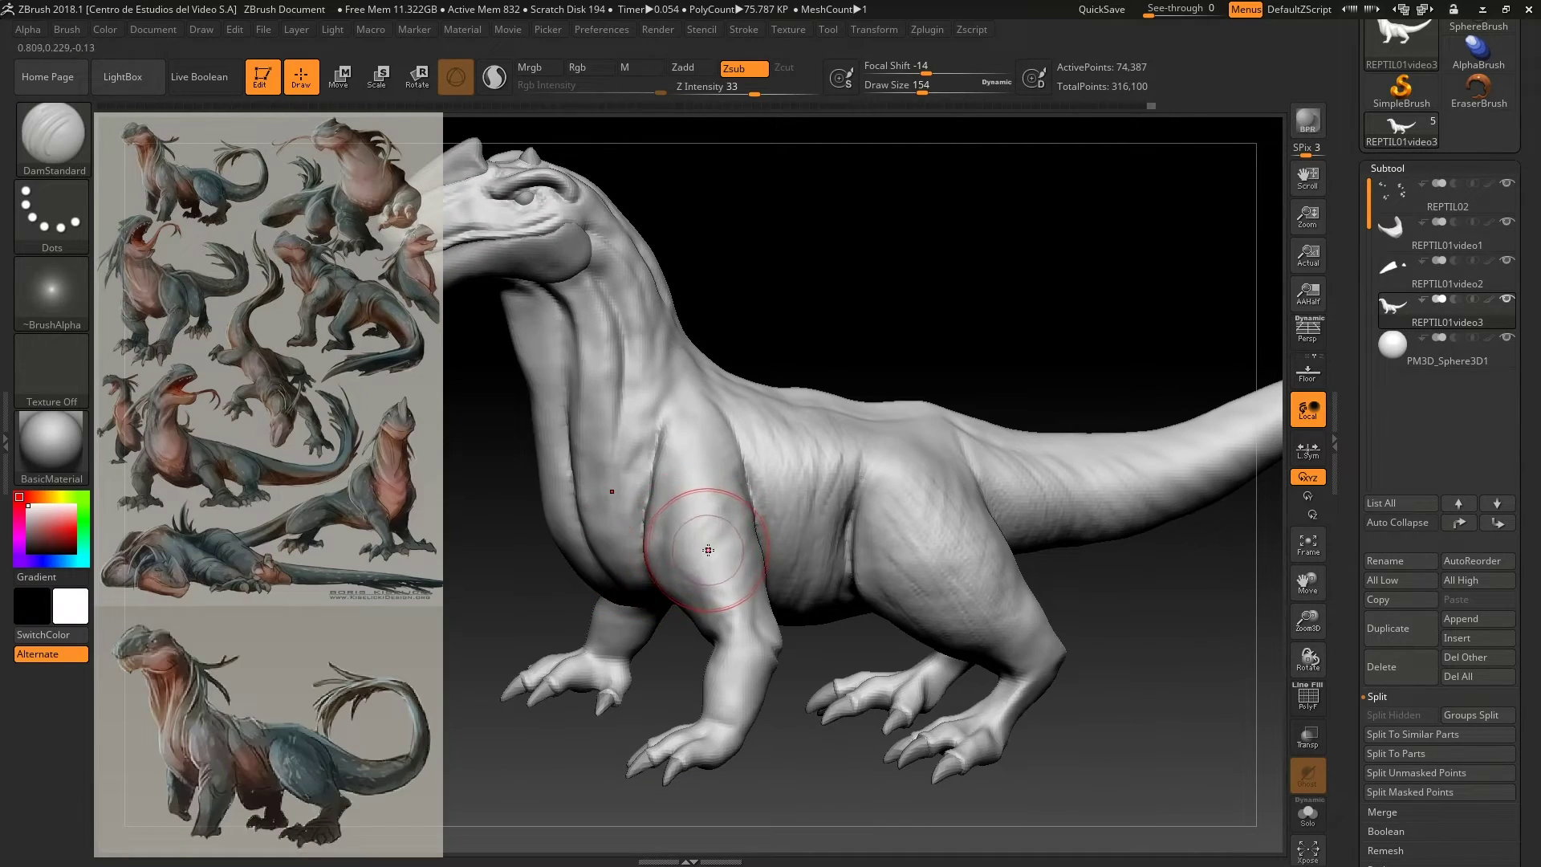
{"action": "key", "text": "bracketleft"}
{"action": "mouse_move", "coordinate": [711, 621]}
{"action": "left_mouse_down"}
{"action": "mouse_move", "coordinate": [711, 548]}
{"action": "mouse_move", "coordinate": [738, 477]}
{"action": "left_mouse_up"}
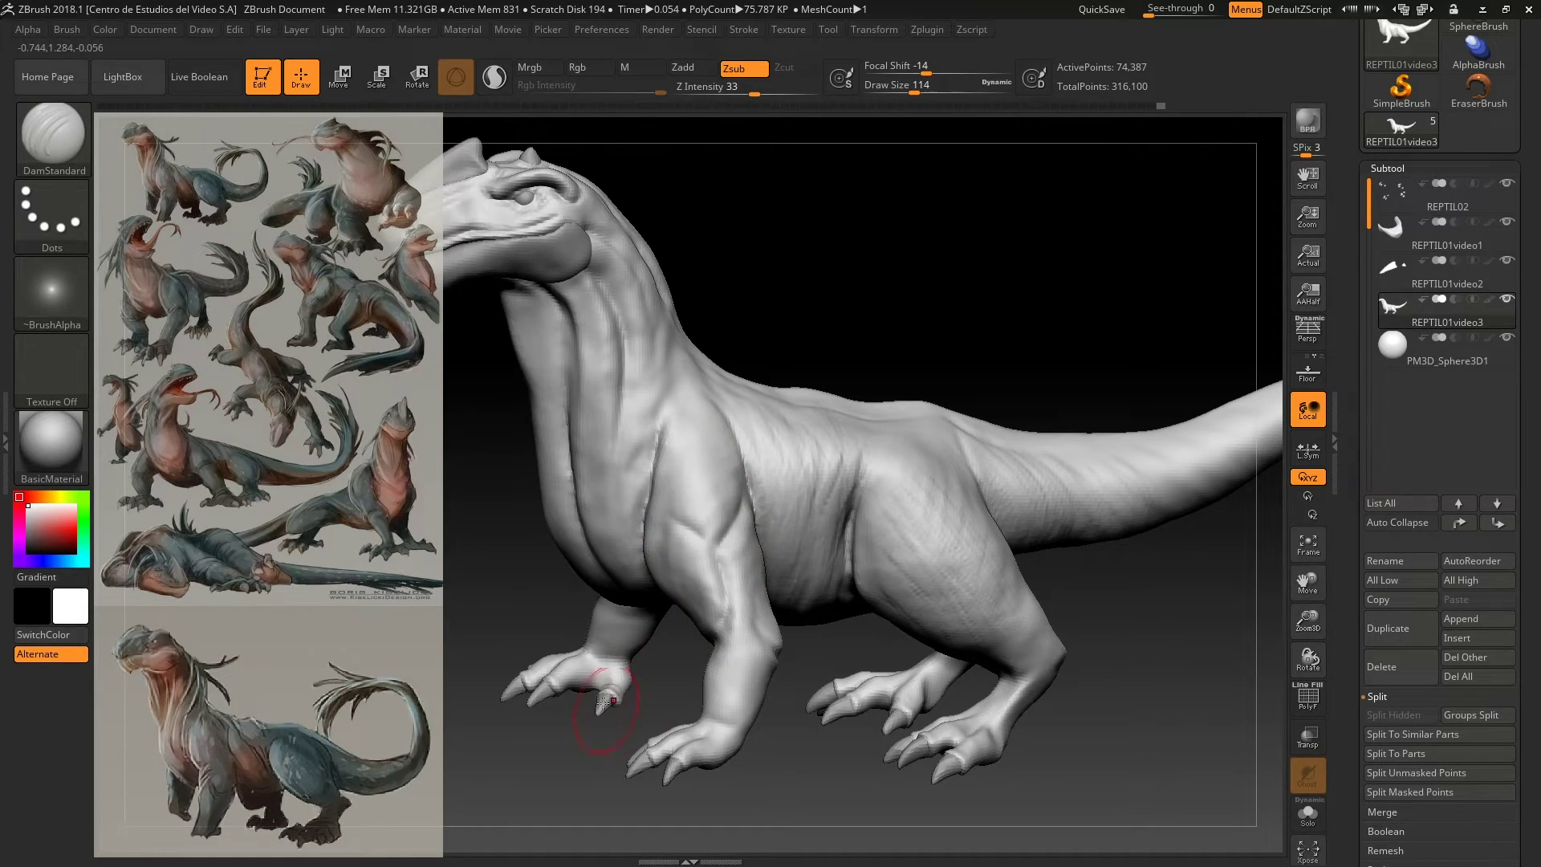
{"action": "mouse_move", "coordinate": [604, 704]}
{"action": "left_mouse_down"}
{"action": "mouse_move", "coordinate": [533, 637]}
{"action": "mouse_move", "coordinate": [612, 585]}
{"action": "left_mouse_up"}
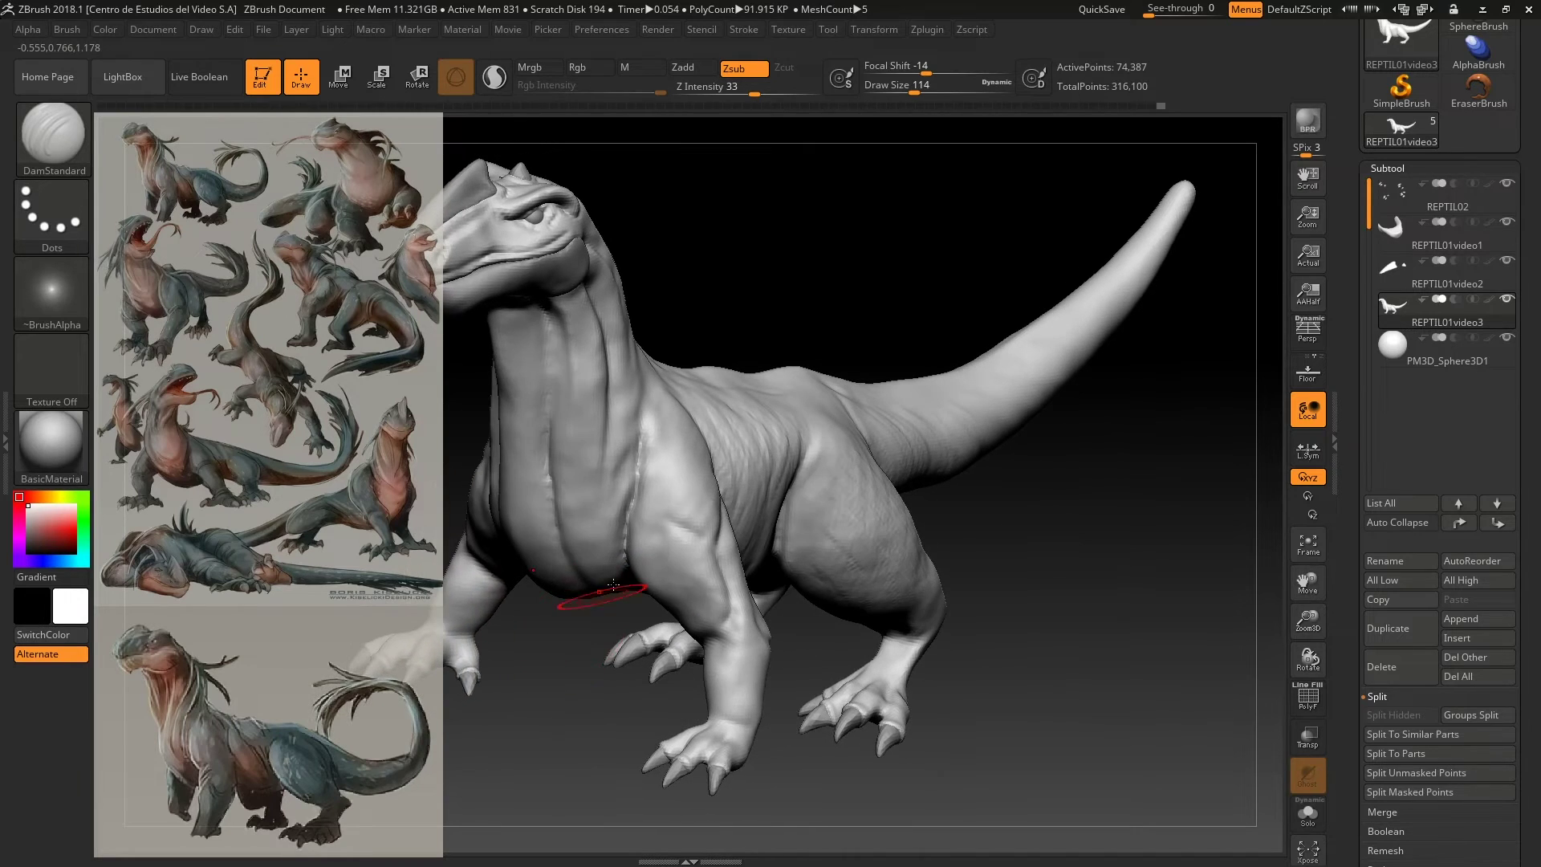
{"action": "left_click_drag", "start_coordinate": [842, 658], "coordinate": [700, 614]}
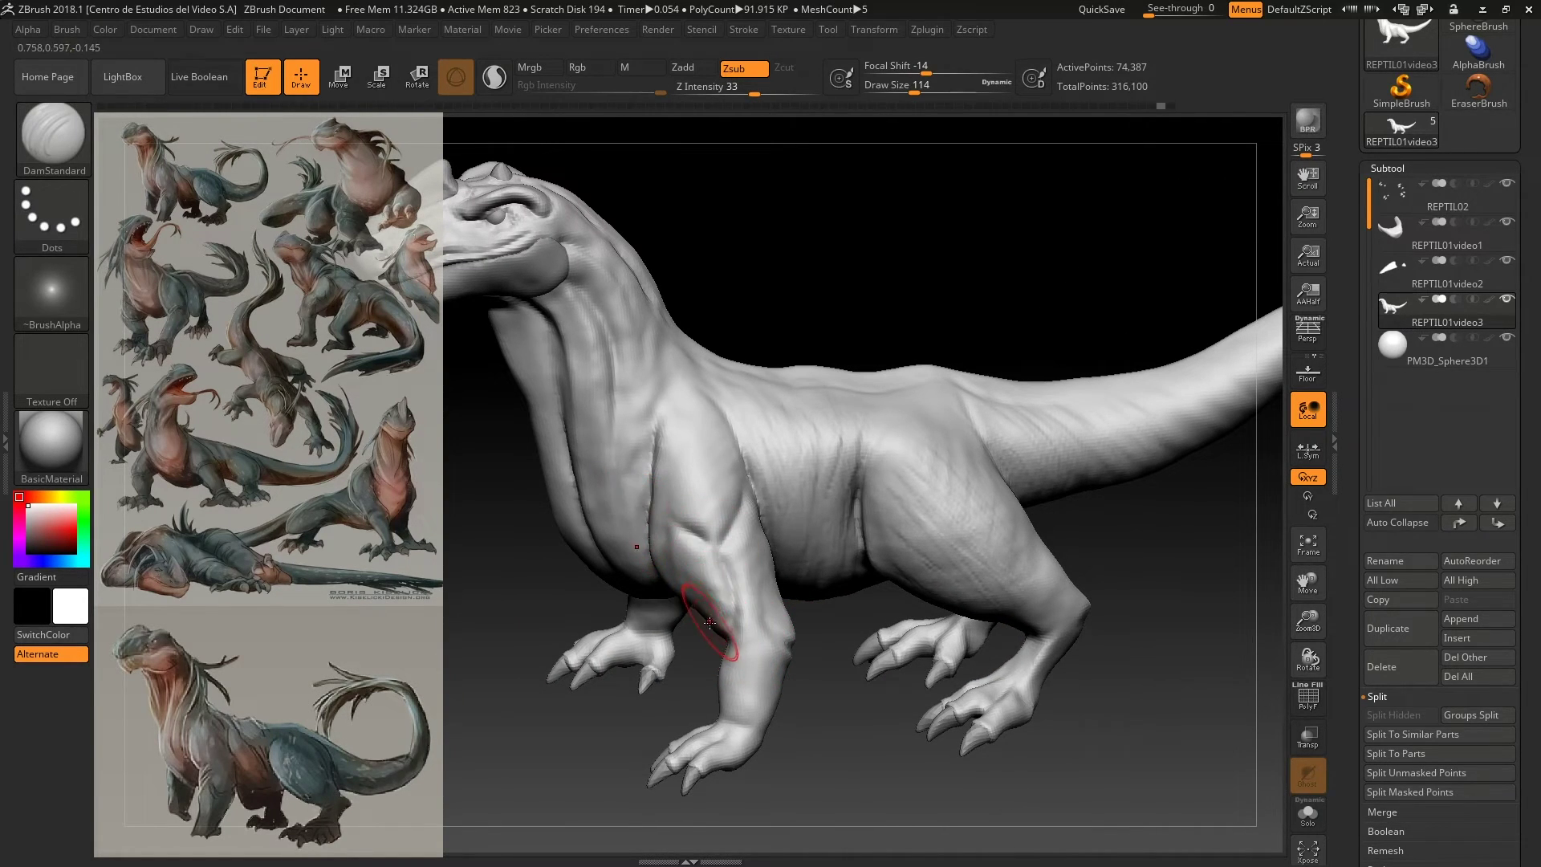
Step: With ClayBuildup at draw size 86, build muscle volume on the shoulder and front leg
{"action": "key", "text": "b"}
{"action": "key", "text": "c"}
{"action": "key", "text": "b"}
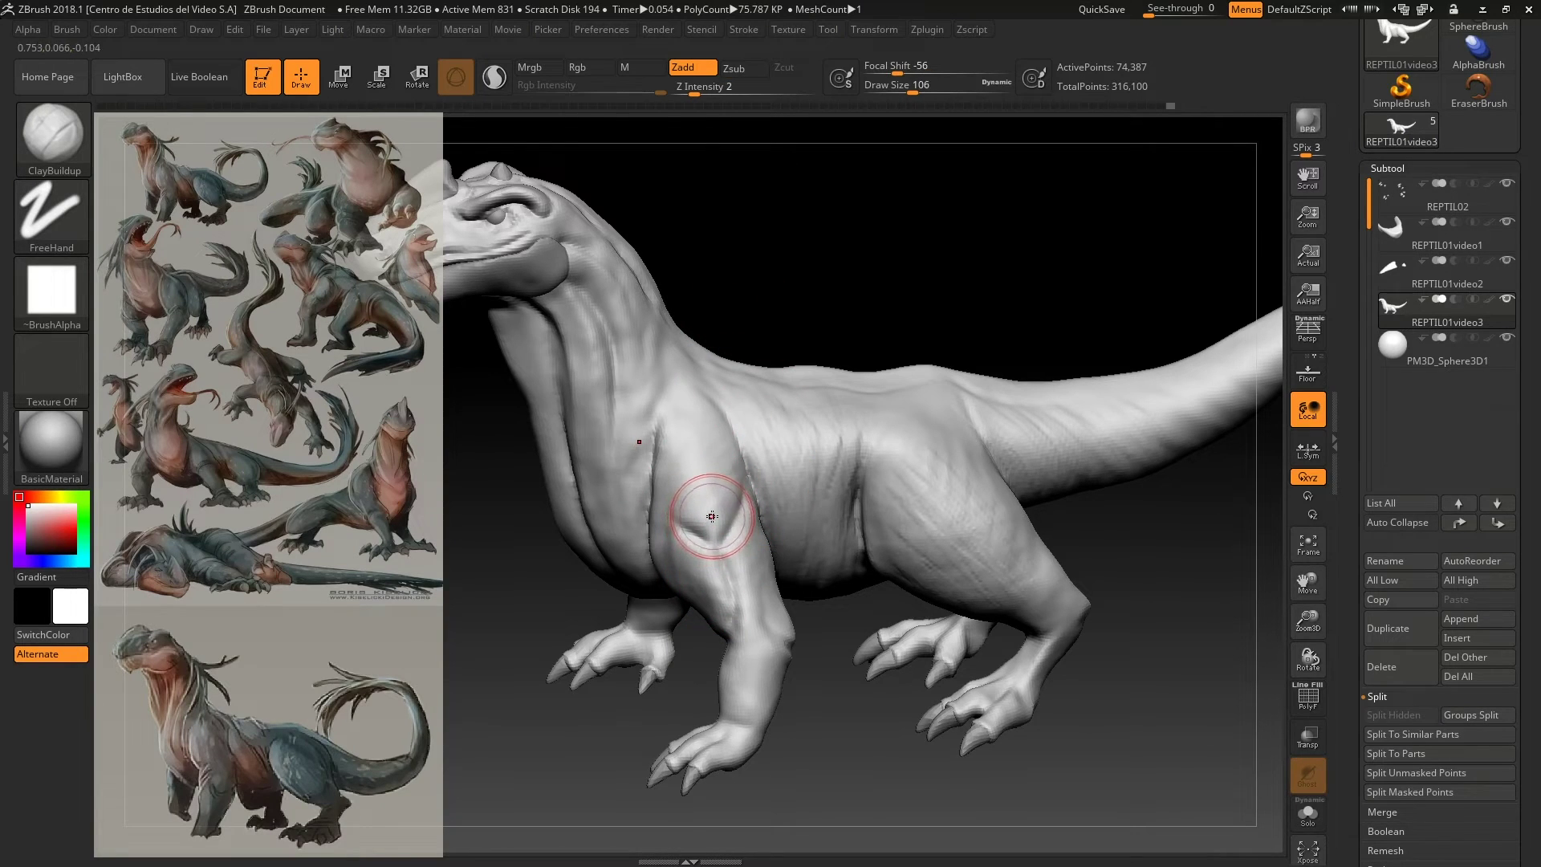
{"action": "left_click_drag", "start_coordinate": [712, 517], "coordinate": [706, 513]}
{"action": "key", "text": "bracketleft"}
{"action": "left_click_drag", "start_coordinate": [706, 422], "coordinate": [726, 502]}
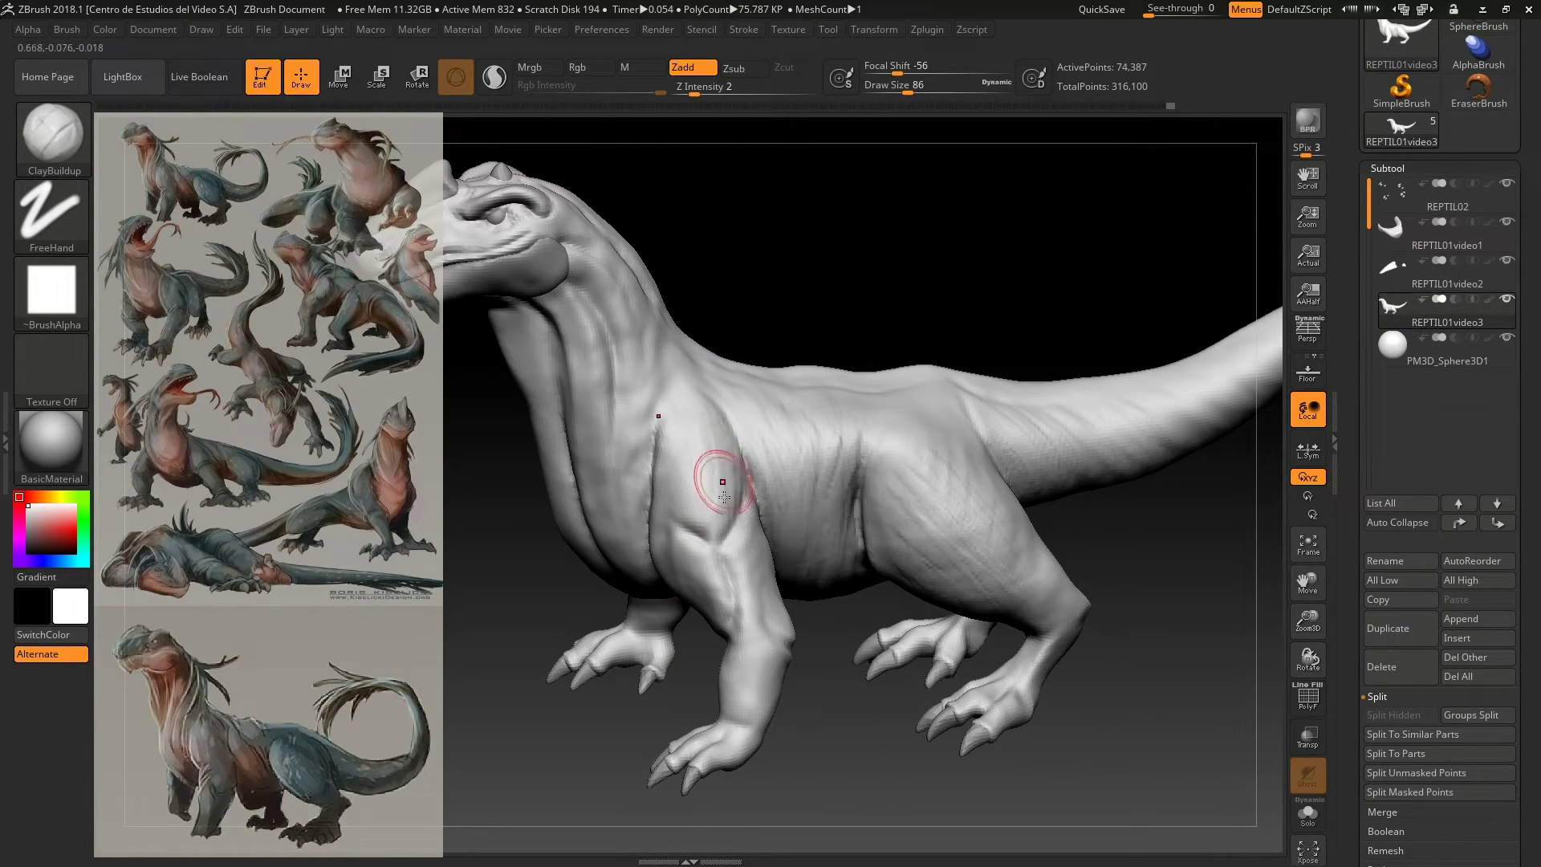
{"action": "left_click_drag", "start_coordinate": [714, 406], "coordinate": [691, 514]}
{"action": "mouse_move", "coordinate": [674, 426]}
{"action": "left_mouse_down"}
{"action": "mouse_move", "coordinate": [678, 450]}
{"action": "mouse_move", "coordinate": [674, 419]}
{"action": "left_mouse_up"}
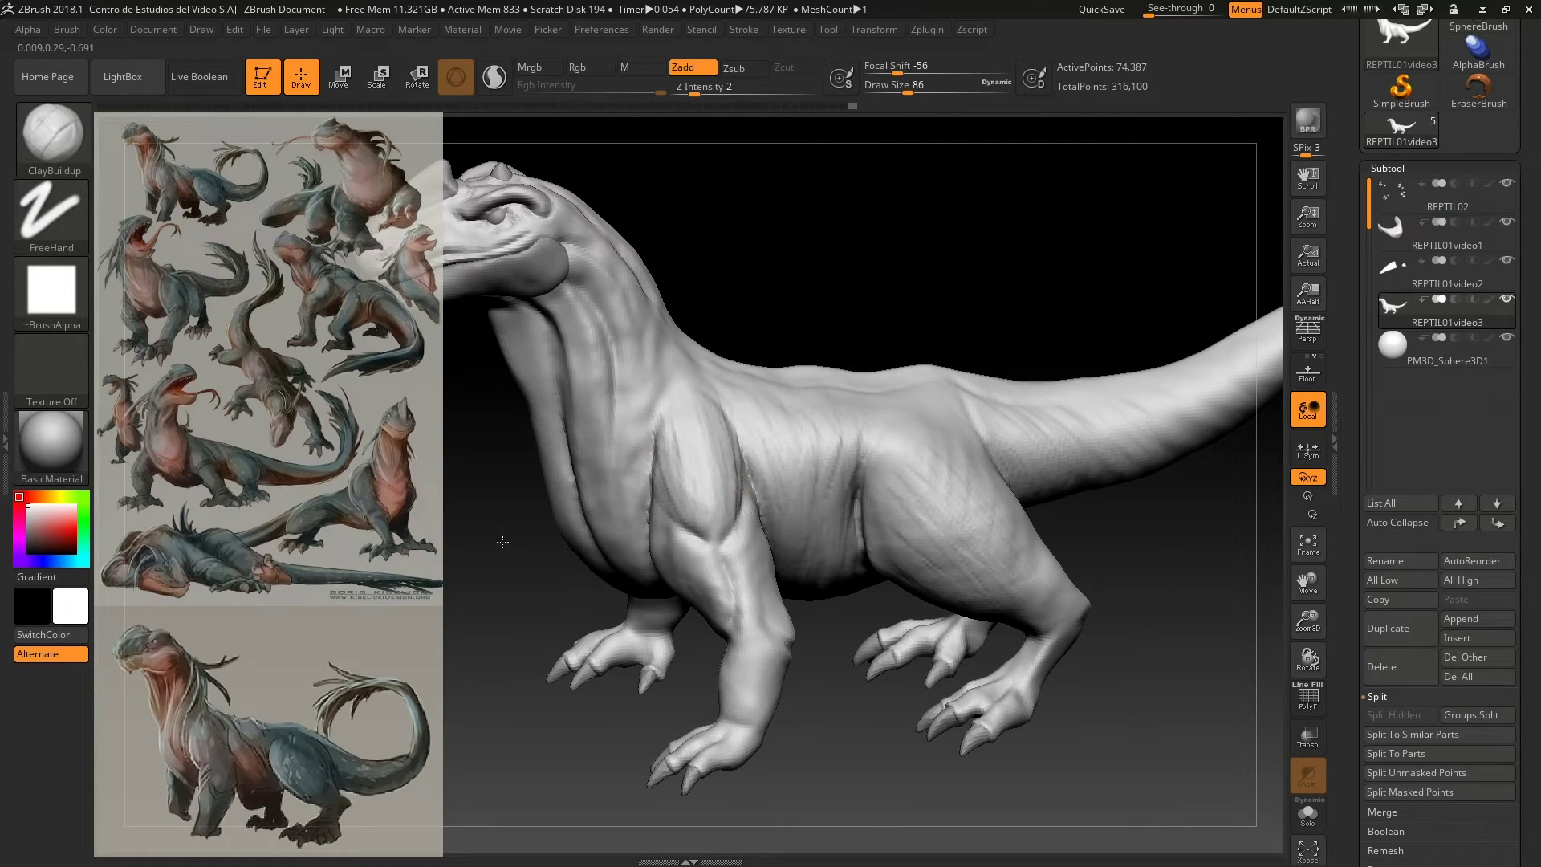
{"action": "left_click_drag", "start_coordinate": [502, 542], "coordinate": [557, 561]}
{"action": "mouse_move", "coordinate": [755, 618]}
{"action": "left_mouse_down"}
{"action": "mouse_move", "coordinate": [762, 526]}
{"action": "mouse_move", "coordinate": [723, 498]}
{"action": "mouse_move", "coordinate": [730, 562]}
{"action": "mouse_move", "coordinate": [682, 546]}
{"action": "left_mouse_up"}
{"action": "mouse_move", "coordinate": [663, 661]}
{"action": "left_mouse_down"}
{"action": "mouse_move", "coordinate": [672, 588]}
{"action": "mouse_move", "coordinate": [739, 516]}
{"action": "mouse_move", "coordinate": [750, 619]}
{"action": "mouse_move", "coordinate": [687, 557]}
{"action": "left_mouse_up"}
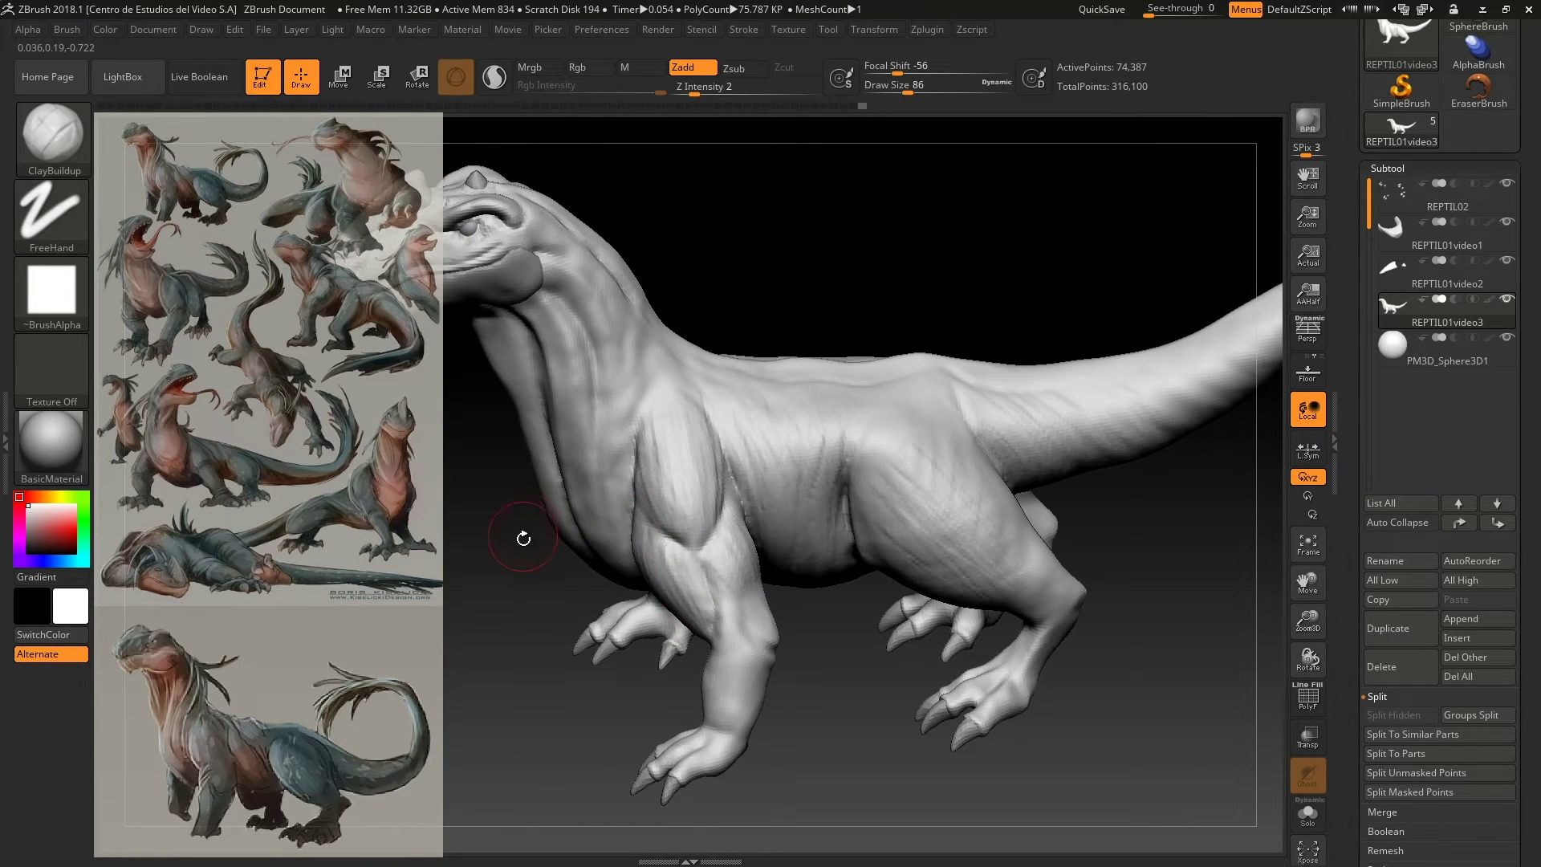
Step: From a side profile, sculpt muscle on the upper arm, forearm and hind thigh
{"action": "mouse_move", "coordinate": [523, 538]}
{"action": "left_mouse_down"}
{"action": "mouse_move", "coordinate": [706, 602]}
{"action": "mouse_move", "coordinate": [726, 658]}
{"action": "mouse_move", "coordinate": [706, 735]}
{"action": "left_mouse_up"}
{"action": "mouse_move", "coordinate": [743, 650]}
{"action": "left_mouse_down"}
{"action": "mouse_move", "coordinate": [715, 718]}
{"action": "mouse_move", "coordinate": [755, 683]}
{"action": "mouse_move", "coordinate": [754, 627]}
{"action": "left_mouse_up"}
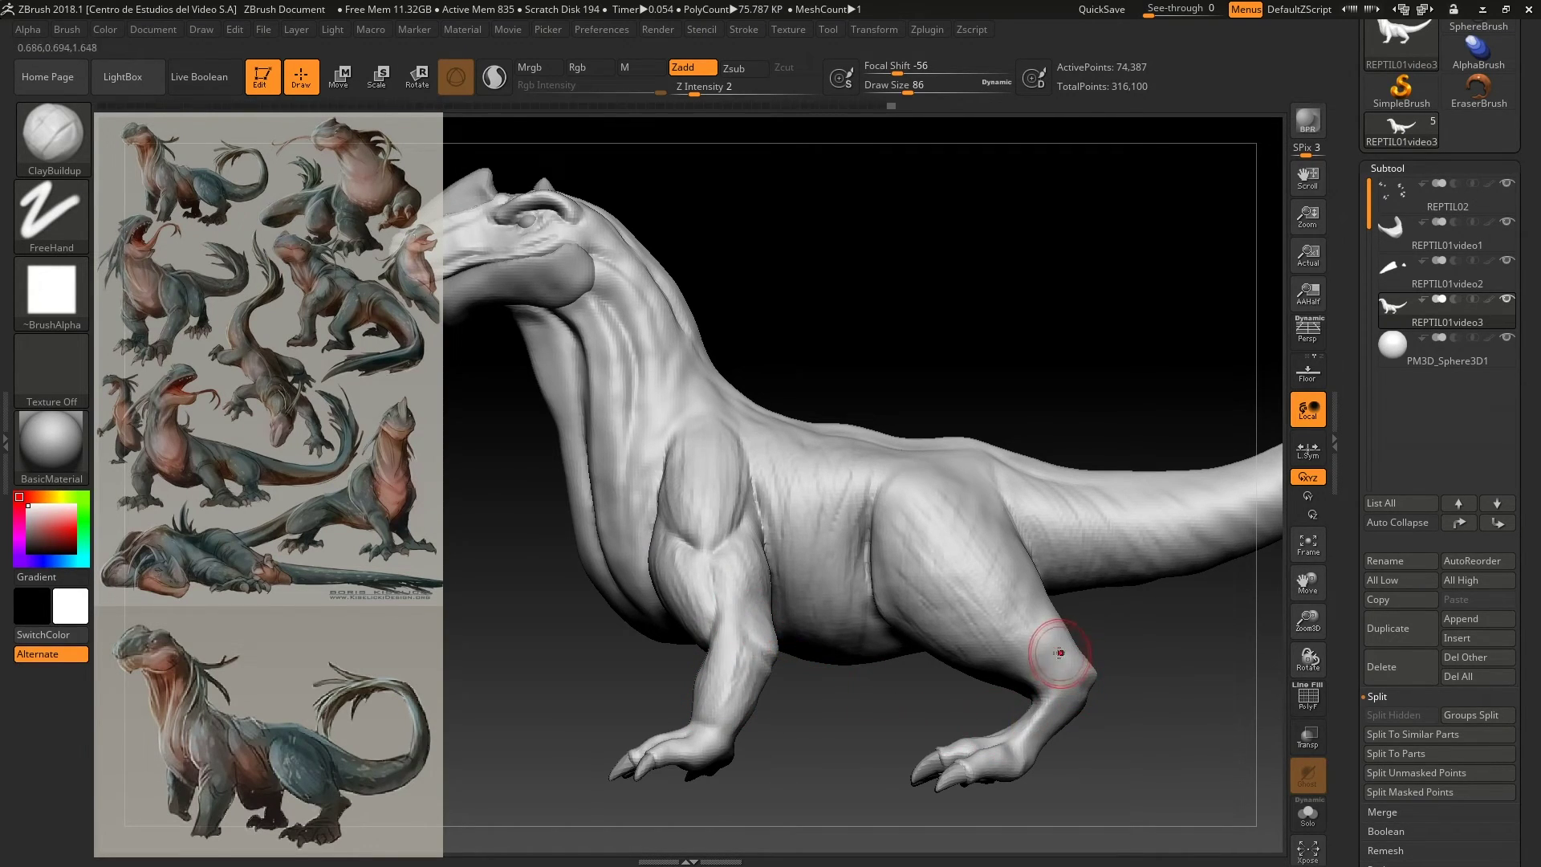
{"action": "left_click_drag", "start_coordinate": [1018, 612], "coordinate": [980, 518]}
{"action": "mouse_move", "coordinate": [1030, 657]}
{"action": "left_mouse_down"}
{"action": "mouse_move", "coordinate": [907, 562]}
{"action": "mouse_move", "coordinate": [924, 570]}
{"action": "left_mouse_up"}
{"action": "mouse_move", "coordinate": [468, 506]}
{"action": "left_mouse_down"}
{"action": "mouse_move", "coordinate": [578, 592]}
{"action": "mouse_move", "coordinate": [591, 540]}
{"action": "left_mouse_up"}
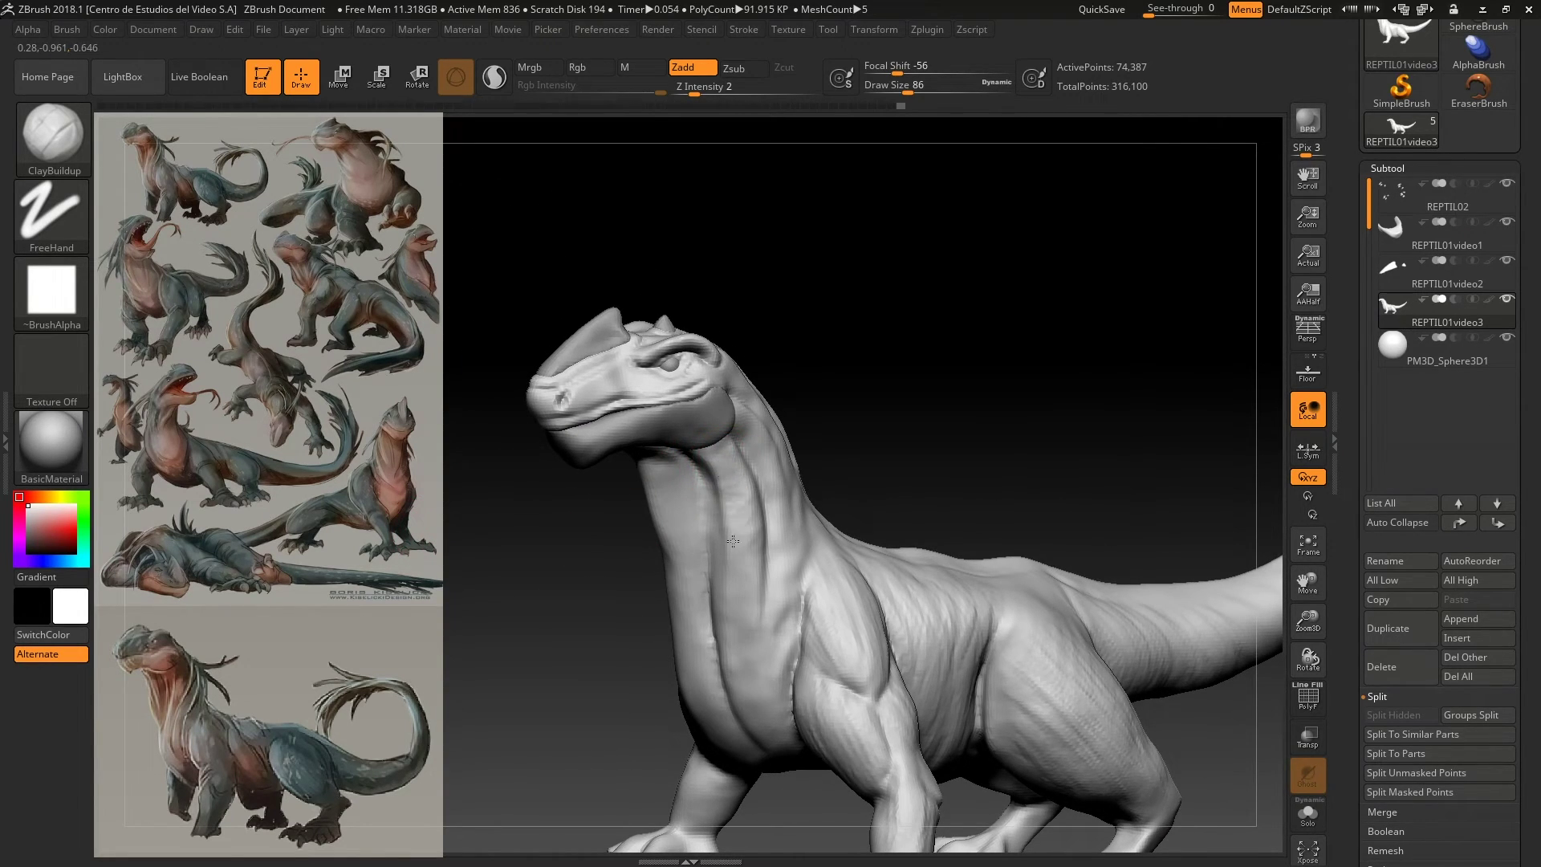
{"action": "mouse_move", "coordinate": [561, 623]}
{"action": "left_mouse_down"}
{"action": "mouse_move", "coordinate": [549, 619]}
{"action": "mouse_move", "coordinate": [689, 660]}
{"action": "mouse_move", "coordinate": [595, 660]}
{"action": "mouse_move", "coordinate": [580, 620]}
{"action": "left_mouse_up"}
{"action": "key", "text": "f"}
{"action": "mouse_move", "coordinate": [545, 500]}
{"action": "left_mouse_down", "text": "alt"}
{"action": "mouse_move", "coordinate": [530, 457]}
{"action": "mouse_move", "coordinate": [633, 415]}
{"action": "left_mouse_up", "text": "alt"}
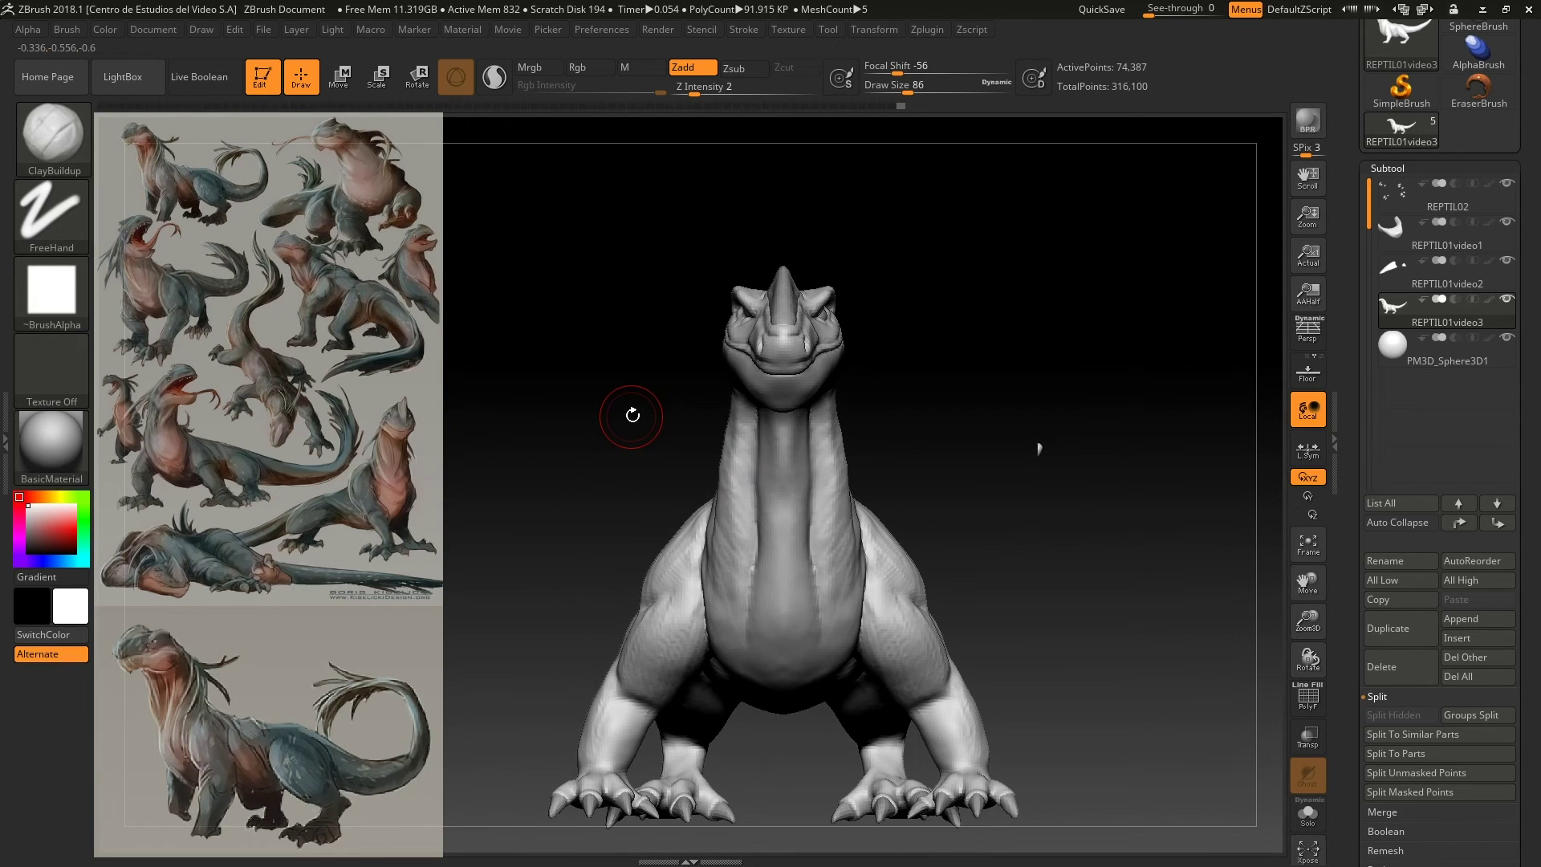